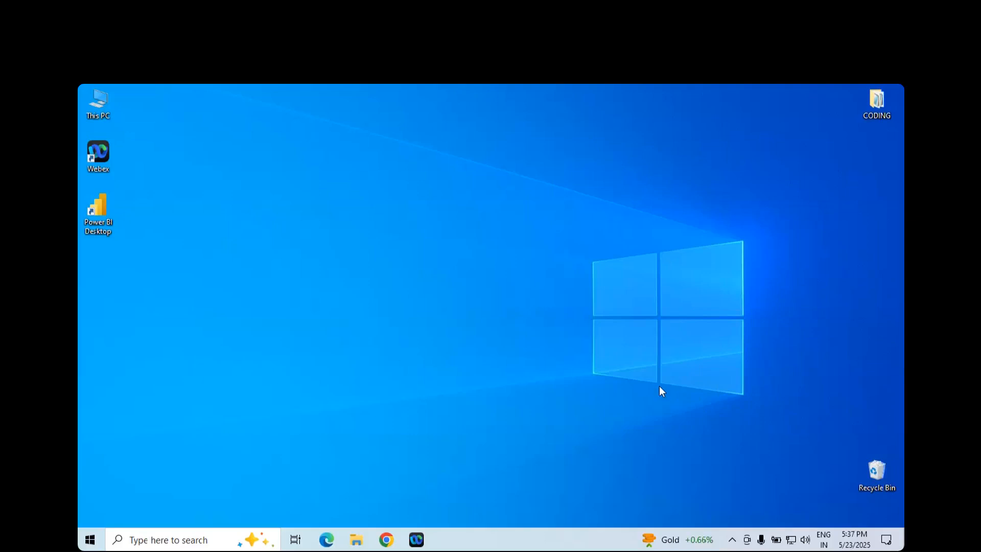
- Open the RUNNING NOTES folder inside the 2. 5.30PM folder on Local Disk (D:) in a maximized window
{"action": "double_click", "coordinate": [100, 104]}
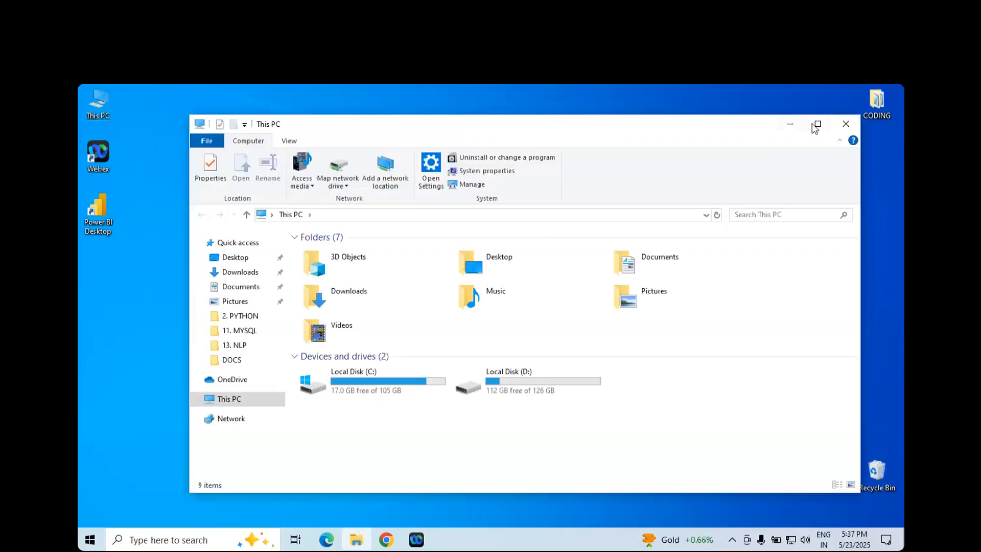
{"action": "left_click", "coordinate": [816, 124]}
{"action": "double_click", "coordinate": [404, 304]}
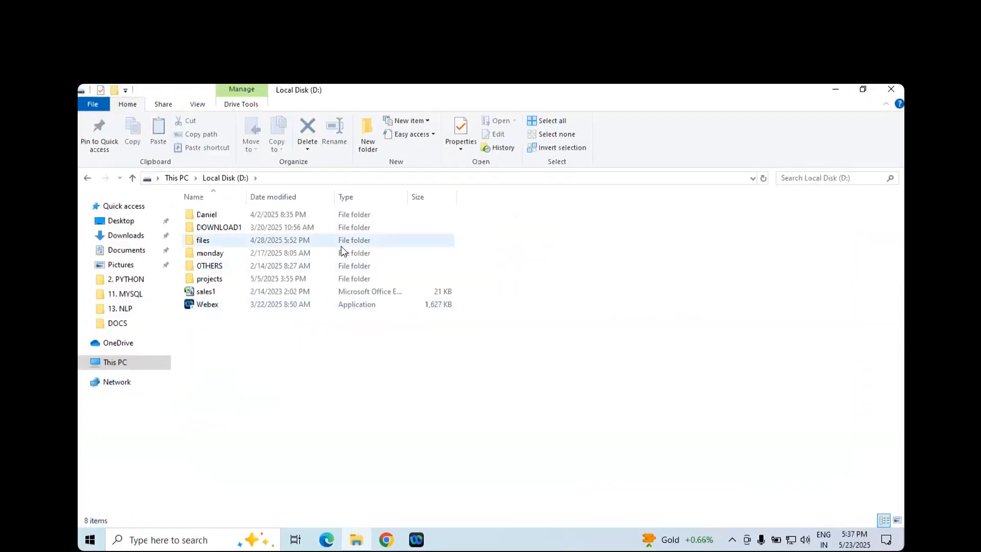
{"action": "double_click", "coordinate": [205, 214]}
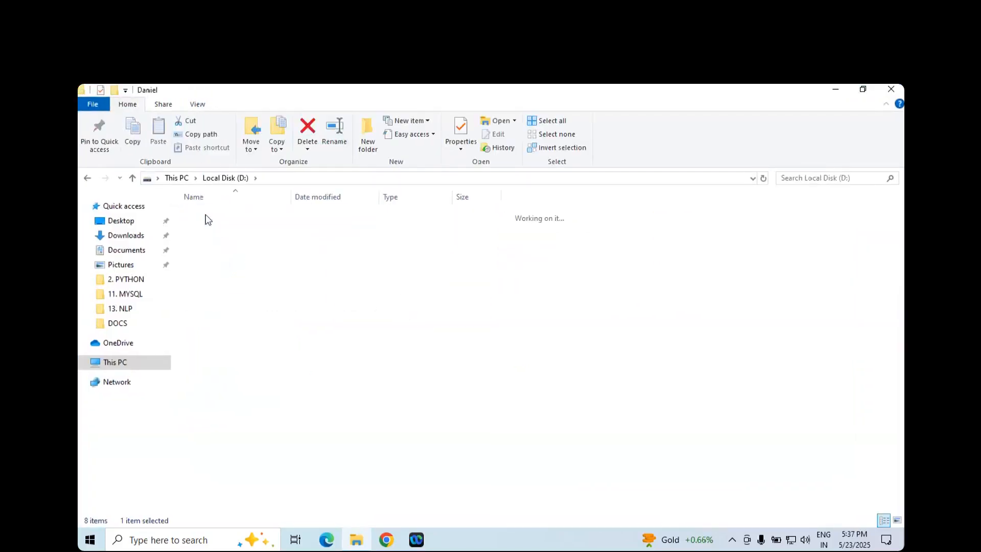
{"action": "double_click", "coordinate": [204, 227]}
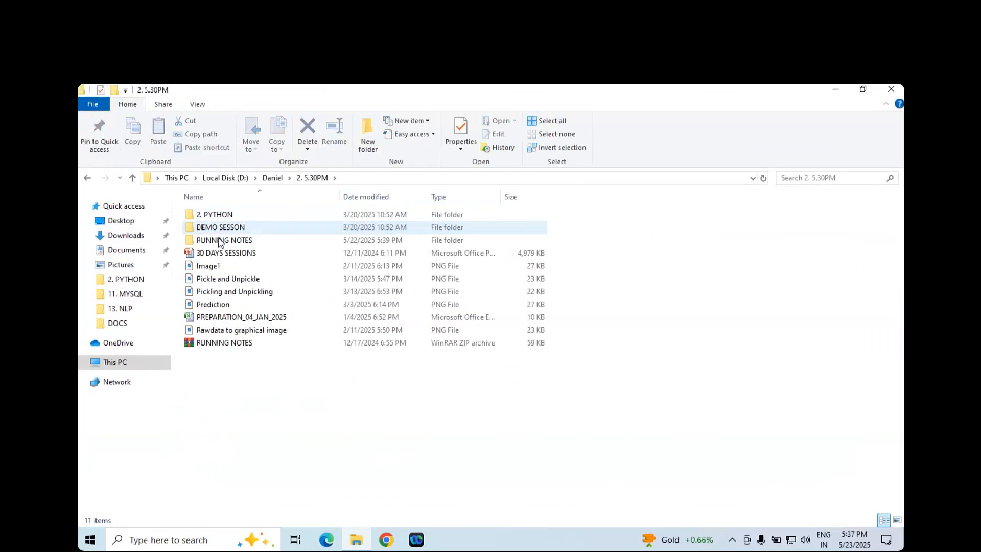
{"action": "left_click", "coordinate": [219, 241]}
{"action": "double_click", "coordinate": [219, 241]}
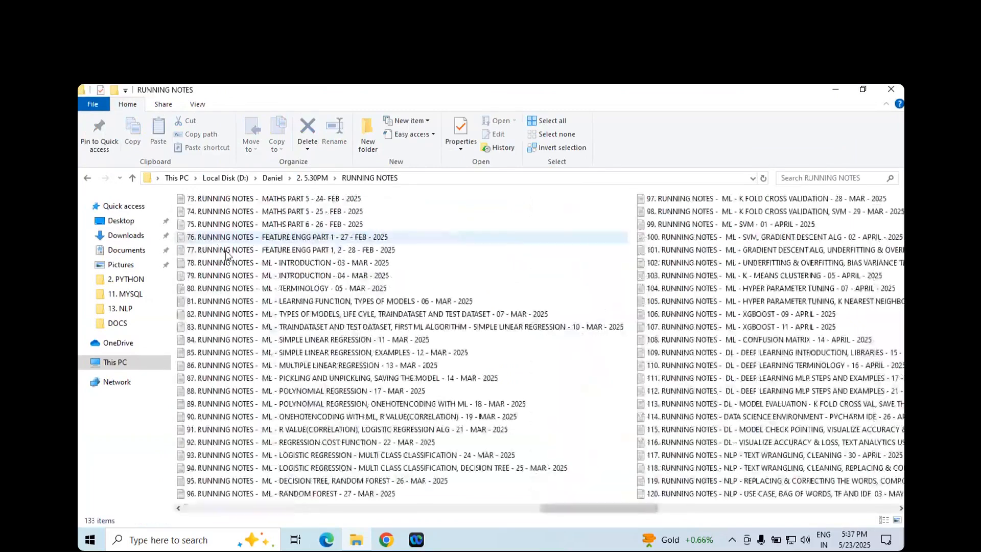
- Duplicate the running notes file numbered 133 within the same folder
{"action": "scroll", "coordinate": [256, 353], "scroll_direction": "right", "scroll_amount": 5}
{"action": "left_click", "coordinate": [257, 355]}
{"action": "key", "text": "ctrl+c"}
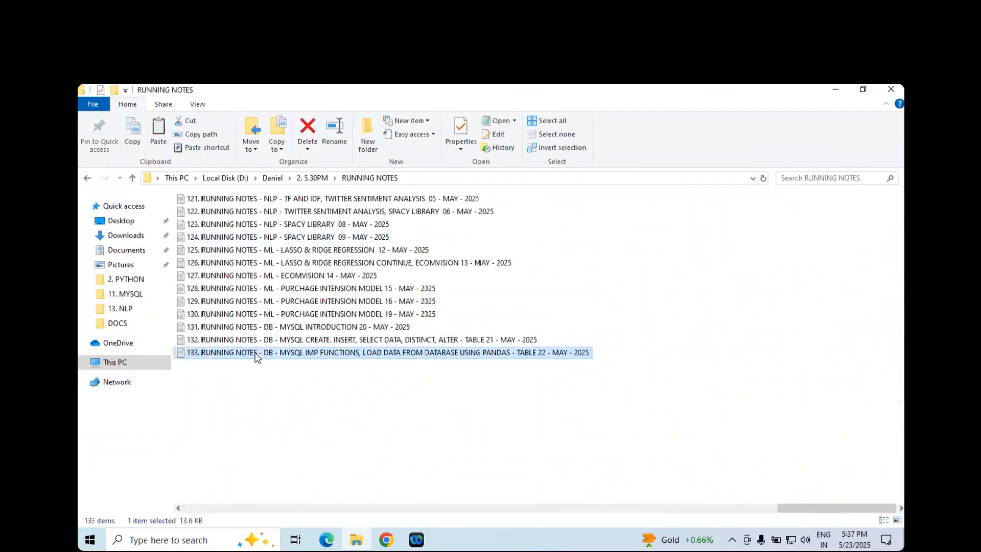
{"action": "key", "text": "ctrl+v"}
- Start renaming the copied notes file, replacing its MySQL topic description with POWER BI and removing the word TABLE
{"action": "right_click", "coordinate": [255, 355]}
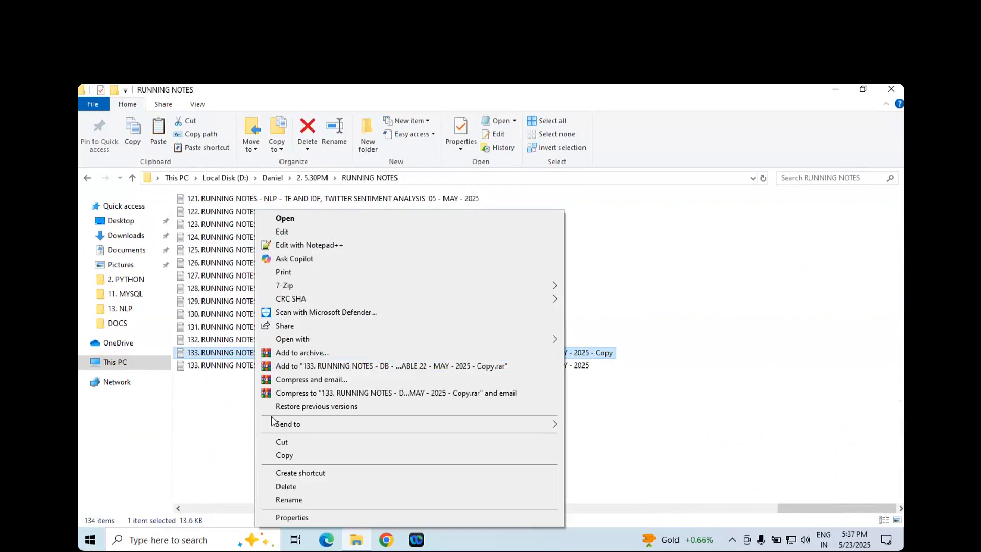
{"action": "left_click", "coordinate": [289, 499]}
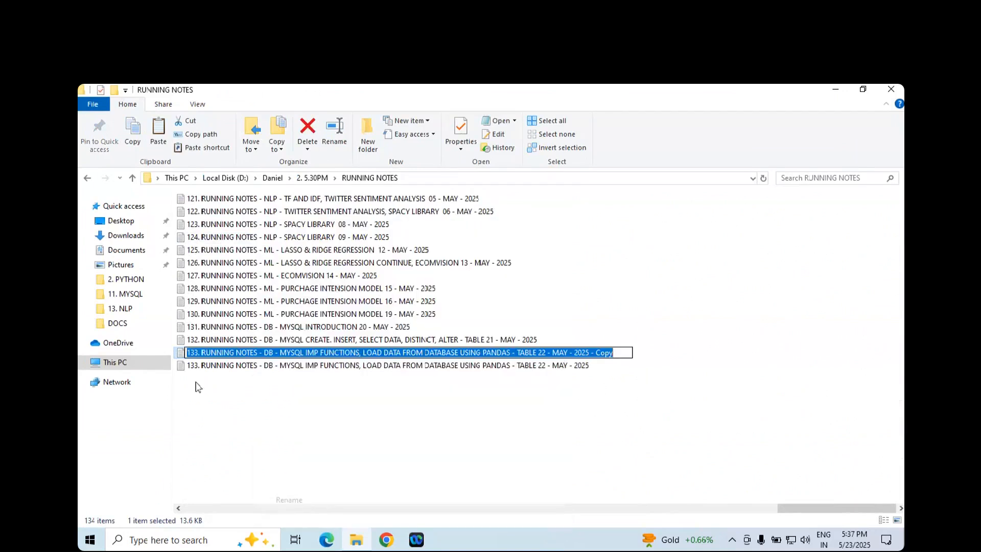
{"action": "left_click", "coordinate": [198, 354]}
{"action": "key", "text": "BackSpace"}
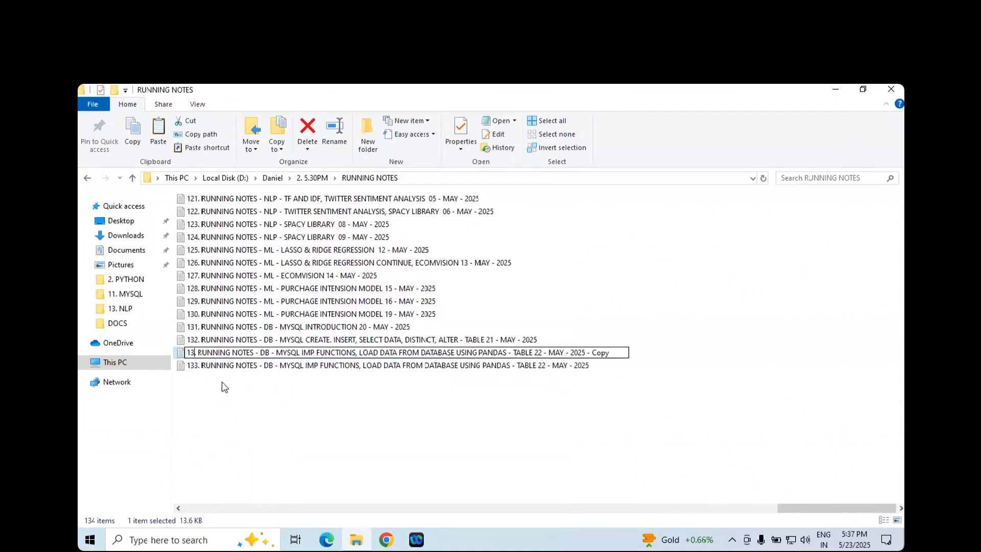
{"action": "type", "text": "3"}
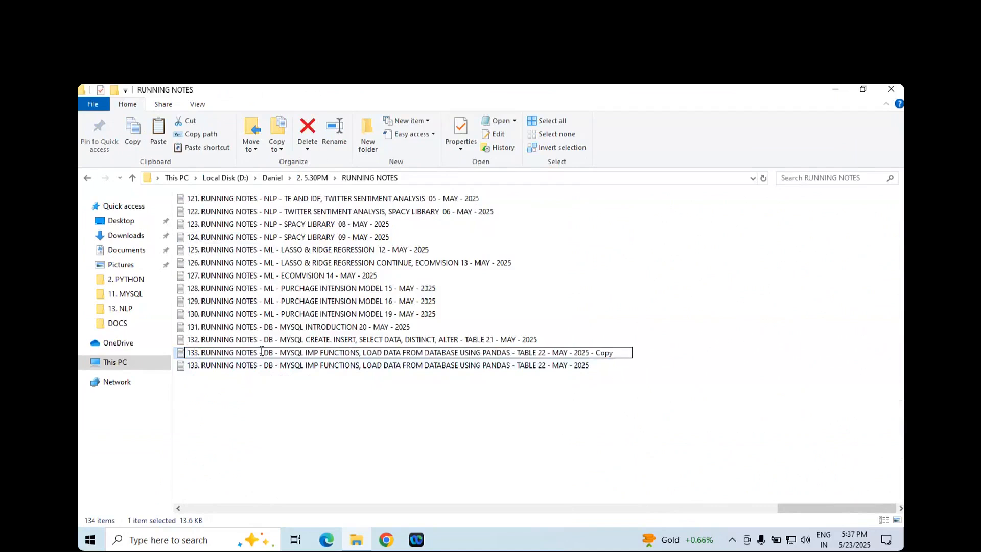
{"action": "left_click_drag", "start_coordinate": [264, 352], "coordinate": [511, 348]}
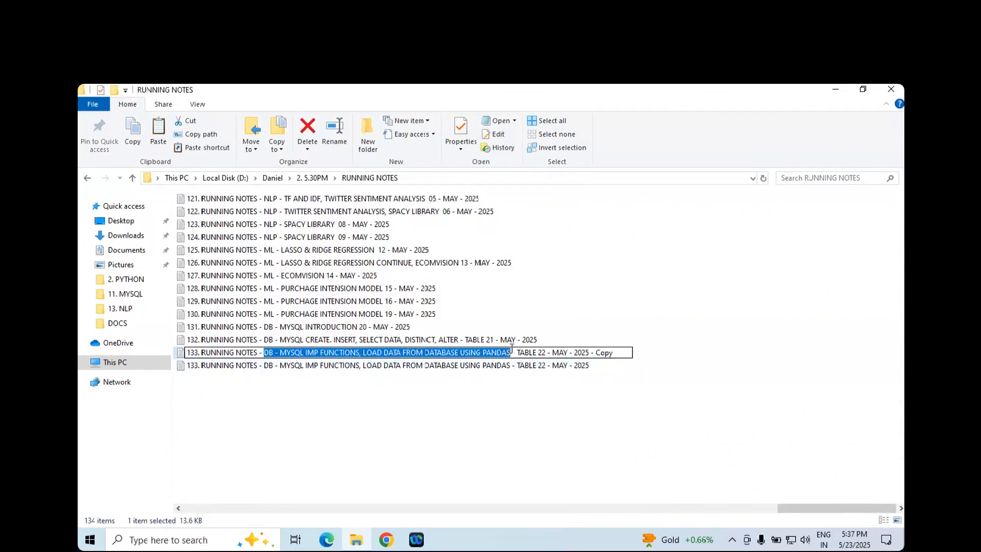
{"action": "type", "text": "POWER BI"}
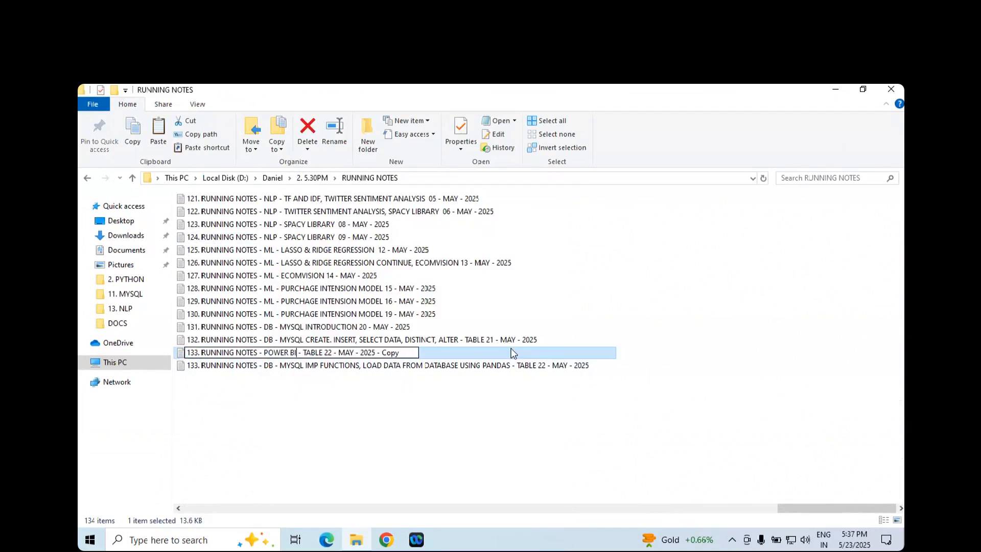
{"action": "key", "text": "Delete"}
{"action": "key", "text": "Delete"}
{"action": "key", "text": "Delete"}
{"action": "key", "text": "Delete"}
{"action": "key", "text": "Delete"}
{"action": "key", "text": "Delete"}
{"action": "key", "text": "Delete"}
{"action": "key", "text": "Delete"}
{"action": "key", "text": "Delete"}
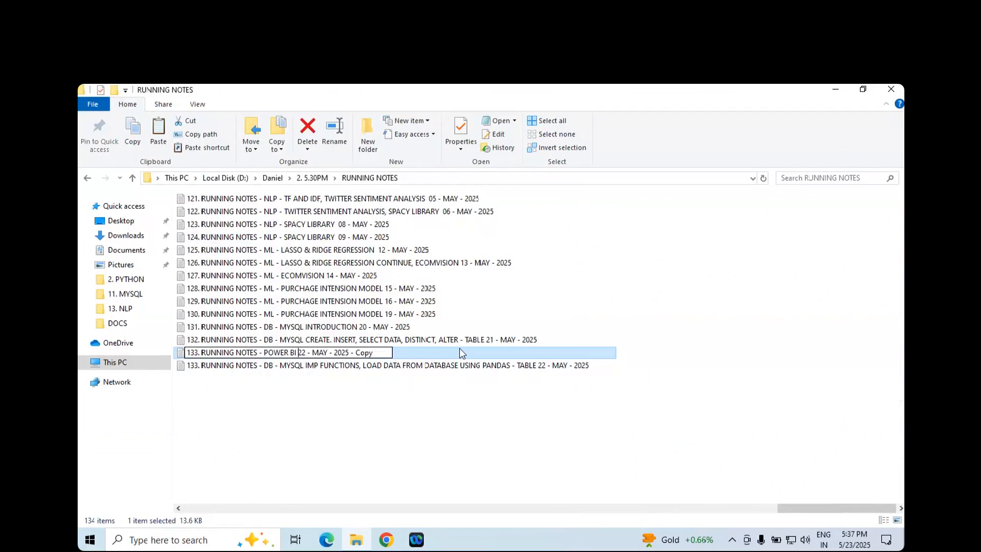
- Change the date in the copied file's name to 23 - MAY - 2025 and remove the Copy suffix
{"action": "type", "text": "-"}
{"action": "key", "text": "BackSpace"}
{"action": "type", "text": "3"}
{"action": "double_click", "coordinate": [368, 353]}
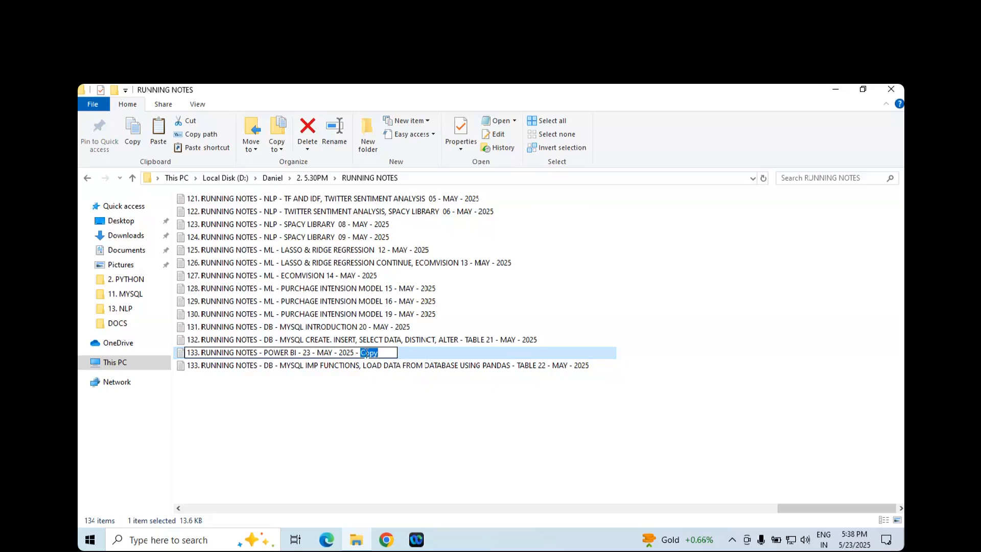
{"action": "key", "text": "BackSpace"}
{"action": "key", "text": "BackSpace"}
{"action": "key", "text": "BackSpace"}
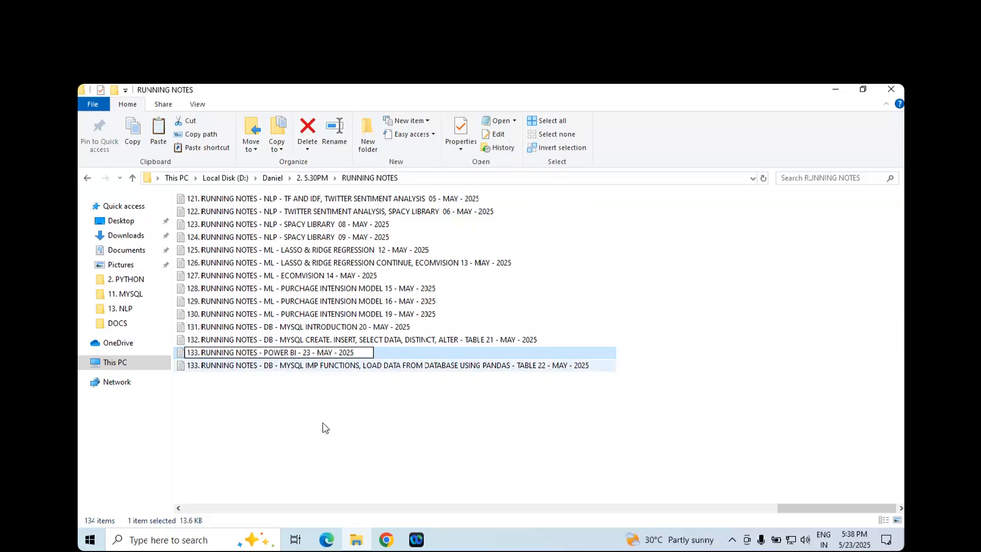
- Change the copied file's number to 134, apply the new name and refresh the folder
{"action": "left_click", "coordinate": [199, 353]}
{"action": "key", "text": "BackSpace"}
{"action": "type", "text": "4"}
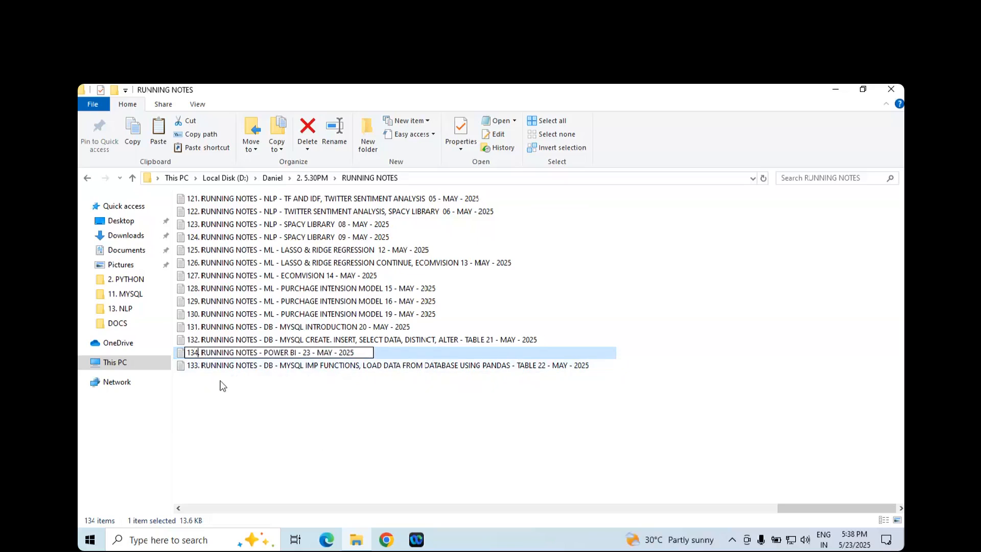
{"action": "left_click", "coordinate": [313, 455]}
{"action": "right_click", "coordinate": [312, 453]}
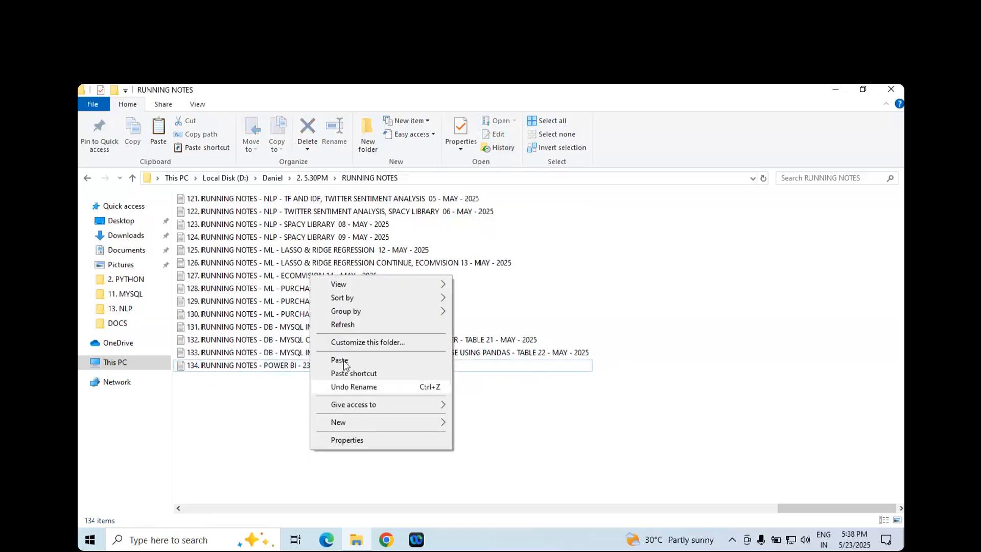
{"action": "left_click", "coordinate": [336, 324]}
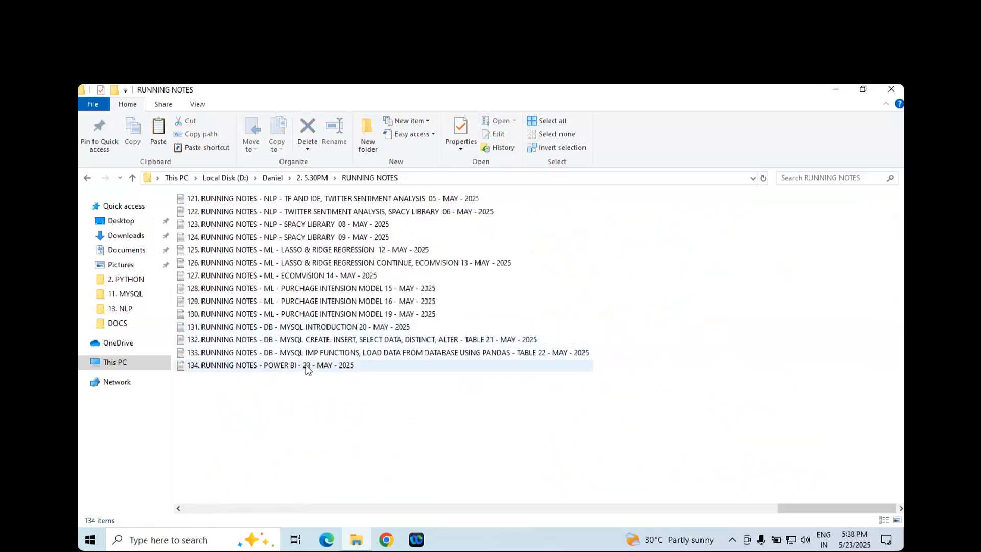
- Open the file 134. RUNNING NOTES - POWER BI - 23 - MAY - 2025, maximized with the text enlarged to 210%
{"action": "double_click", "coordinate": [305, 365]}
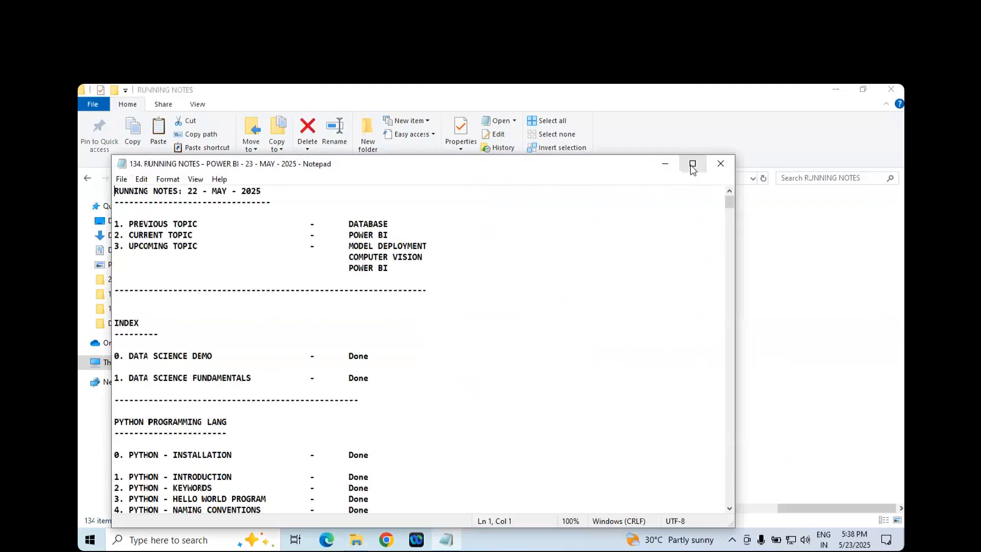
{"action": "left_click", "coordinate": [692, 163]}
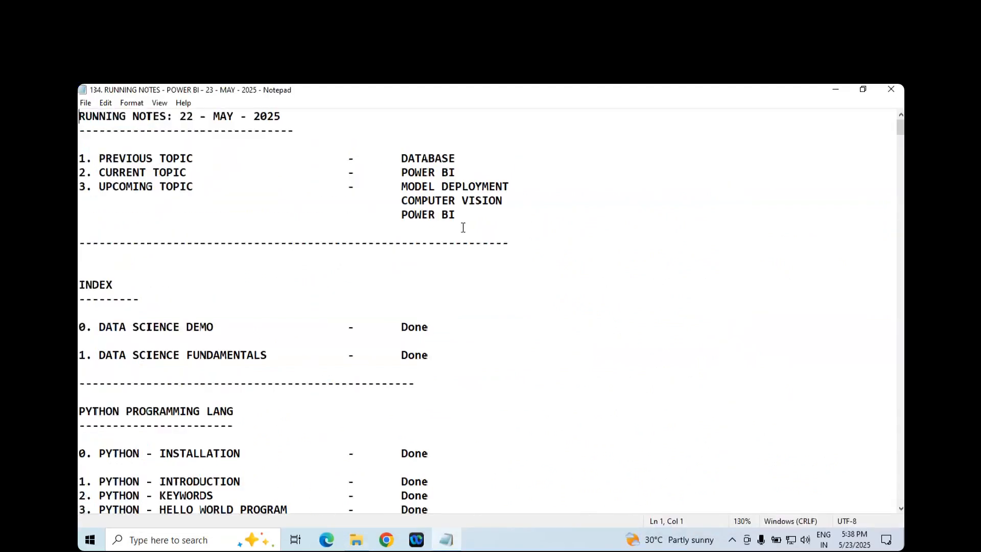
{"action": "scroll", "coordinate": [463, 227], "scroll_direction": "up", "scroll_amount": 4}
{"action": "scroll", "coordinate": [462, 227], "scroll_direction": "up", "scroll_amount": 3}
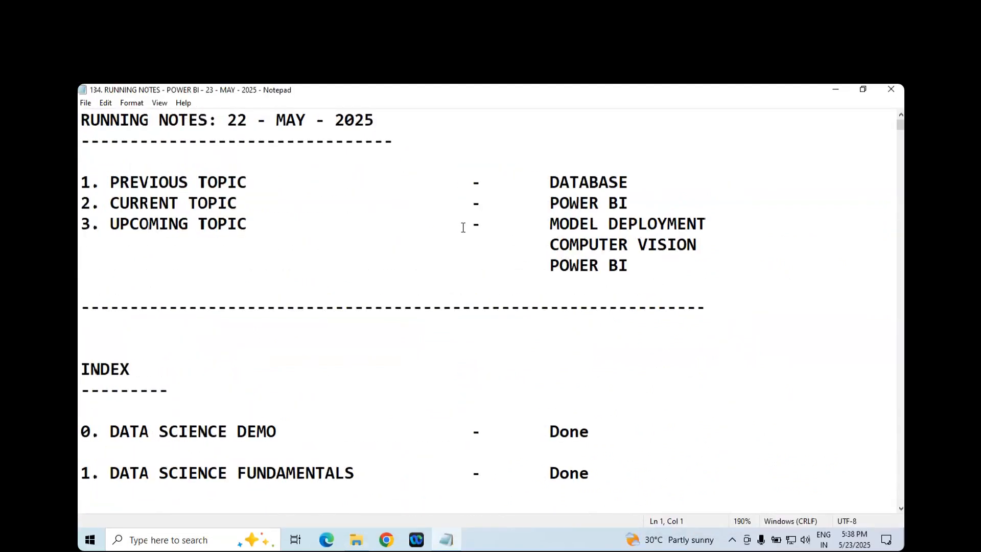
{"action": "scroll", "coordinate": [448, 217], "scroll_direction": "up", "scroll_amount": 2}
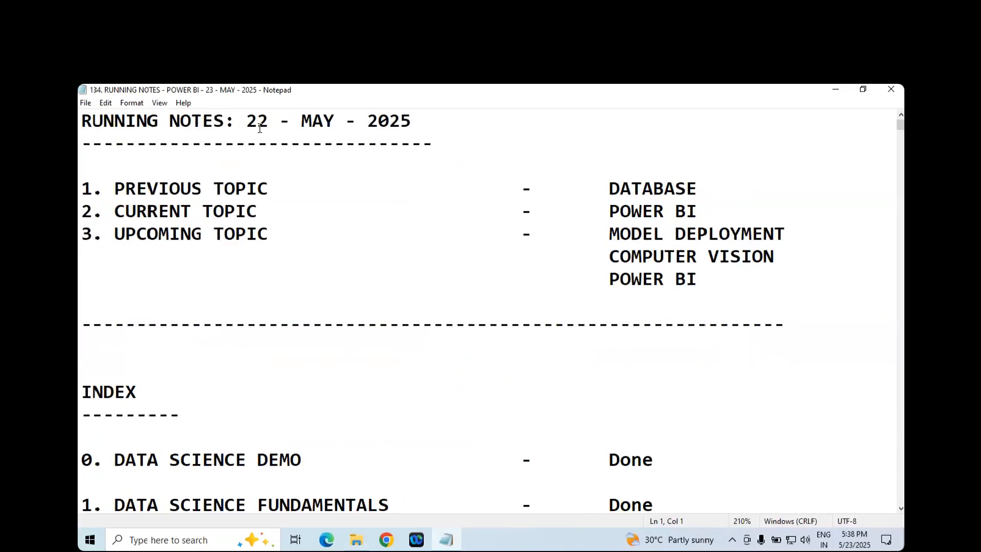
- Change the date in the RUNNING NOTES heading to 23 - MAY - 2025 and save the file
{"action": "key", "text": "Delete"}
{"action": "type", "text": "3"}
{"action": "key", "text": "Right"}
{"action": "key", "text": "ctrl+s"}
- Remove POWER BI from the upcoming topics list along with the extra blank line below it
{"action": "left_click_drag", "start_coordinate": [610, 279], "coordinate": [729, 271]}
{"action": "key", "text": "BackSpace"}
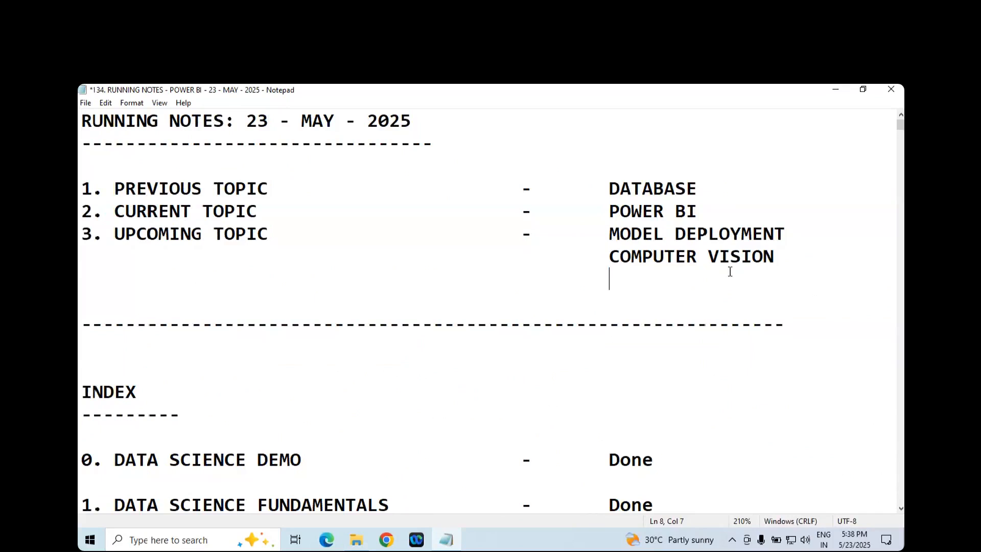
{"action": "key", "text": "Delete"}
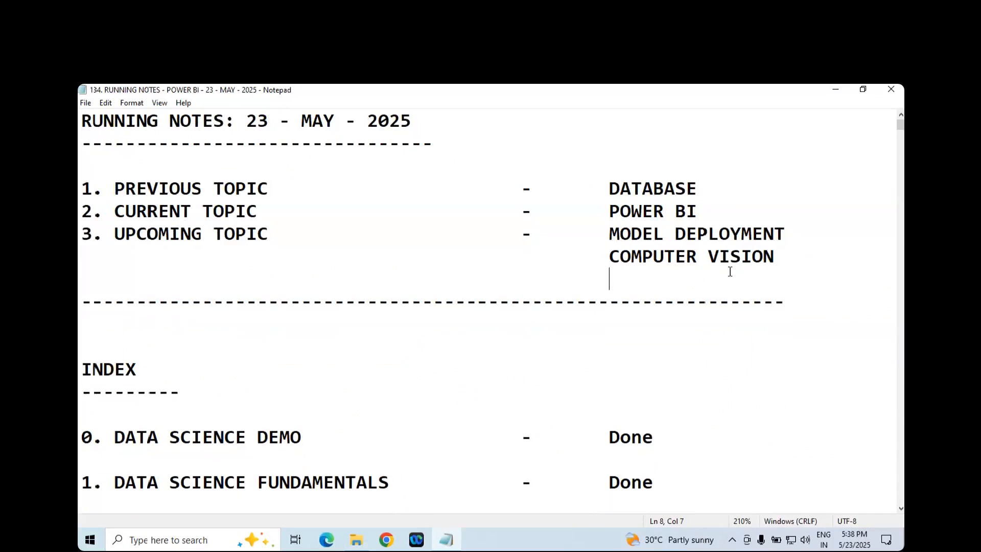
- Set the status of the MYSQL - IMP FUNCTIONS entry to Done in the MySQL index and save the file
{"action": "scroll", "coordinate": [845, 287], "scroll_direction": "down", "scroll_amount": 3}
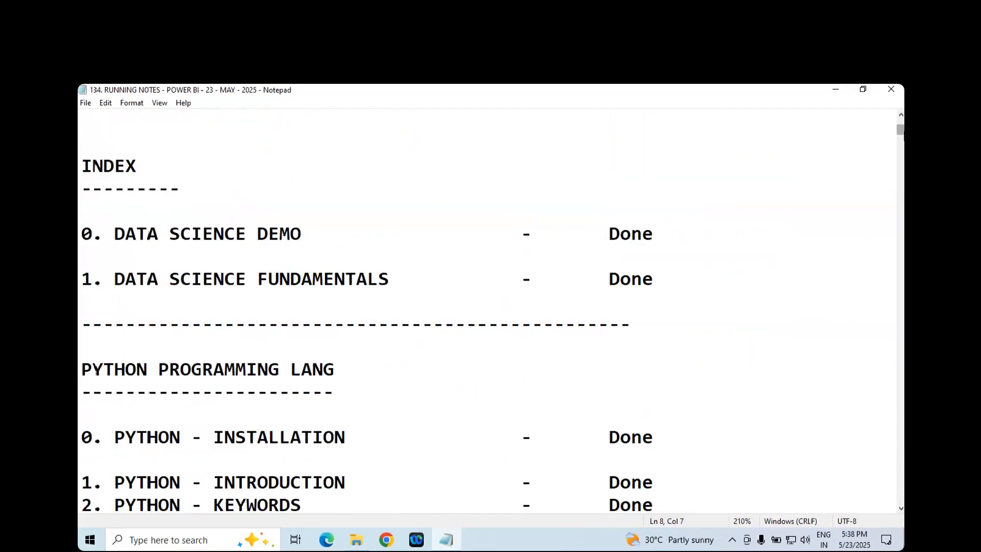
{"action": "left_click_drag", "start_coordinate": [902, 149], "coordinate": [902, 325]}
{"action": "scroll", "coordinate": [765, 248], "scroll_direction": "up", "scroll_amount": 4}
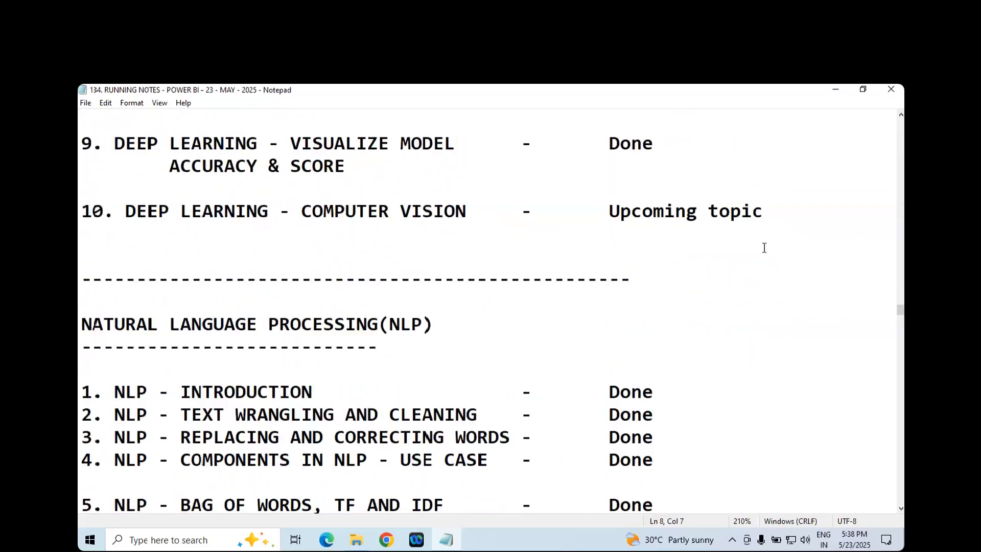
{"action": "scroll", "coordinate": [738, 247], "scroll_direction": "down", "scroll_amount": 10}
{"action": "scroll", "coordinate": [732, 249], "scroll_direction": "up", "scroll_amount": 3}
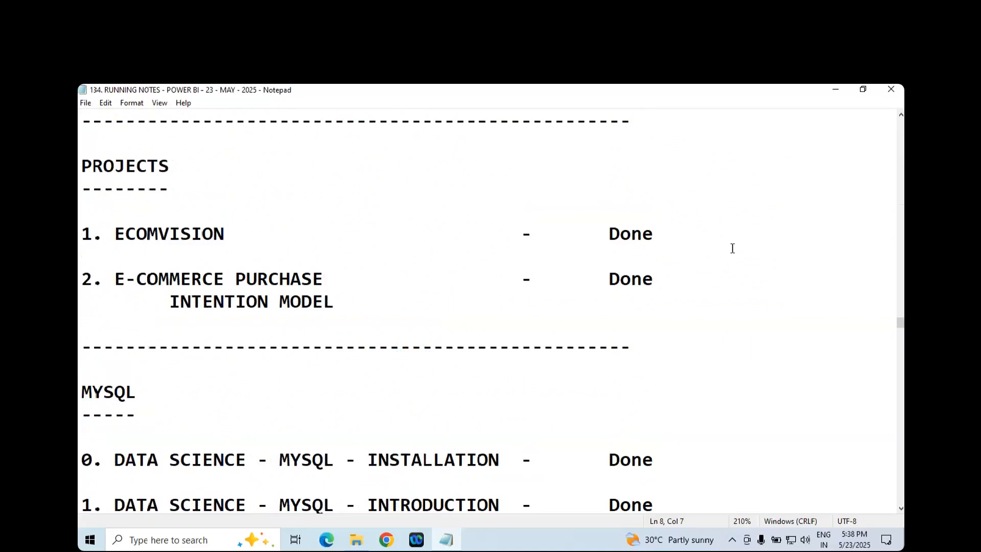
{"action": "scroll", "coordinate": [732, 249], "scroll_direction": "down", "scroll_amount": 13}
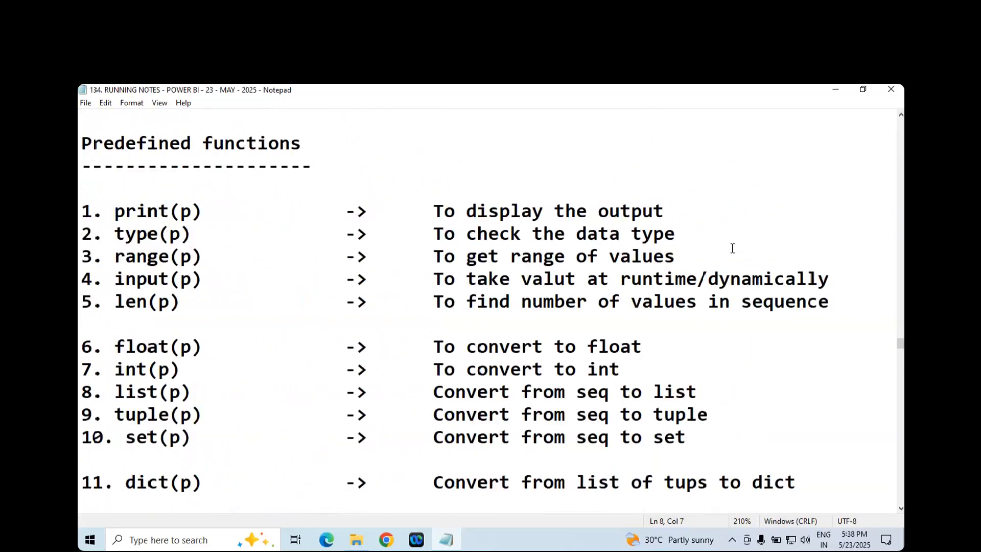
{"action": "scroll", "coordinate": [717, 257], "scroll_direction": "up", "scroll_amount": 4}
{"action": "left_click_drag", "start_coordinate": [609, 324], "coordinate": [761, 325]}
{"action": "type", "text": "dON"}
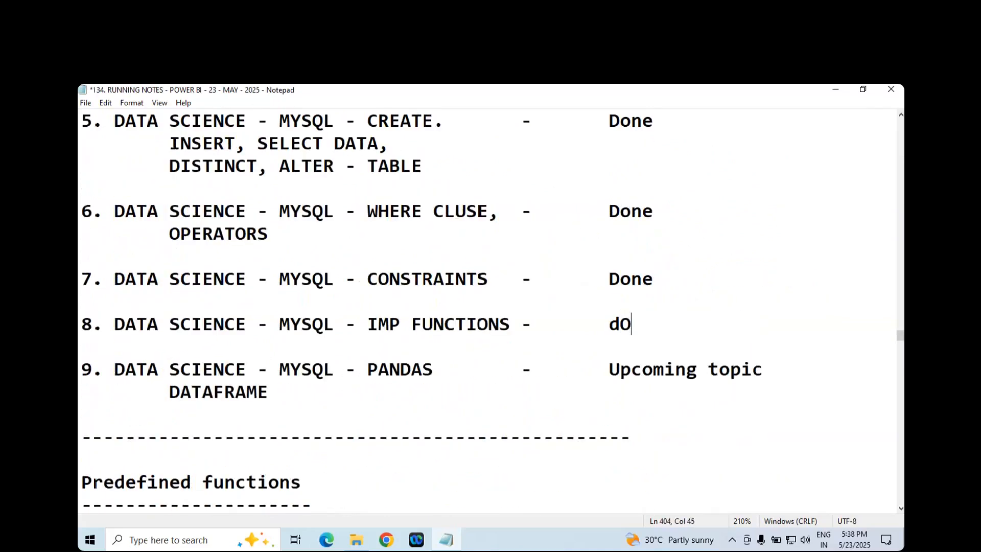
{"action": "key", "text": "BackSpace"}
{"action": "key", "text": "BackSpace"}
{"action": "key", "text": "BackSpace"}
{"action": "type", "text": "Done"}
{"action": "key", "text": "ctrl+s"}
- Set the status of the MYSQL - PANDAS DATAFRAME entry to Done and save the file
{"action": "left_click_drag", "start_coordinate": [607, 372], "coordinate": [777, 377]}
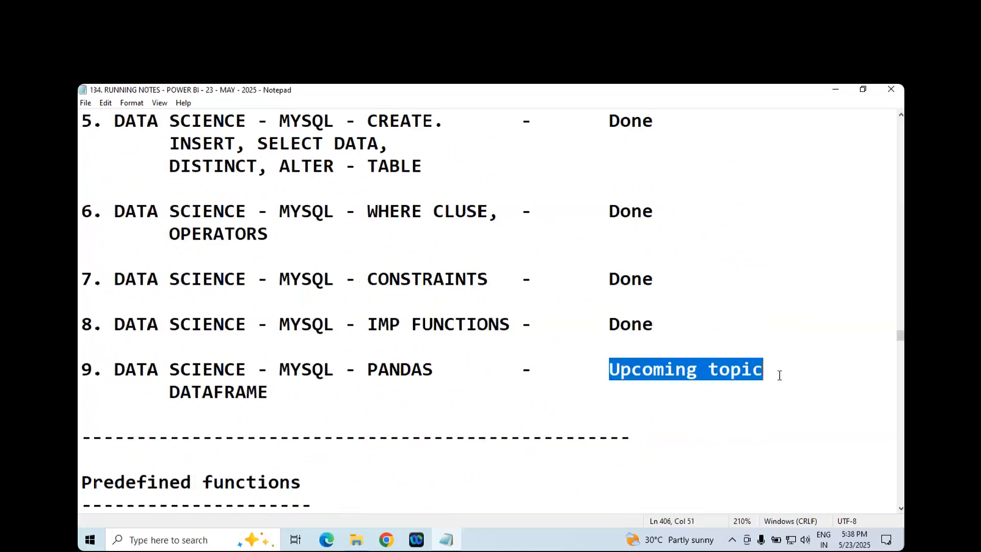
{"action": "type", "text": "Done"}
{"action": "key", "text": "ctrl+s"}
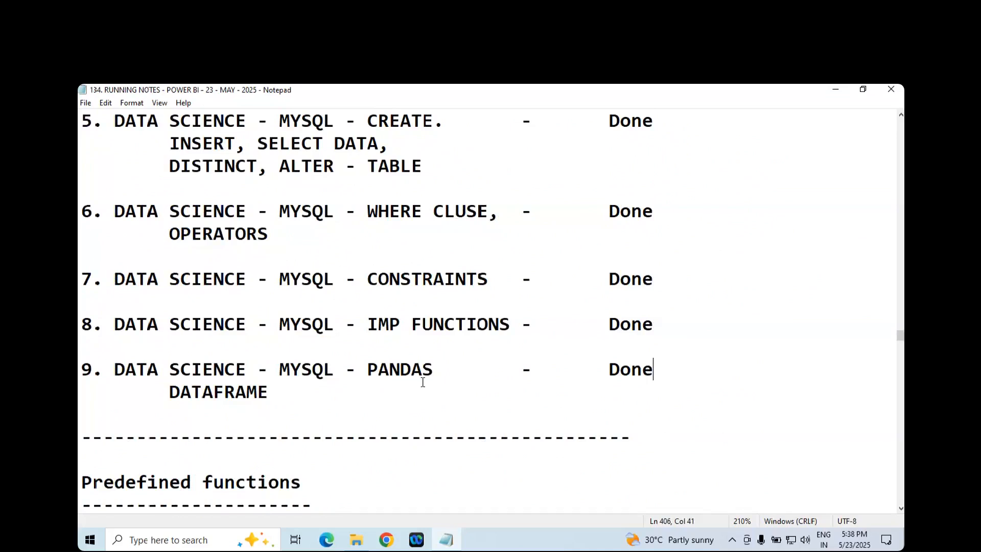
- Add another dashed divider line after the MySQL section, leaving blank lines between the two dividers for a new section
{"action": "scroll", "coordinate": [422, 382], "scroll_direction": "down", "scroll_amount": 2}
{"action": "double_click", "coordinate": [367, 300]}
{"action": "key", "text": "ctrl+c"}
{"action": "key", "text": "Up"}
{"action": "key", "text": "Return"}
{"action": "key", "text": "Return"}
{"action": "key", "text": "ctrl+v"}
{"action": "key", "text": "Return"}
{"action": "key", "text": "Return"}
{"action": "key", "text": "Return"}
{"action": "left_click", "coordinate": [309, 306]}
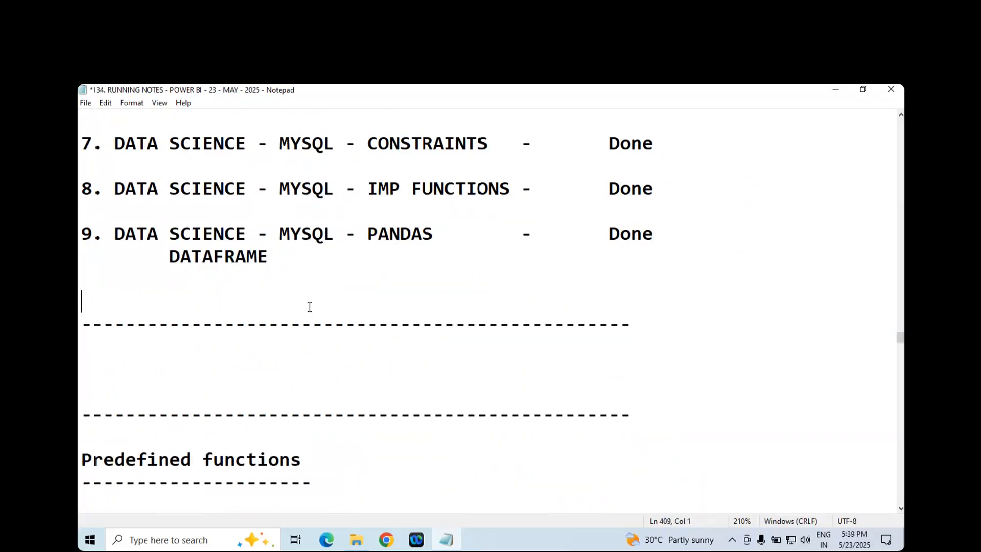
{"action": "key", "text": "BackSpace"}
{"action": "left_click", "coordinate": [263, 325]}
{"action": "scroll", "coordinate": [262, 325], "scroll_direction": "up", "scroll_amount": 15}
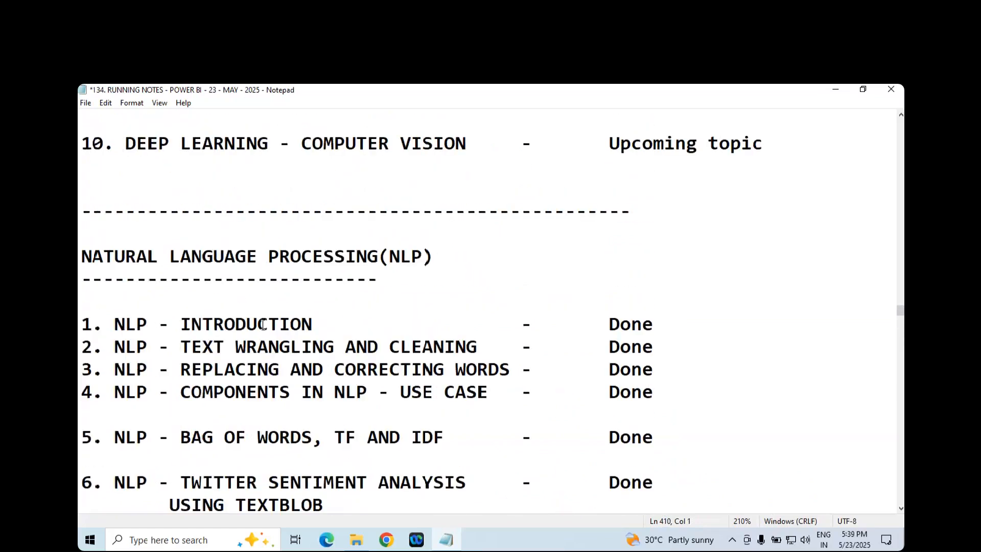
{"action": "scroll", "coordinate": [262, 325], "scroll_direction": "down", "scroll_amount": 15}
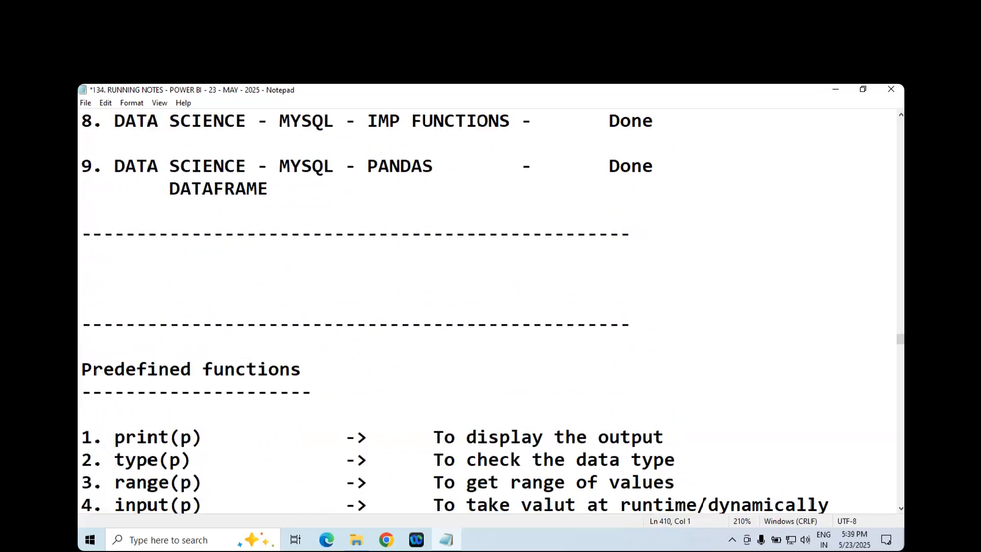
- Add the heading POWER BI with a dashed underline between the two dividers below the MySQL index
{"action": "key", "text": "Return"}
{"action": "type", "text": "POWER BI"}
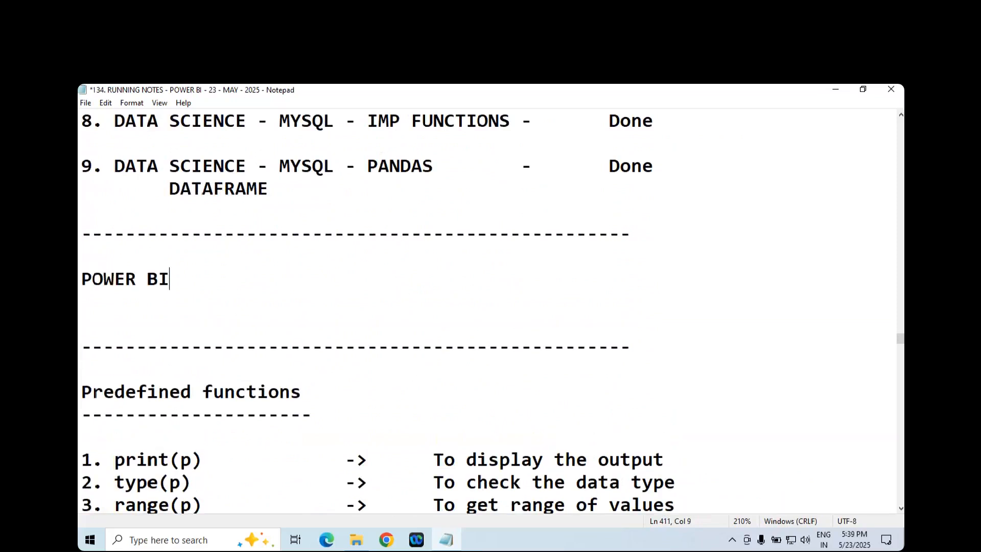
{"action": "key", "text": "Return"}
{"action": "type", "text": "--------"}
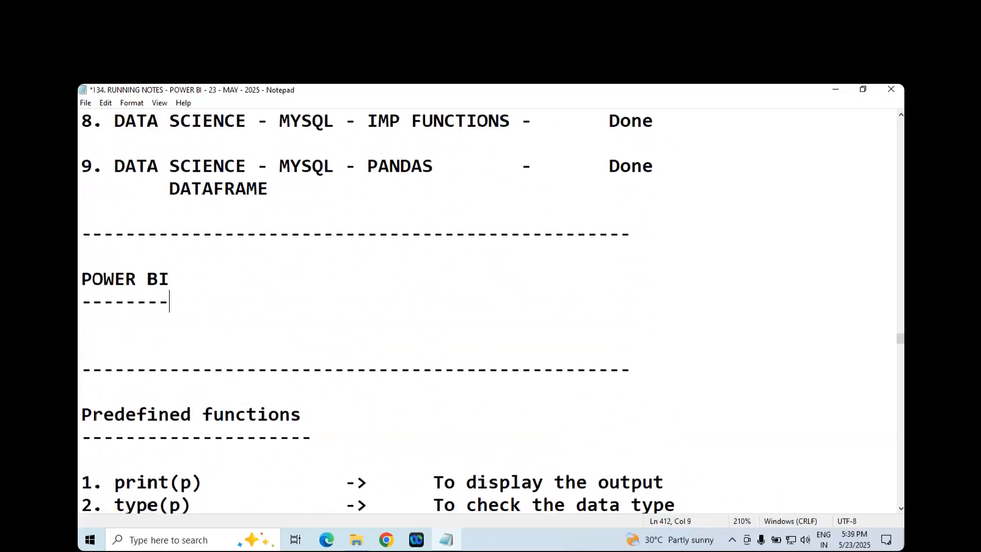
- Add the entry "1. INSTALLATION" with status Done under POWER BI, start a line numbered 2., and save the file
{"action": "key", "text": "Return"}
{"action": "key", "text": "Return"}
{"action": "type", "text": "-"}
{"action": "key", "text": "BackSpace"}
{"action": "type", "text": "1. INSTALL"}
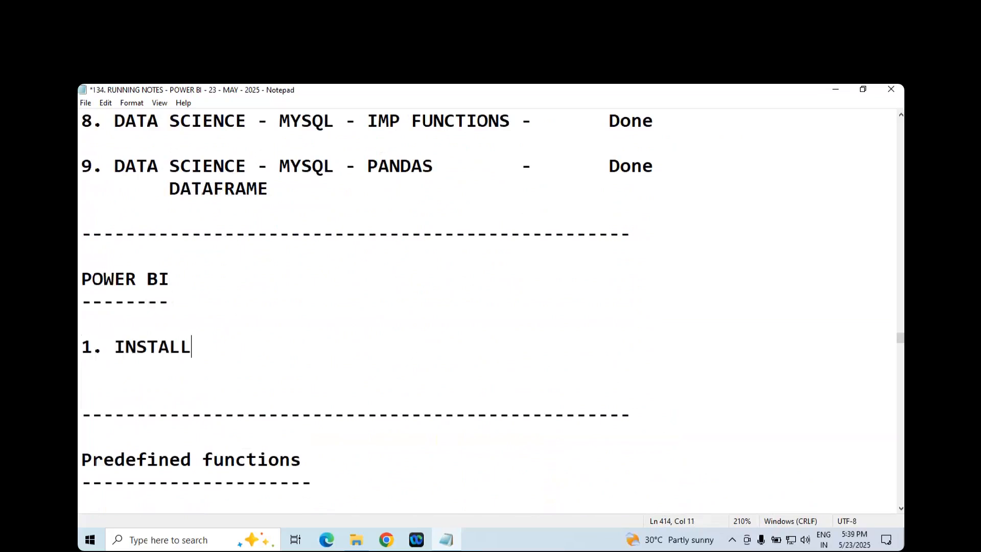
{"action": "type", "text": "ATION"}
{"action": "key", "text": "Tab"}
{"action": "key", "text": "Tab"}
{"action": "key", "text": "Tab"}
{"action": "key", "text": "Tab"}
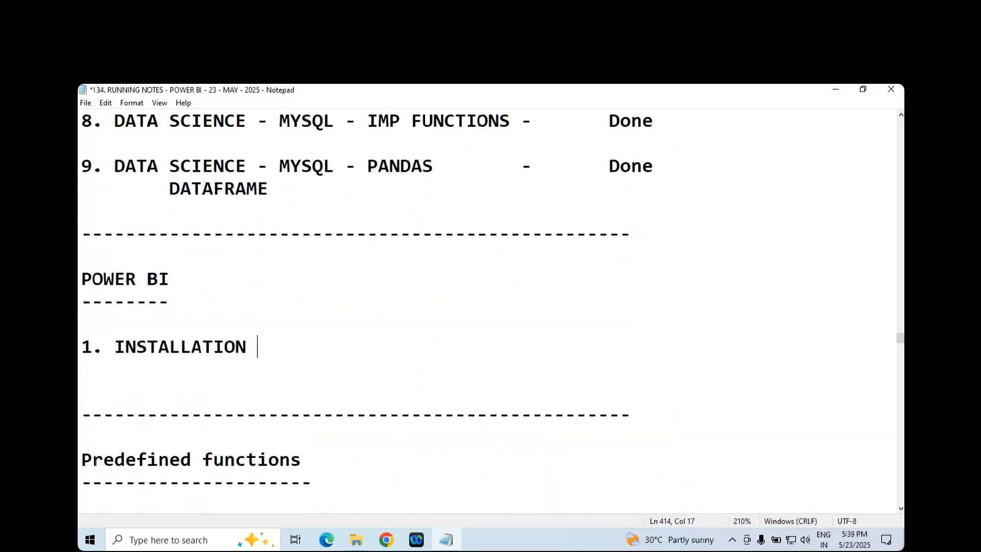
{"action": "type", "text": "-"}
{"action": "key", "text": "Tab"}
{"action": "type", "text": "d"}
{"action": "key", "text": "BackSpace"}
{"action": "type", "text": "Done"}
{"action": "key", "text": "Return"}
{"action": "type", "text": "2."}
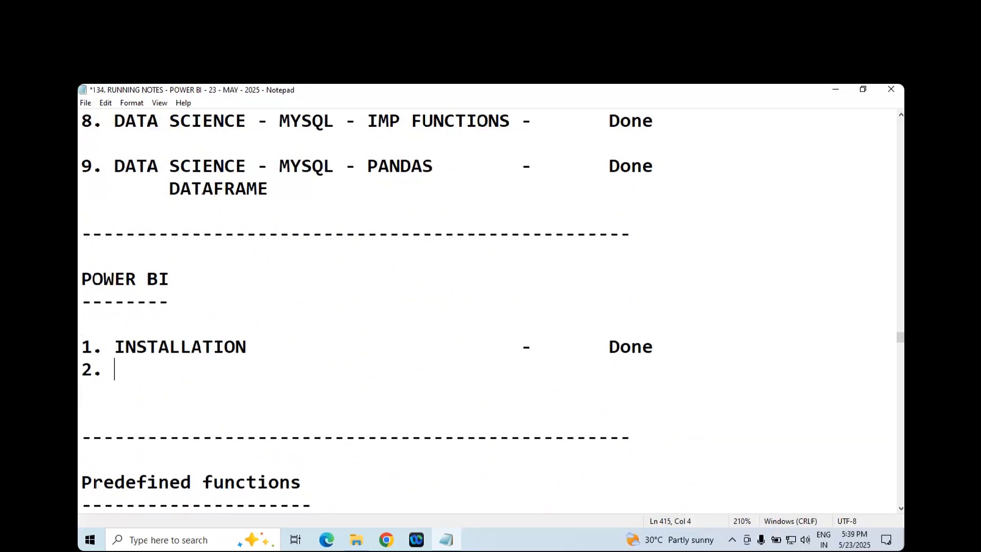
{"action": "key", "text": "ctrl+s"}
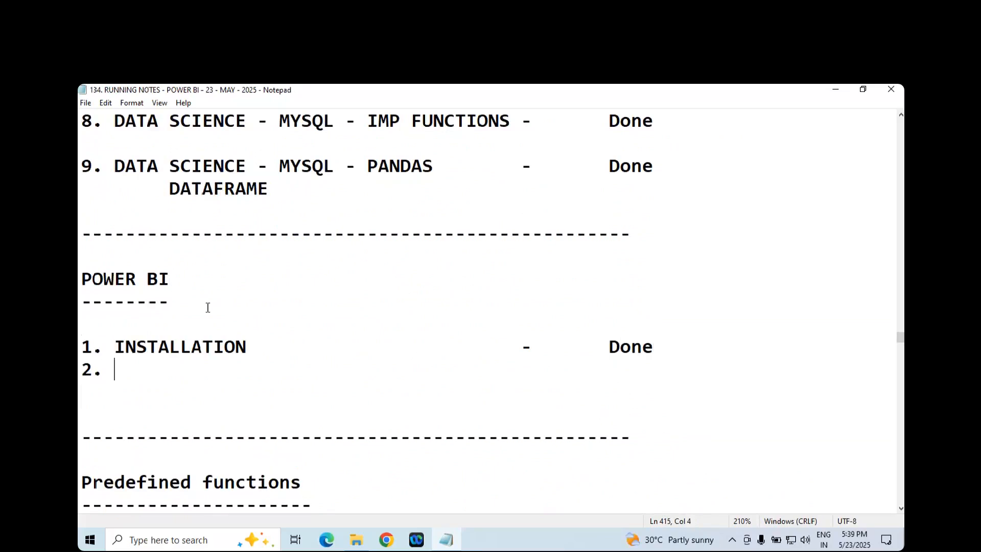
- Switch to File Explorer and open the 14. POWER BI folder inside MATERIALS
{"action": "left_click", "coordinate": [356, 539]}
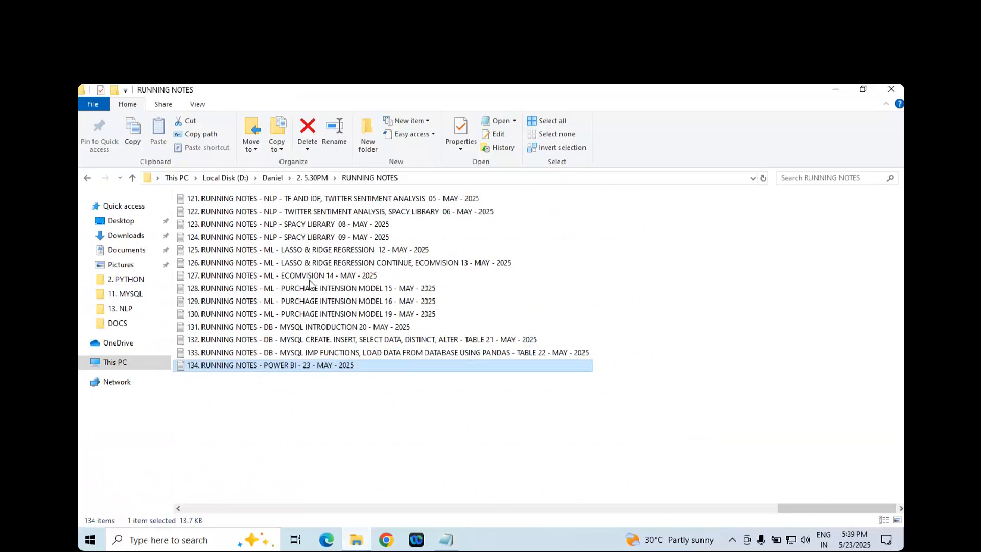
{"action": "left_click", "coordinate": [312, 177]}
{"action": "left_click", "coordinate": [278, 177]}
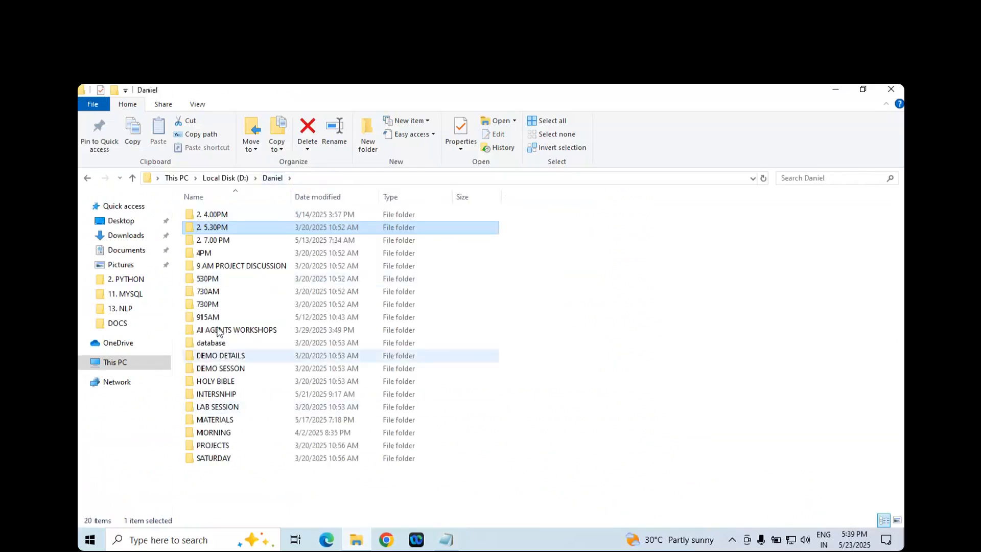
{"action": "double_click", "coordinate": [218, 419]}
{"action": "double_click", "coordinate": [220, 432]}
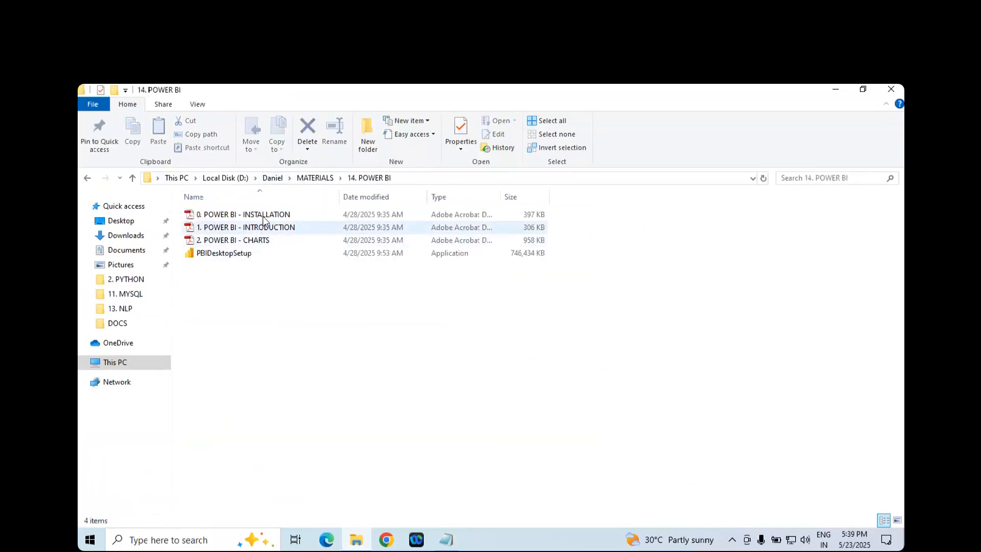
- Copy the name of the PDF file "1. POWER BI - INTRODUCTION"
{"action": "left_click", "coordinate": [262, 228]}
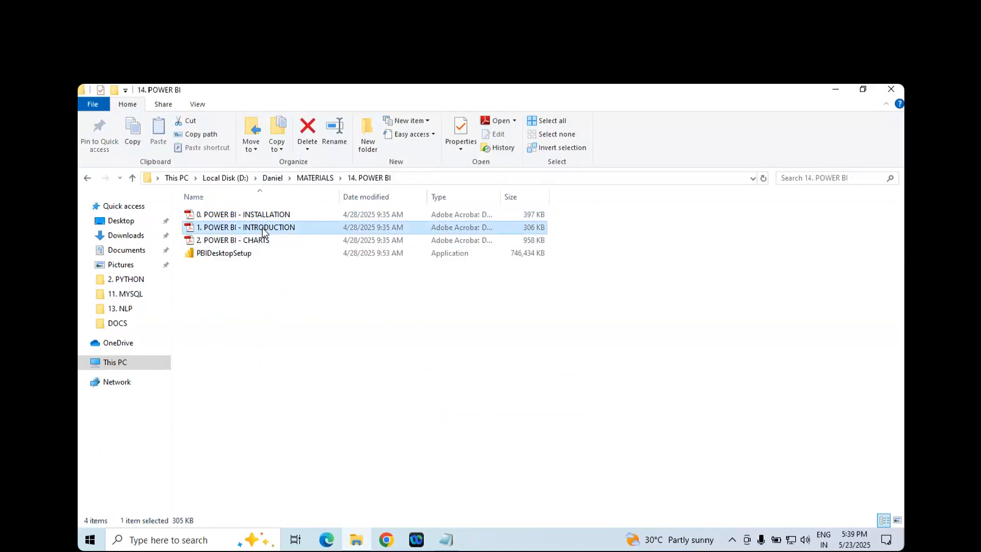
{"action": "right_click", "coordinate": [262, 228]}
{"action": "left_click", "coordinate": [296, 499]}
{"action": "key", "text": "ctrl+c"}
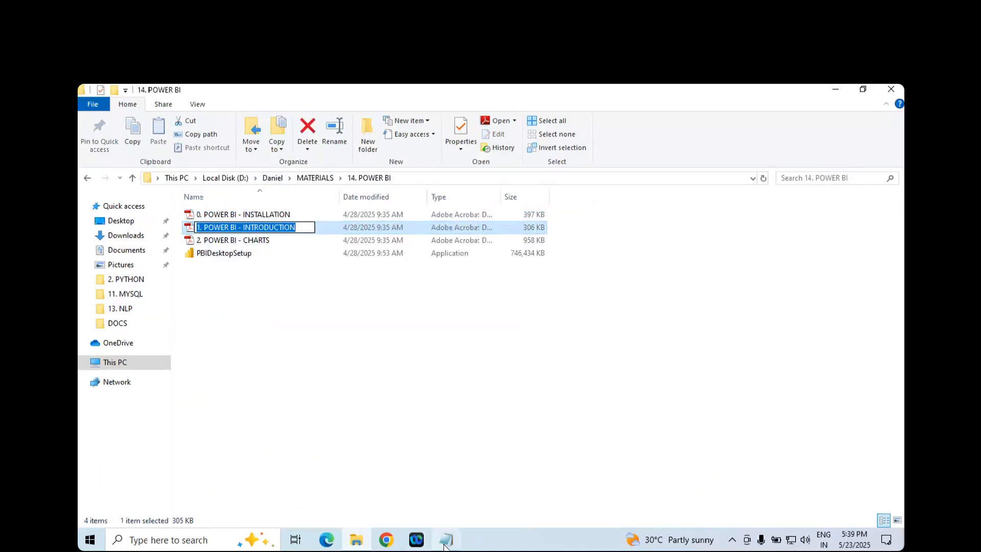
- Back in the Notepad notes, paste the copied name on line 2 and trim it to read "2. INTRODUCTION"
{"action": "key", "text": "alt+Tab"}
{"action": "key", "text": "ctrl+v"}
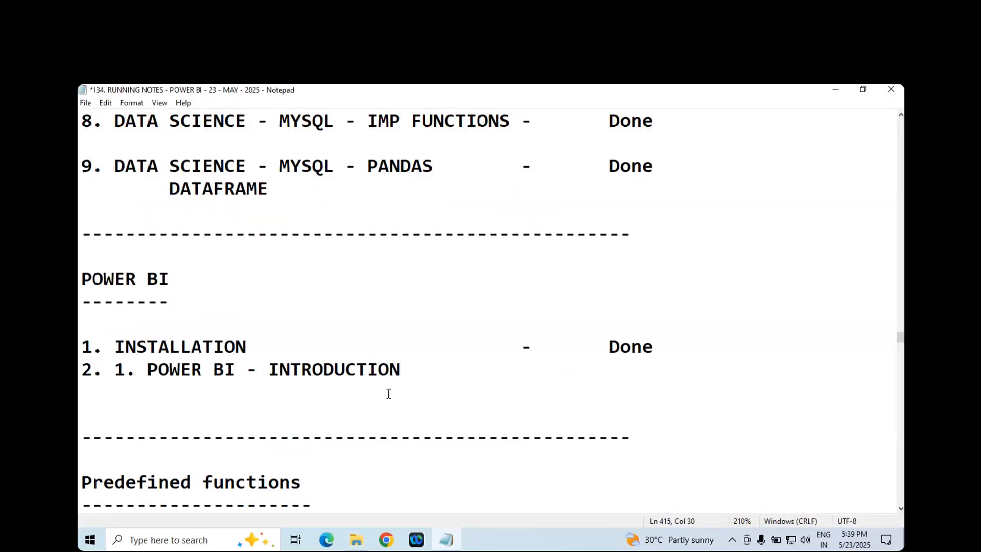
{"action": "key", "text": "ctrl+Left"}
{"action": "left_click", "coordinate": [111, 368], "text": "shift"}
{"action": "key", "text": "Delete"}
{"action": "left_click", "coordinate": [272, 370]}
- Give the INTRODUCTION entry the status "Running topic", aligned with the Done status above it
{"action": "key", "text": "Tab"}
{"action": "key", "text": "Tab"}
{"action": "key", "text": "Tab"}
{"action": "key", "text": "BackSpace"}
{"action": "type", "text": "-"}
{"action": "key", "text": "Tab"}
{"action": "type", "text": "Running topic"}
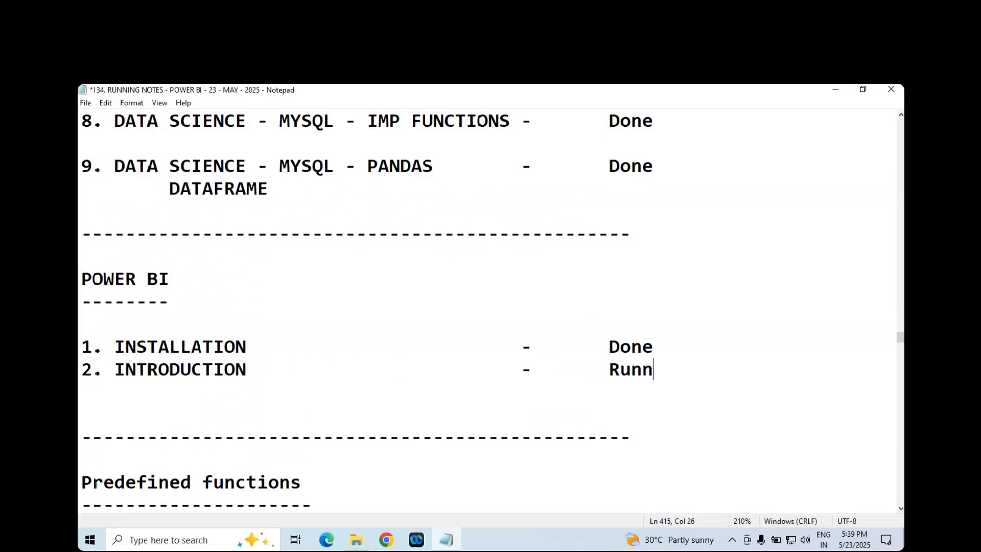
- Add a third entry, "3. CREATING FEW CHARTS USING TOOL", after a blank line in the POWER BI index
{"action": "key", "text": "Return"}
{"action": "key", "text": "Return"}
{"action": "type", "text": "3. ce"}
{"action": "key", "text": "BackSpace"}
{"action": "key", "text": "BackSpace"}
{"action": "type", "text": "CREATING "}
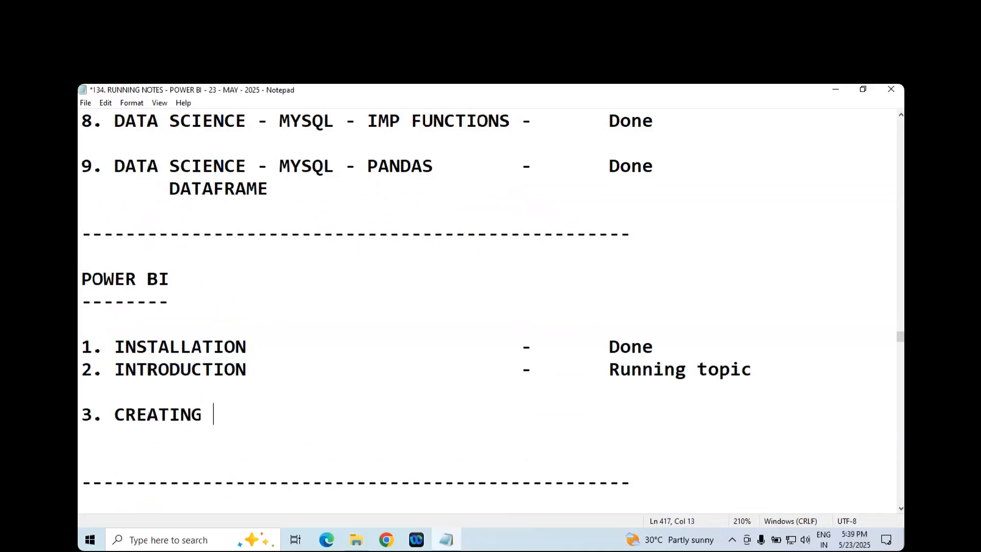
{"action": "type", "text": "FEW CHARTS USING TOOL"}
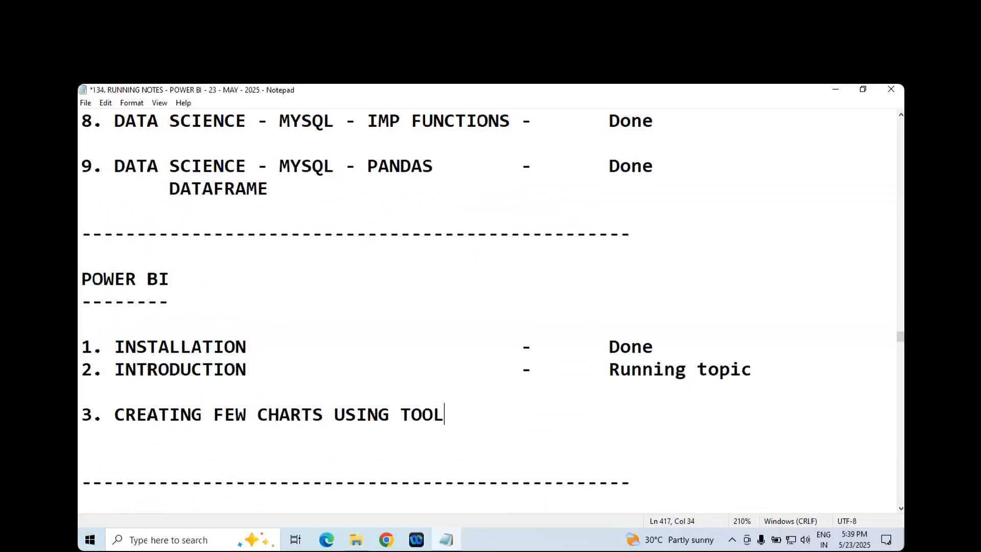
- Give the charts entry the status "Upcoming topic" and save the file
{"action": "key", "text": "Tab"}
{"action": "type", "text": "-"}
{"action": "key", "text": "Tab"}
{"action": "type", "text": "Upcm"}
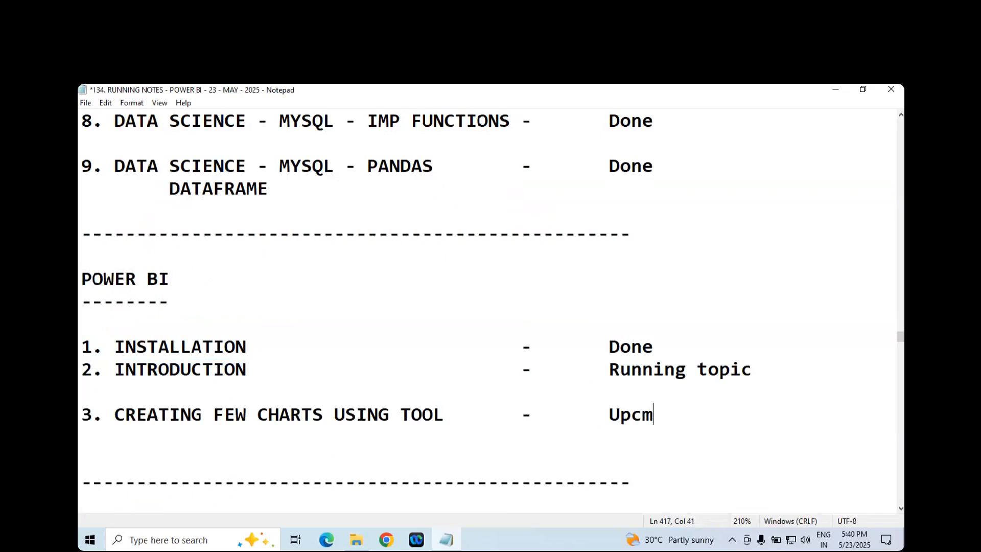
{"action": "key", "text": "BackSpace"}
{"action": "type", "text": "oming topic"}
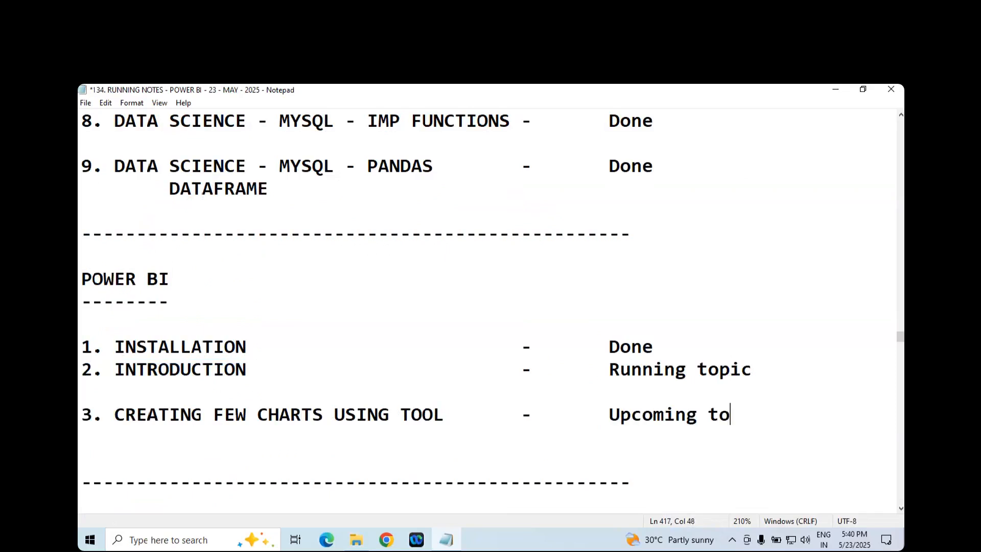
{"action": "key", "text": "ctrl+s"}
- Delete the old notes from the "8. DATA SCIENCE - MYSQL - IMP FUNCTIONS" heading down to just before the triple dashed divider
{"action": "scroll", "coordinate": [169, 349], "scroll_direction": "down", "scroll_amount": 20}
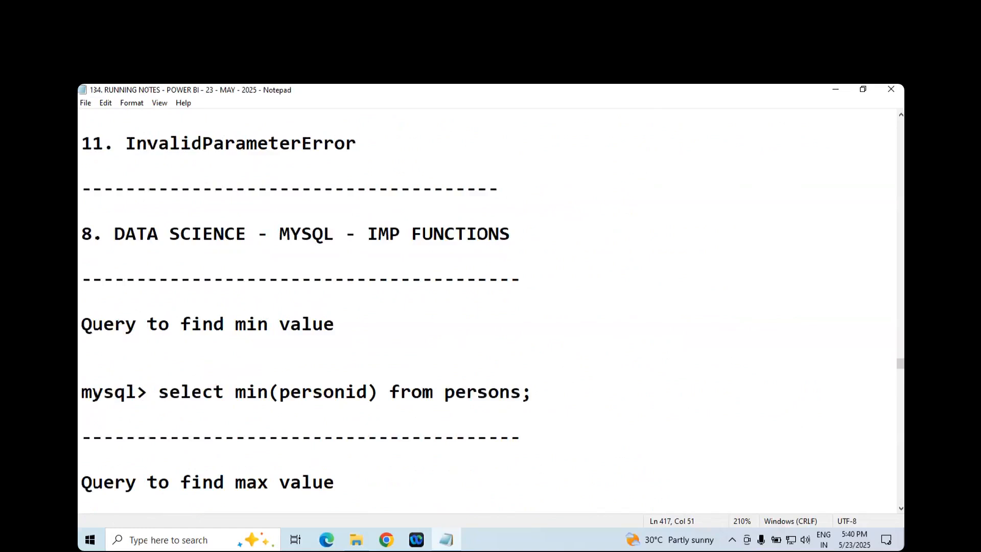
{"action": "left_click_drag", "start_coordinate": [81, 233], "coordinate": [166, 306]}
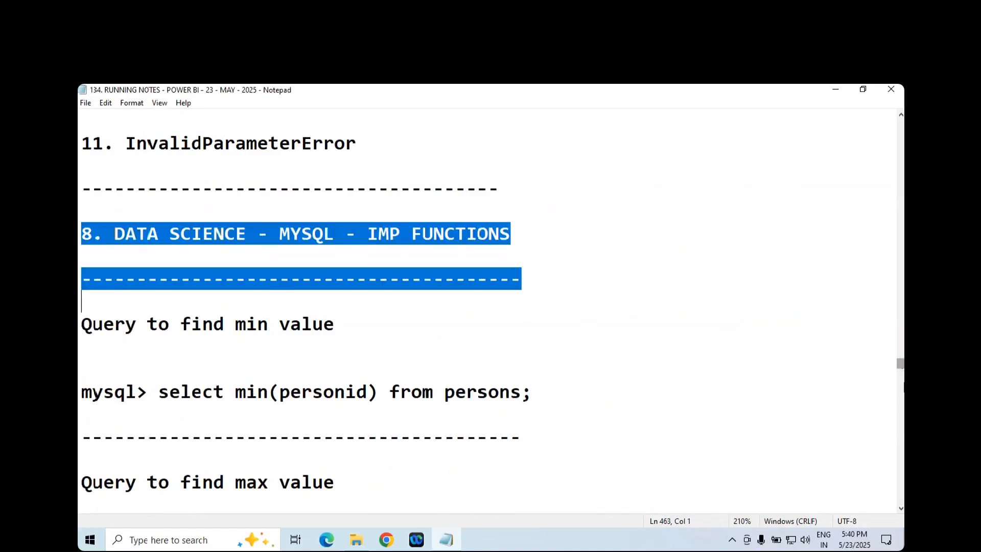
{"action": "scroll", "coordinate": [607, 415], "scroll_direction": "down", "scroll_amount": 20}
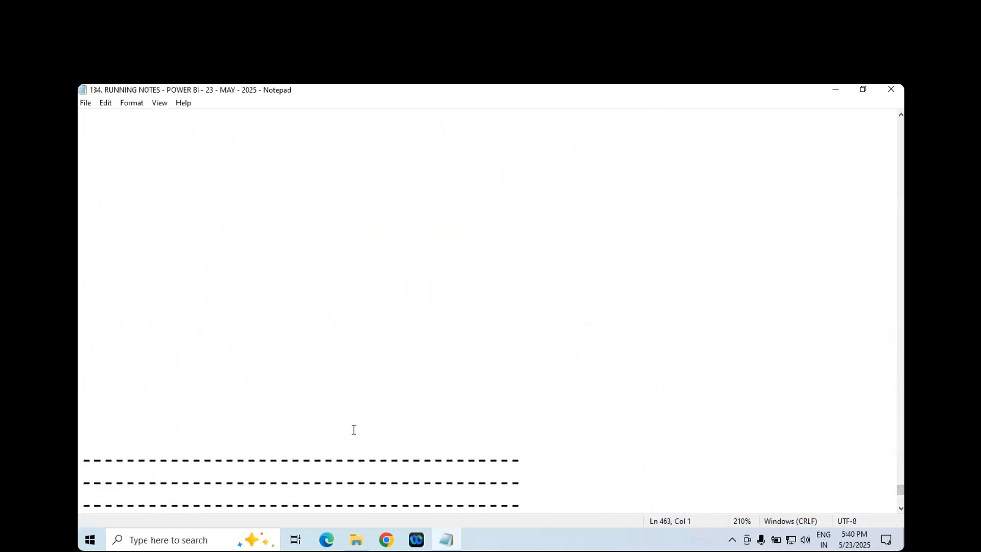
{"action": "left_click", "coordinate": [293, 425], "text": "shift"}
{"action": "scroll", "coordinate": [290, 424], "scroll_direction": "down", "scroll_amount": 5}
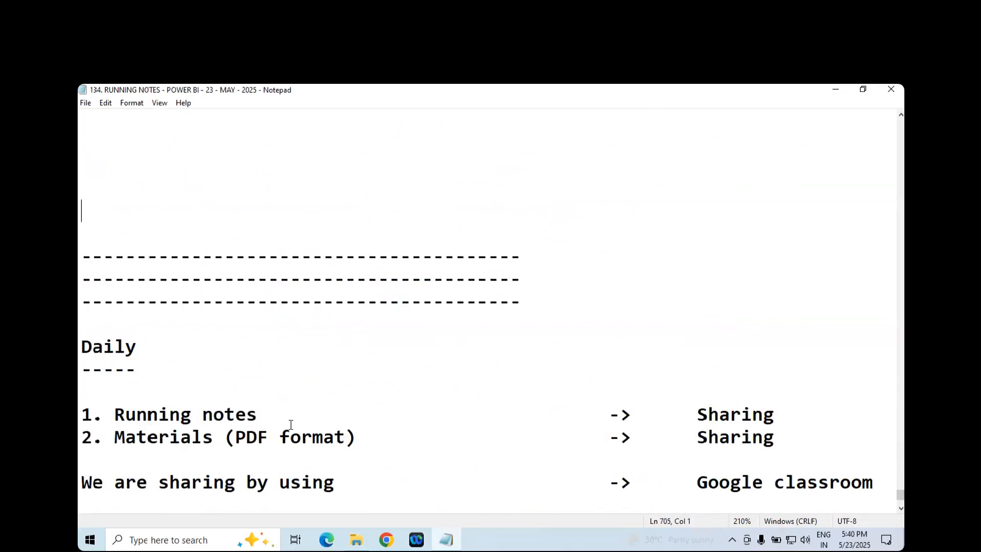
{"action": "key", "text": "Delete"}
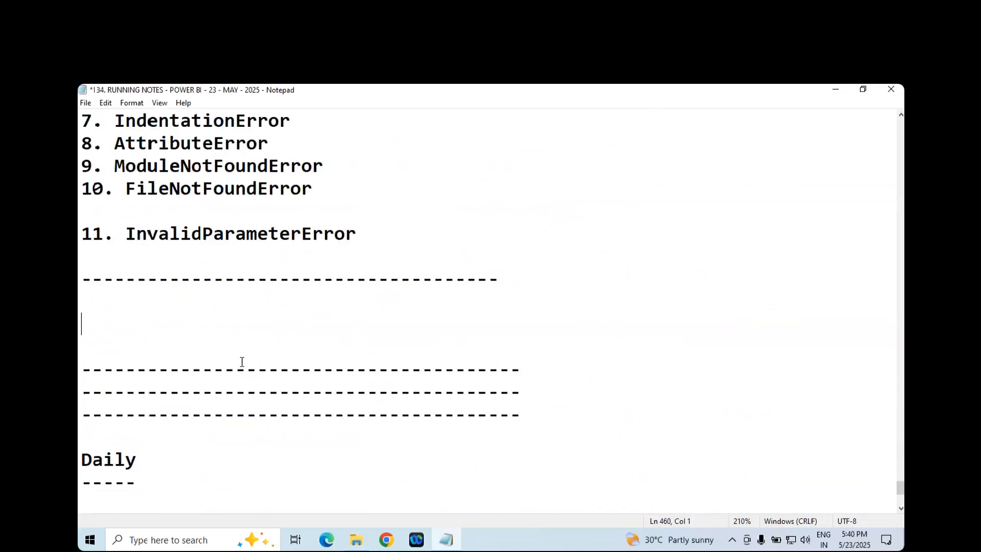
- Insert a block of blank lines above the triple dashed divider, save, and place the cursor at the start of the empty area
{"action": "left_click", "coordinate": [216, 348]}
{"action": "key", "text": "Return"}
{"action": "key", "text": "Return"}
{"action": "key", "text": "Return"}
{"action": "key", "text": "Return"}
{"action": "key", "text": "Return"}
{"action": "key", "text": "Return"}
{"action": "key", "text": "Return"}
{"action": "key", "text": "Return"}
{"action": "key", "text": "Return"}
{"action": "key", "text": "Return"}
{"action": "key", "text": "Return"}
{"action": "key", "text": "Return"}
{"action": "key", "text": "Return"}
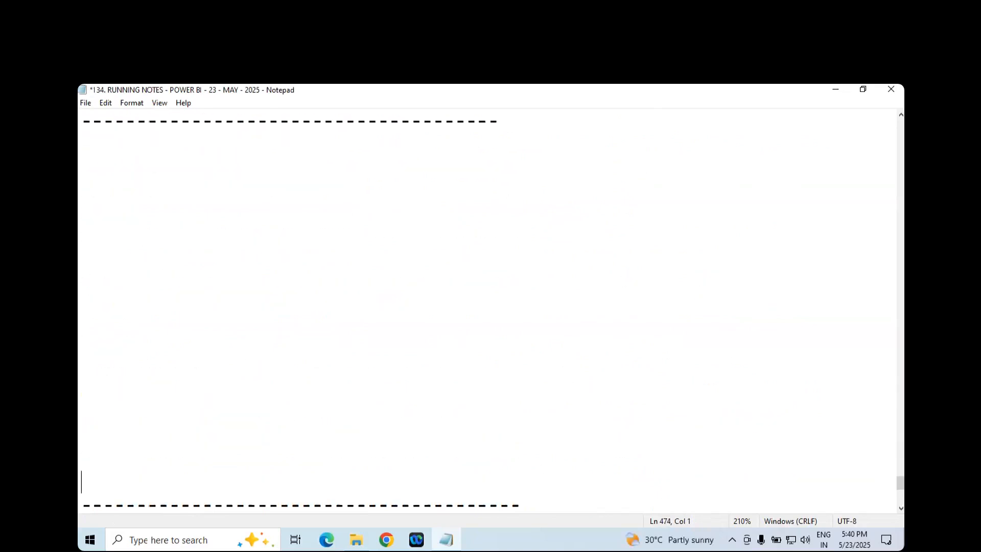
{"action": "key", "text": "ctrl+s"}
{"action": "left_click", "coordinate": [145, 163]}
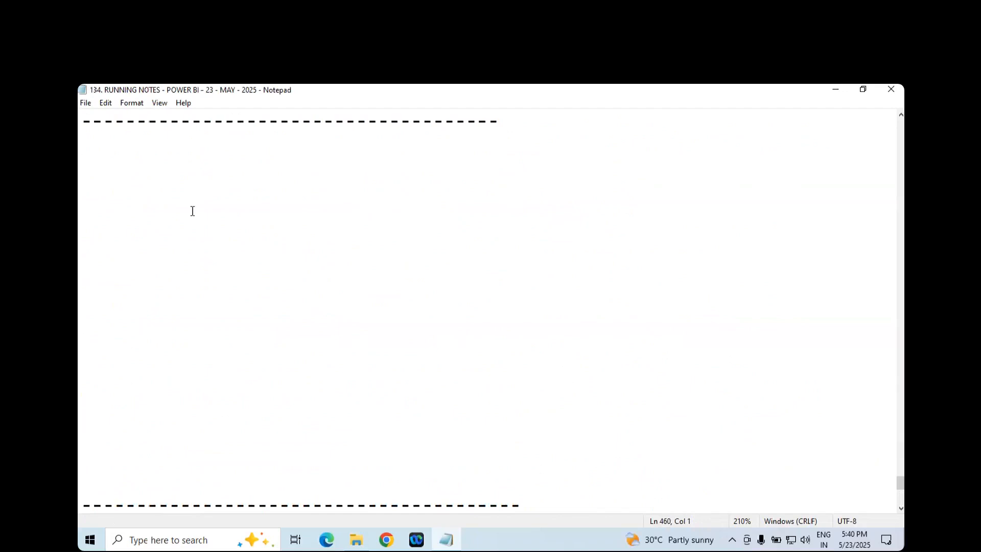
- Write the heading "POWER BI INTRODUCTION" in capitals at the start of the empty area
{"action": "scroll", "coordinate": [192, 210], "scroll_direction": "up", "scroll_amount": 2}
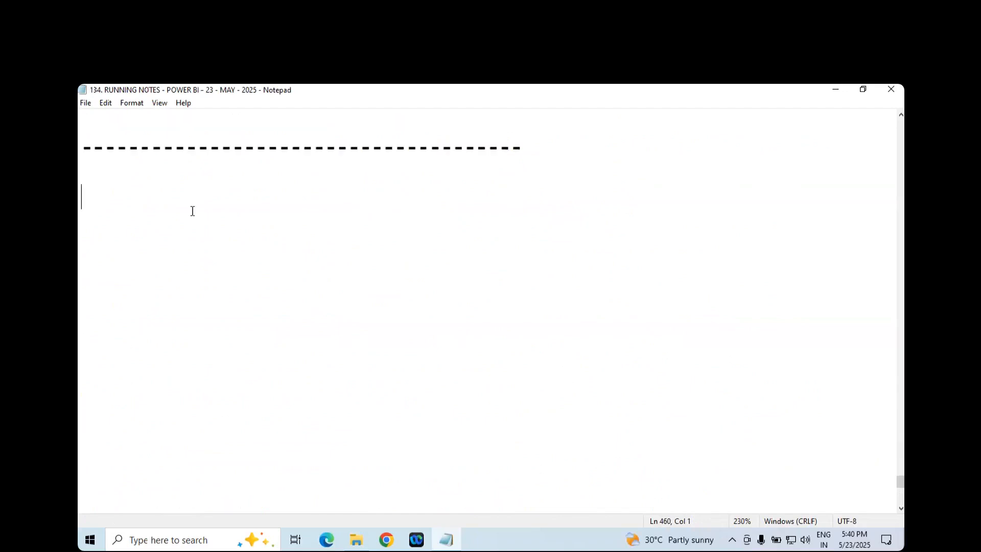
{"action": "type", "text": "Power BI"}
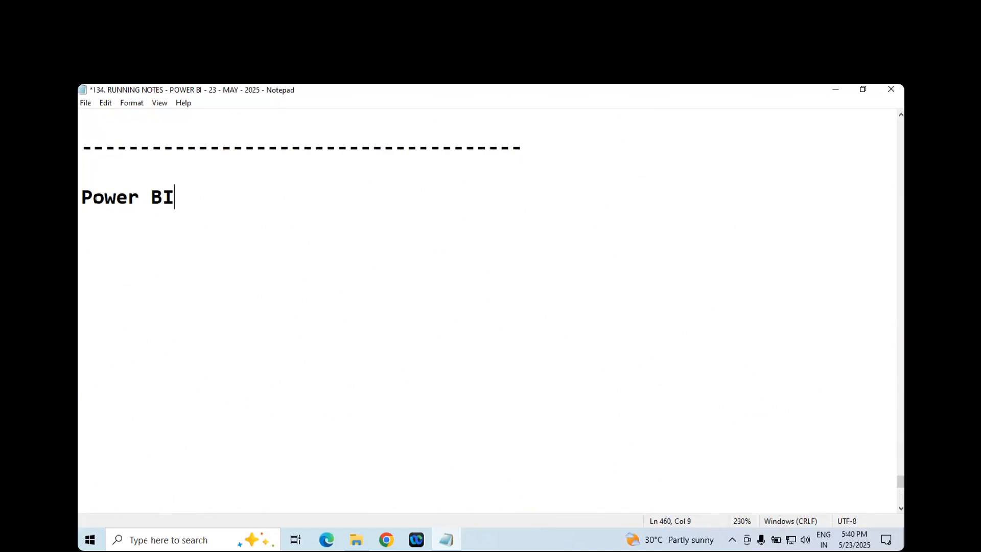
{"action": "key", "text": "BackSpace"}
{"action": "key", "text": "BackSpace"}
{"action": "key", "text": "BackSpace"}
{"action": "key", "text": "BackSpace"}
{"action": "key", "text": "BackSpace"}
{"action": "key", "text": "BackSpace"}
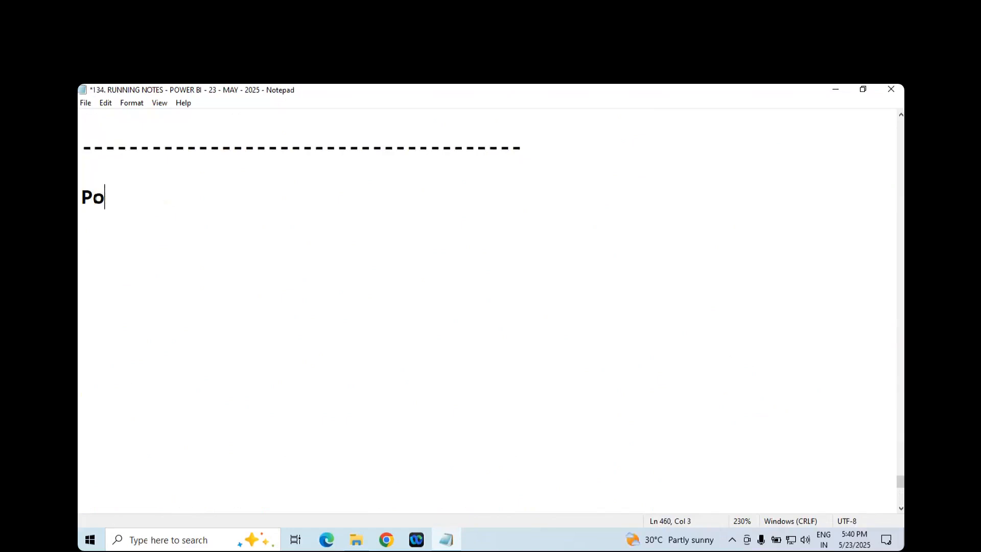
{"action": "type", "text": "w"}
{"action": "key", "text": "BackSpace"}
{"action": "type", "text": "OWER BIT"}
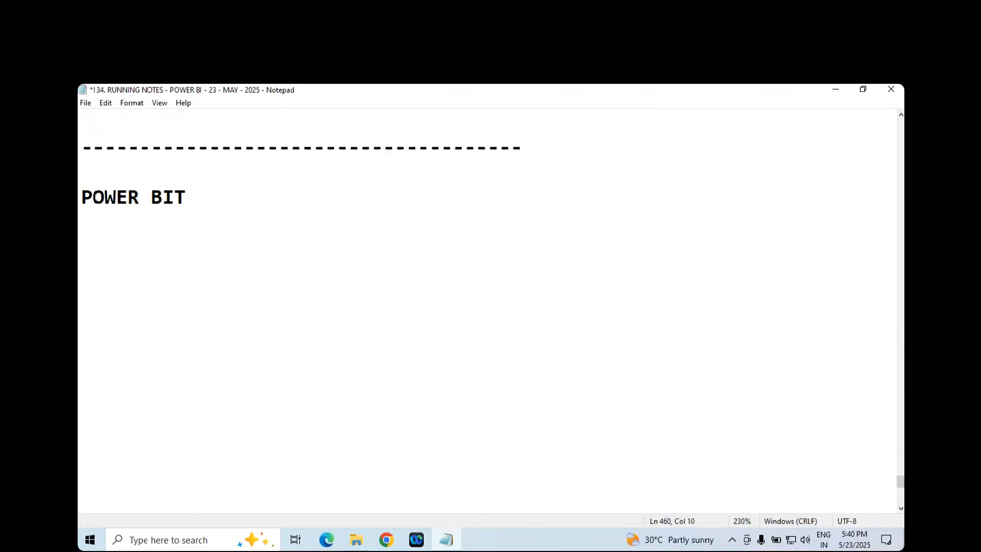
{"action": "key", "text": "BackSpace"}
{"action": "type", "text": "INTRODUCTION"}
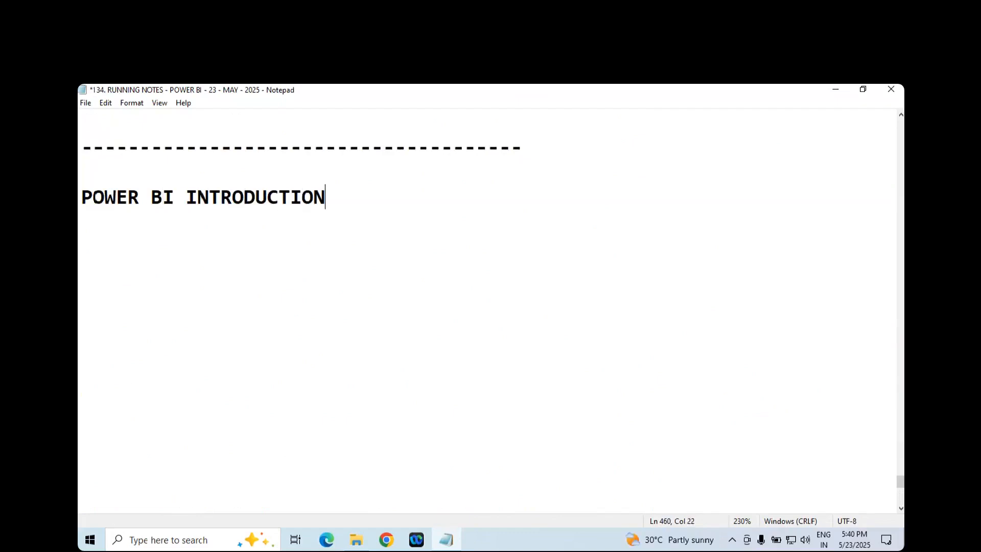
- Underline the POWER BI INTRODUCTION heading with dashes, add more blank lines further below, and save the file
{"action": "key", "text": "Return"}
{"action": "type", "text": "---------------------"}
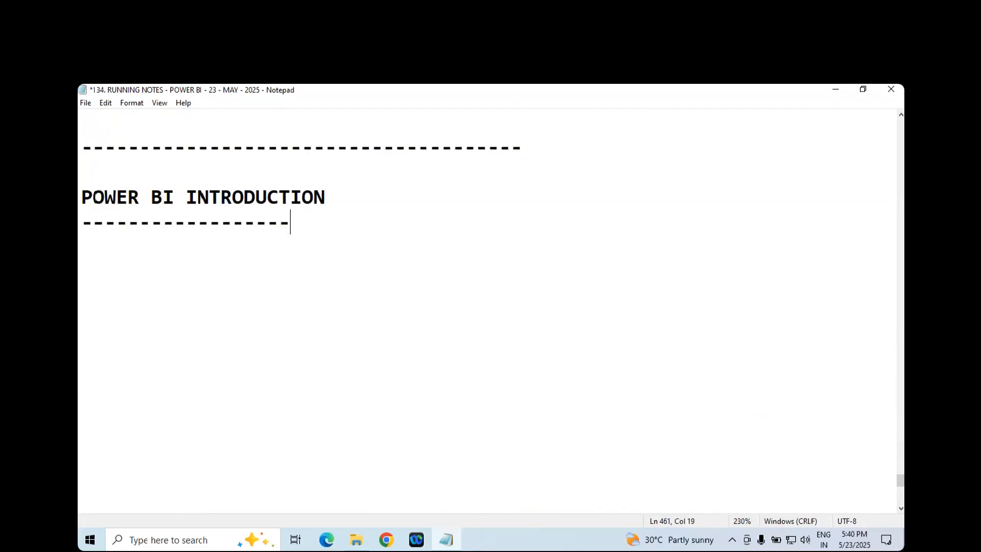
{"action": "left_click", "coordinate": [220, 482]}
{"action": "key", "text": "Return"}
{"action": "key", "text": "Return"}
{"action": "key", "text": "Return"}
{"action": "key", "text": "ctrl+s"}
{"action": "left_click", "coordinate": [136, 231]}
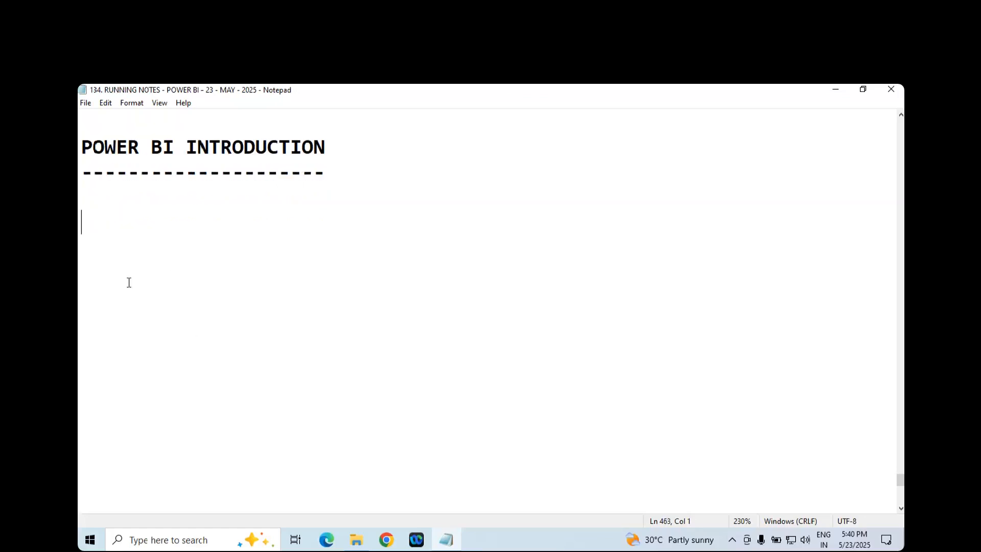
- Start a note under the introduction heading reading "-> Like a Database, have some idea"
{"action": "type", "text": "-> Like a Database"}
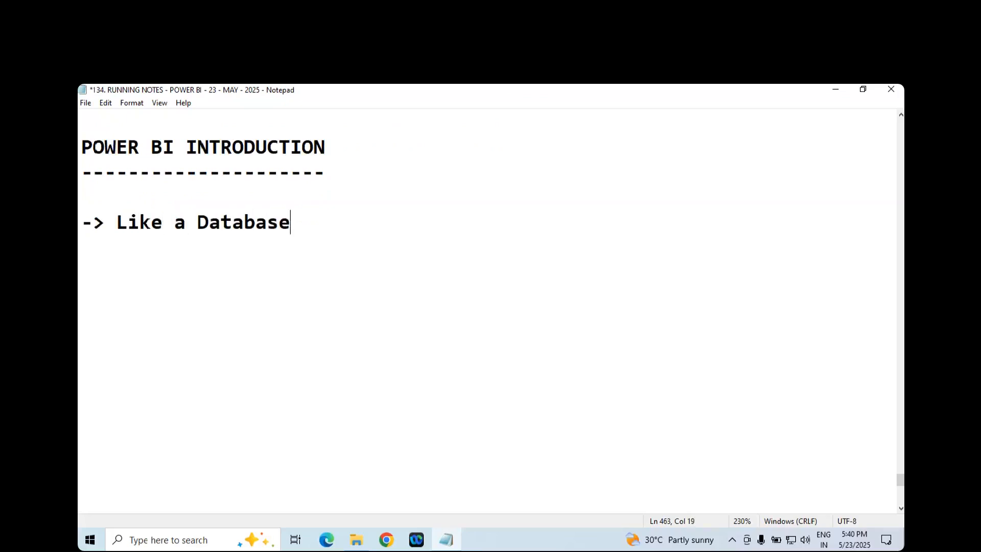
{"action": "type", "text": ", have some id"}
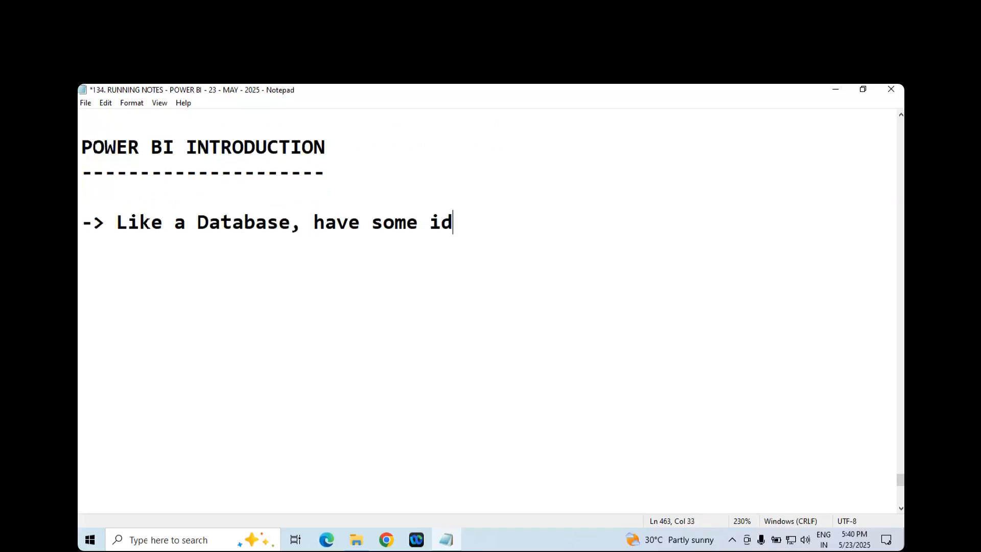
{"action": "type", "text": "ea/han"}
- Complete the first introduction note by appending "/hands on exp on Power BI too" and start a new line
{"action": "key", "text": "BackSpace"}
{"action": "key", "text": "BackSpace"}
{"action": "type", "text": "hands on exp o"}
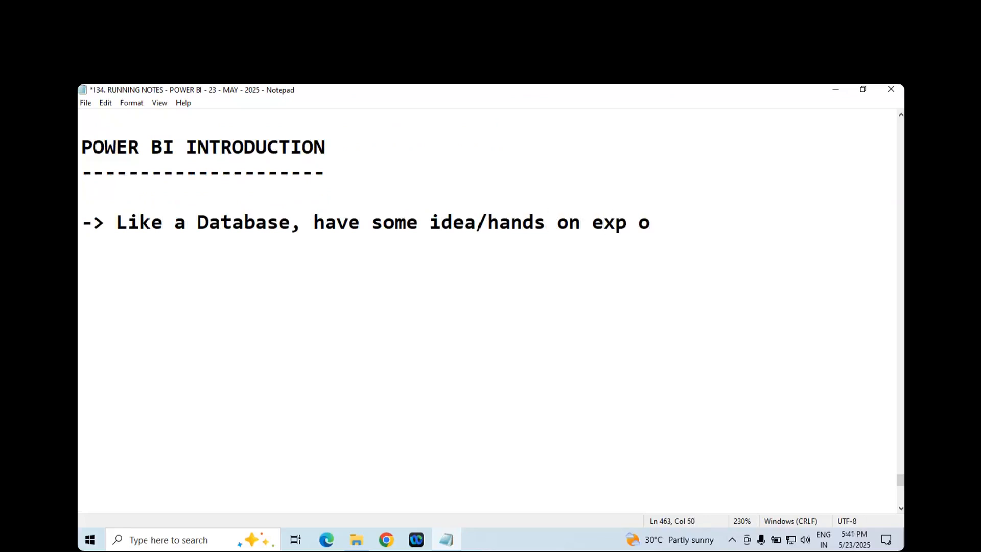
{"action": "type", "text": "n Power "}
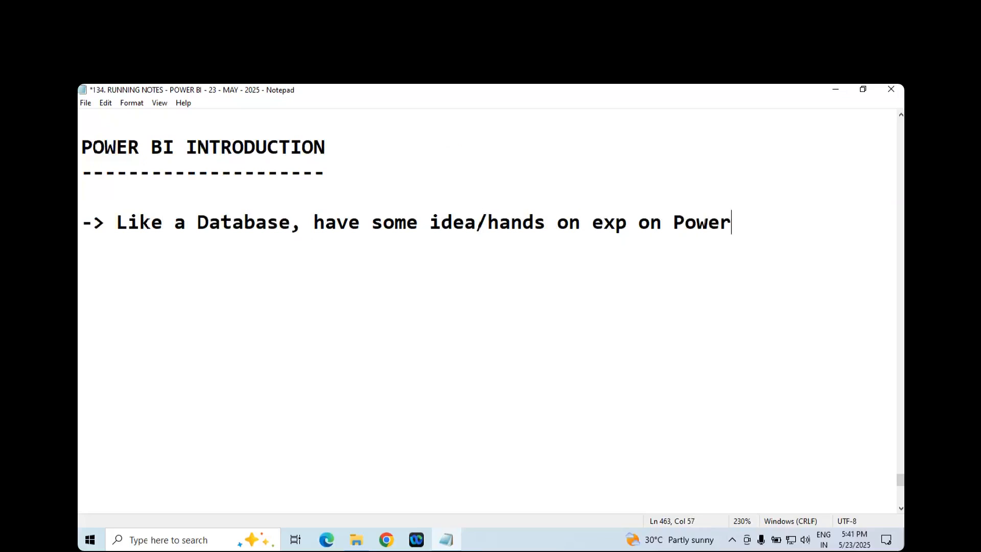
{"action": "type", "text": "BI too"}
{"action": "key", "text": "Return"}
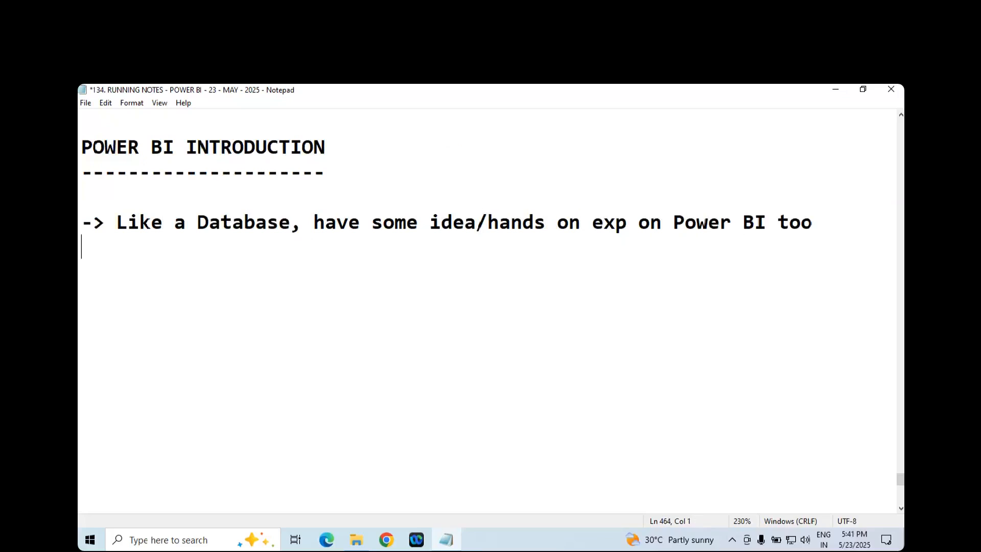
- Add the line "In Data Science project" after a blank line, with the indented item "1. Data Visualization" beneath it
{"action": "type", "text": "->"}
{"action": "key", "text": "BackSpace"}
{"action": "key", "text": "BackSpace"}
{"action": "key", "text": "BackSpace"}
{"action": "type", "text": "In Data Science project \t"}
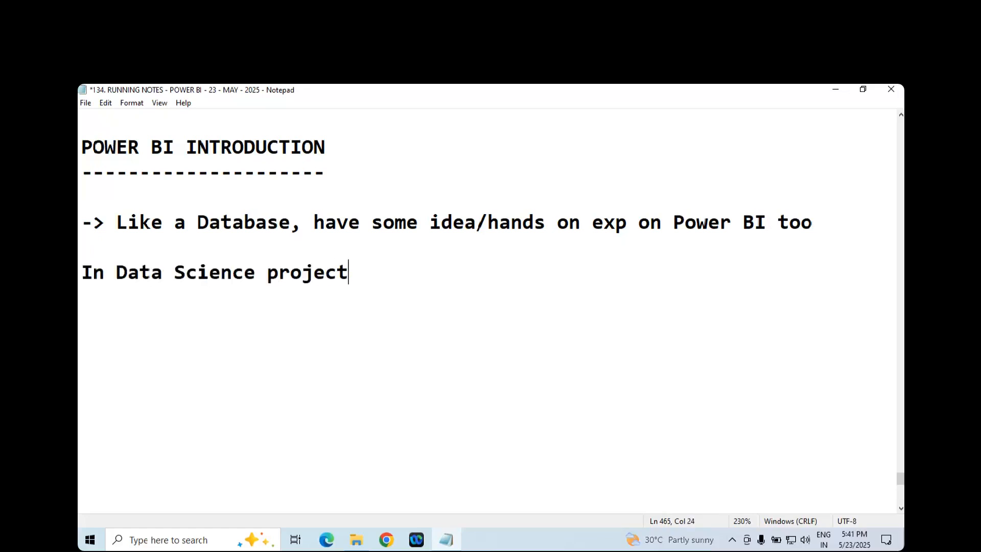
{"action": "type", "text": "1"}
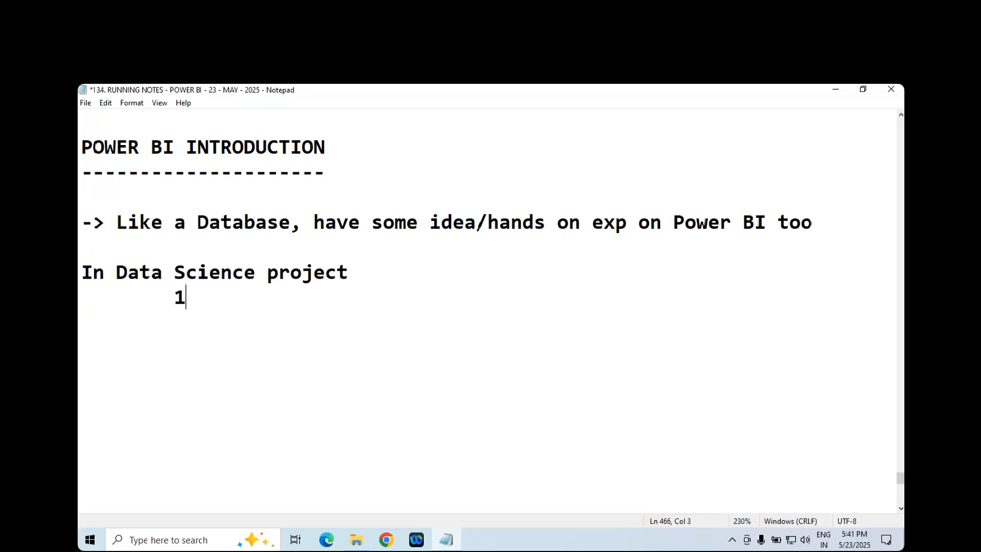
{"action": "type", "text": ". Data Visualization"}
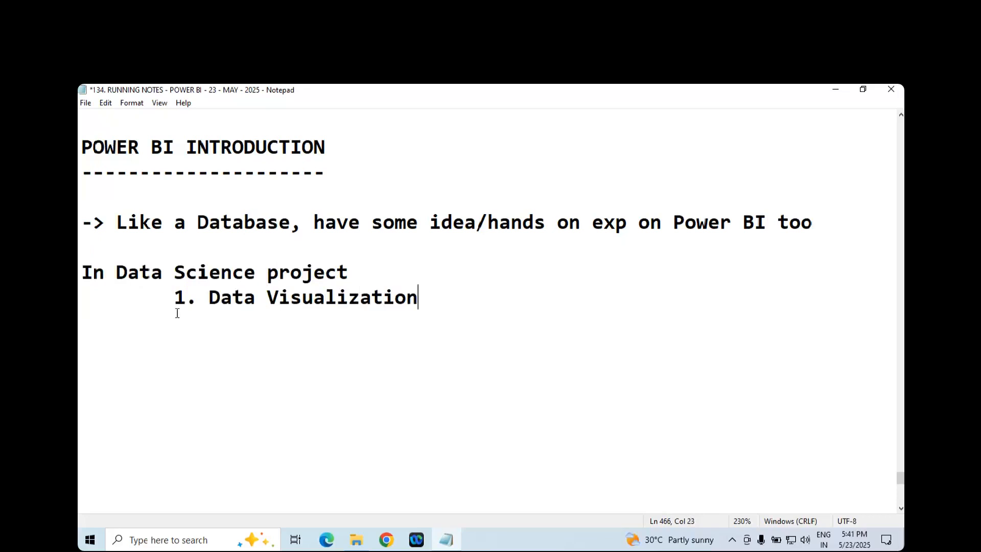
- Add a further indented sub-item "1. By using python libs" under Data Visualization
{"action": "key", "text": "Return"}
{"action": "key", "text": "Tab"}
{"action": "key", "text": "Tab"}
{"action": "type", "text": "1. By using python libs"}
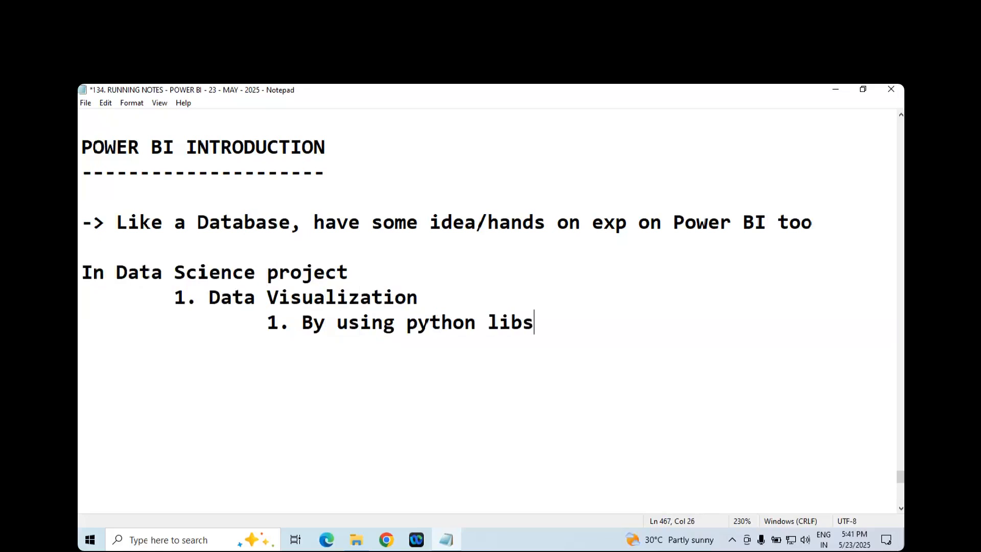
{"action": "type", "text": ": matplotli"}
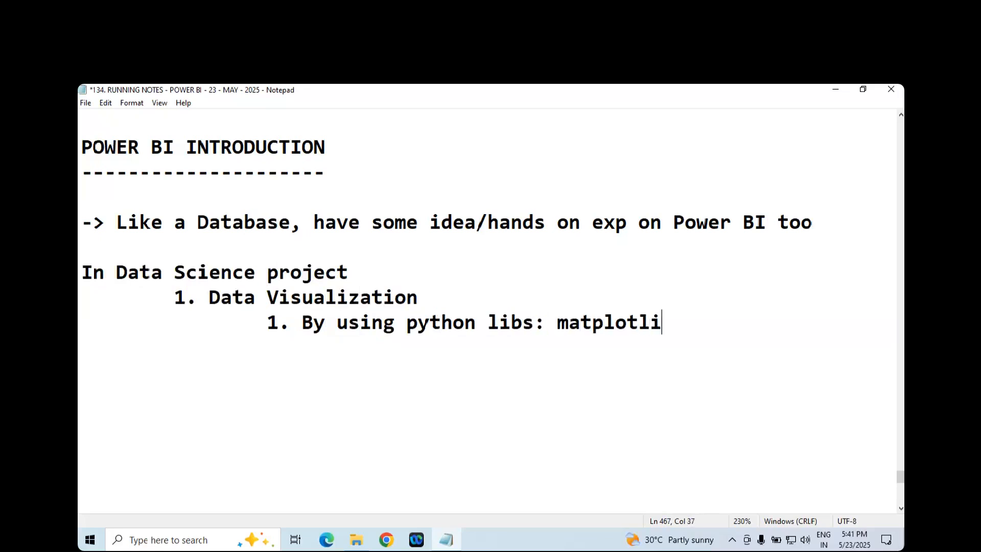
{"action": "type", "text": "b, seabron"}
- Append ": matplotlib," to the python libs sub-item and begin the second library name with "seab"
{"action": "key", "text": "BackSpace"}
{"action": "key", "text": "BackSpace"}
{"action": "key", "text": "BackSpace"}
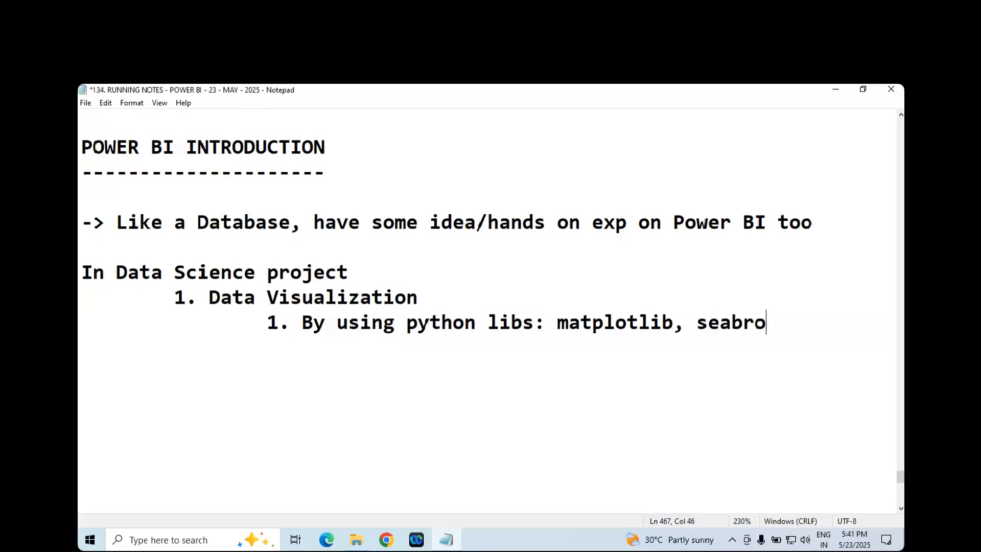
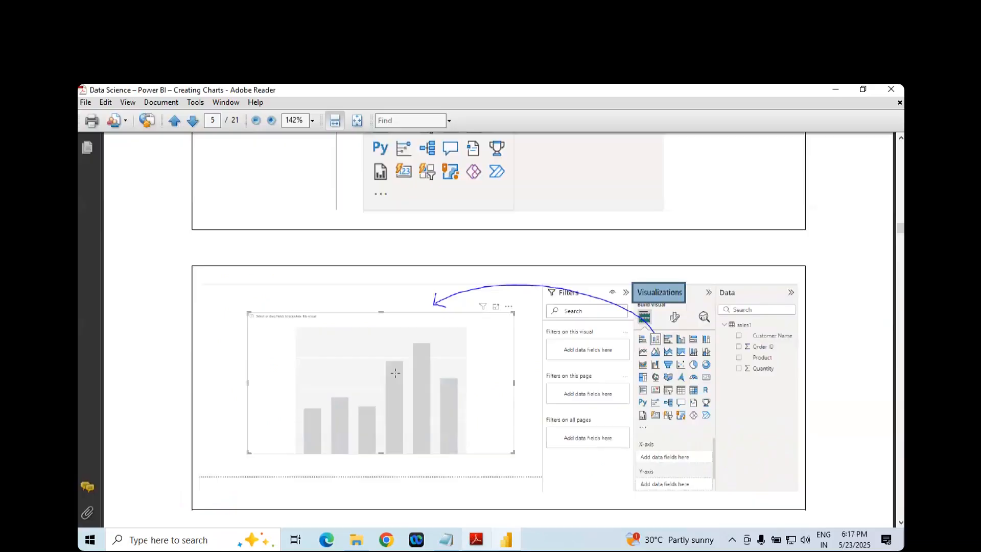
- Review the column chart creation steps in the PDF and switch to Power BI Desktop
{"action": "scroll", "coordinate": [365, 321], "scroll_direction": "up", "scroll_amount": 10}
{"action": "scroll", "coordinate": [332, 275], "scroll_direction": "up", "scroll_amount": 1}
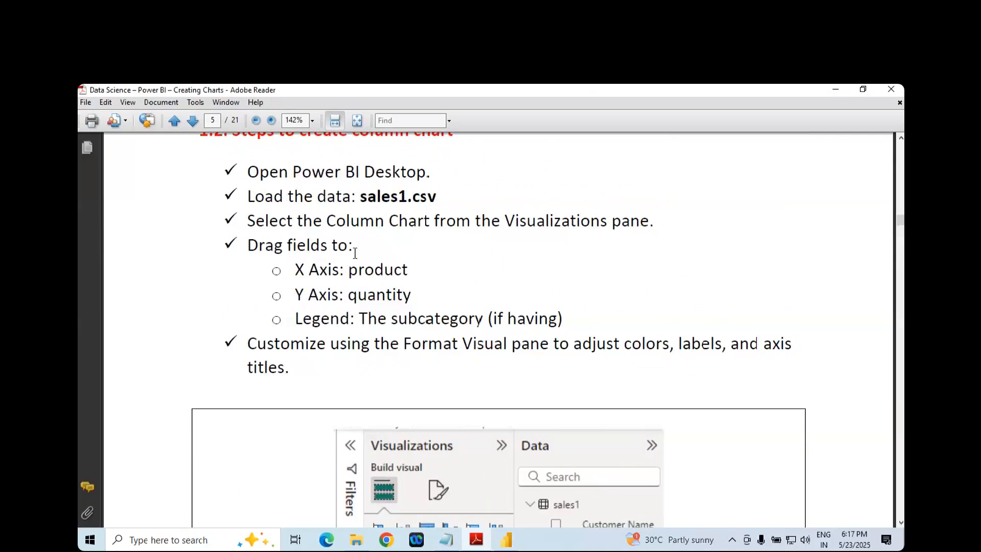
{"action": "left_click", "coordinate": [508, 542]}
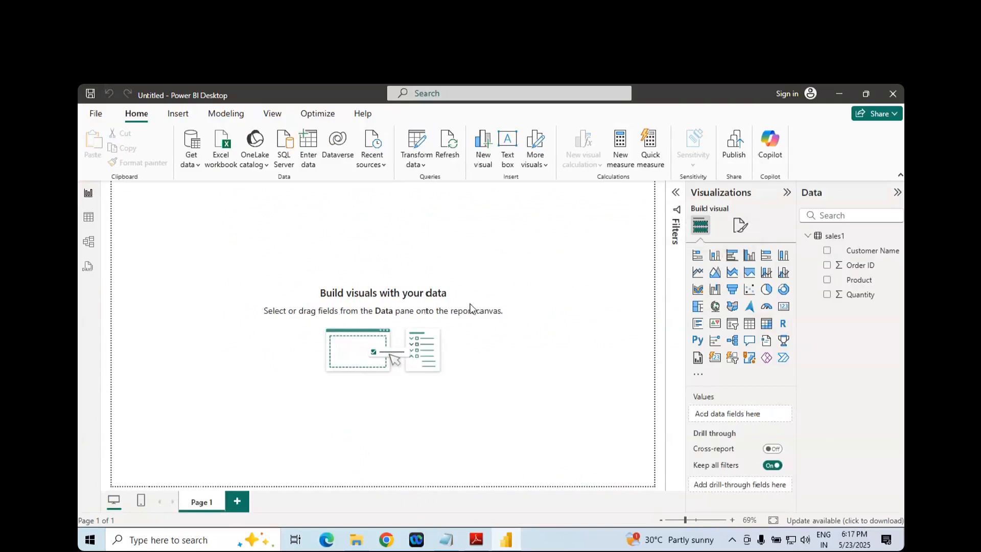
{"action": "left_click", "coordinate": [715, 260]}
{"action": "left_click_drag", "start_coordinate": [233, 264], "coordinate": [322, 306]}
{"action": "left_click_drag", "start_coordinate": [353, 341], "coordinate": [484, 431]}
{"action": "left_click_drag", "start_coordinate": [457, 375], "coordinate": [442, 324]}
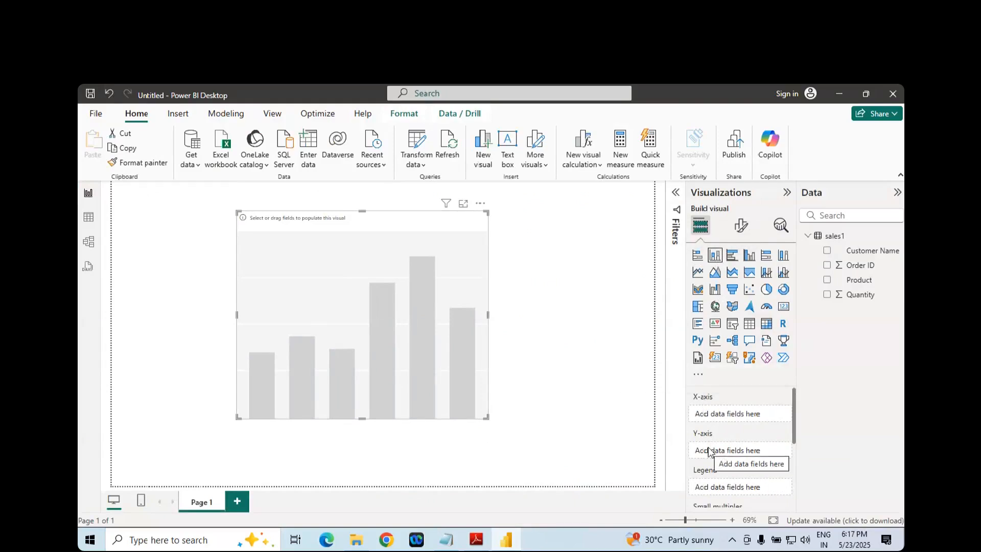
{"action": "left_click", "coordinate": [480, 203]}
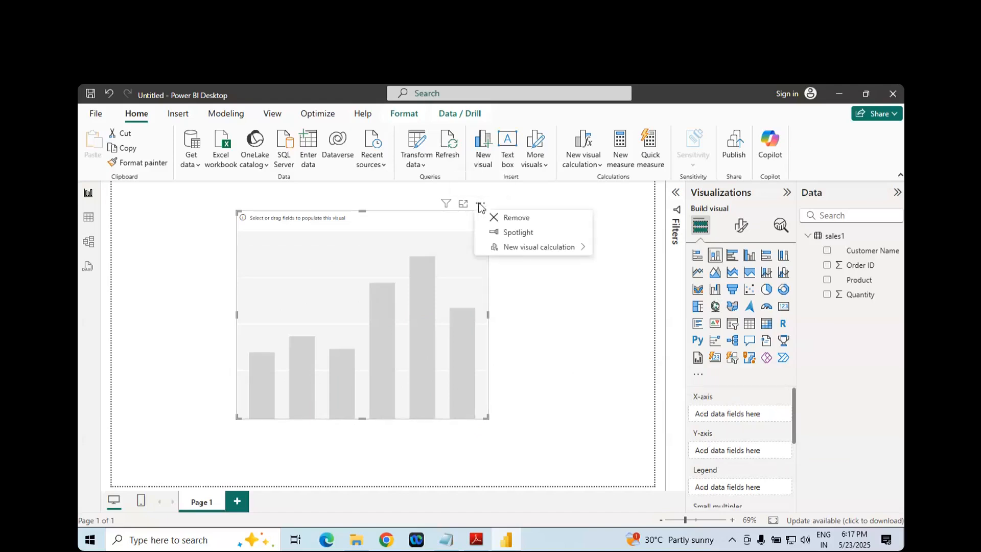
{"action": "left_click", "coordinate": [510, 221]}
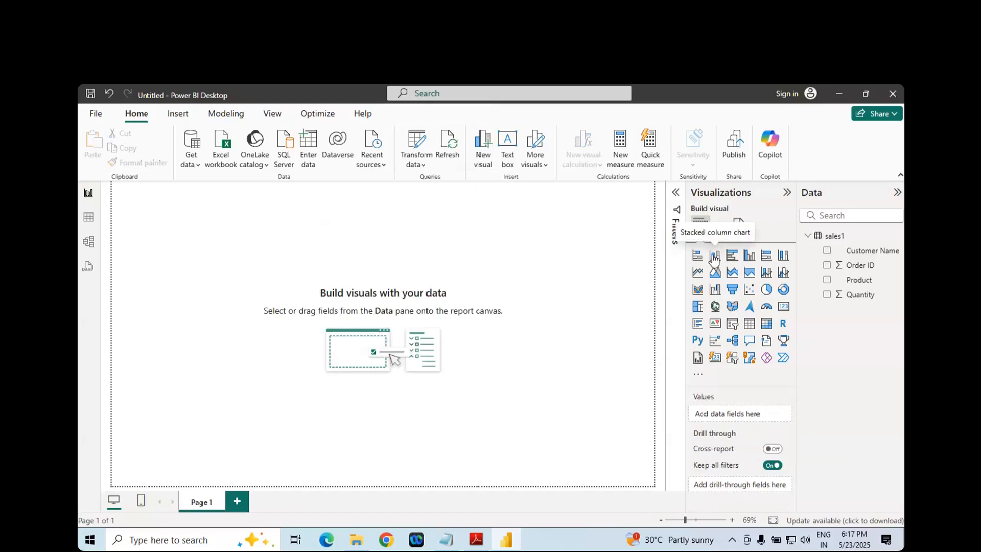
- Add a stacked column chart to the blank report page, move it towards the middle and enlarge it
{"action": "left_click", "coordinate": [715, 257]}
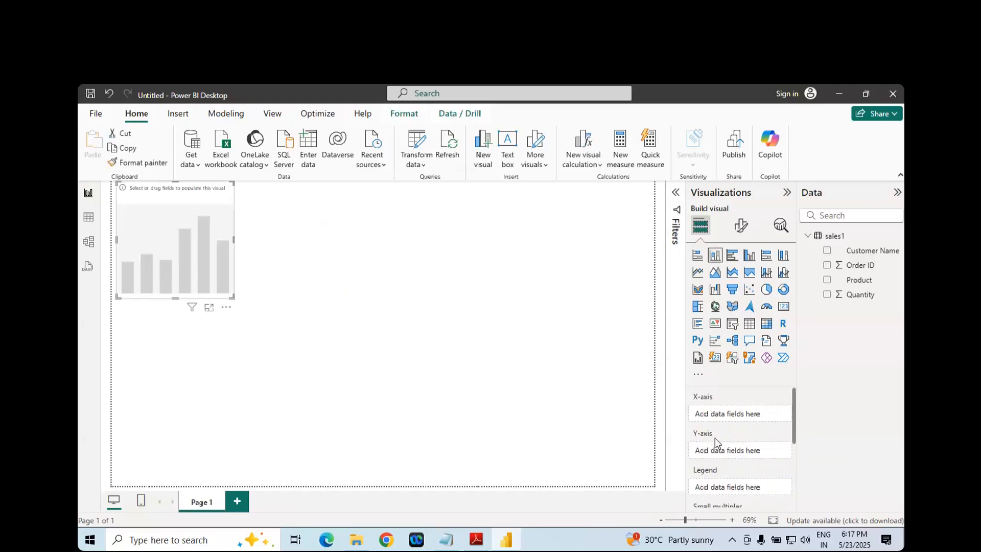
{"action": "left_click_drag", "start_coordinate": [231, 256], "coordinate": [381, 327]}
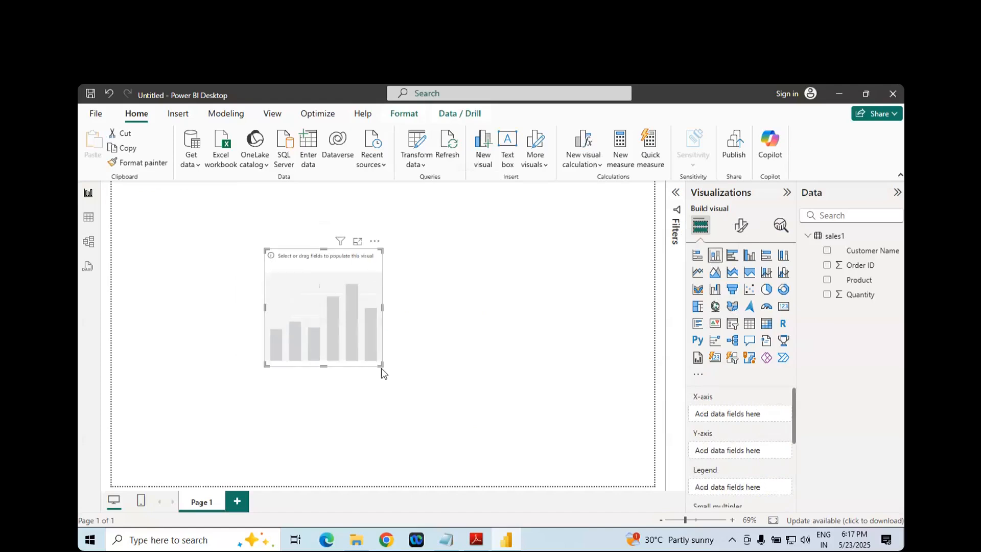
{"action": "left_click_drag", "start_coordinate": [381, 367], "coordinate": [517, 450]}
{"action": "left_click_drag", "start_coordinate": [453, 368], "coordinate": [402, 296]}
{"action": "left_click_drag", "start_coordinate": [486, 407], "coordinate": [523, 450]}
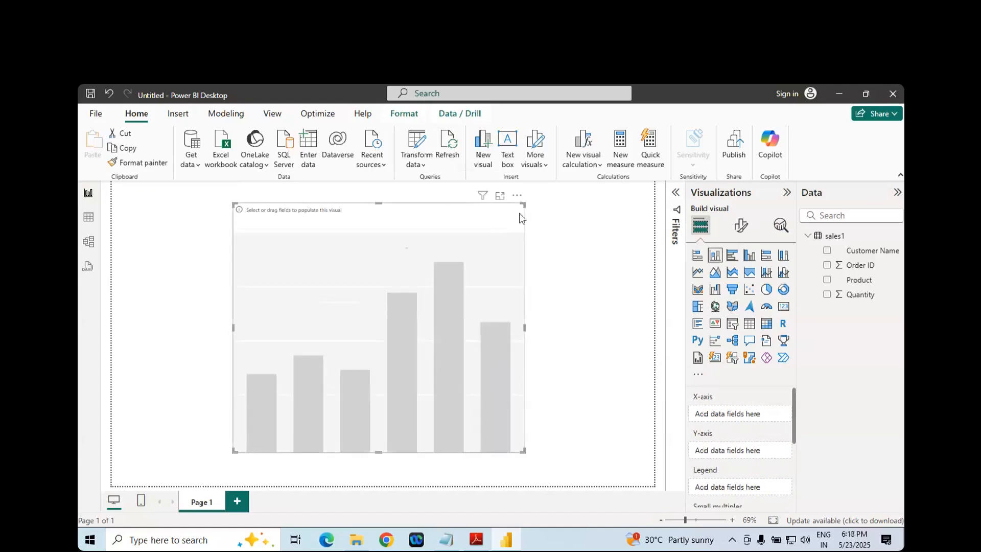
- View the empty column chart in focus mode twice, returning to the report each time
{"action": "left_click", "coordinate": [499, 195]}
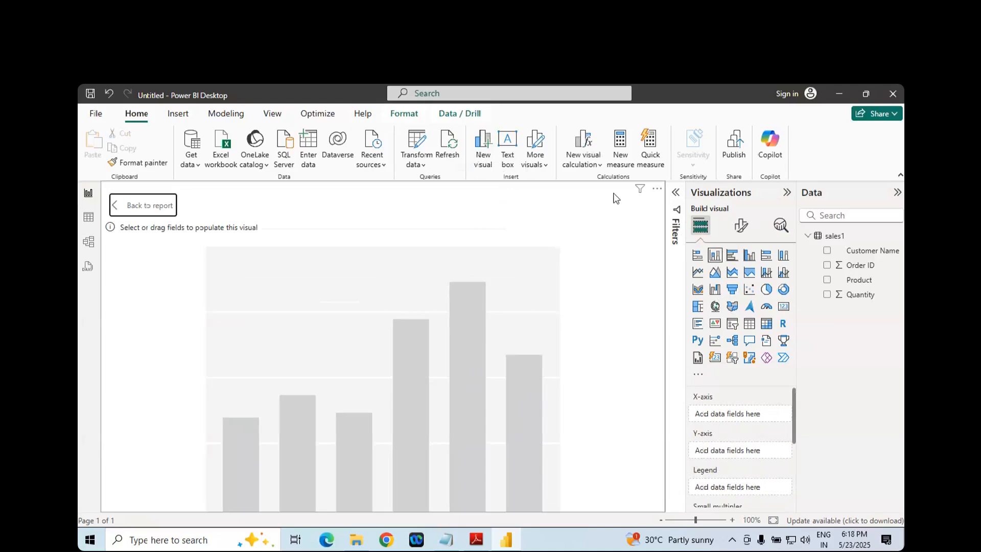
{"action": "left_click", "coordinate": [133, 208]}
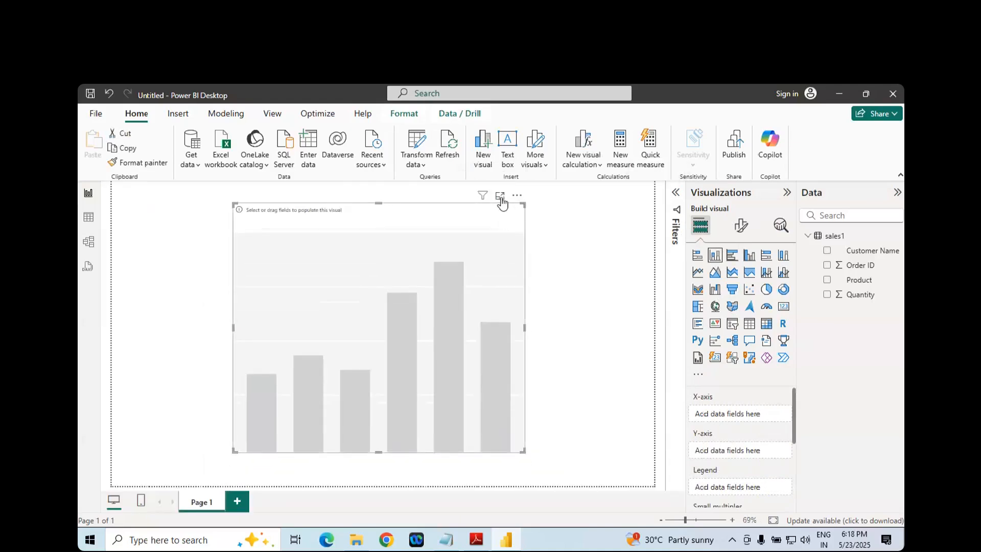
{"action": "left_click", "coordinate": [499, 197]}
{"action": "left_click", "coordinate": [136, 211]}
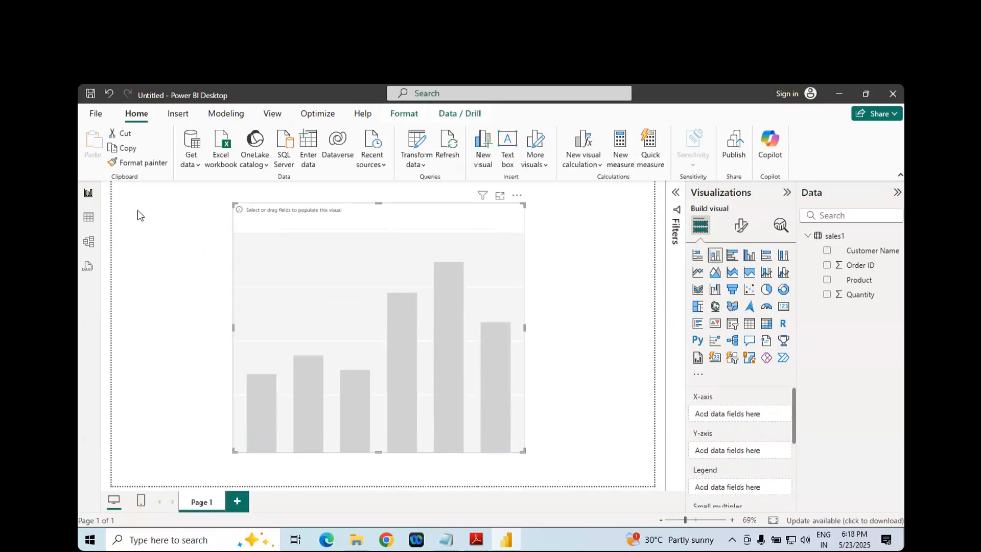
- Switch to the Adobe Reader PDF, review the X axis, Y axis and legend field assignments, and return to Power BI Desktop
{"action": "left_click", "coordinate": [477, 541]}
{"action": "left_click_drag", "start_coordinate": [295, 269], "coordinate": [409, 279]}
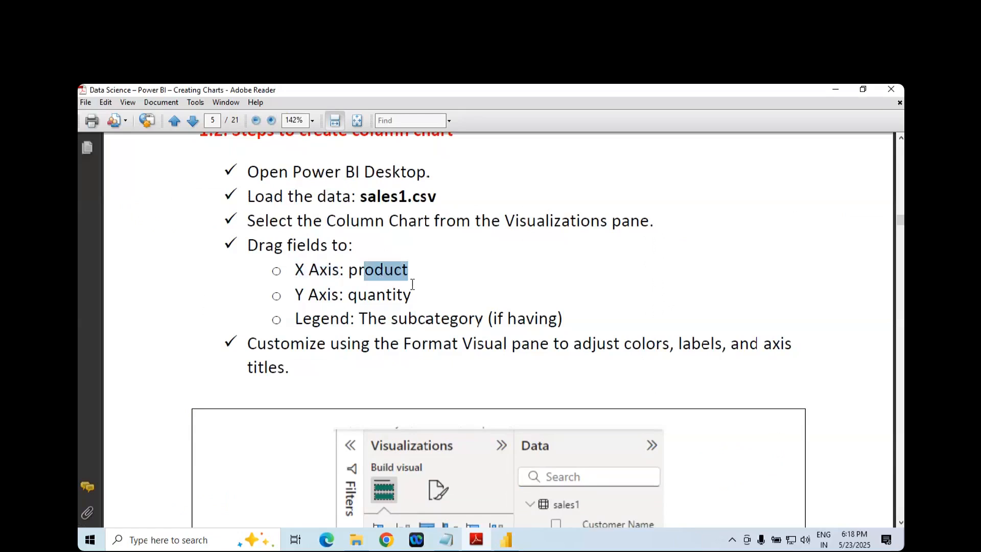
{"action": "scroll", "coordinate": [412, 289], "scroll_direction": "down", "scroll_amount": 5}
{"action": "scroll", "coordinate": [415, 295], "scroll_direction": "down", "scroll_amount": 6}
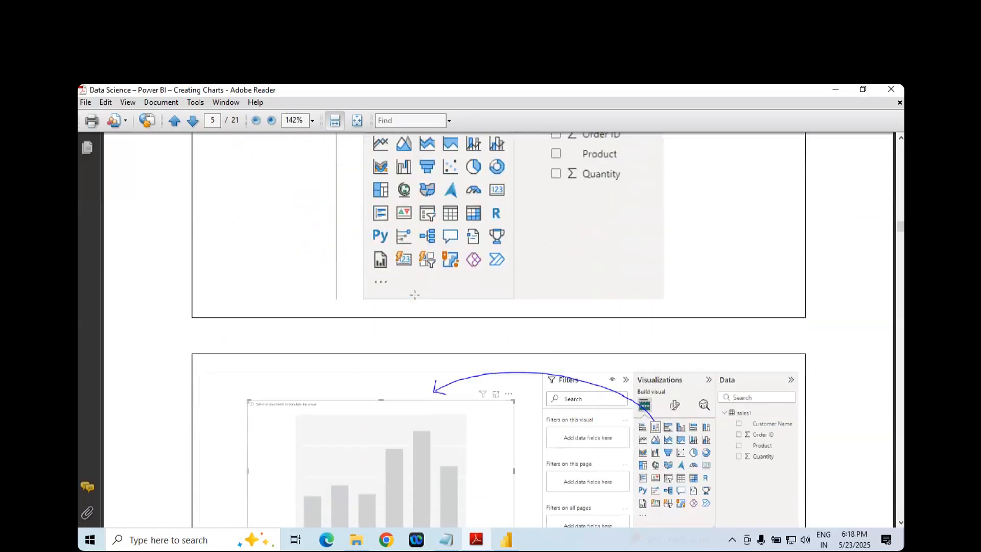
{"action": "scroll", "coordinate": [415, 295], "scroll_direction": "up", "scroll_amount": 10}
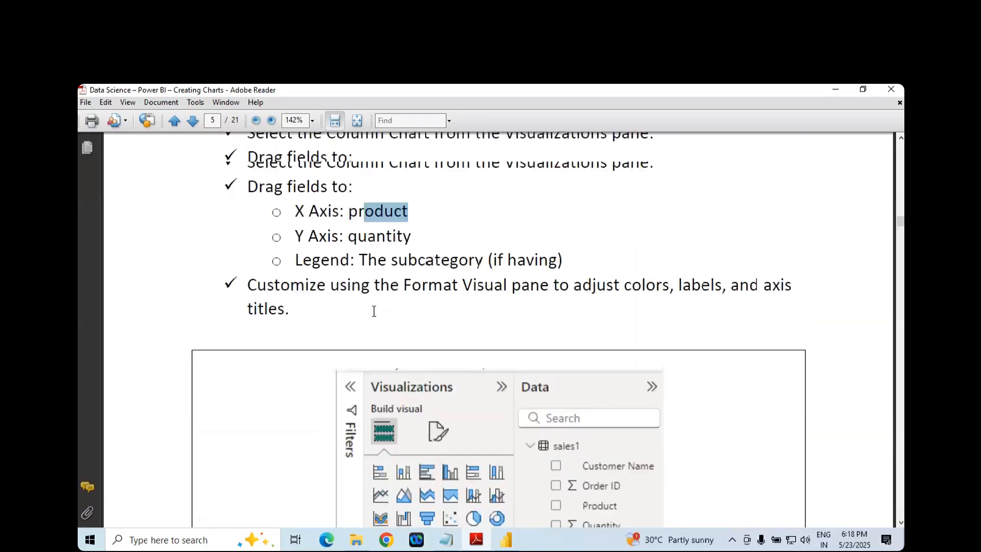
{"action": "left_click_drag", "start_coordinate": [412, 267], "coordinate": [326, 267]}
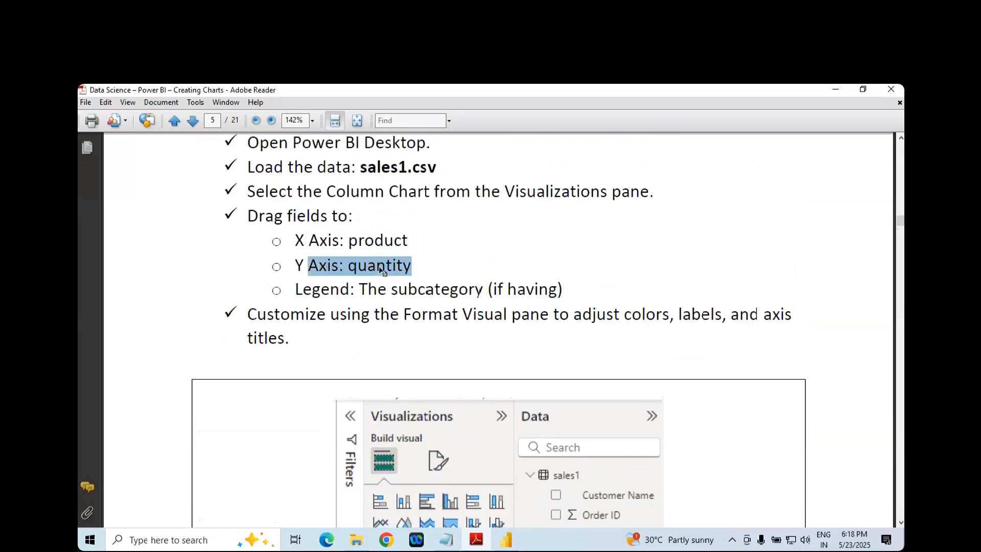
{"action": "double_click", "coordinate": [379, 265]}
{"action": "double_click", "coordinate": [321, 290]}
{"action": "left_click", "coordinate": [433, 288]}
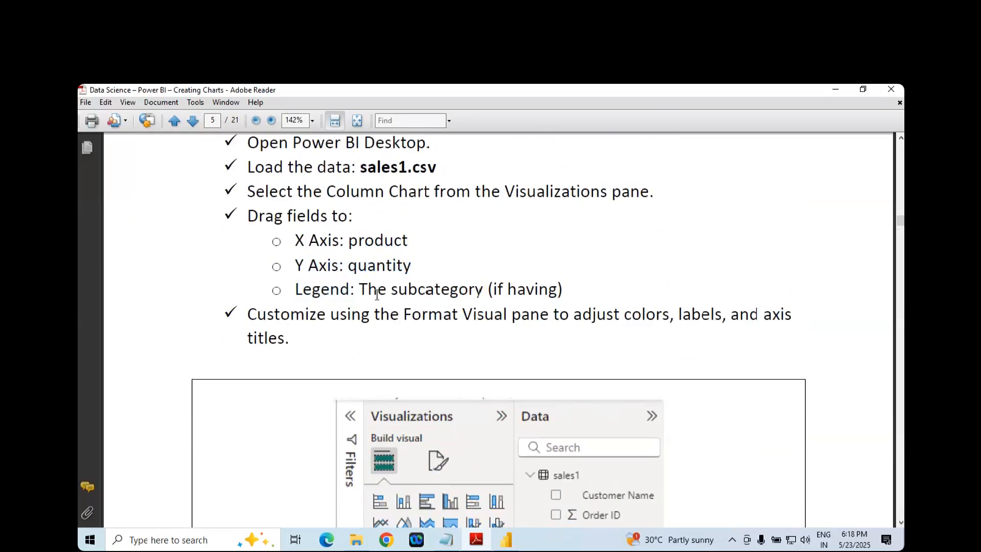
{"action": "double_click", "coordinate": [330, 287]}
{"action": "key", "text": "alt+Tab"}
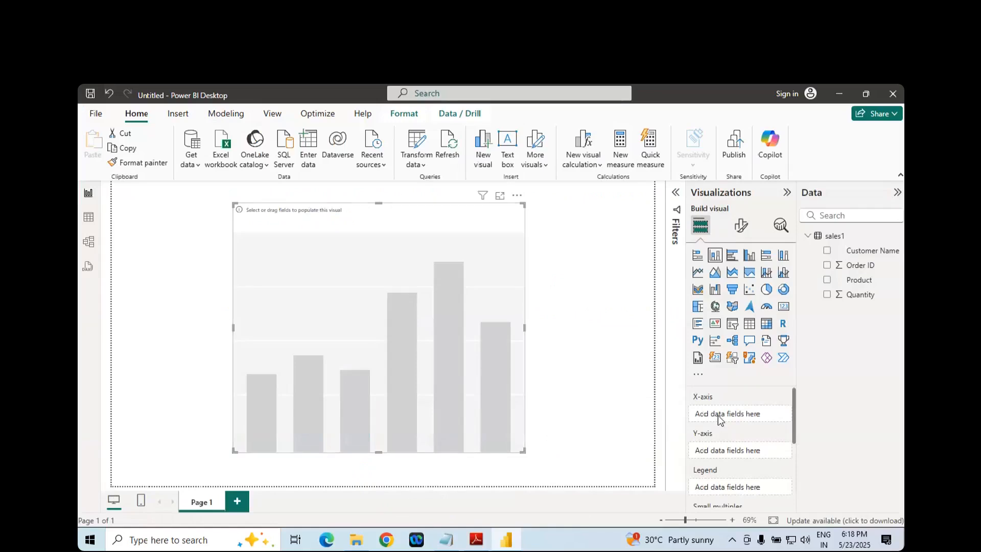
- Check the X axis field in the Adobe Reader PDF, return to Power BI Desktop and assign Product to the chart's X-axis
{"action": "key", "text": "alt+Tab"}
{"action": "double_click", "coordinate": [381, 239]}
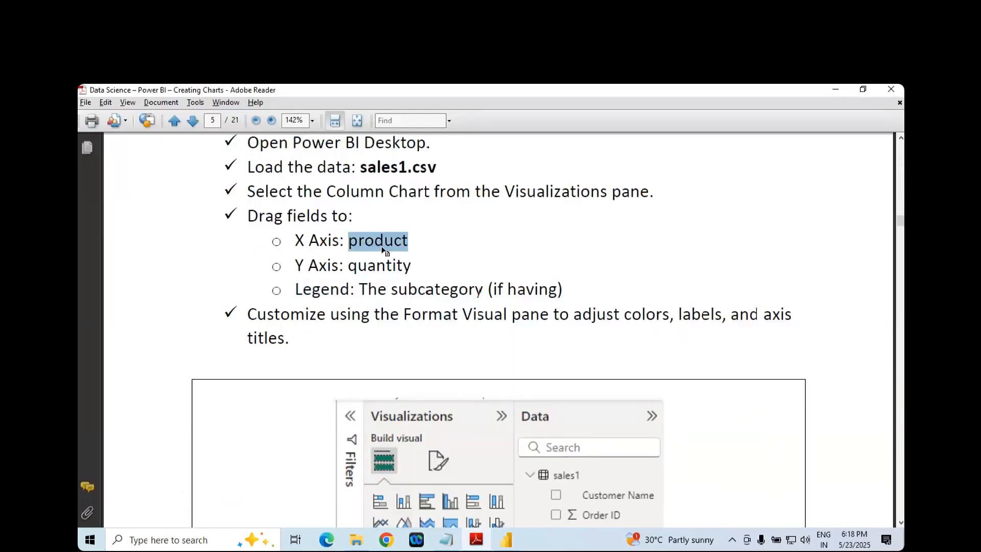
{"action": "key", "text": "alt+Tab"}
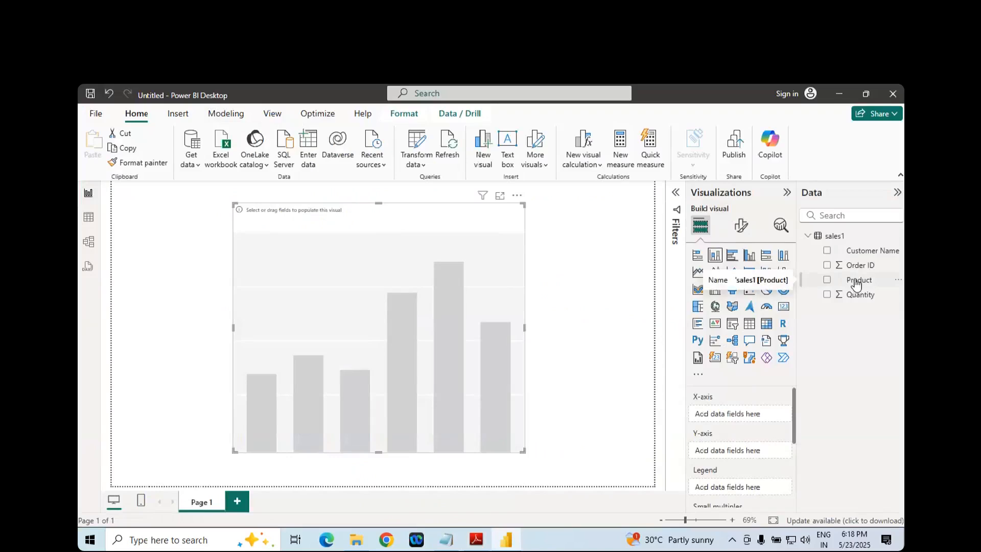
{"action": "left_click_drag", "start_coordinate": [856, 281], "coordinate": [737, 407]}
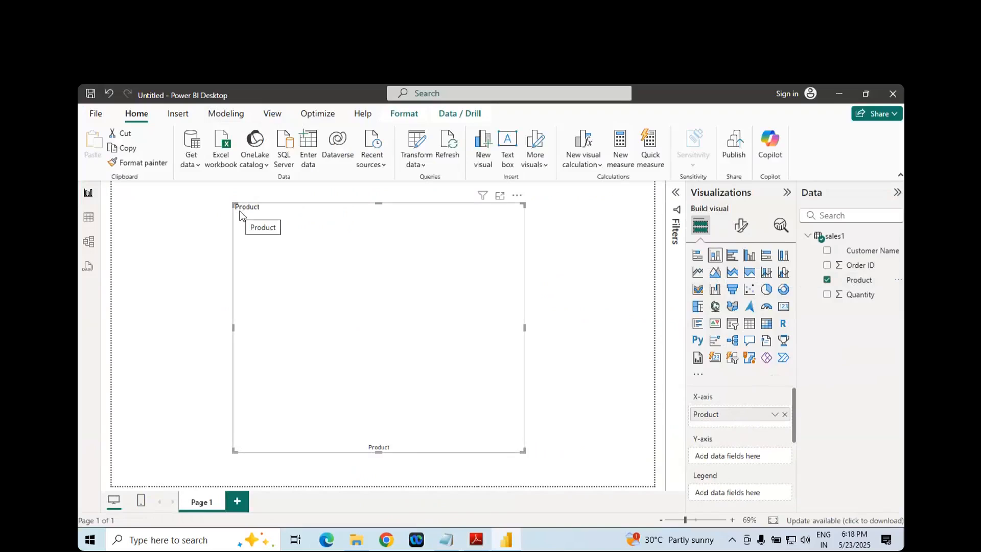
- Check the Y axis field in the Adobe Reader PDF, return to Power BI Desktop and assign Quantity to the chart's Y-axis
{"action": "key", "text": "alt+Tab"}
{"action": "double_click", "coordinate": [383, 267]}
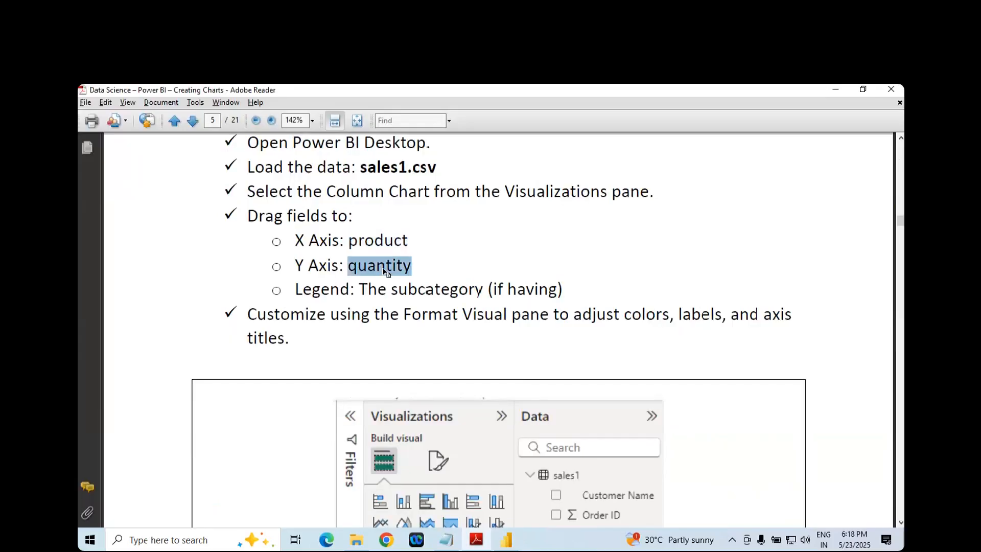
{"action": "key", "text": "alt+Tab"}
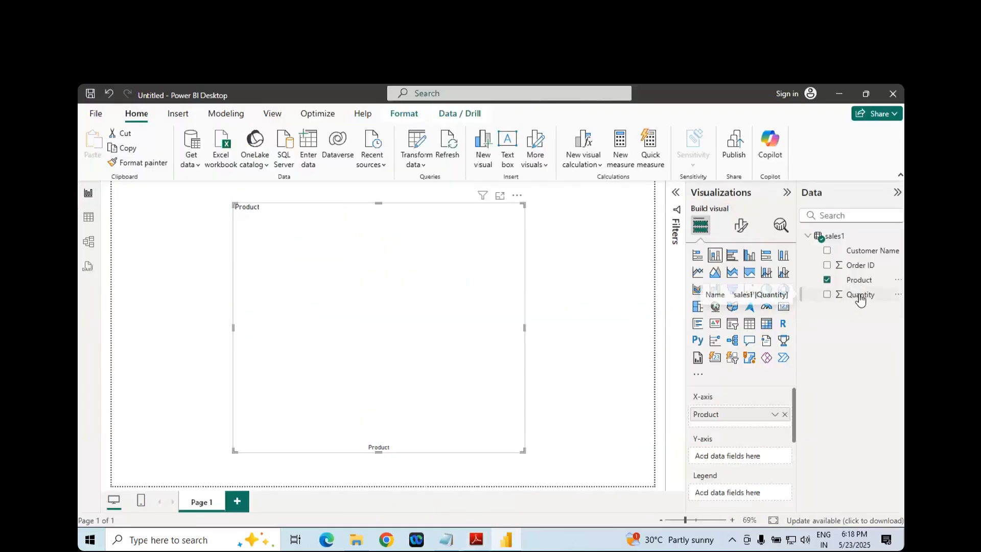
{"action": "left_click_drag", "start_coordinate": [860, 300], "coordinate": [753, 455]}
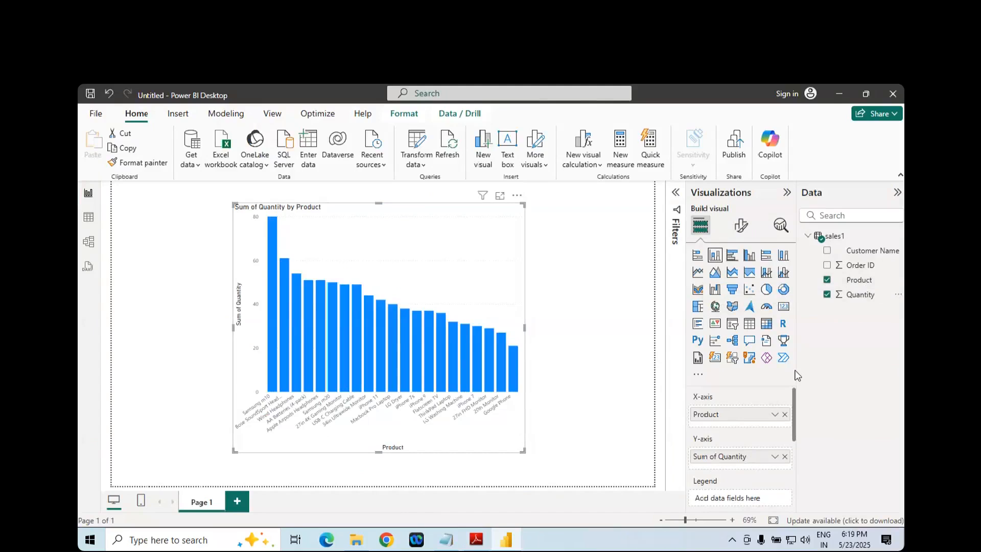
- Show the chart in focus mode, collapse the Visualizations and Data panes for more room, and return to the report
{"action": "left_click", "coordinate": [500, 197]}
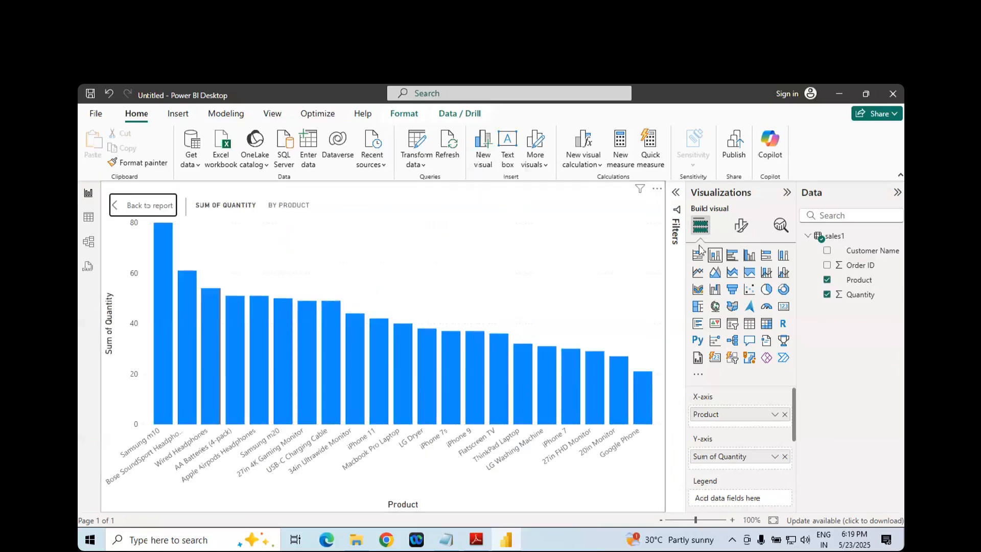
{"action": "left_click", "coordinate": [787, 195]}
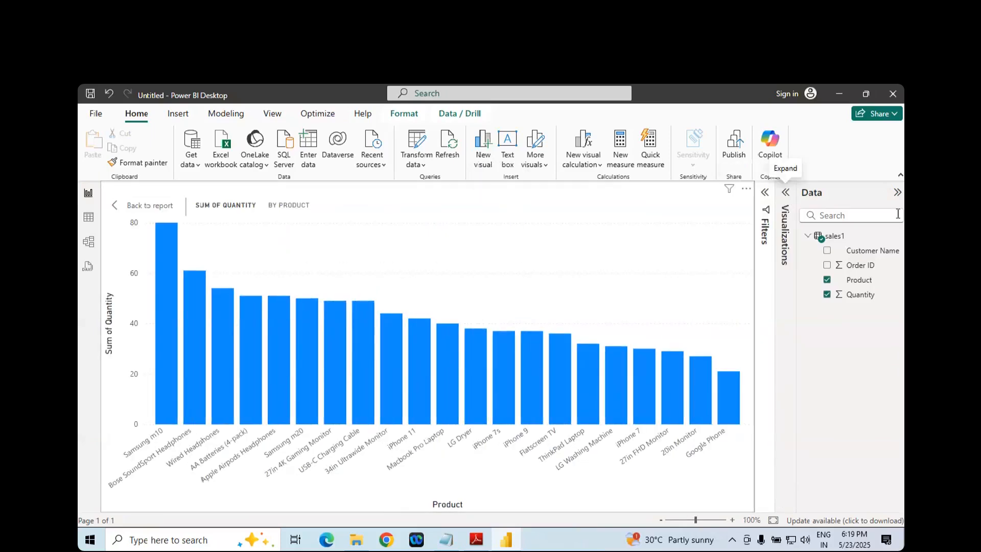
{"action": "left_click", "coordinate": [898, 195]}
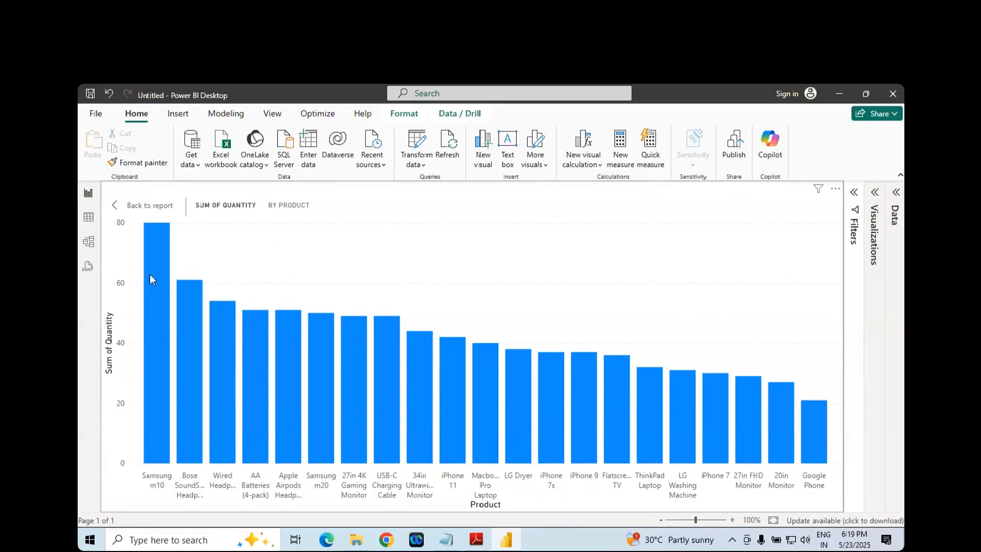
{"action": "mouse_move", "coordinate": [150, 276]}
{"action": "left_click", "coordinate": [152, 207]}
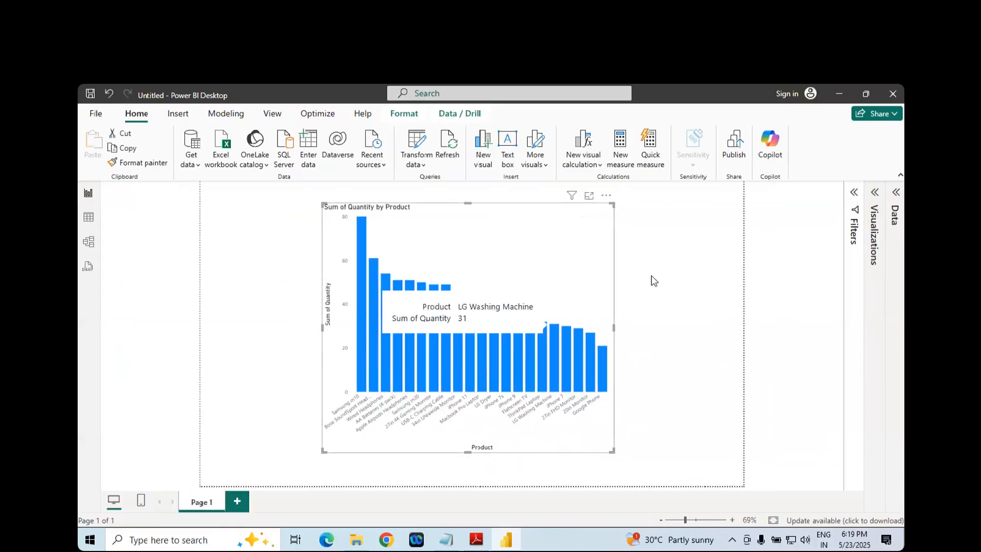
- Examine the quantities of individual product columns in focus mode, starting with Samsung m10, and return to the report
{"action": "left_click", "coordinate": [589, 197]}
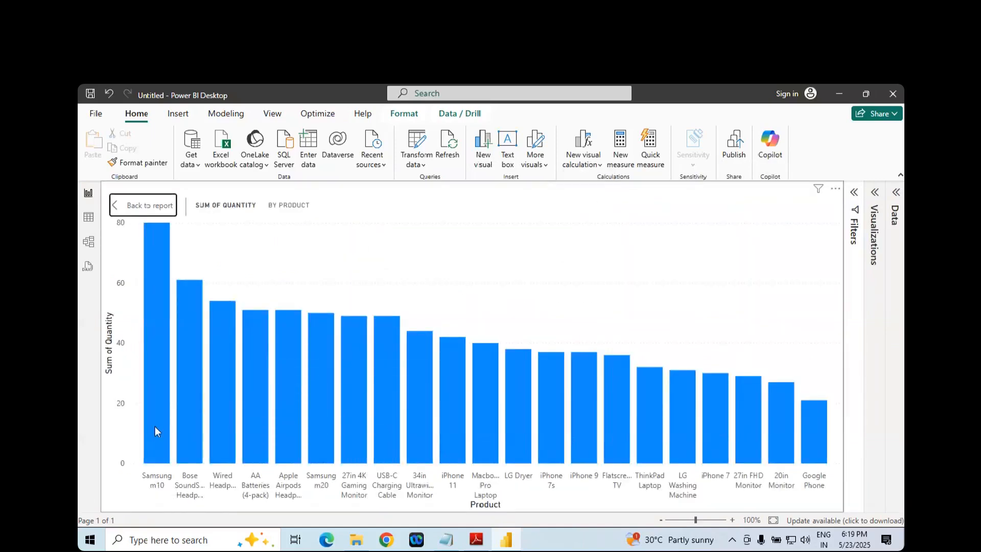
{"action": "mouse_move", "coordinate": [159, 335]}
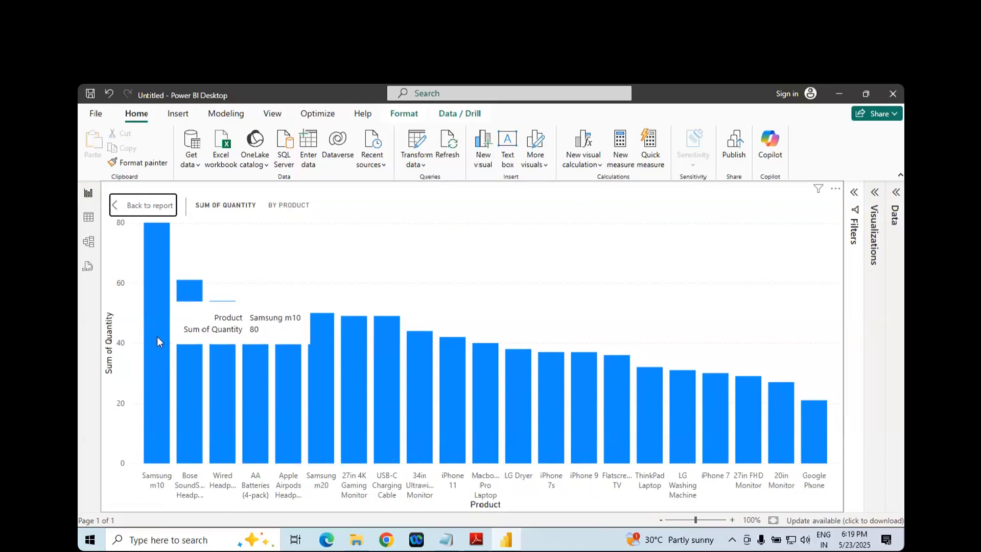
{"action": "mouse_move", "coordinate": [179, 367]}
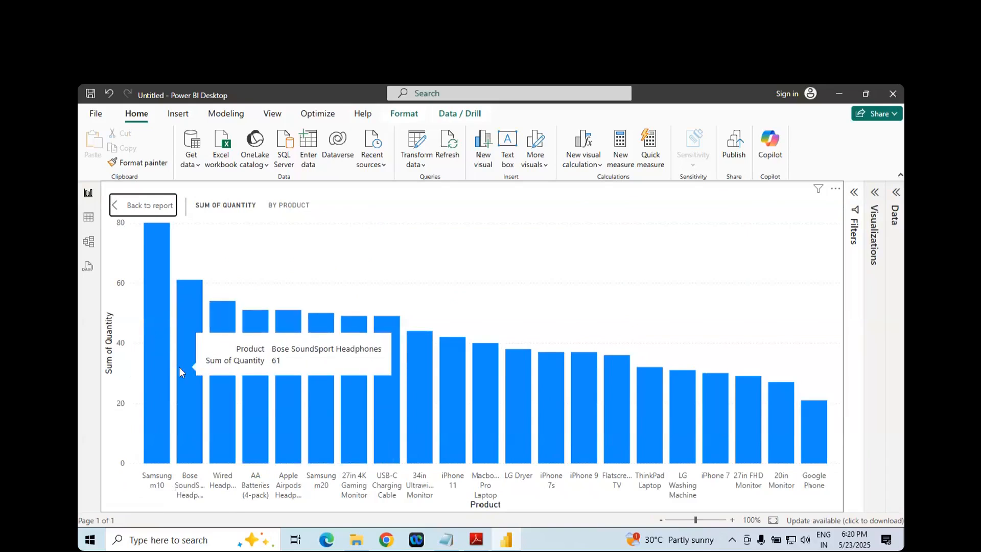
{"action": "mouse_move", "coordinate": [219, 385]}
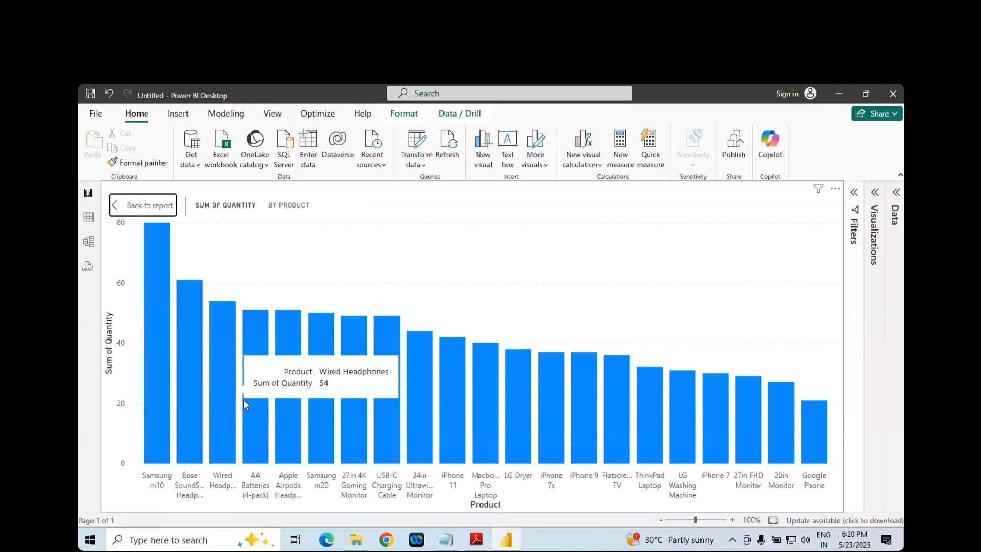
{"action": "mouse_move", "coordinate": [255, 409]}
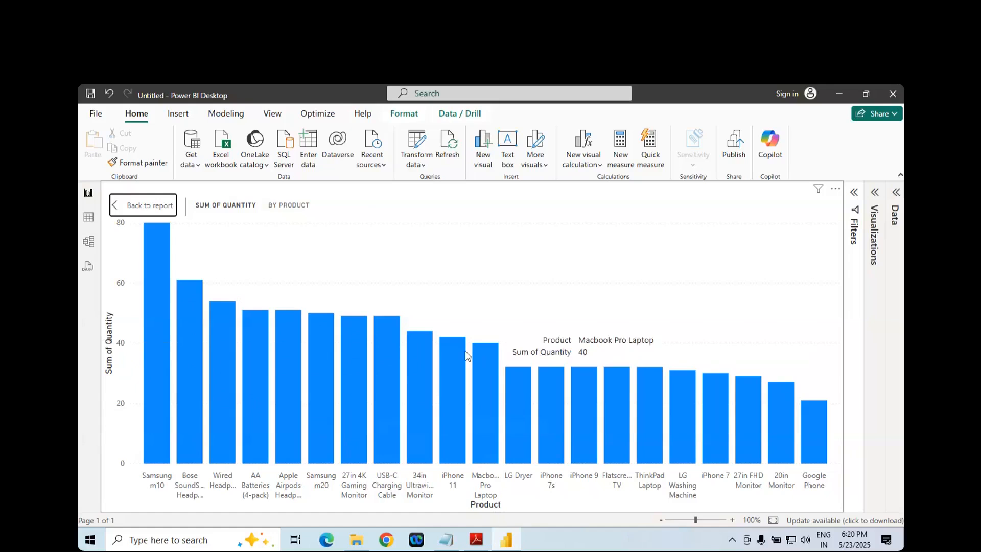
{"action": "left_click", "coordinate": [153, 209]}
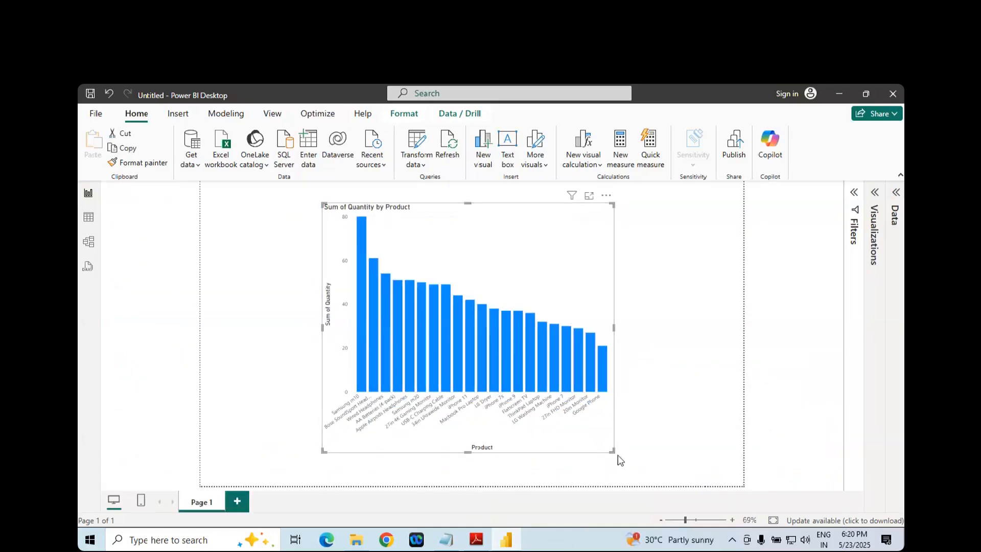
- Enlarge the quantity by product chart and move it closer to the middle of the page
{"action": "left_click_drag", "start_coordinate": [612, 450], "coordinate": [692, 465]}
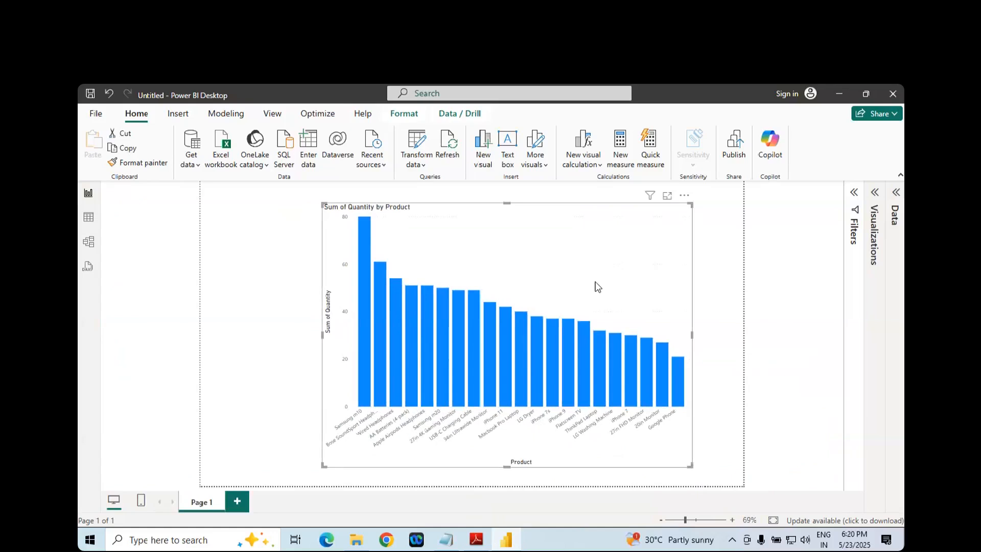
{"action": "left_click_drag", "start_coordinate": [596, 285], "coordinate": [526, 277]}
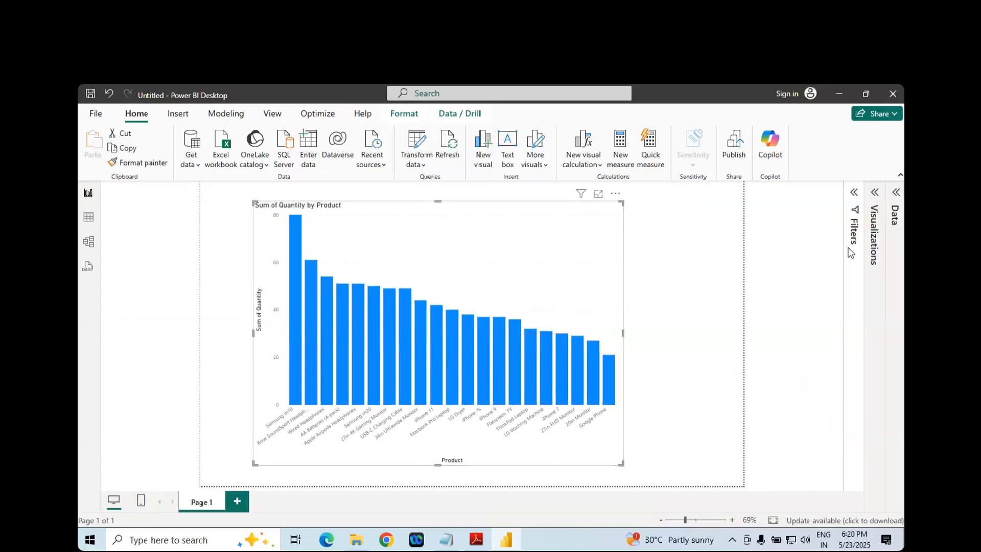
- Expand the Visualizations pane, switch to the Adobe Reader PDF and read the More options notes on page 7
{"action": "left_click", "coordinate": [875, 197]}
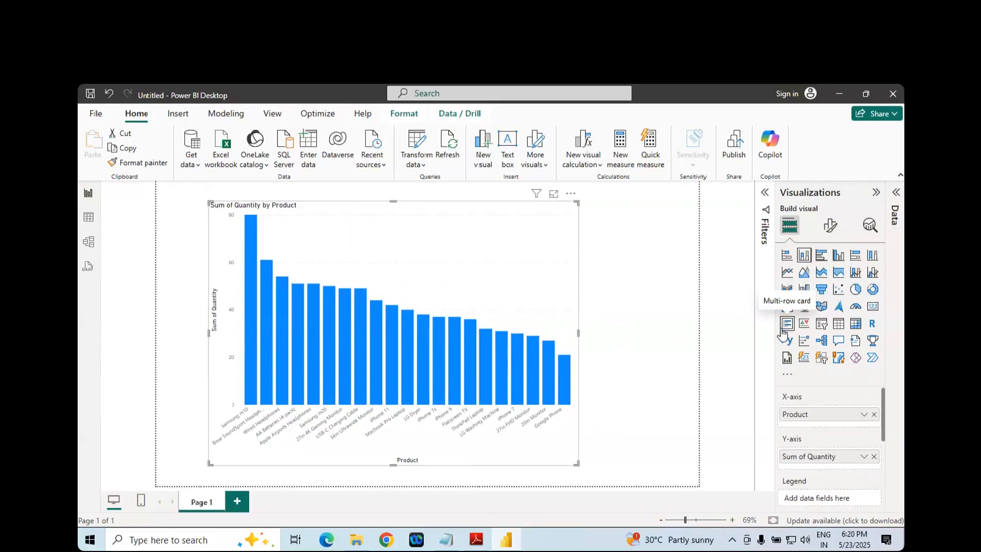
{"action": "left_click", "coordinate": [476, 538]}
{"action": "scroll", "coordinate": [484, 377], "scroll_direction": "down", "scroll_amount": 6}
{"action": "scroll", "coordinate": [484, 377], "scroll_direction": "down", "scroll_amount": 10}
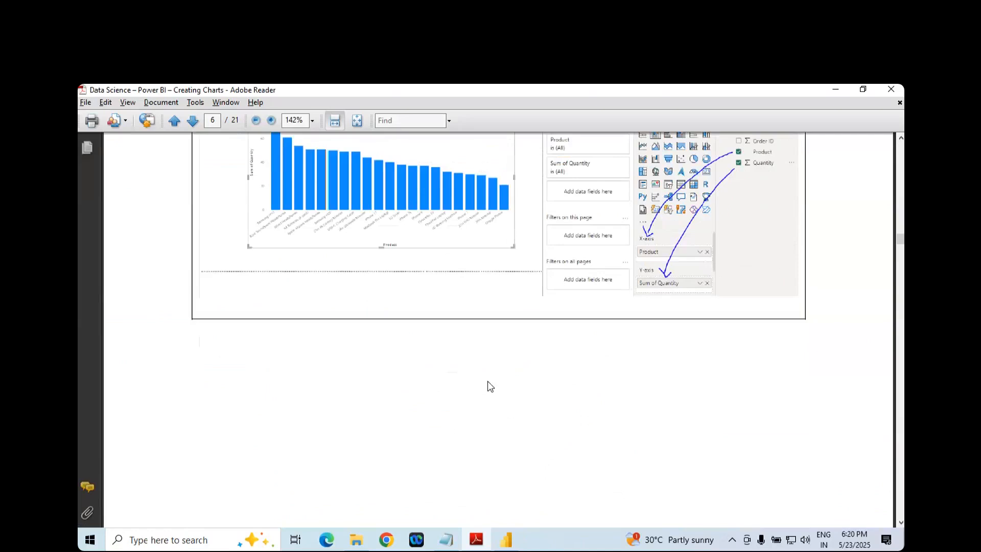
{"action": "scroll", "coordinate": [489, 386], "scroll_direction": "up", "scroll_amount": 4}
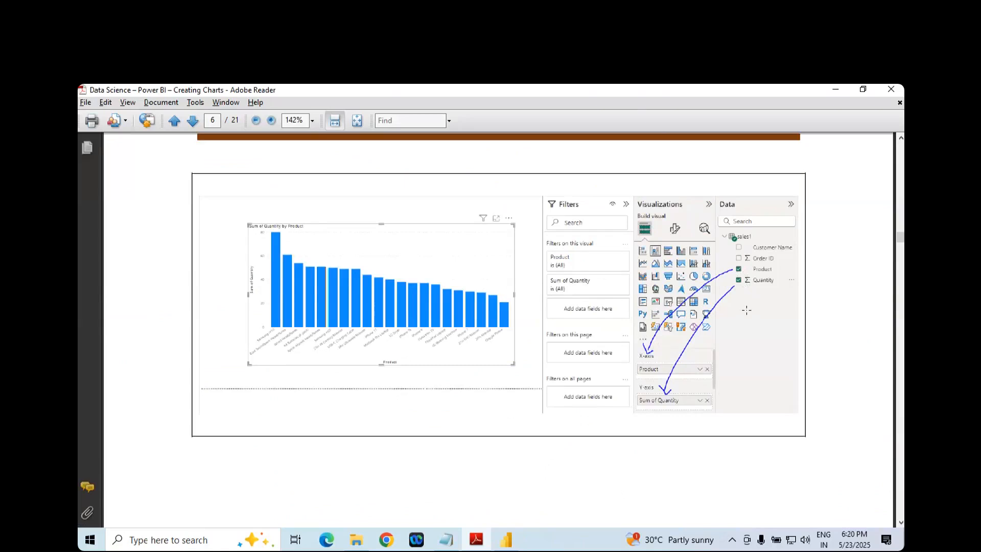
{"action": "scroll", "coordinate": [744, 309], "scroll_direction": "down", "scroll_amount": 15}
{"action": "scroll", "coordinate": [721, 338], "scroll_direction": "down", "scroll_amount": 10}
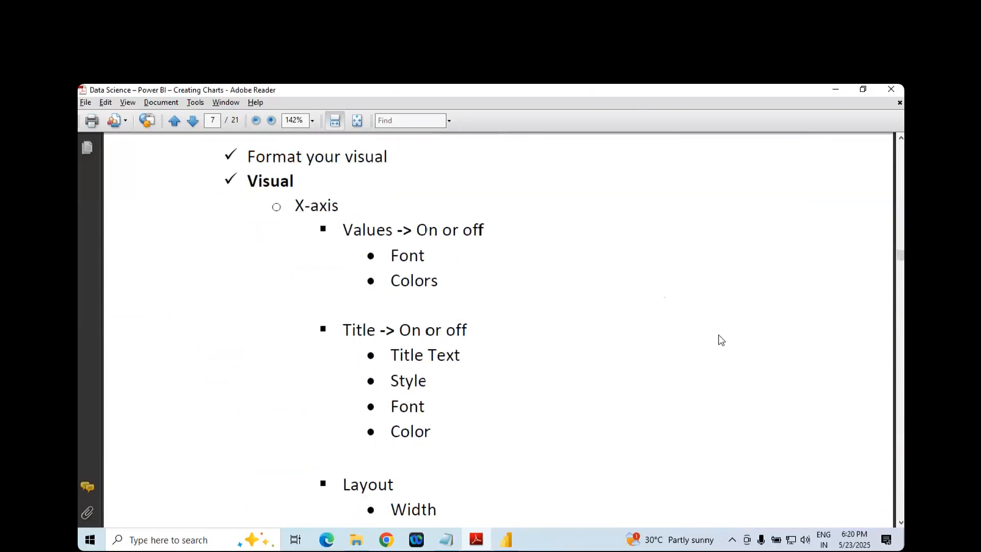
{"action": "scroll", "coordinate": [720, 339], "scroll_direction": "up", "scroll_amount": 2}
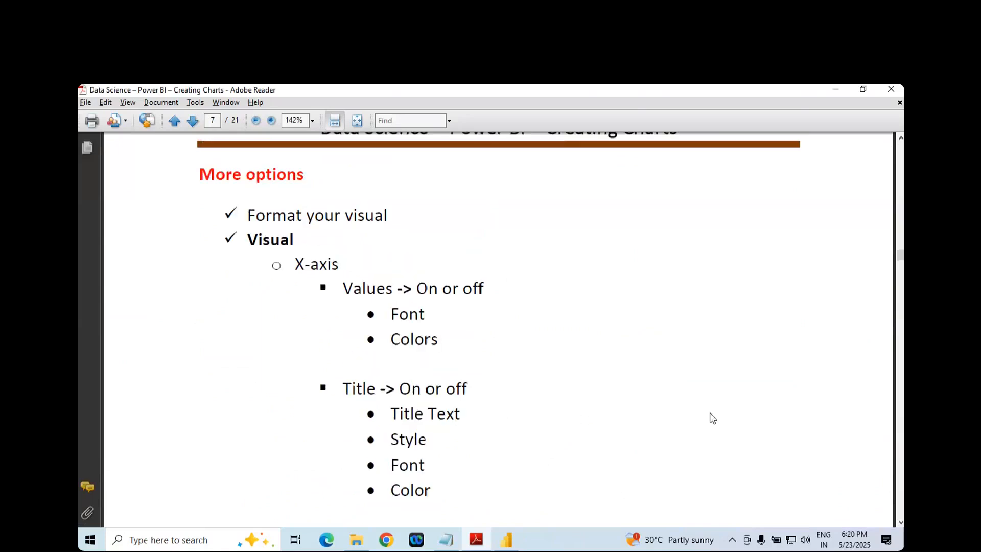
- Show the chart in focus mode in Power BI Desktop and open its formatting options, following the Format your visual note in the PDF
{"action": "left_click", "coordinate": [506, 540]}
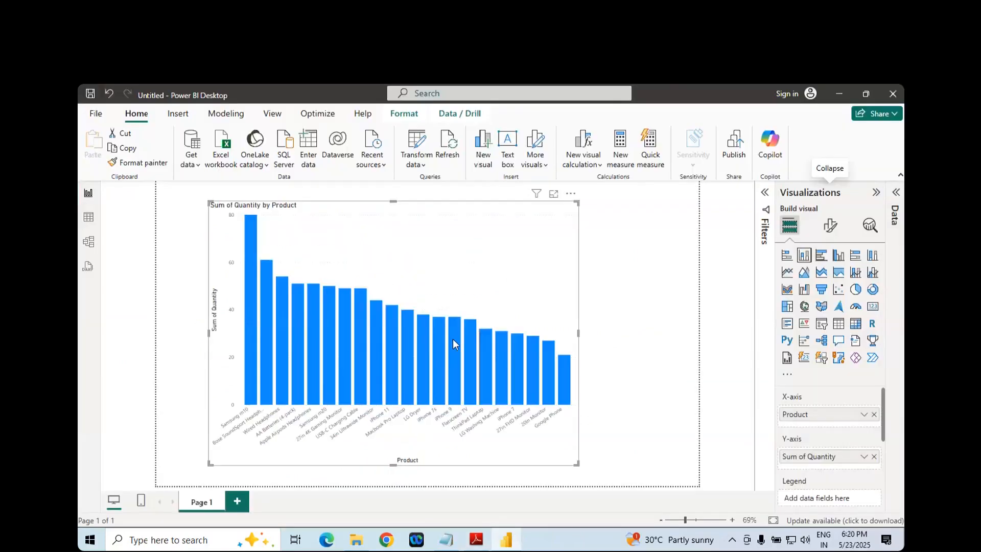
{"action": "left_click", "coordinate": [555, 196]}
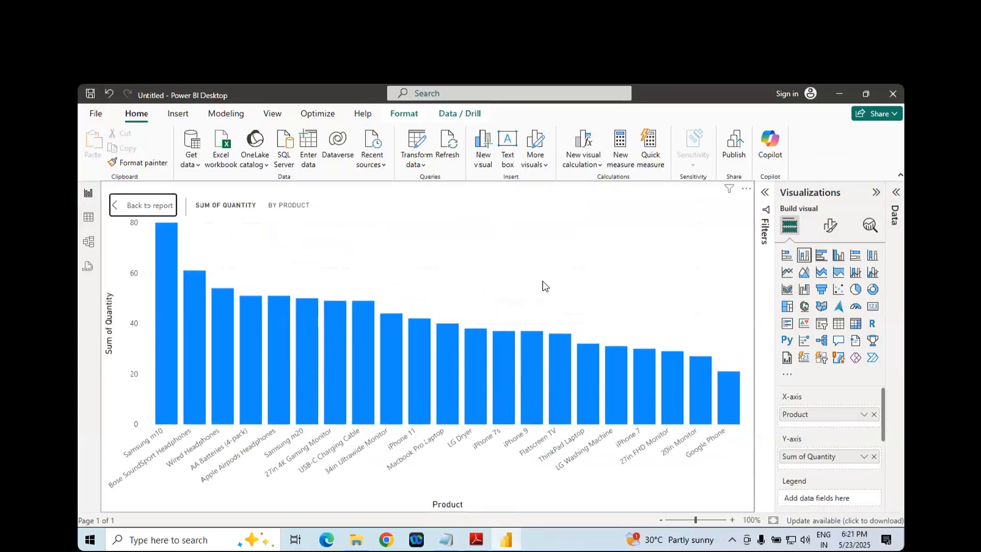
{"action": "key", "text": "alt+Tab"}
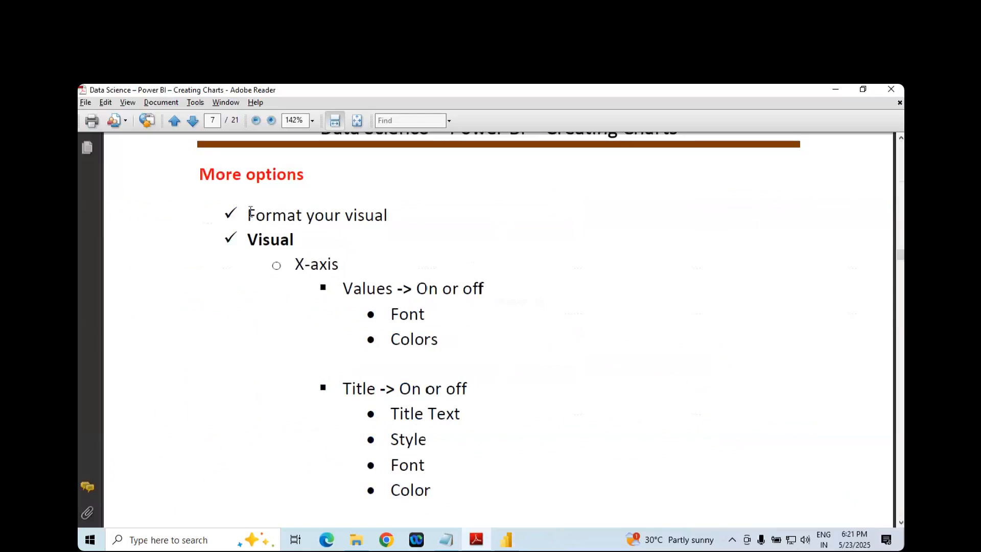
{"action": "scroll", "coordinate": [274, 200], "scroll_direction": "up", "scroll_amount": 1}
{"action": "left_click_drag", "start_coordinate": [247, 240], "coordinate": [389, 241]}
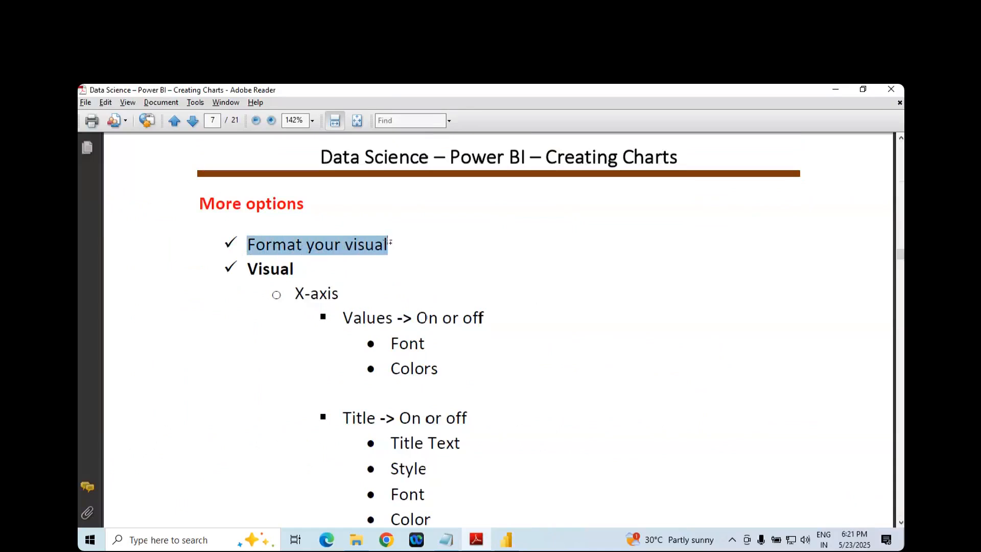
{"action": "key", "text": "alt+Tab"}
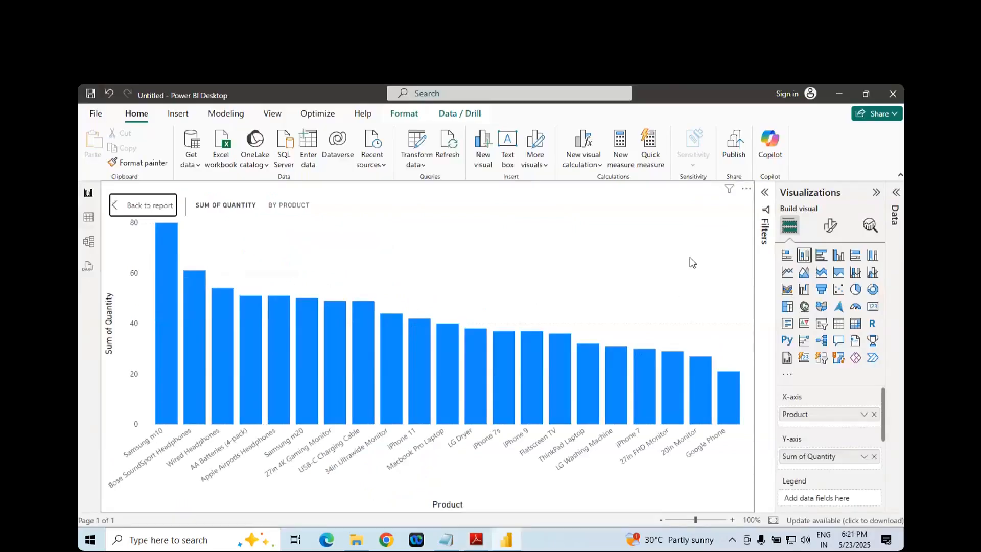
{"action": "left_click", "coordinate": [831, 233]}
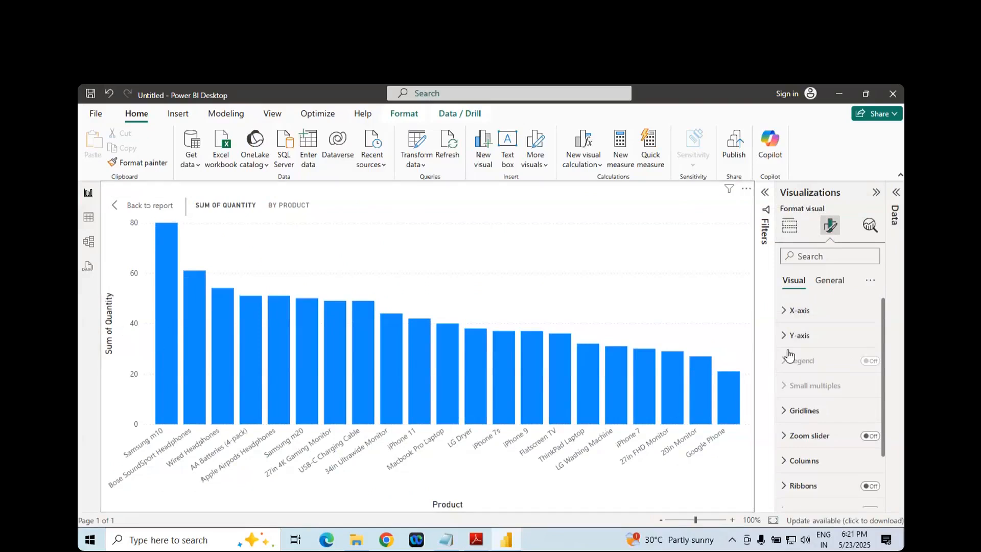
- Check the Visual note in the PDF, then compare the General and Visual formatting options of the chart in Power BI Desktop
{"action": "key", "text": "alt+Tab"}
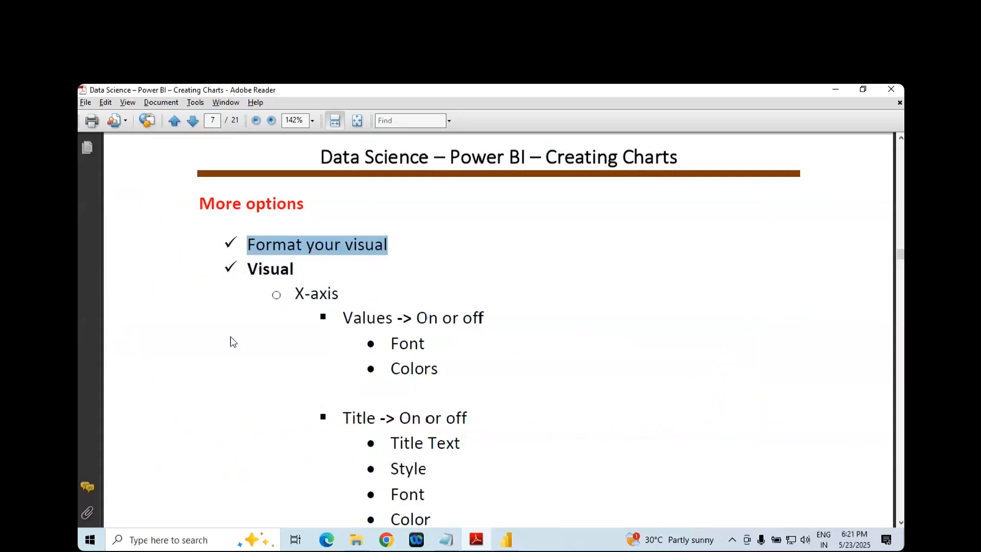
{"action": "double_click", "coordinate": [280, 278]}
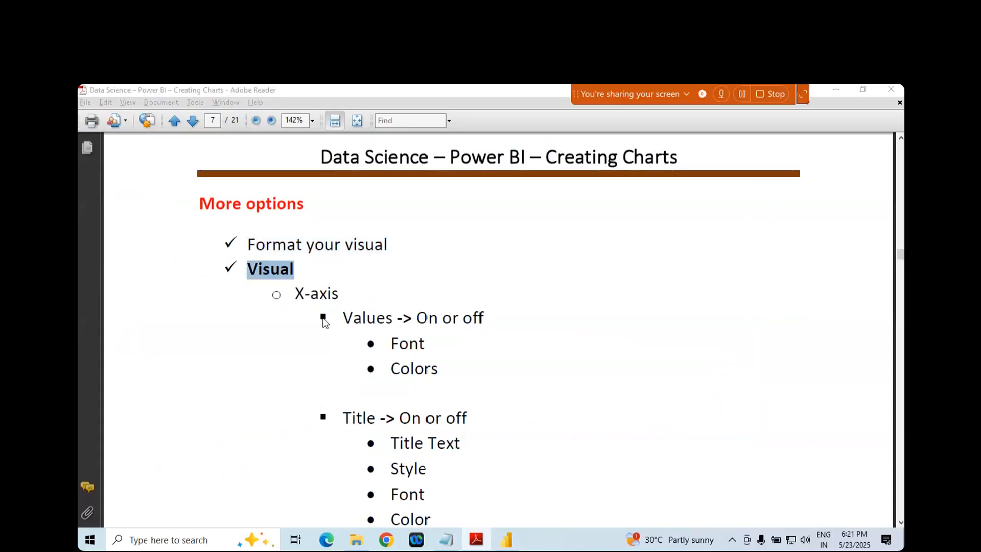
{"action": "key", "text": "alt+Tab"}
{"action": "left_click", "coordinate": [829, 284]}
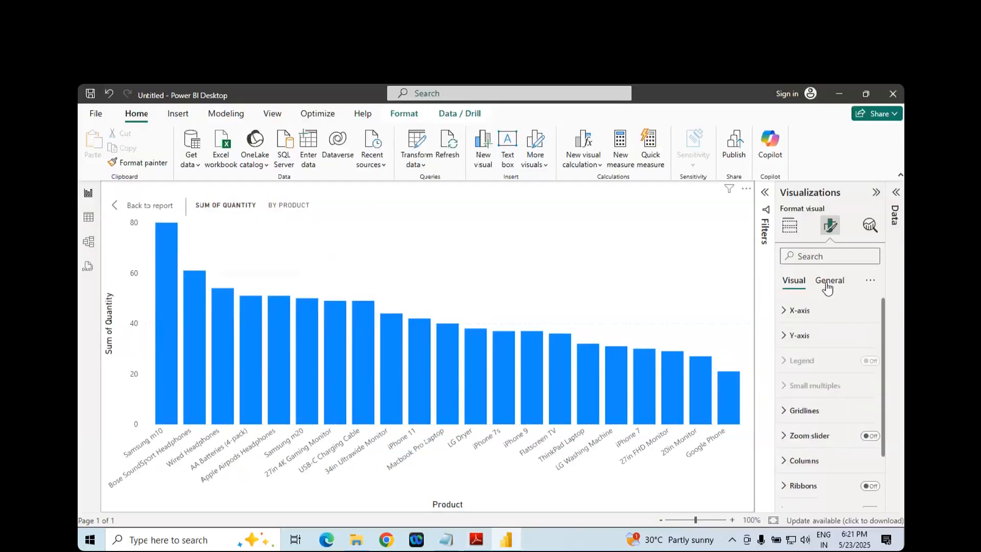
{"action": "left_click", "coordinate": [828, 284]}
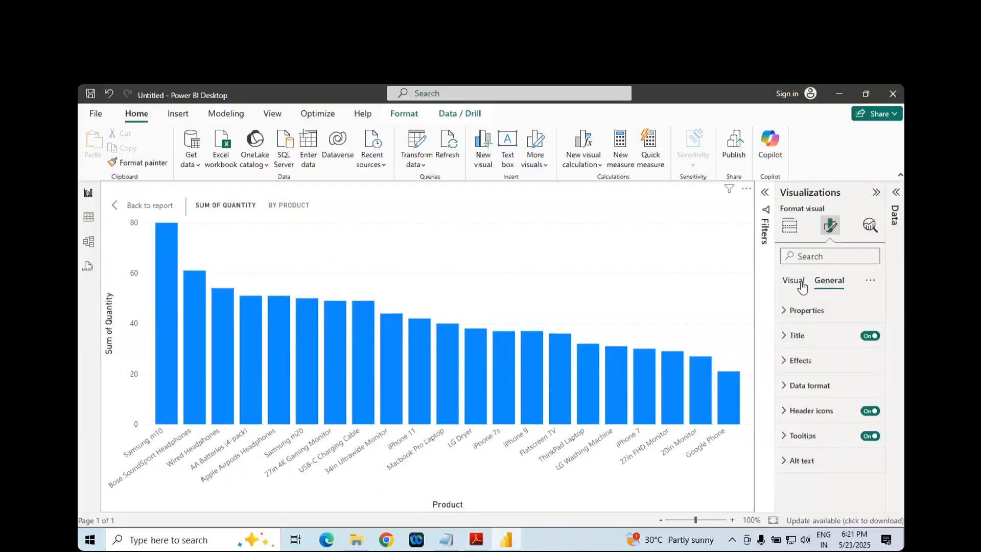
{"action": "left_click", "coordinate": [798, 290]}
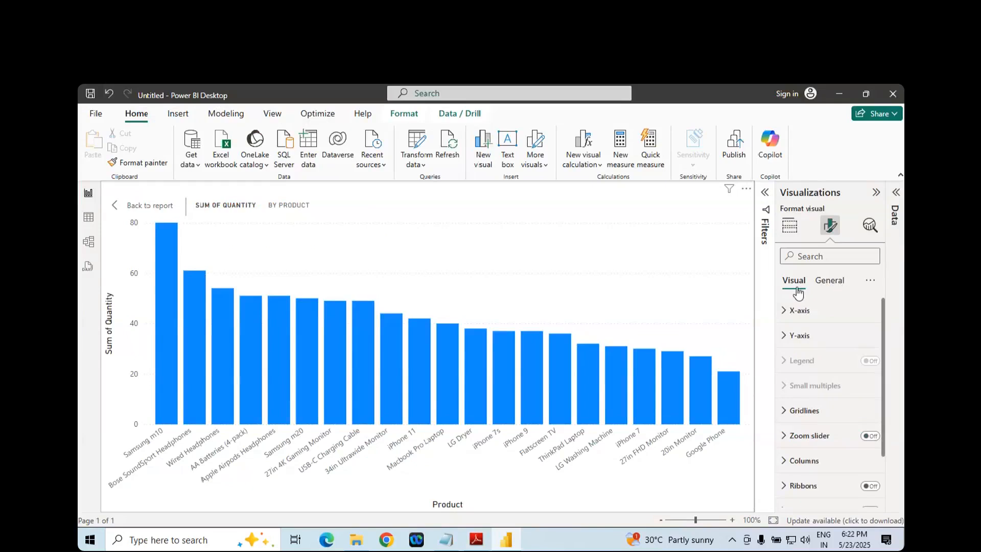
- Check the X-axis entry in the PDF notes, return to Power BI Desktop and expand the chart's X-axis settings
{"action": "key", "text": "alt+Tab"}
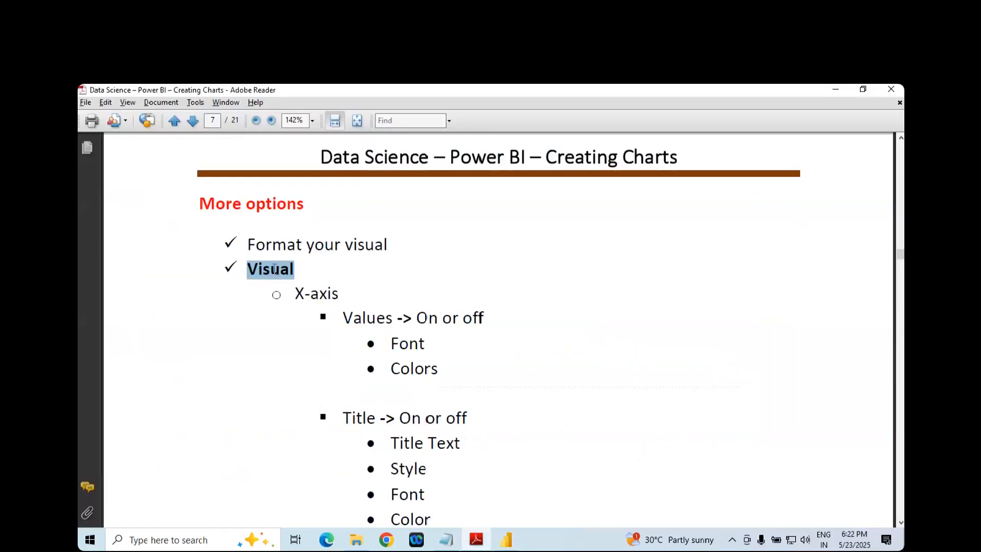
{"action": "scroll", "coordinate": [276, 268], "scroll_direction": "down", "scroll_amount": 2}
{"action": "key", "text": "alt+Tab"}
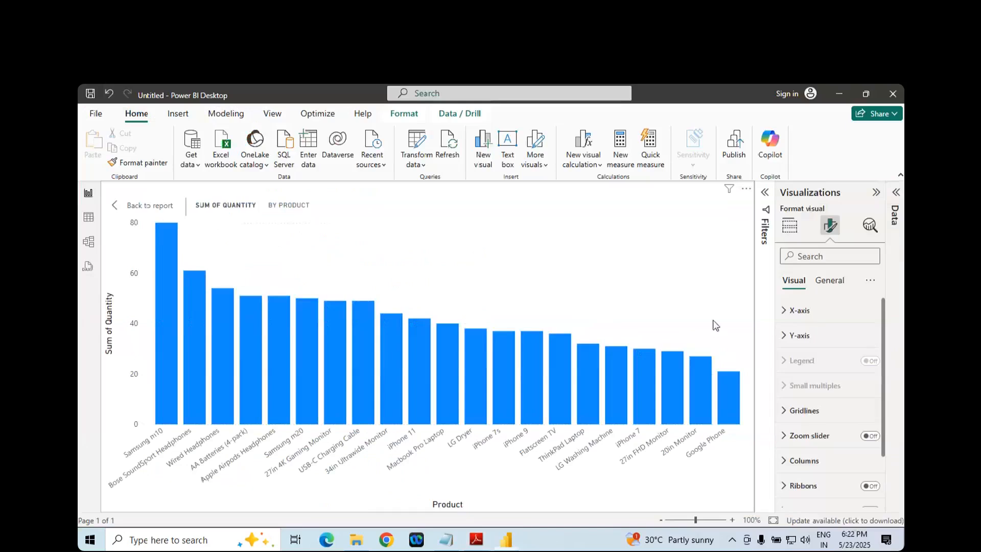
{"action": "left_click", "coordinate": [784, 315]}
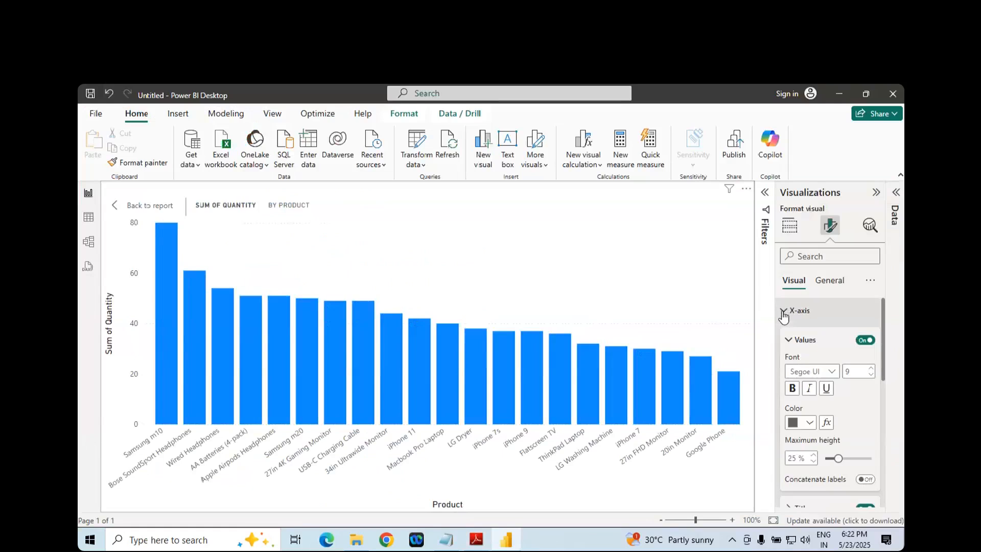
- Read the note on switching the X-axis values on or off in the PDF and return to Power BI Desktop
{"action": "key", "text": "alt+Tab"}
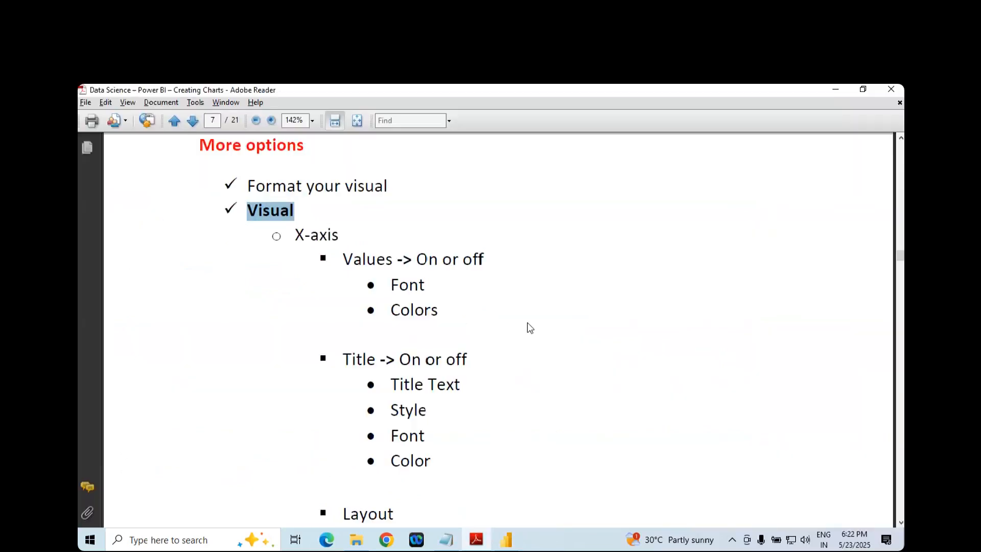
{"action": "left_click", "coordinate": [321, 238]}
{"action": "double_click", "coordinate": [361, 259]}
{"action": "left_click", "coordinate": [429, 261]}
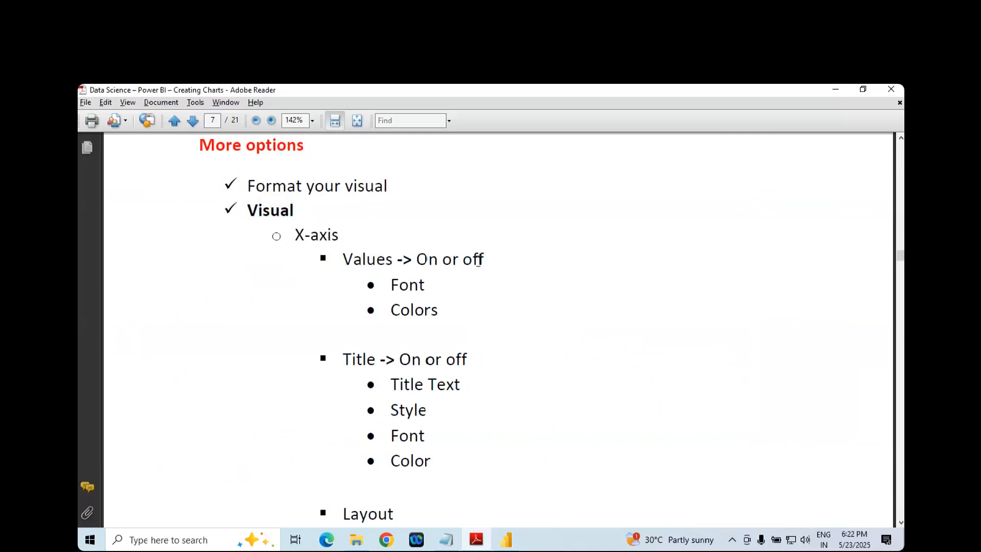
{"action": "double_click", "coordinate": [374, 256]}
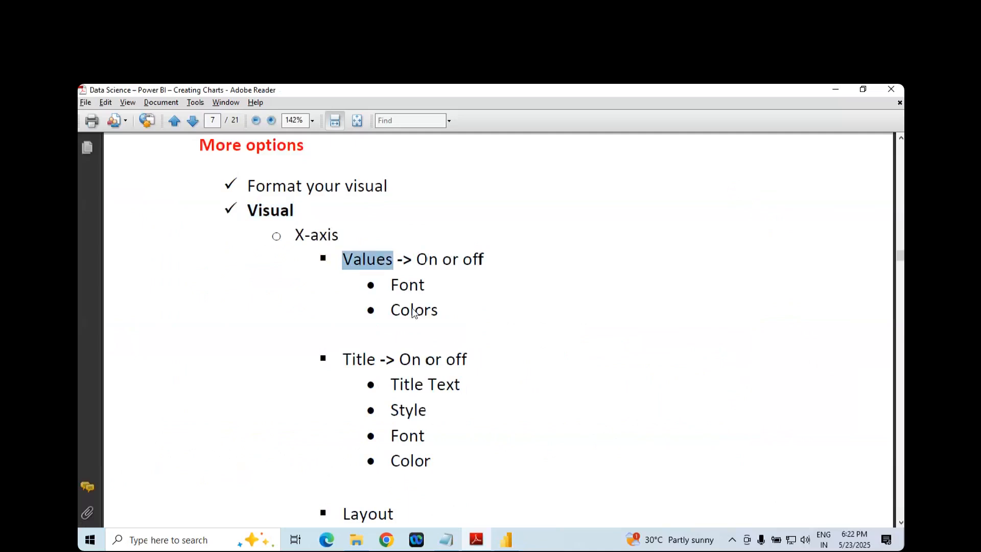
{"action": "key", "text": "alt+Tab"}
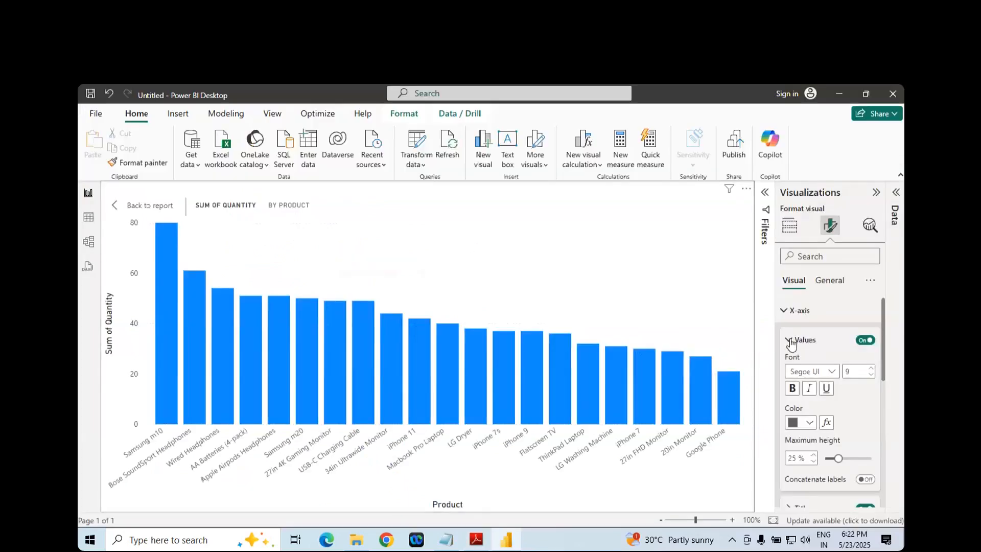
- Turn the X-axis values off and back on, and reopen their detailed settings
{"action": "left_click", "coordinate": [790, 339]}
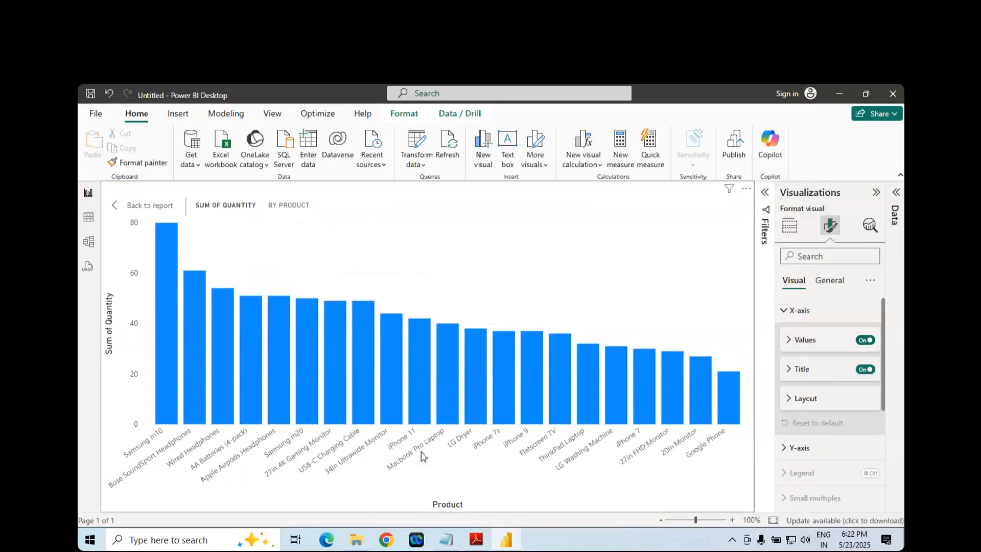
{"action": "left_click", "coordinate": [863, 341]}
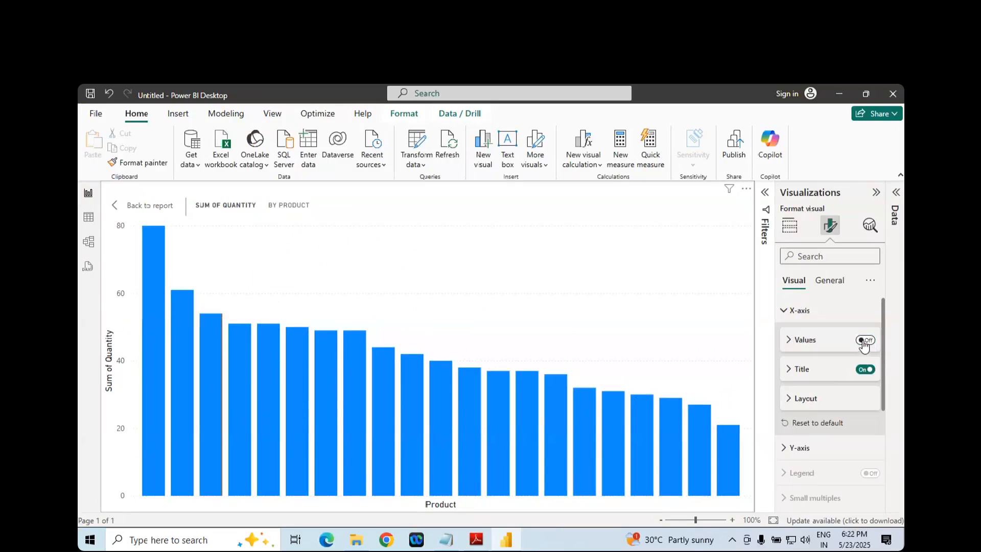
{"action": "left_click", "coordinate": [869, 341]}
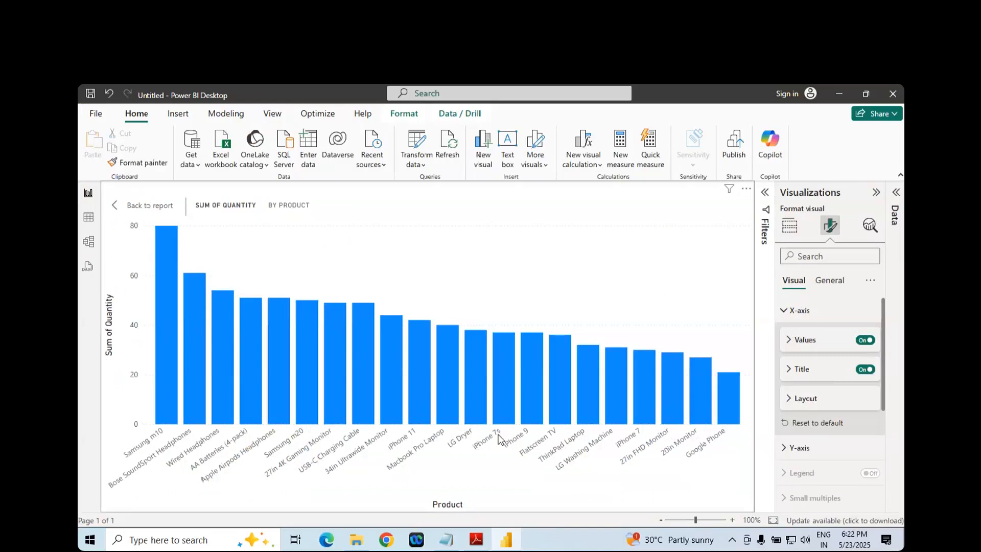
{"action": "left_click", "coordinate": [790, 346]}
- Check the Font and Colors entries under Values in the PDF notes and return to Power BI Desktop
{"action": "key", "text": "alt+Tab"}
{"action": "left_click", "coordinate": [413, 285]}
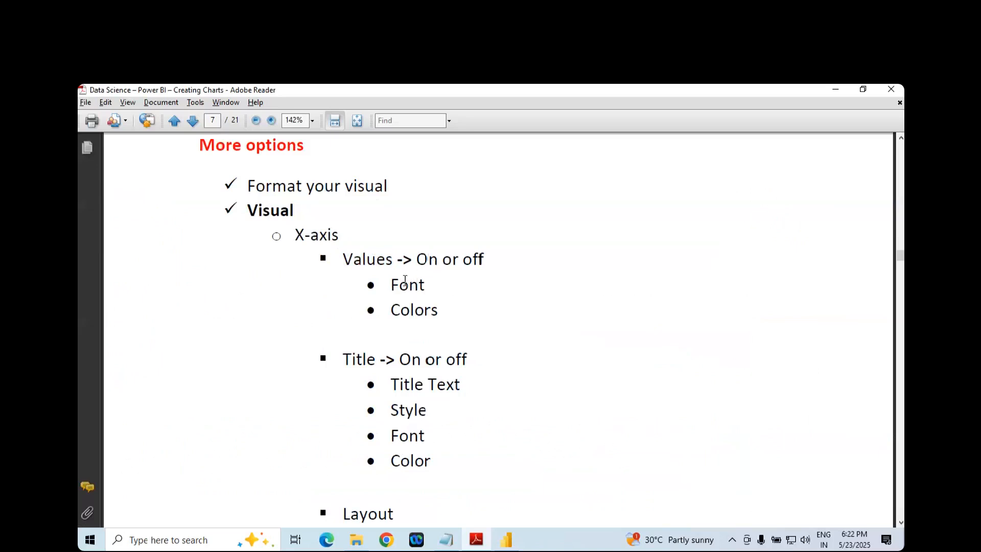
{"action": "double_click", "coordinate": [405, 283]}
{"action": "double_click", "coordinate": [413, 312]}
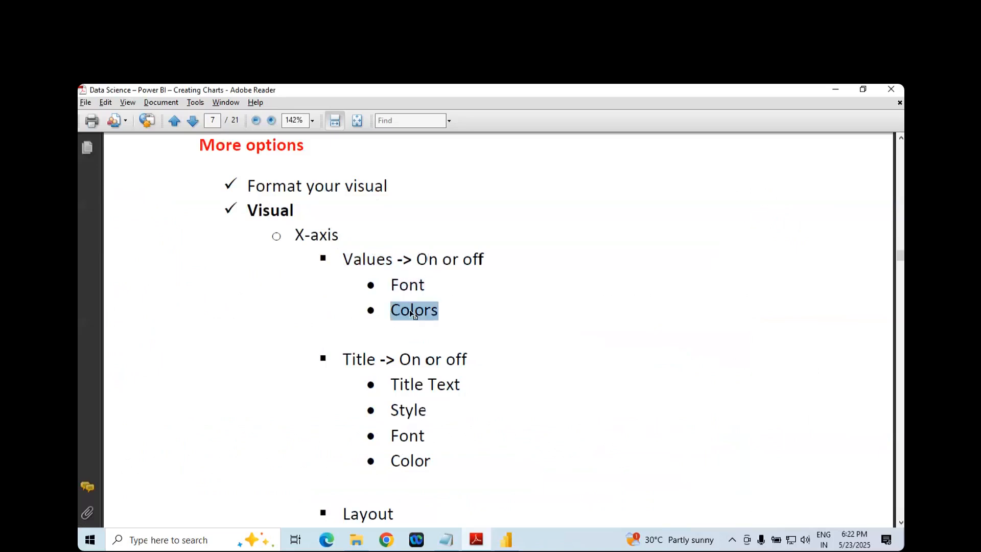
{"action": "key", "text": "alt+Tab"}
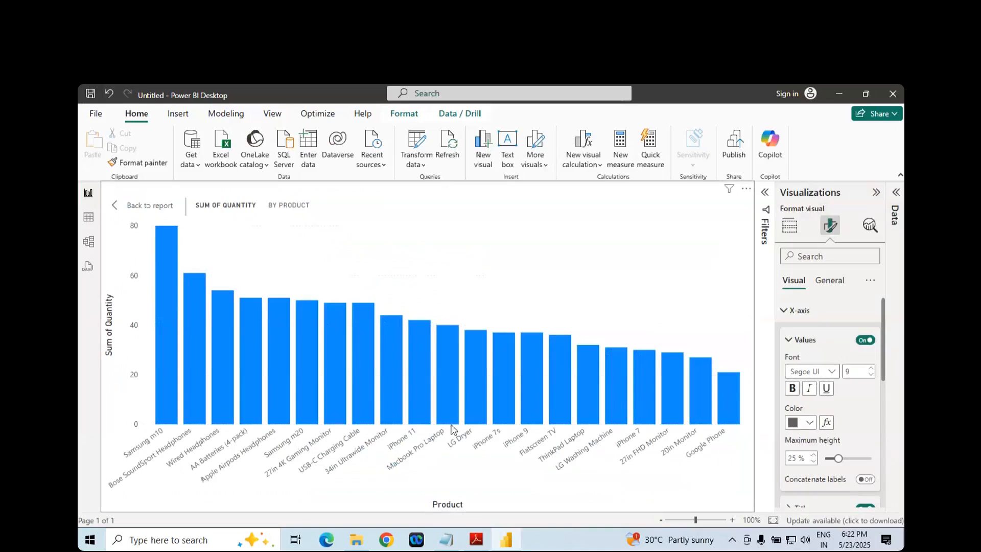
- Try the Segoe UI Bold font on the X-axis values and switch back to Segoe UI
{"action": "left_click", "coordinate": [831, 377]}
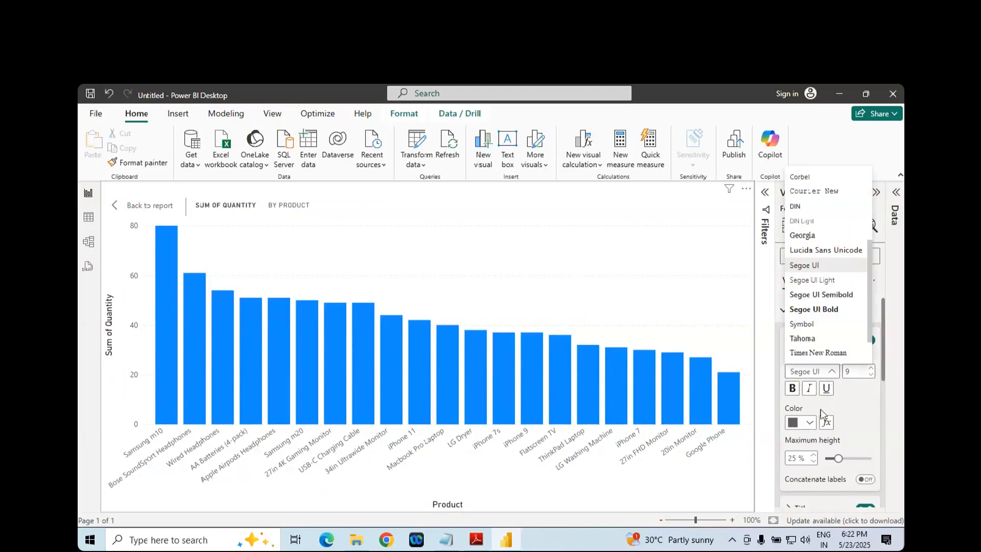
{"action": "left_click", "coordinate": [816, 310]}
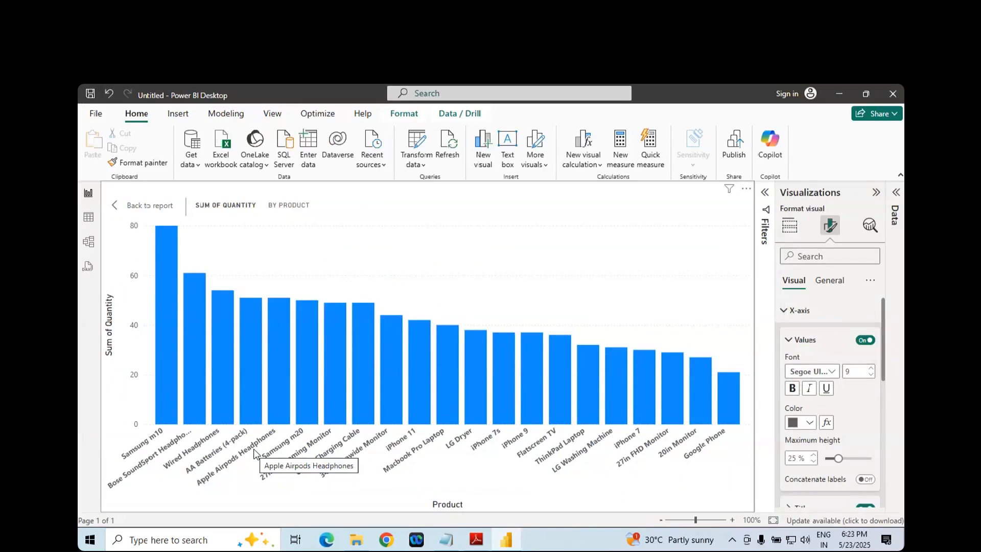
{"action": "left_click", "coordinate": [825, 373]}
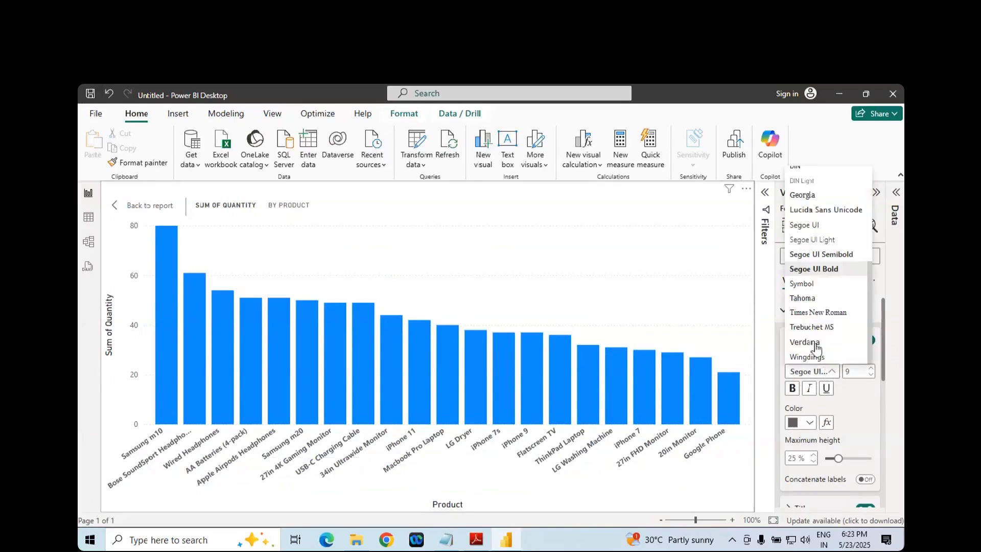
{"action": "left_click", "coordinate": [805, 225]}
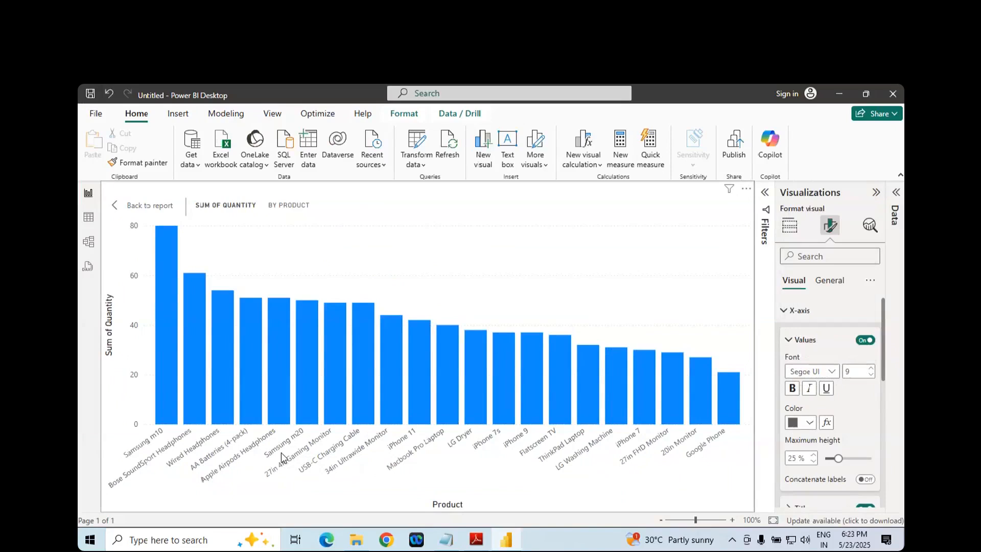
- Try font size 10 on the X-axis values, restore size 9, and make the values bold
{"action": "left_click", "coordinate": [871, 369]}
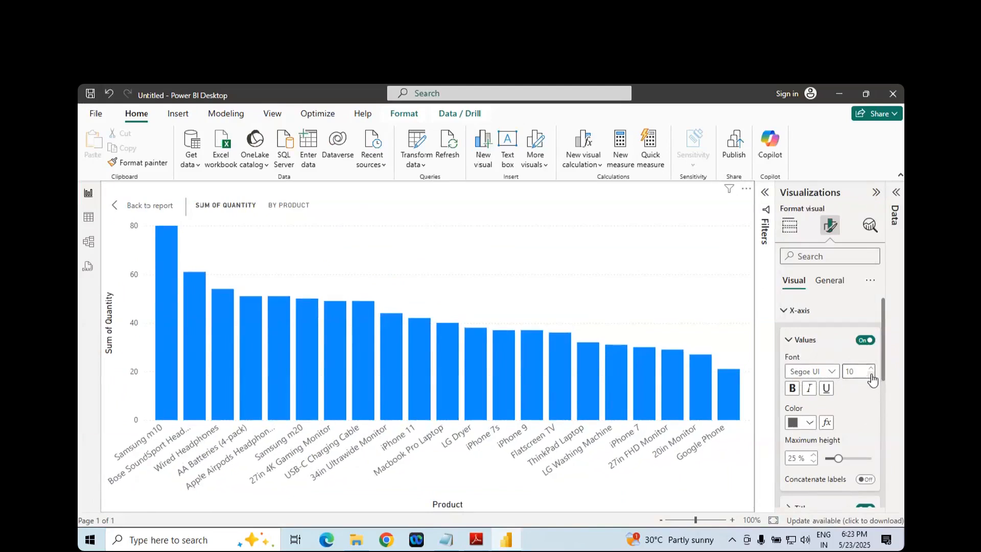
{"action": "left_click", "coordinate": [870, 374]}
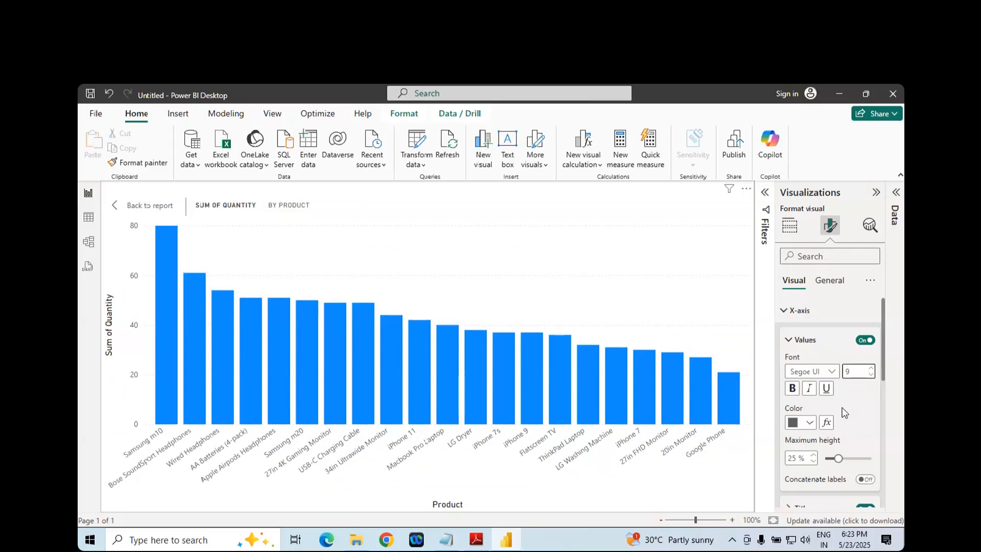
{"action": "left_click", "coordinate": [792, 389]}
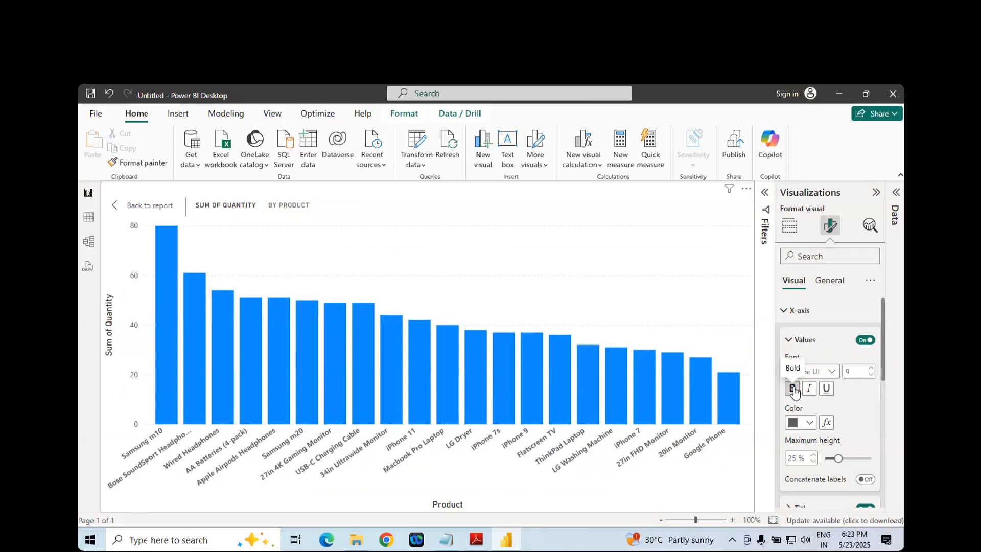
- Try the bold, italic, and underline styles on the X-axis values, toggling bold off and back on
{"action": "left_click", "coordinate": [792, 389]}
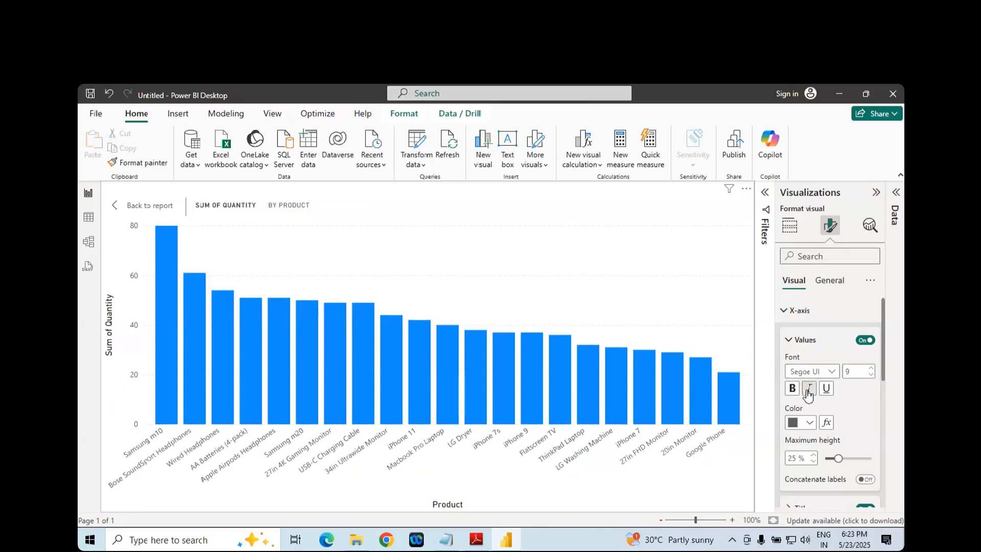
{"action": "left_click", "coordinate": [808, 392]}
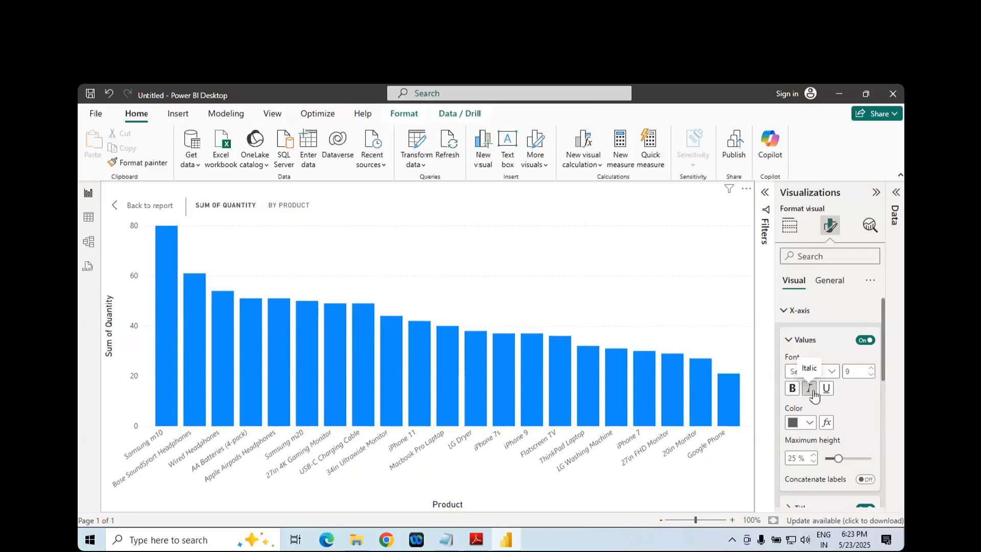
{"action": "left_click", "coordinate": [810, 391]}
{"action": "left_click", "coordinate": [793, 389]}
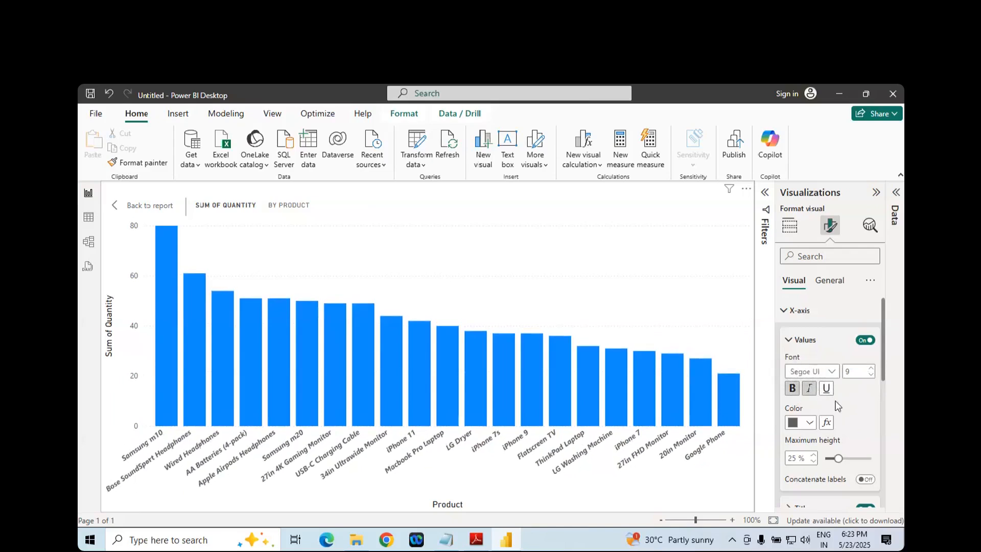
{"action": "left_click", "coordinate": [826, 391]}
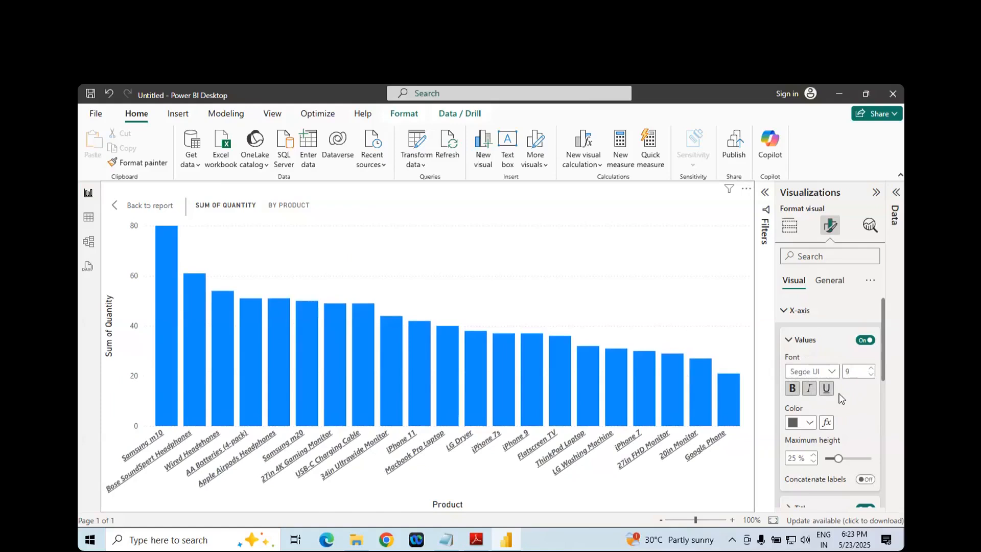
- Check the Colors entry in the PDF notes and set the X-axis values to red in Power BI Desktop without underline
{"action": "key", "text": "alt+Tab"}
{"action": "scroll", "coordinate": [430, 332], "scroll_direction": "down", "scroll_amount": 1}
{"action": "left_click", "coordinate": [411, 271]}
{"action": "double_click", "coordinate": [411, 282]}
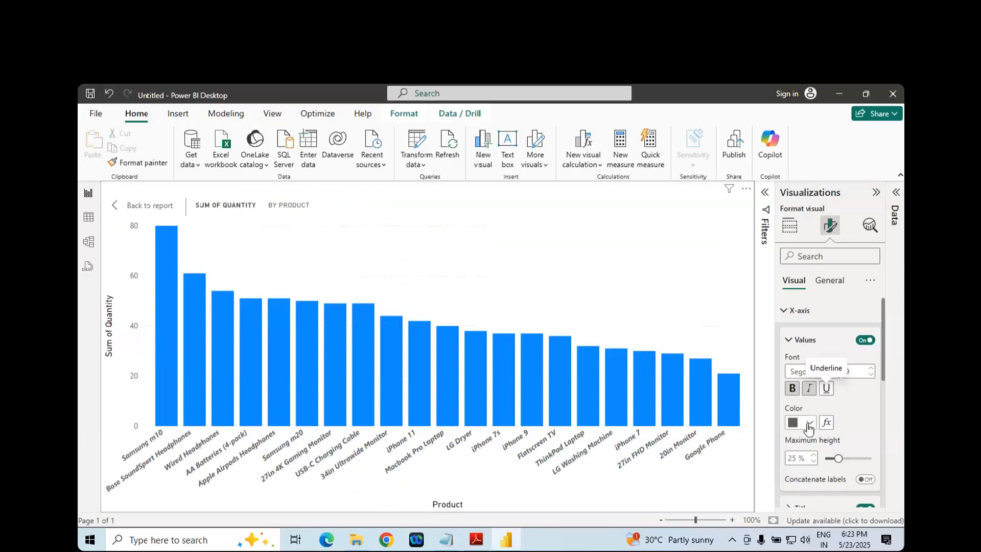
{"action": "left_click", "coordinate": [809, 422]}
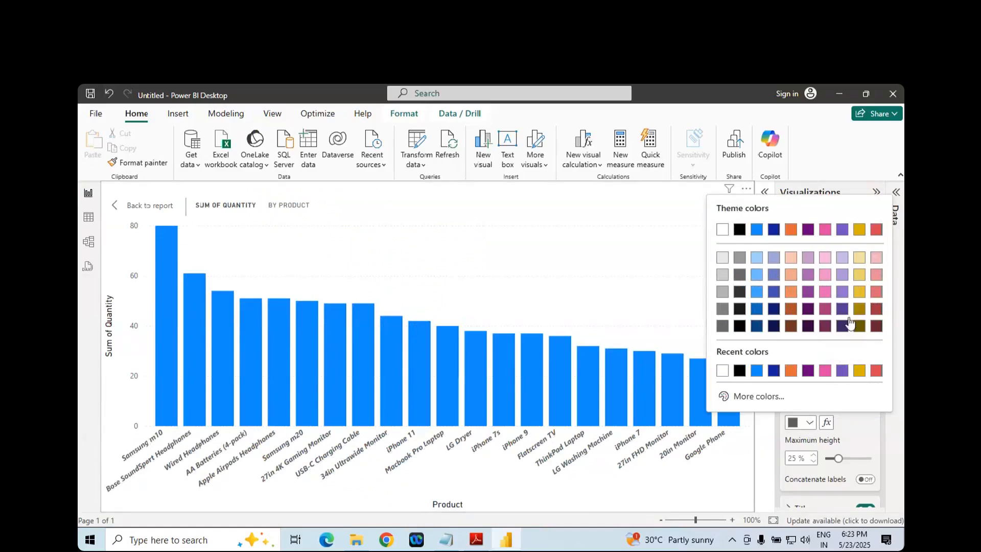
{"action": "left_click", "coordinate": [876, 369]}
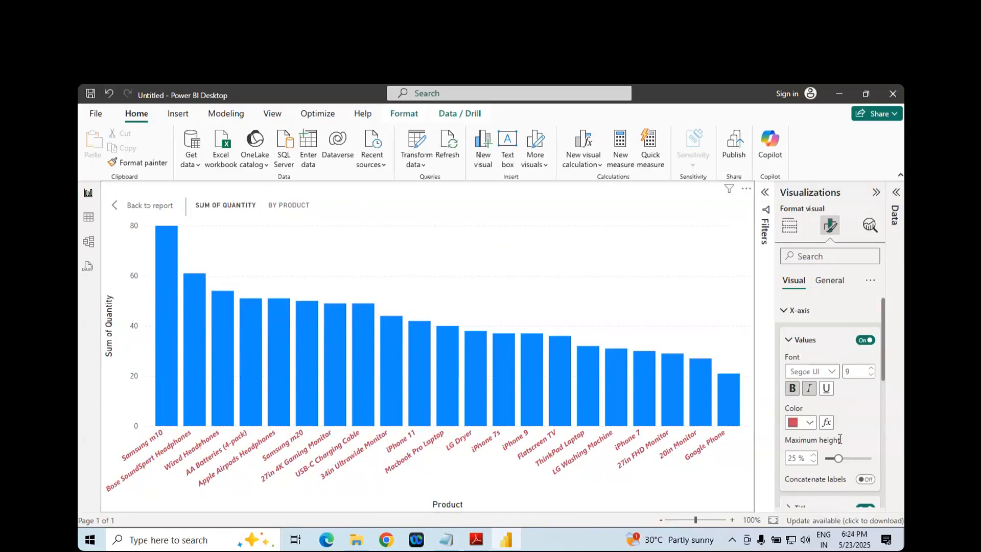
- Review the X-axis Values and Title entries in the PDF notes and return to Power BI Desktop
{"action": "scroll", "coordinate": [825, 421], "scroll_direction": "down", "scroll_amount": 2}
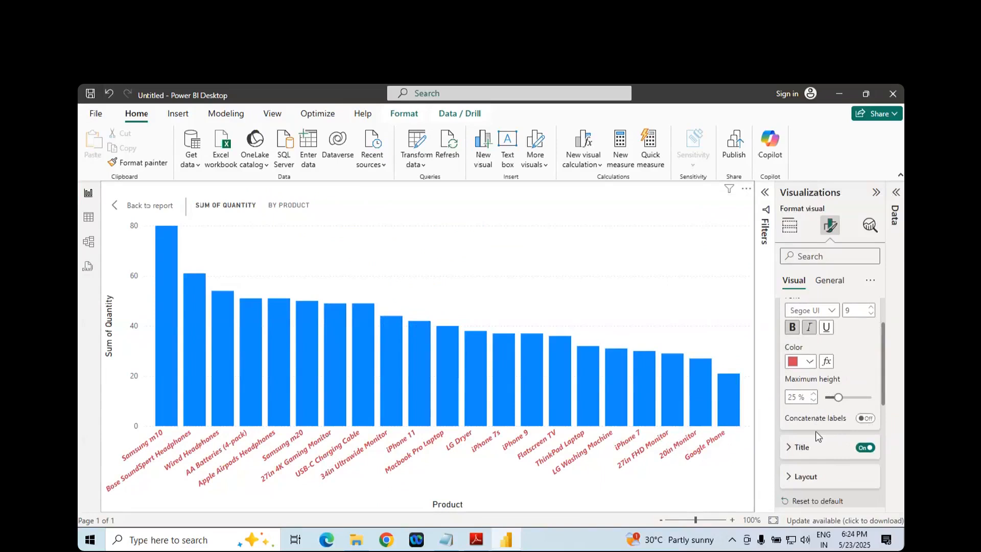
{"action": "key", "text": "alt+Tab"}
{"action": "left_click", "coordinate": [384, 261]}
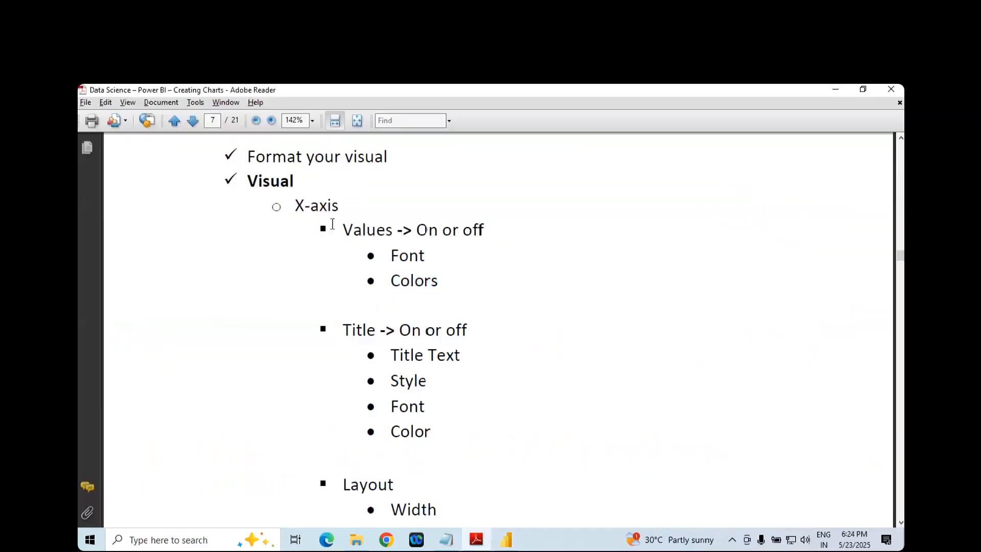
{"action": "left_click_drag", "start_coordinate": [303, 205], "coordinate": [338, 207]}
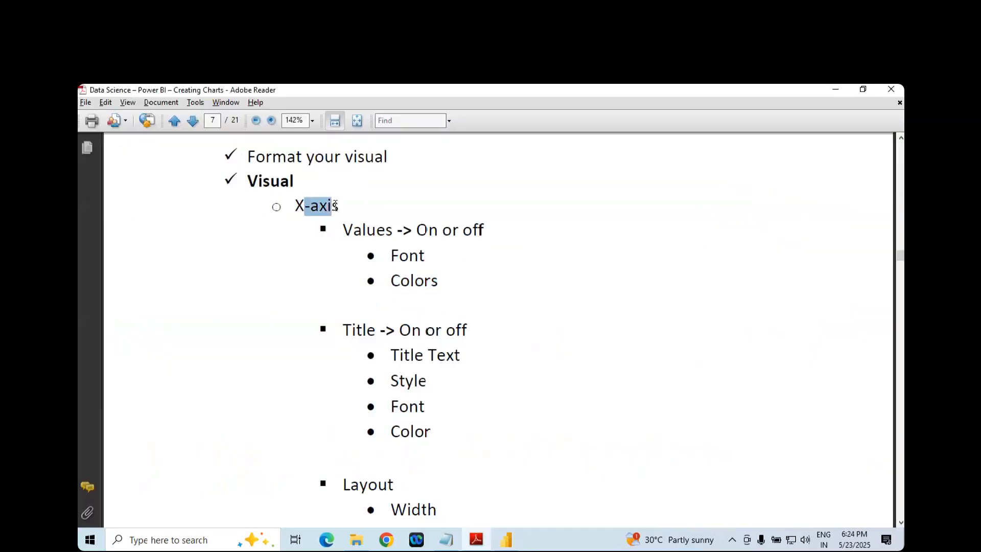
{"action": "left_click", "coordinate": [360, 231]}
{"action": "left_click", "coordinate": [411, 231]}
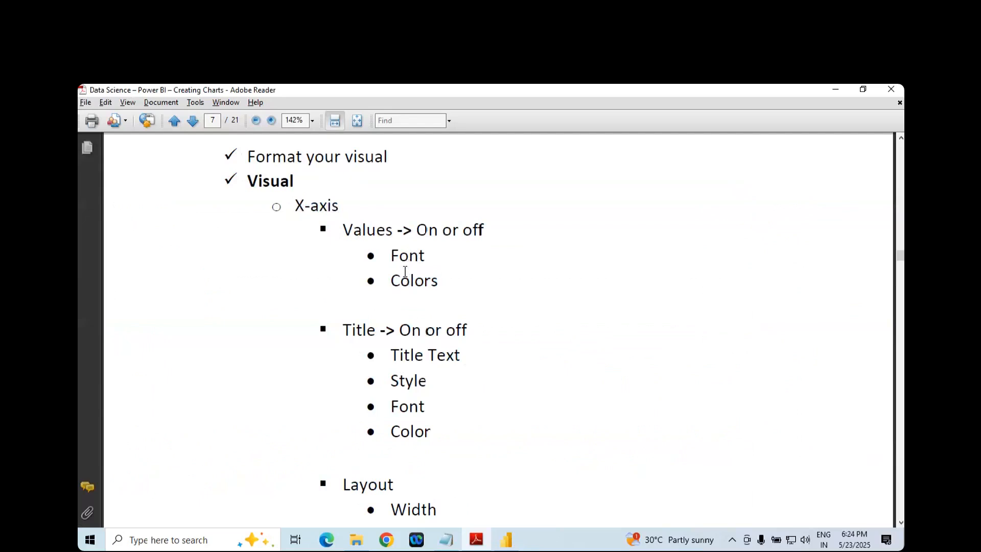
{"action": "double_click", "coordinate": [371, 328]}
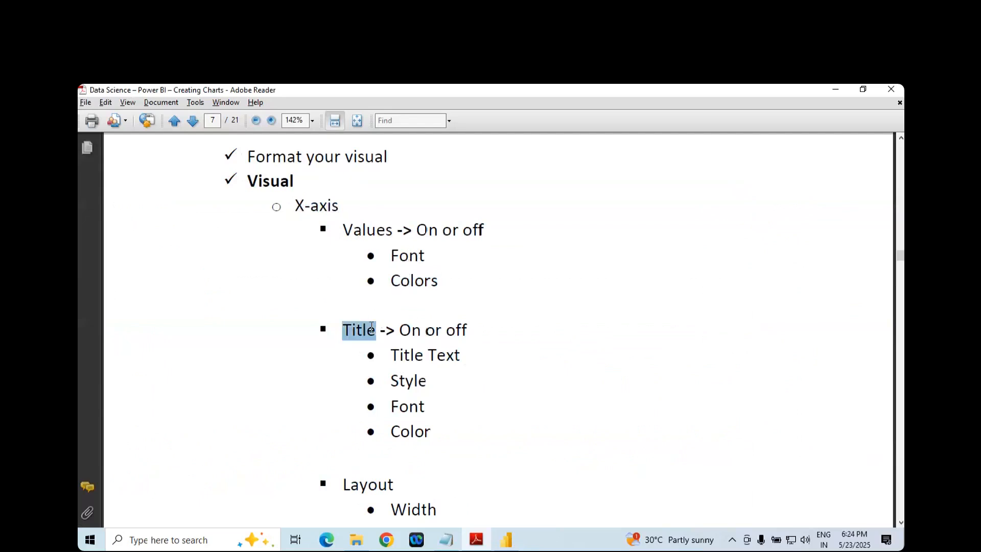
{"action": "key", "text": "alt+Tab"}
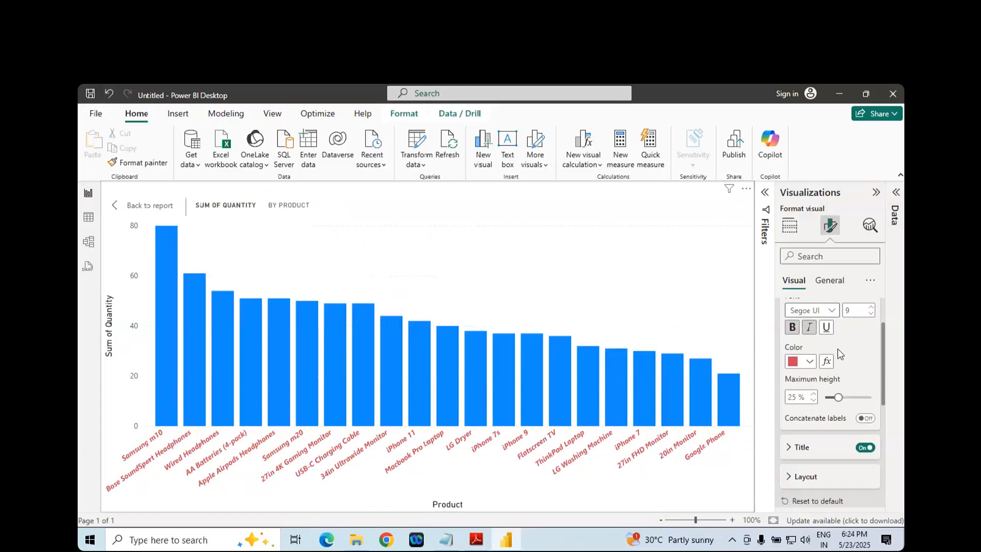
- Collapse the X-axis values settings, return to the report page, and toggle the X-axis title off and back on
{"action": "scroll", "coordinate": [845, 366], "scroll_direction": "up", "scroll_amount": 2}
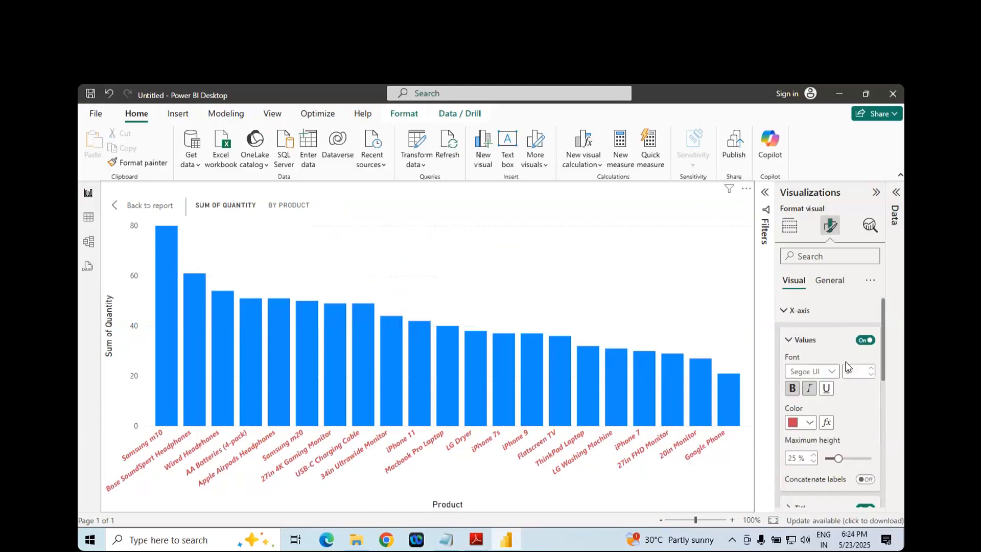
{"action": "left_click", "coordinate": [788, 341]}
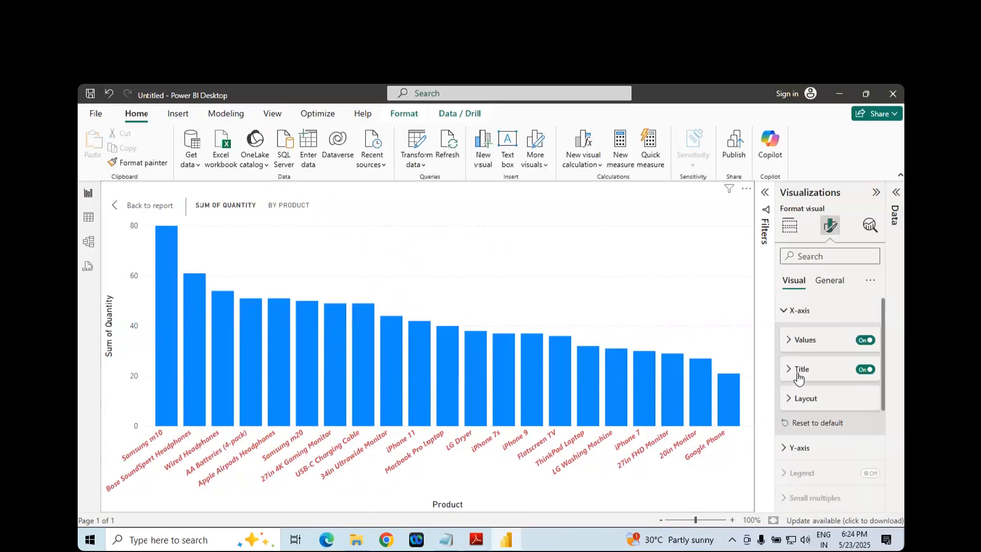
{"action": "left_click", "coordinate": [861, 370]}
{"action": "left_click", "coordinate": [864, 370]}
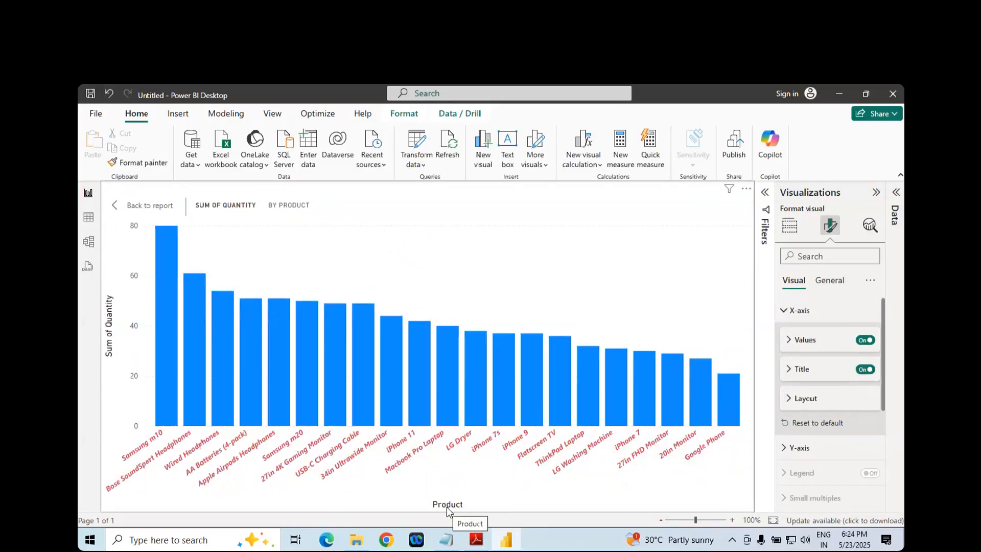
{"action": "left_click", "coordinate": [156, 209]}
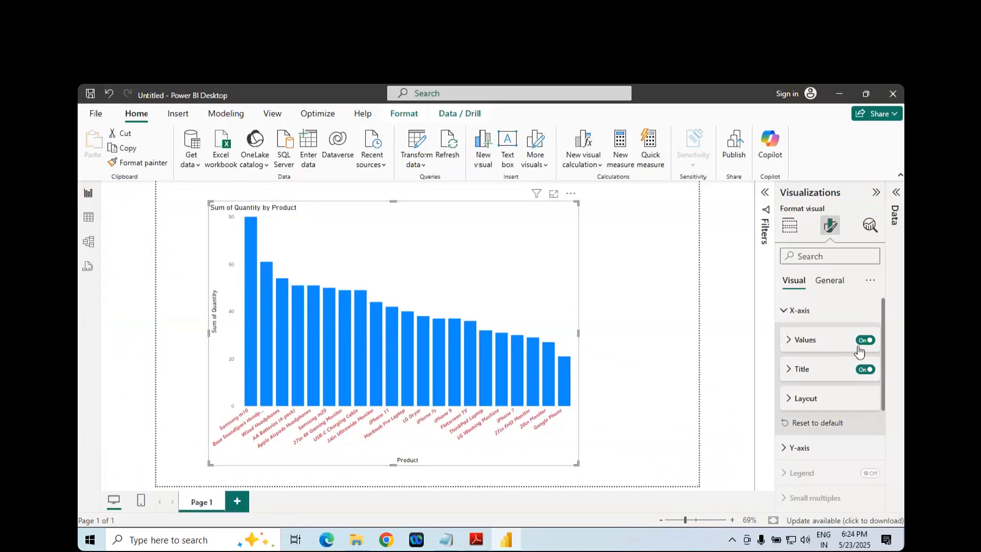
{"action": "left_click", "coordinate": [864, 374]}
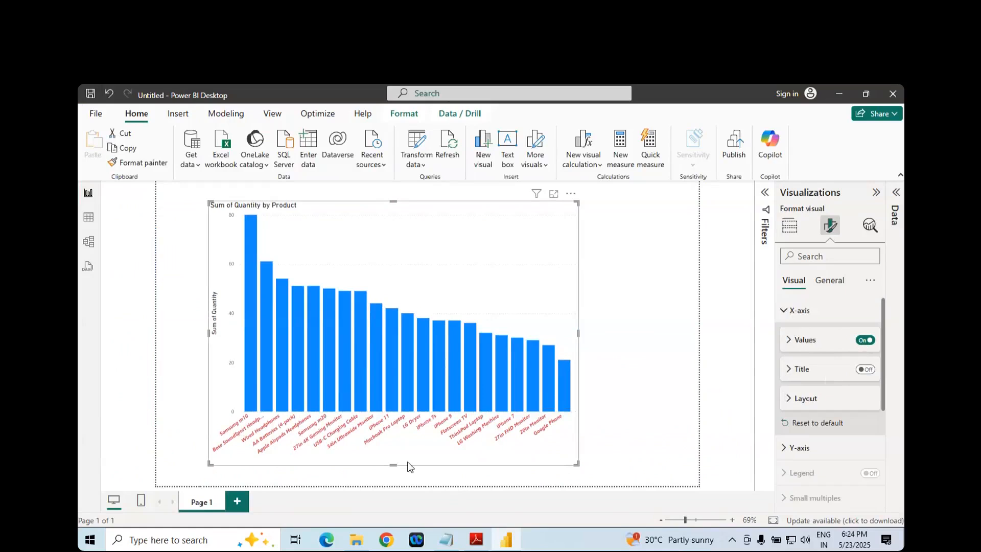
{"action": "left_click", "coordinate": [871, 374]}
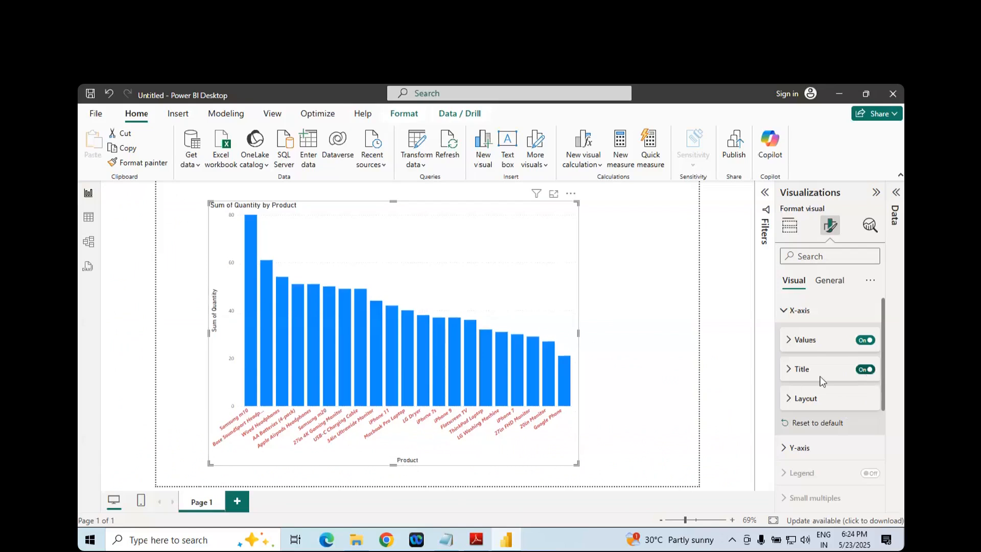
- Expand the X-axis title settings and compare them with the Title entries in the PDF notes
{"action": "left_click", "coordinate": [789, 373]}
{"action": "scroll", "coordinate": [806, 392], "scroll_direction": "down", "scroll_amount": 2}
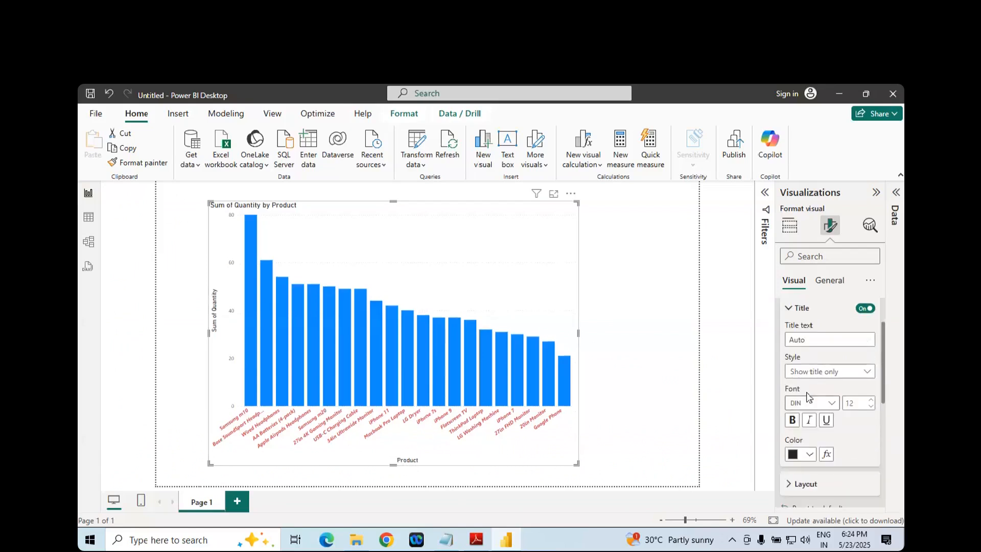
{"action": "key", "text": "alt+Tab"}
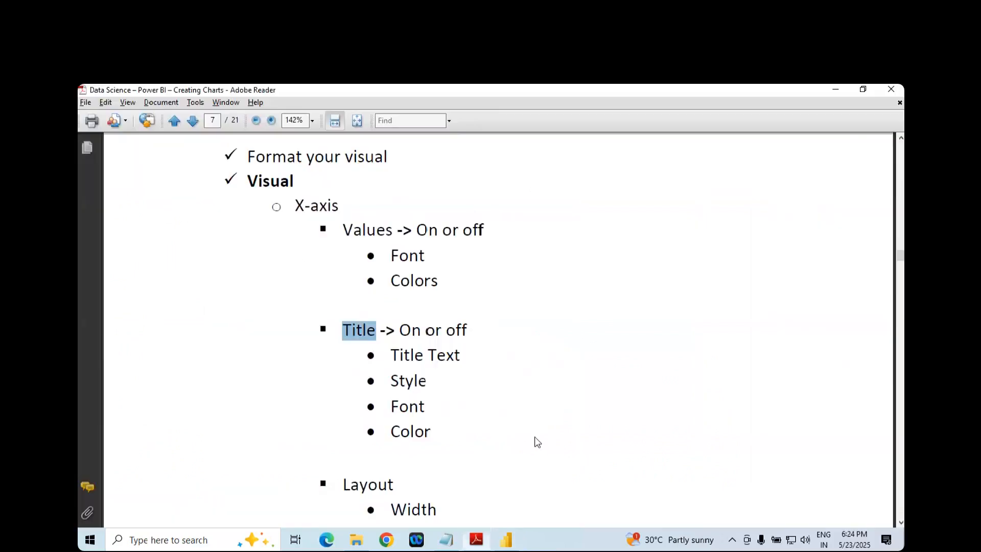
{"action": "key", "text": "alt+Tab"}
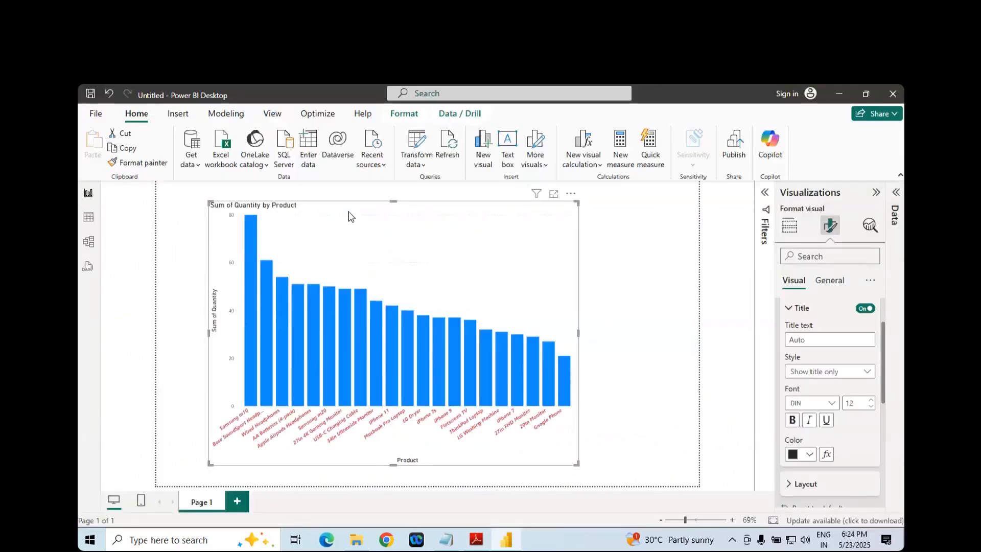
- Show the chart in focus mode and make the X-axis title bold, italic, and underlined
{"action": "left_click", "coordinate": [553, 193]}
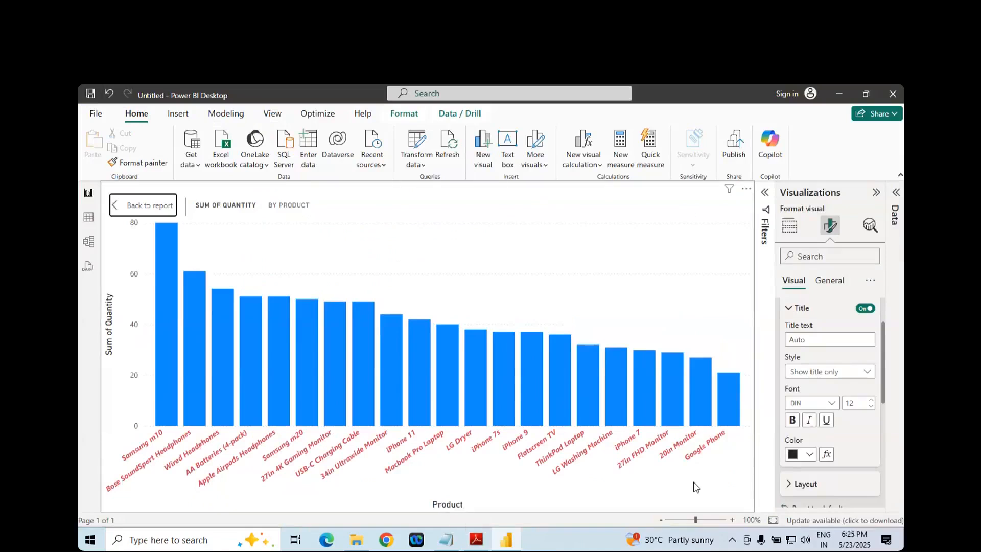
{"action": "left_click", "coordinate": [792, 420]}
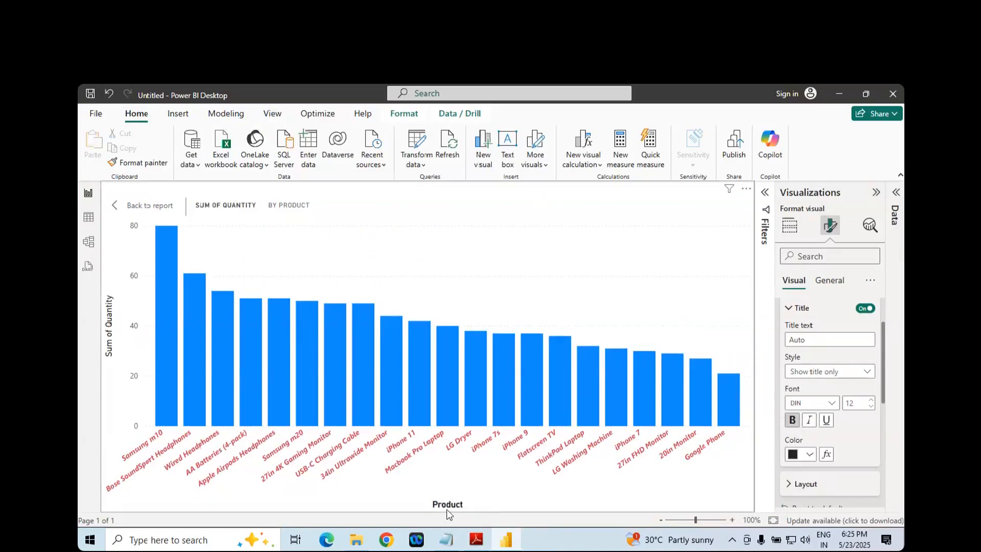
{"action": "left_click", "coordinate": [809, 420]}
- Check the Title Text and Color entries in the PDF notes and set the X-axis title's color to purple in Power BI Desktop
{"action": "key", "text": "alt+Tab"}
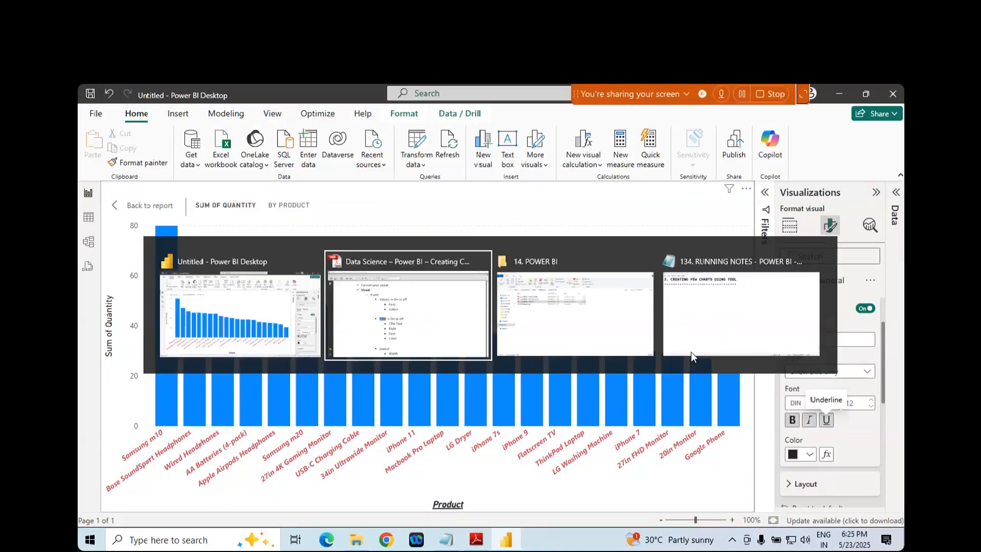
{"action": "scroll", "coordinate": [441, 353], "scroll_direction": "down", "scroll_amount": 2}
{"action": "left_click", "coordinate": [462, 305]}
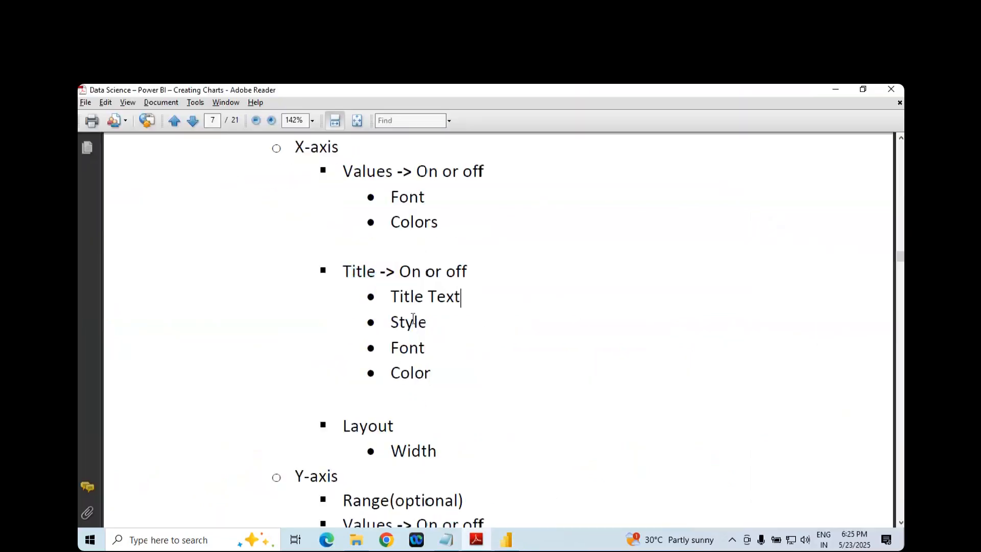
{"action": "left_click", "coordinate": [409, 371]}
{"action": "key", "text": "alt+Tab"}
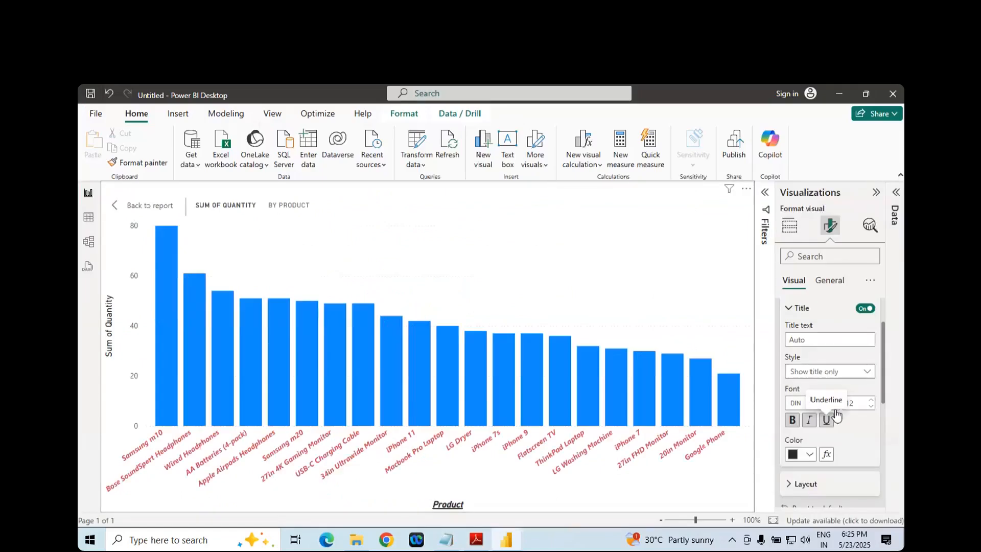
{"action": "left_click", "coordinate": [810, 455]}
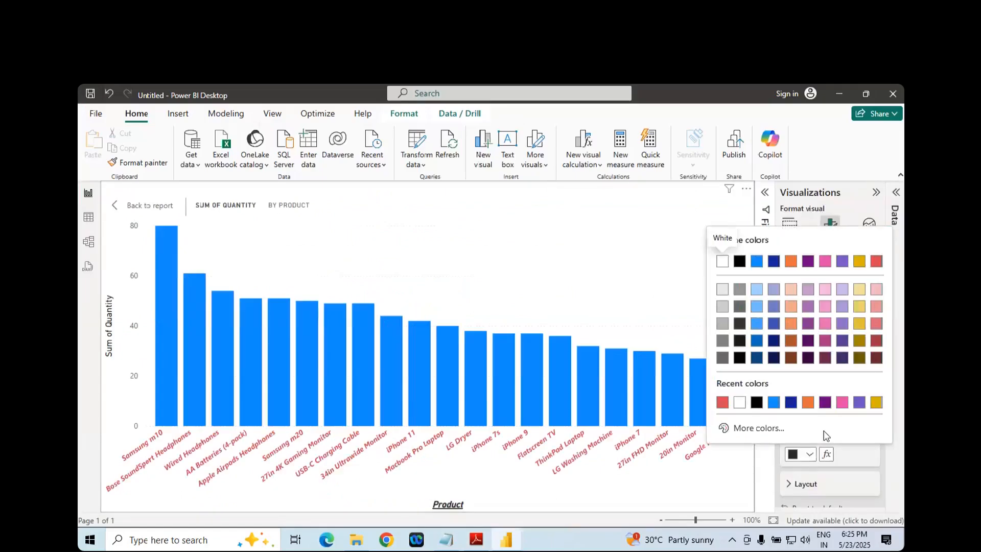
{"action": "left_click", "coordinate": [859, 403]}
- Find the Layout entry under X-axis in the PDF notes and return to Power BI Desktop
{"action": "scroll", "coordinate": [830, 469], "scroll_direction": "down", "scroll_amount": 3}
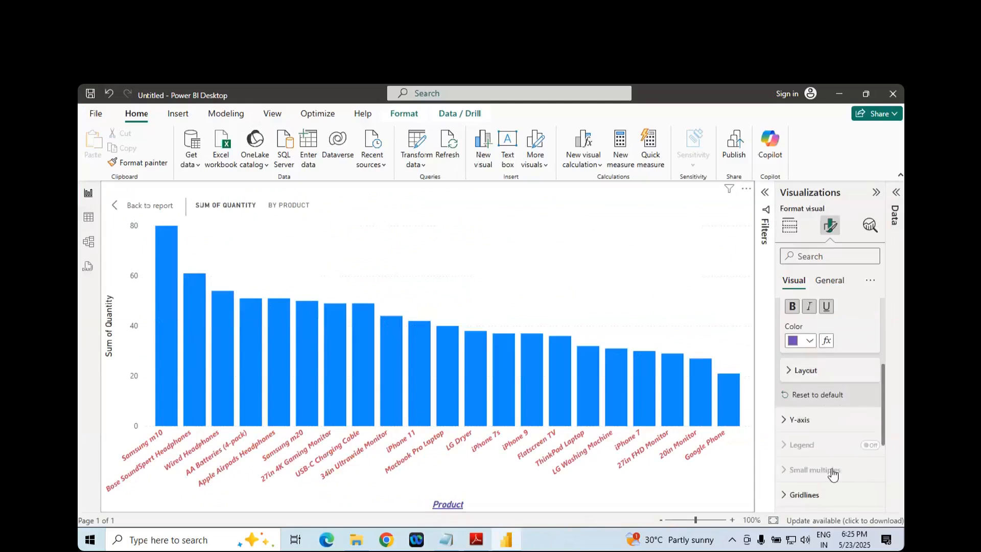
{"action": "key", "text": "alt+Tab"}
{"action": "scroll", "coordinate": [504, 393], "scroll_direction": "down", "scroll_amount": 3}
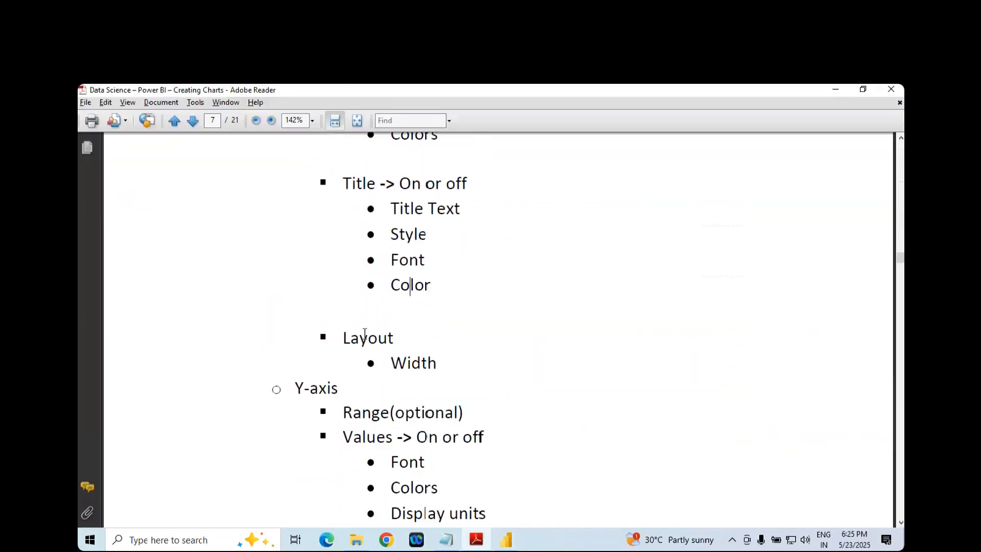
{"action": "double_click", "coordinate": [365, 334]}
{"action": "key", "text": "alt+Tab"}
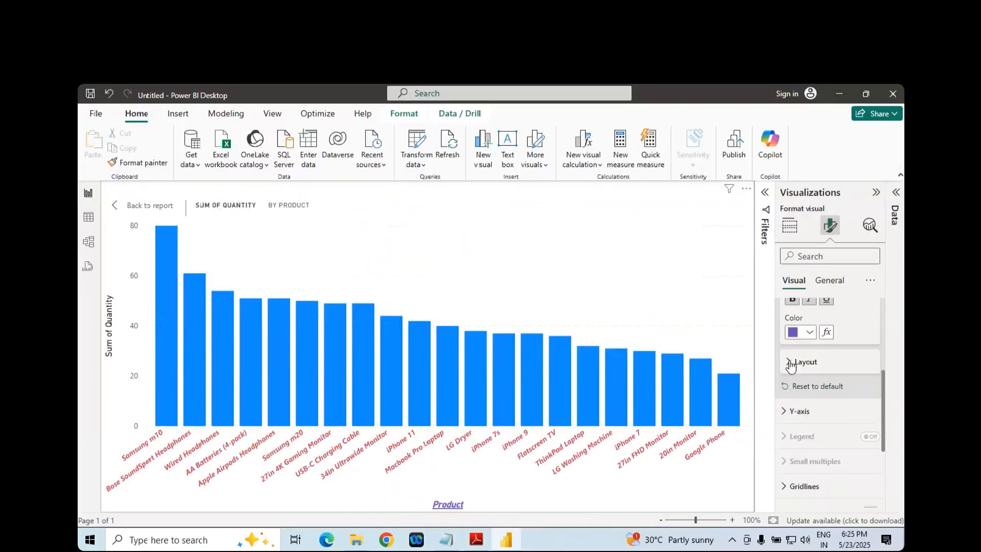
- View and collapse the X-axis layout settings, and reset all X-axis formatting to default
{"action": "left_click", "coordinate": [789, 363]}
{"action": "left_click", "coordinate": [790, 362]}
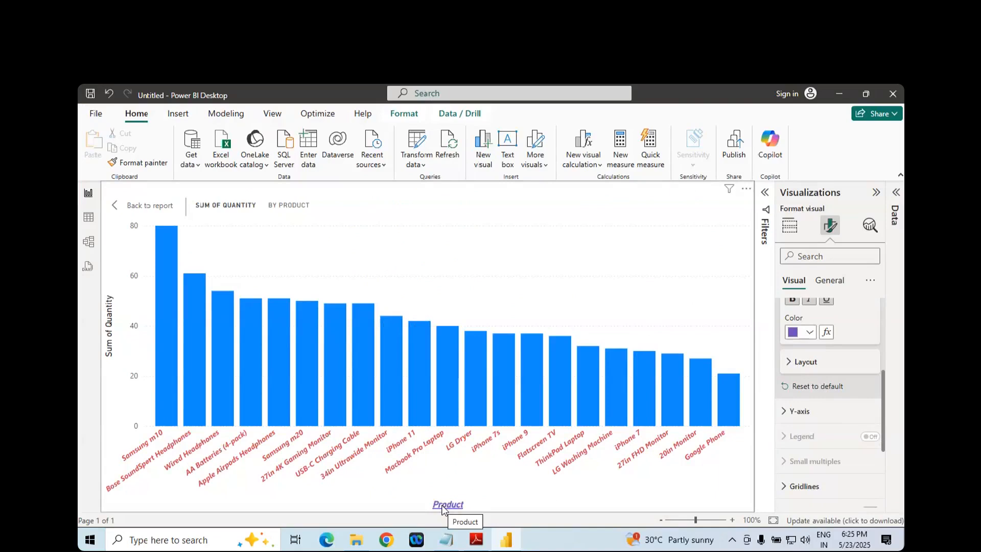
{"action": "left_click", "coordinate": [804, 392]}
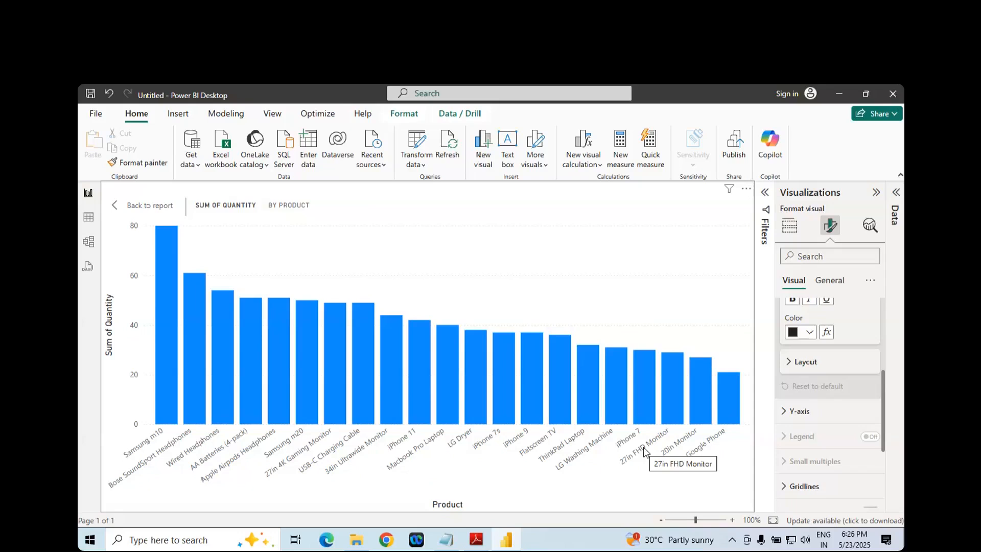
- Find the Y-axis section in the PDF notes and return to Power BI Desktop
{"action": "key", "text": "alt+Tab"}
{"action": "scroll", "coordinate": [485, 346], "scroll_direction": "down", "scroll_amount": 4}
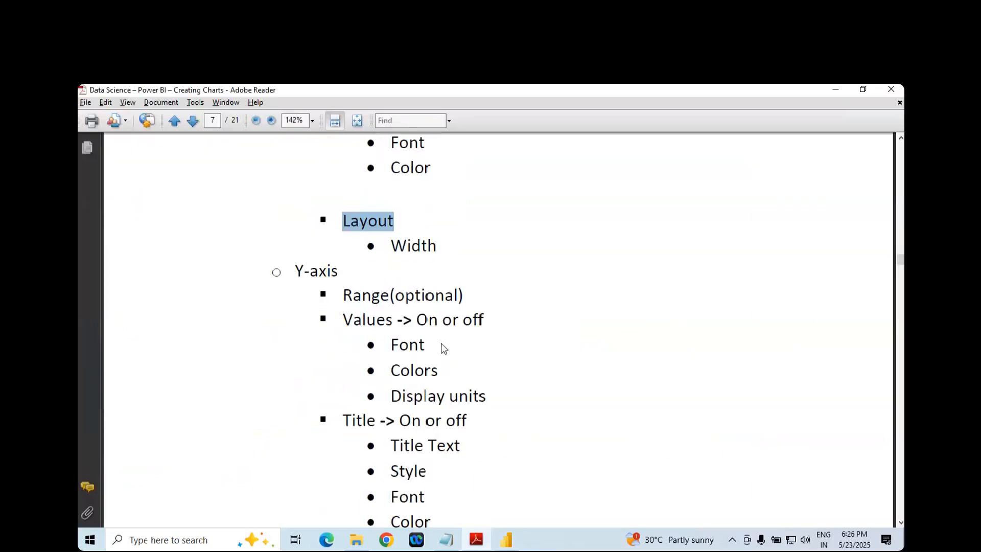
{"action": "double_click", "coordinate": [326, 280]}
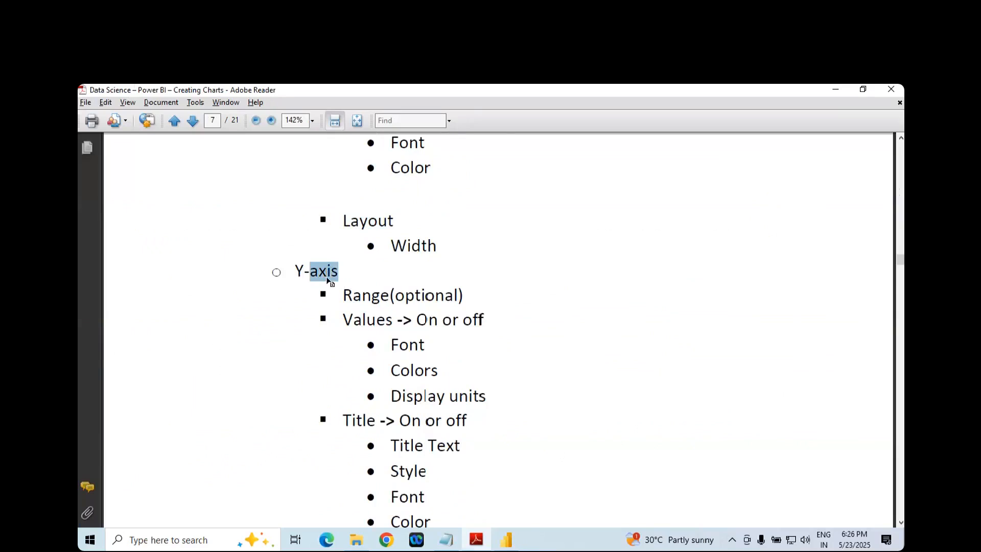
{"action": "key", "text": "alt+Tab"}
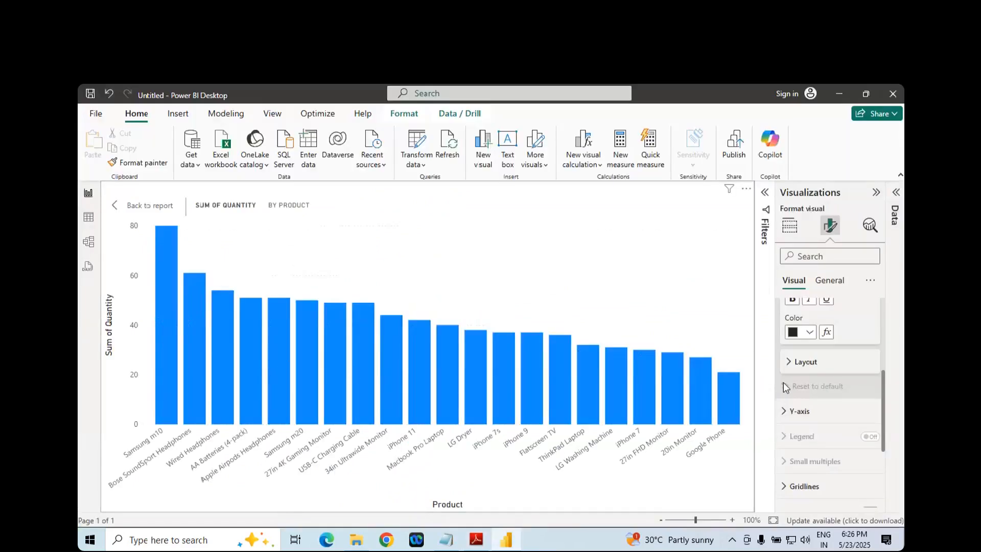
- Collapse the X-axis formatting settings and expand the Y-axis ones
{"action": "scroll", "coordinate": [784, 367], "scroll_direction": "up", "scroll_amount": 4}
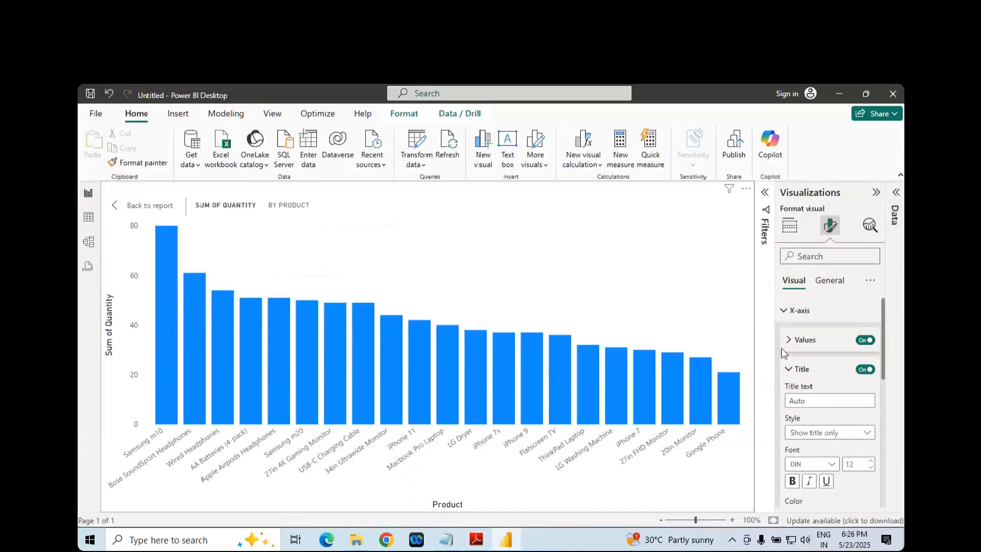
{"action": "left_click", "coordinate": [783, 313]}
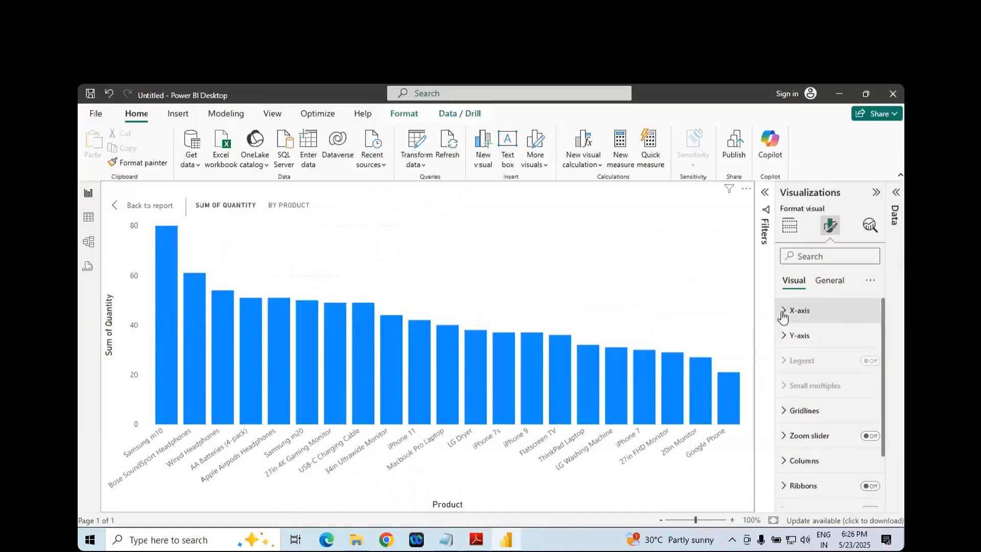
{"action": "left_click", "coordinate": [785, 337]}
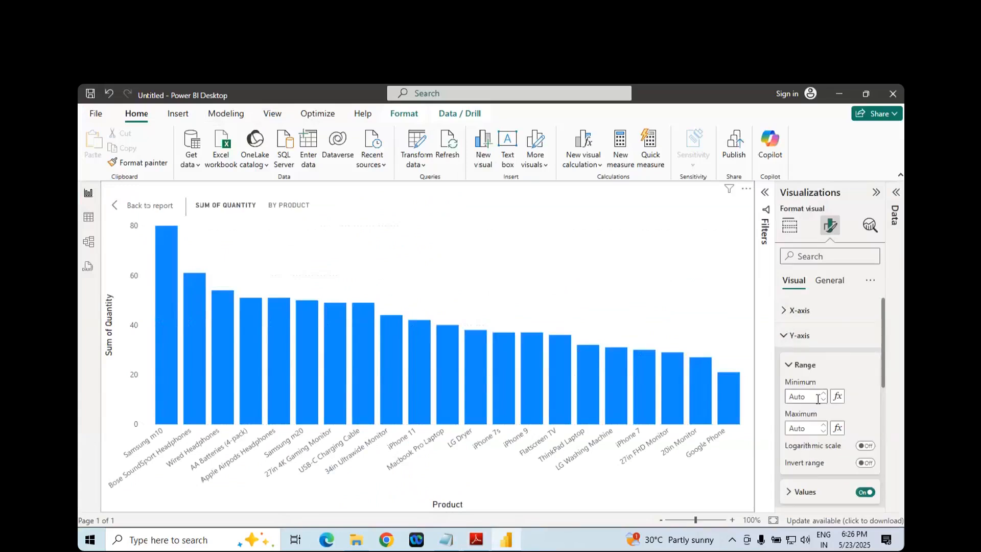
- Check the Range entry under Y-axis in the PDF notes, return to Power BI Desktop and collapse the Y-axis range settings
{"action": "key", "text": "alt+Tab"}
{"action": "left_click", "coordinate": [371, 296]}
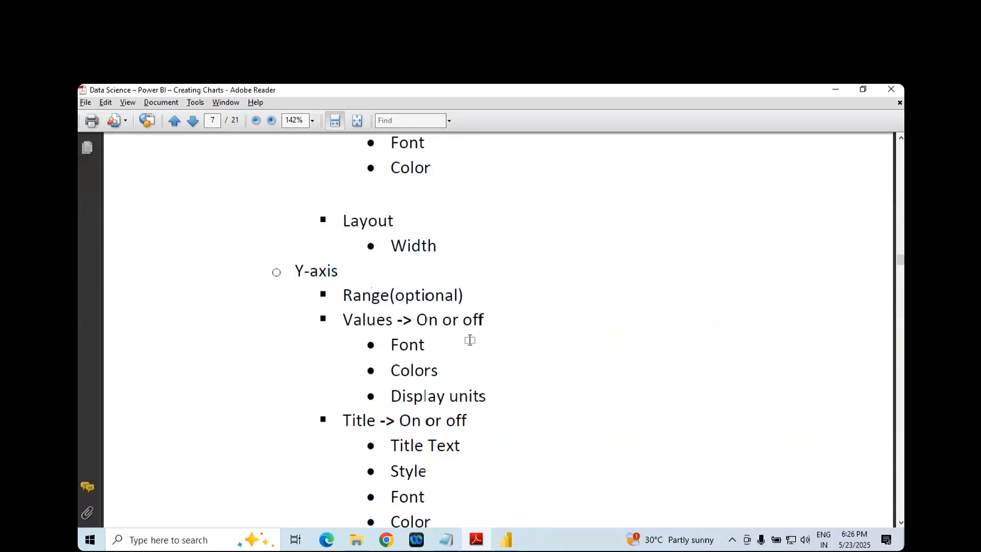
{"action": "key", "text": "alt+Tab"}
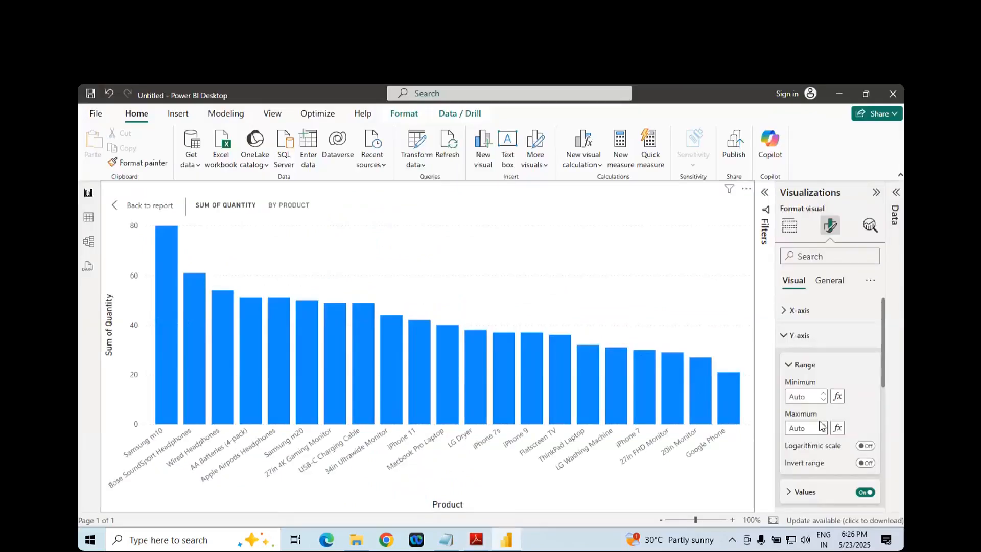
{"action": "scroll", "coordinate": [818, 427], "scroll_direction": "down", "scroll_amount": 2}
{"action": "scroll", "coordinate": [800, 366], "scroll_direction": "up", "scroll_amount": 2}
{"action": "left_click", "coordinate": [789, 366]}
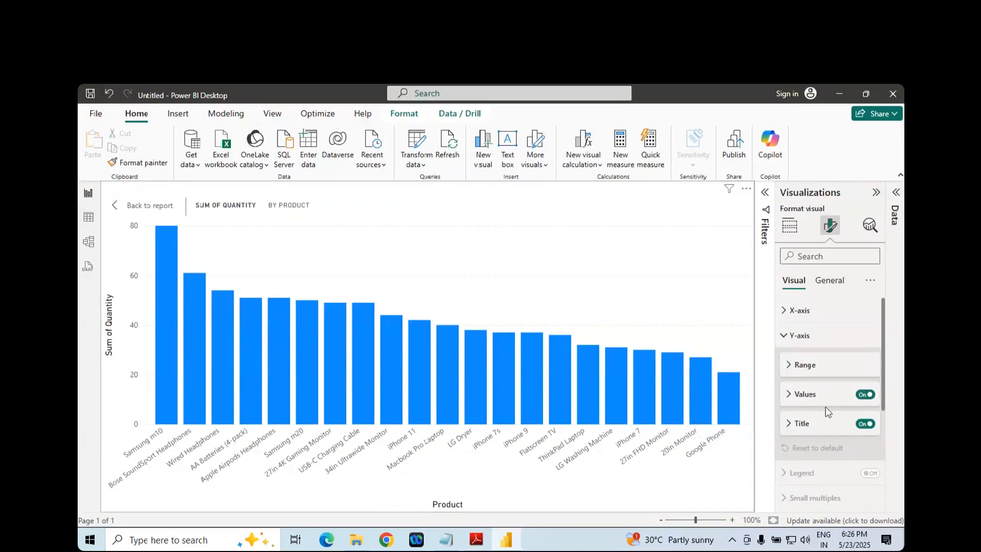
- Turn the Y-axis values off and back on
{"action": "left_click", "coordinate": [867, 396]}
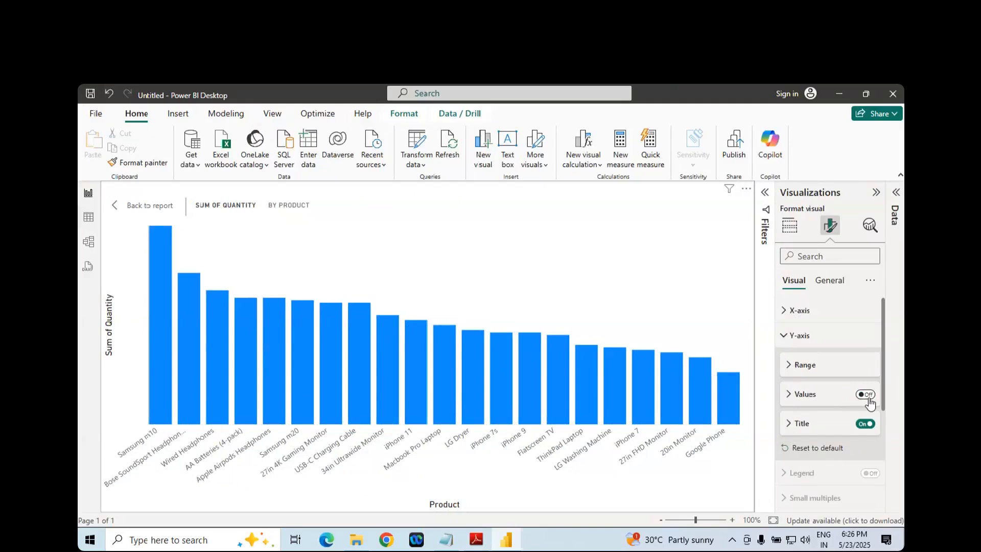
{"action": "left_click", "coordinate": [867, 397]}
{"action": "left_click", "coordinate": [865, 396]}
- Check the Y-axis Values entries in the PDF notes and make the Y-axis values bold in Power BI Desktop
{"action": "key", "text": "alt+Tab"}
{"action": "scroll", "coordinate": [357, 286], "scroll_direction": "down", "scroll_amount": 1}
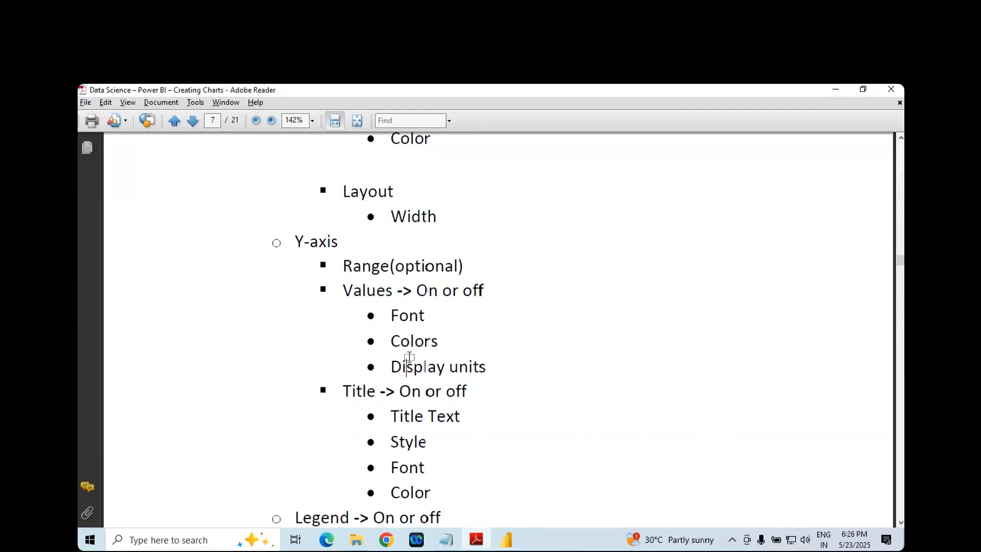
{"action": "key", "text": "alt+Tab"}
{"action": "scroll", "coordinate": [810, 409], "scroll_direction": "down", "scroll_amount": 2}
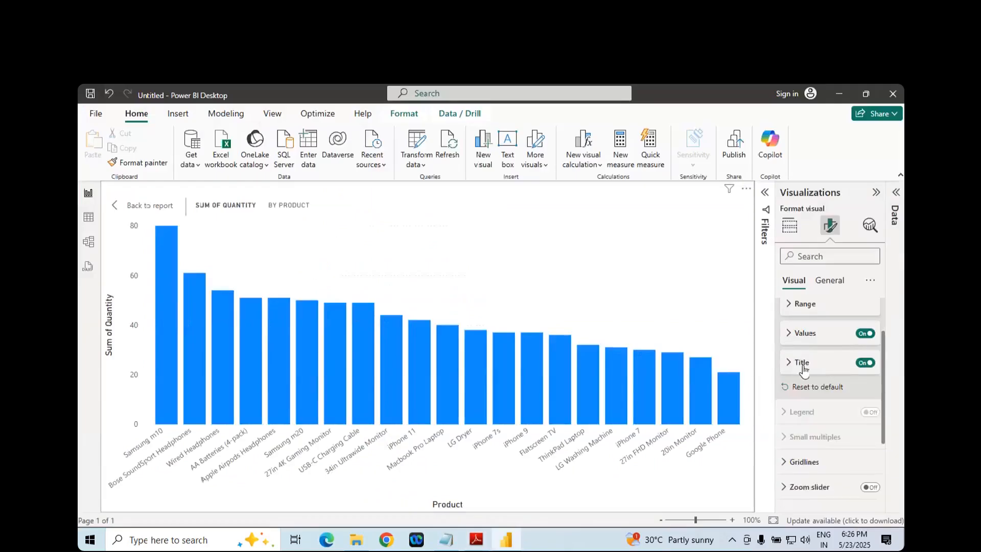
{"action": "key", "text": "alt+Tab"}
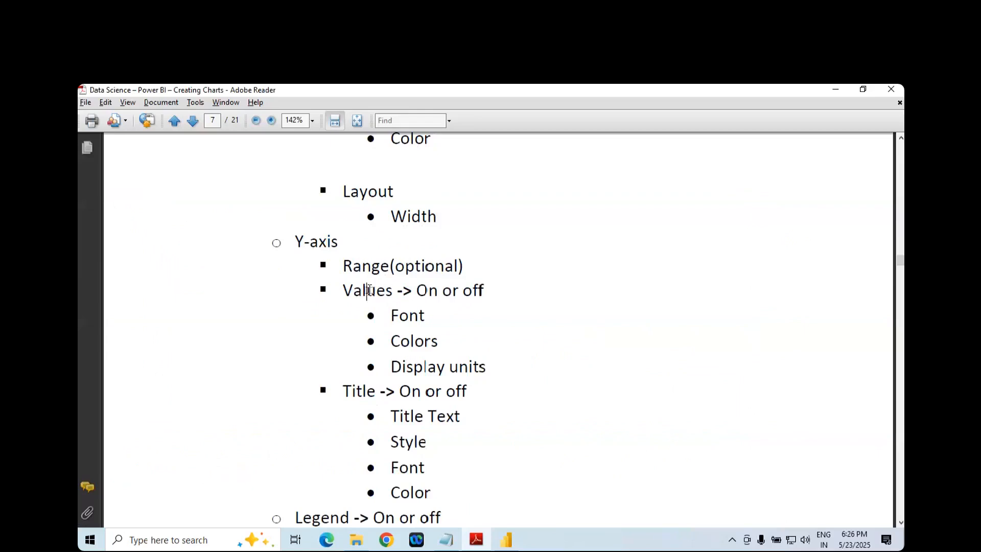
{"action": "key", "text": "alt+Tab"}
{"action": "left_click", "coordinate": [789, 333]}
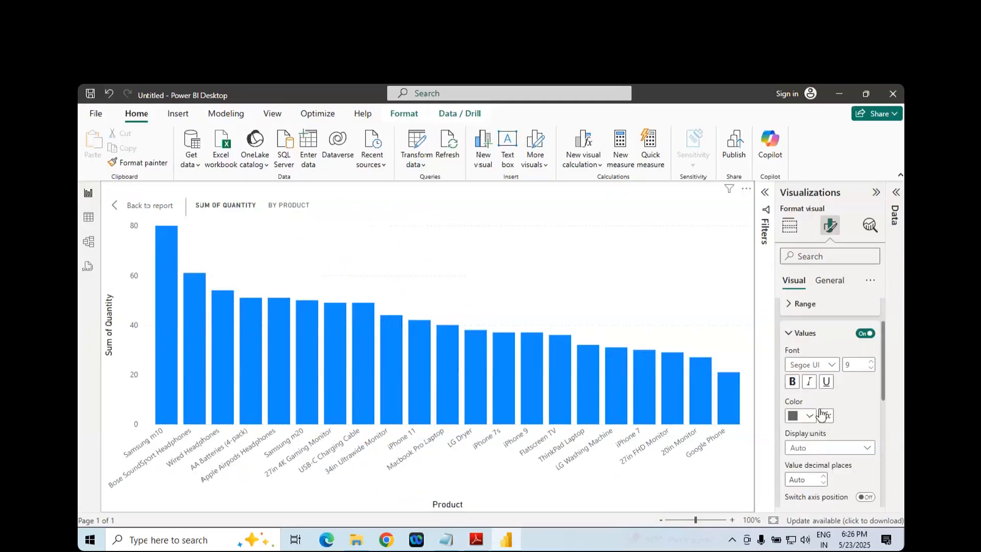
{"action": "left_click", "coordinate": [792, 383]}
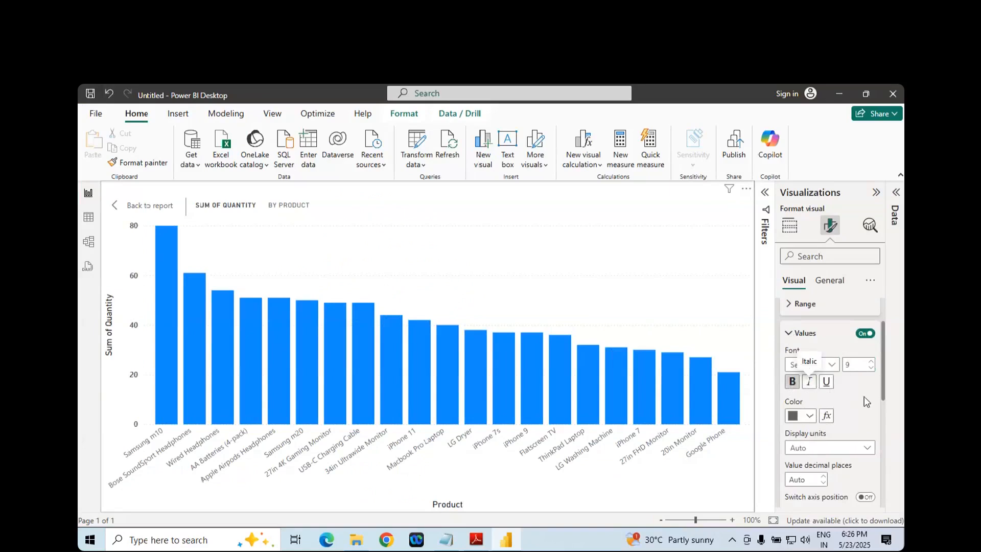
- Try pink and gold as the color of the Y-axis values
{"action": "scroll", "coordinate": [808, 388], "scroll_direction": "down", "scroll_amount": 2}
{"action": "left_click", "coordinate": [808, 356]}
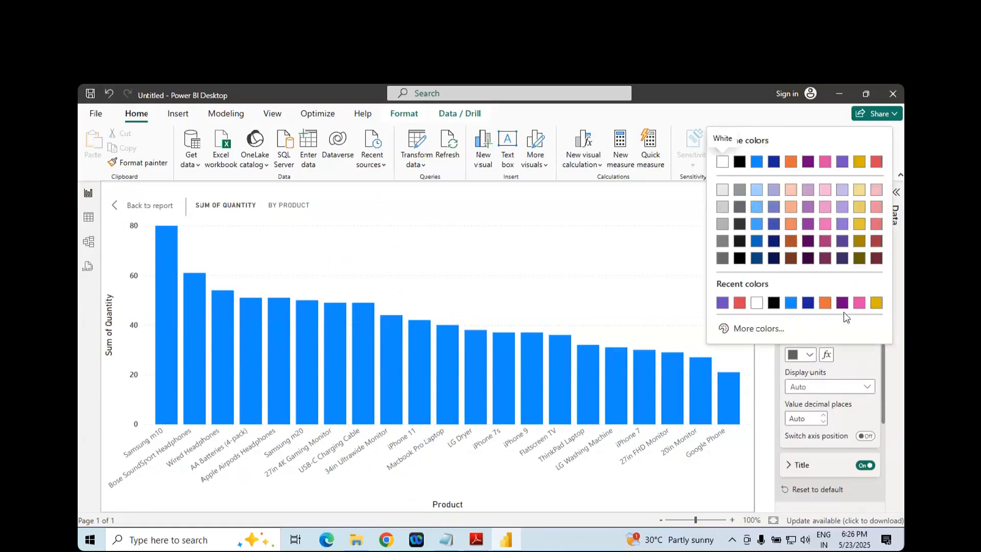
{"action": "left_click", "coordinate": [860, 303]}
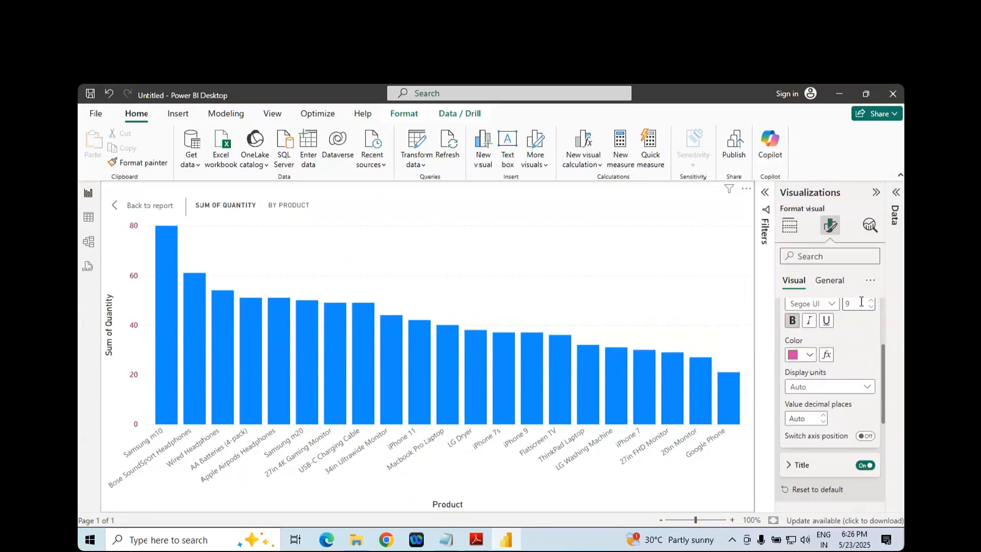
{"action": "left_click", "coordinate": [799, 357]}
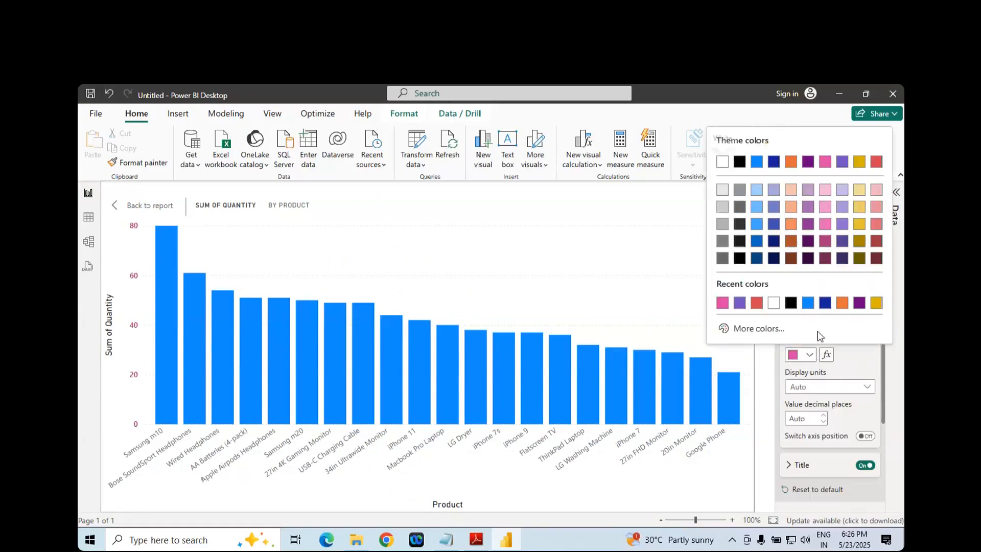
{"action": "left_click", "coordinate": [876, 303]}
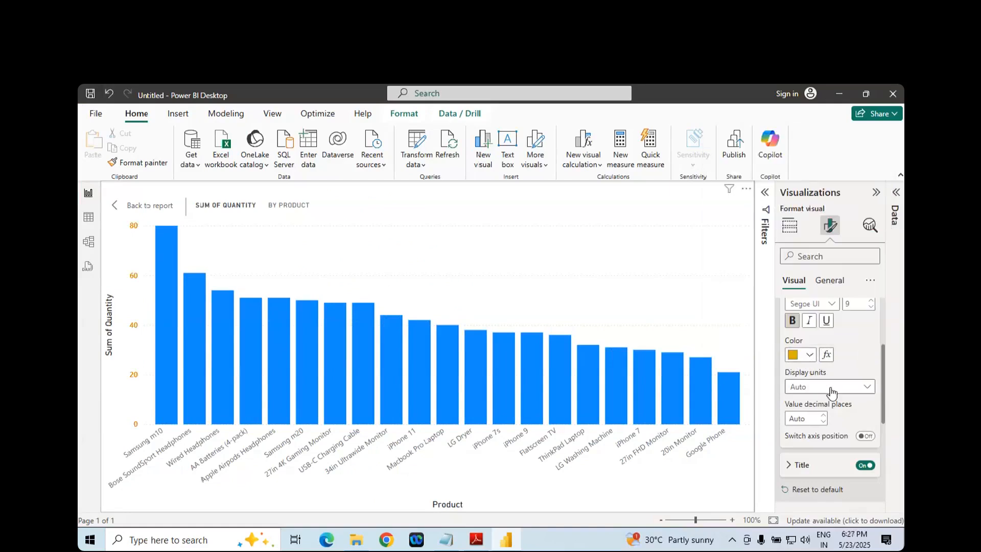
- Set the color of the Y-axis values to purple
{"action": "left_click", "coordinate": [832, 388]}
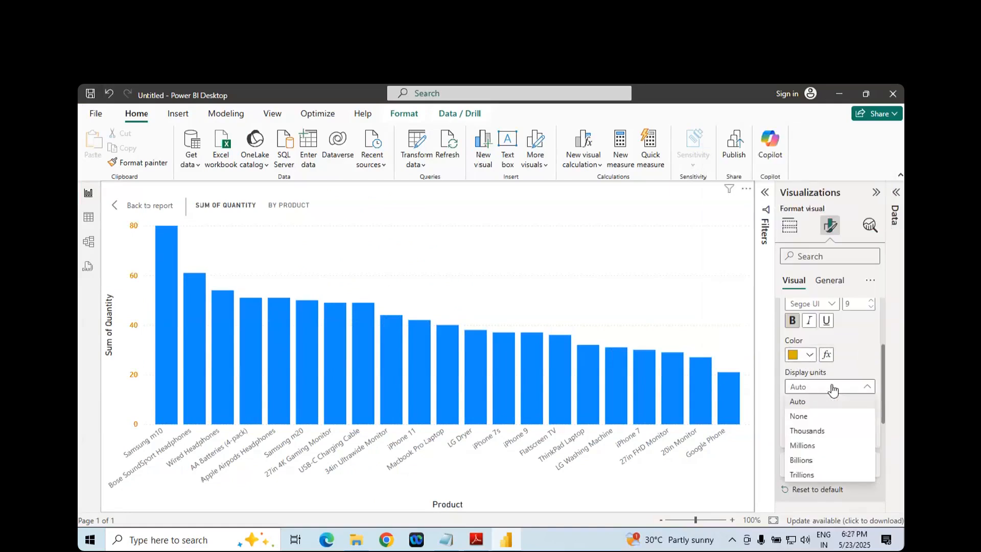
{"action": "left_click", "coordinate": [812, 355]}
{"action": "left_click", "coordinate": [812, 355]}
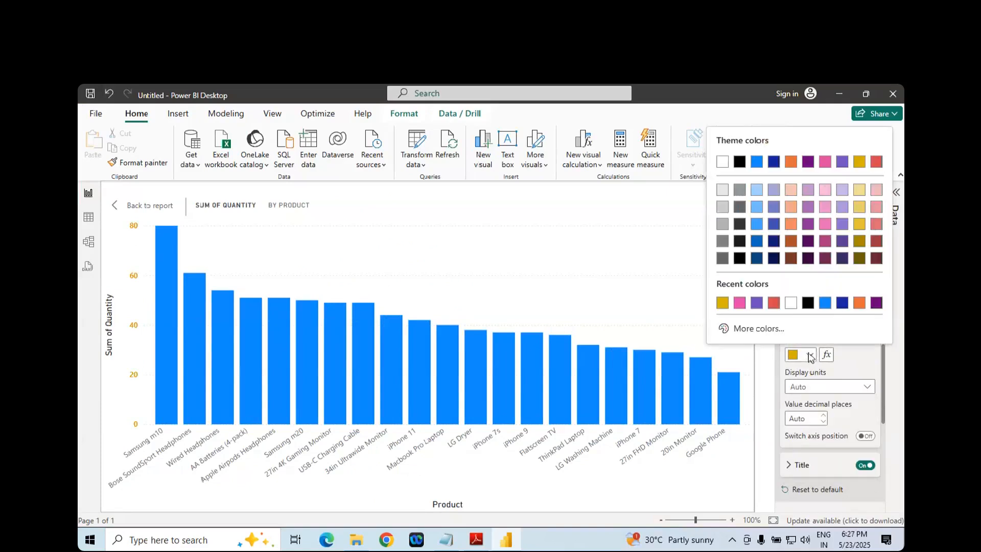
{"action": "left_click", "coordinate": [757, 304]}
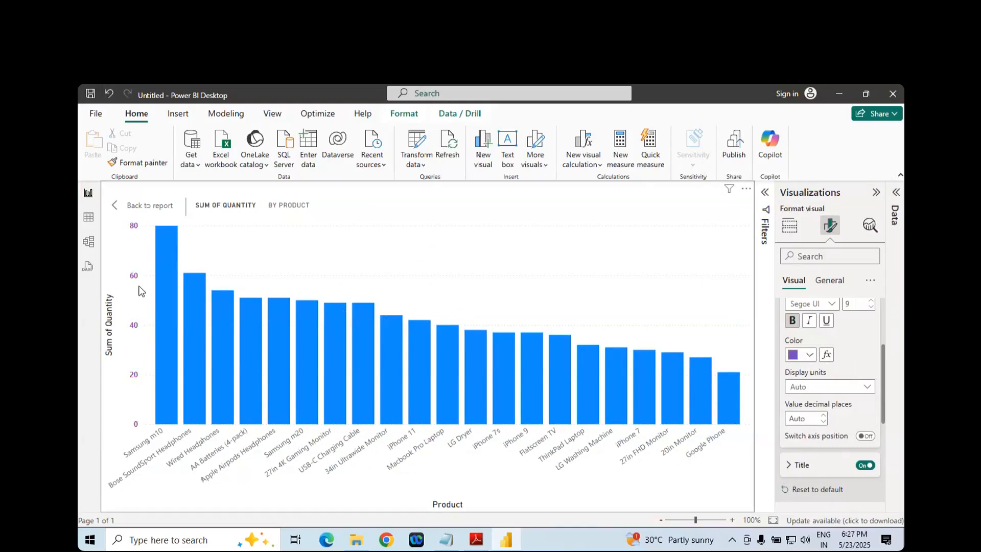
- Set the Y-axis display units to Thousands and return them to Auto
{"action": "left_click", "coordinate": [822, 392]}
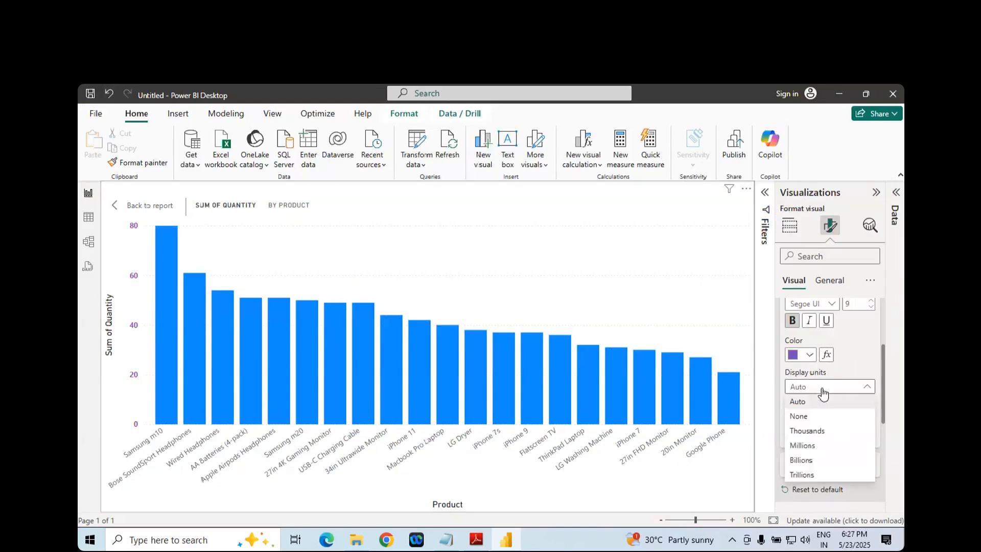
{"action": "left_click", "coordinate": [809, 431]}
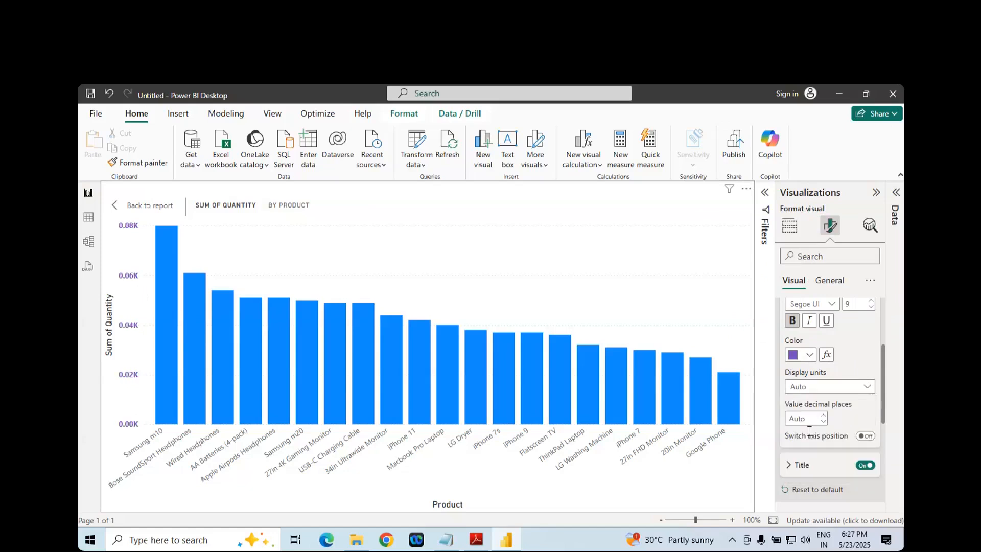
{"action": "left_click", "coordinate": [824, 389]}
{"action": "left_click", "coordinate": [797, 401]}
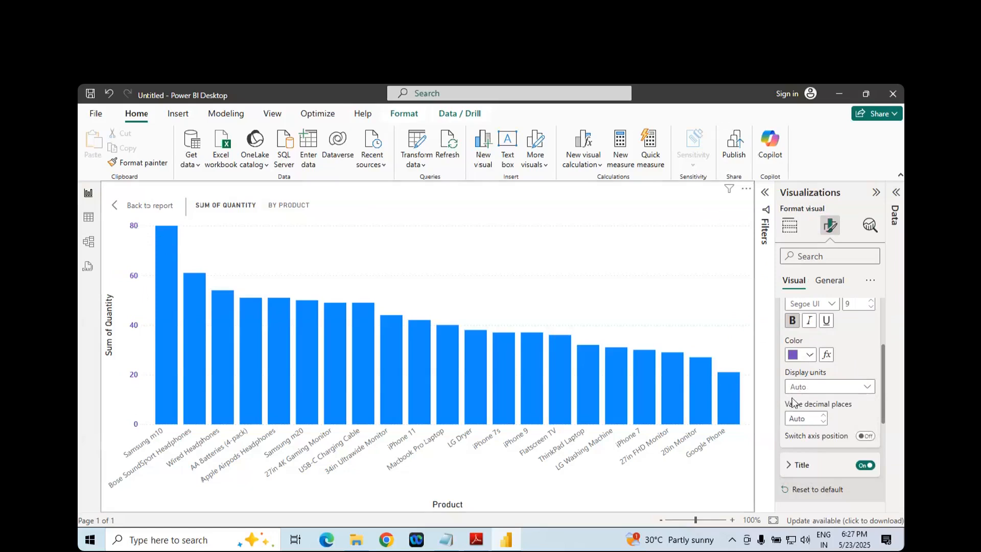
- Try Thousands, Millions and Billions as the Y-axis display units and restore Auto
{"action": "left_click", "coordinate": [813, 391]}
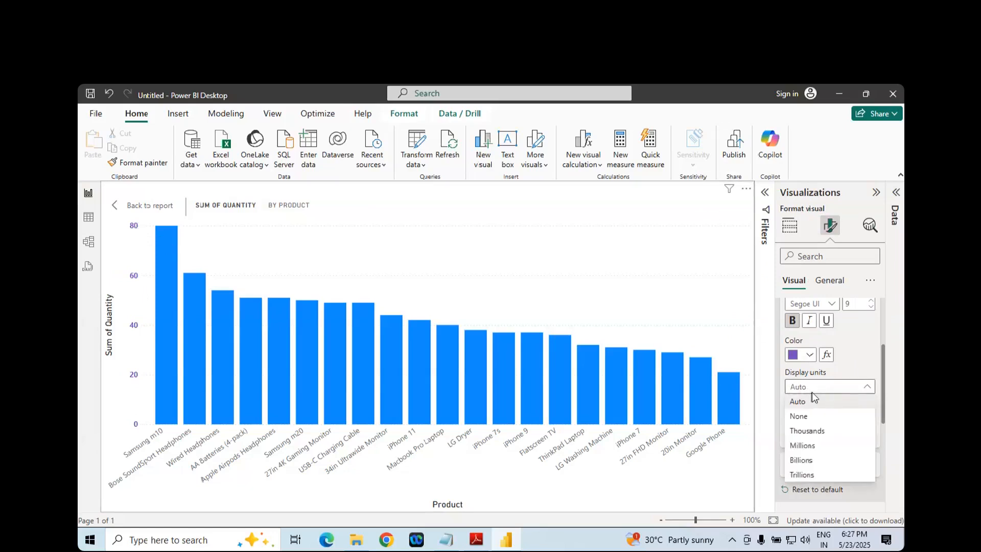
{"action": "left_click", "coordinate": [805, 432]}
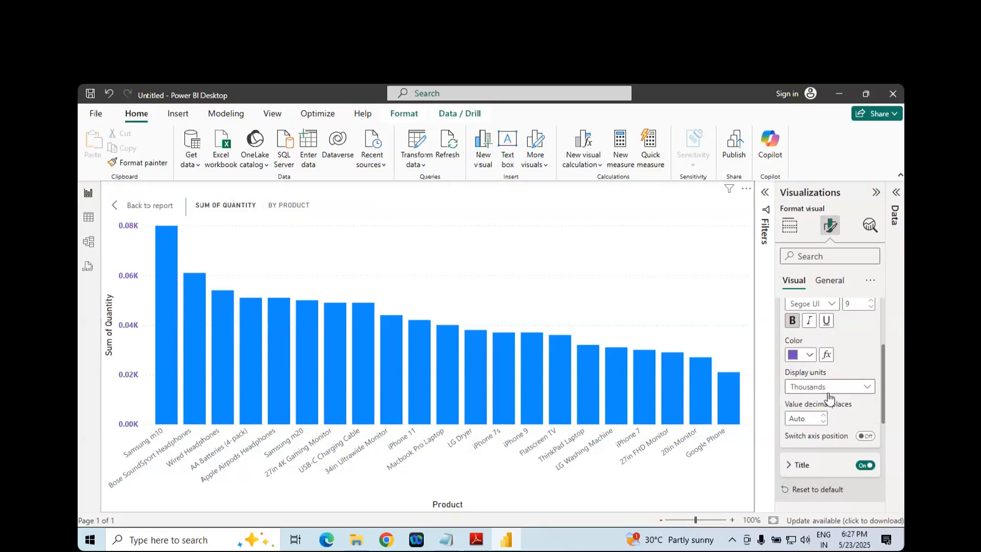
{"action": "scroll", "coordinate": [836, 392], "scroll_direction": "down", "scroll_amount": 2}
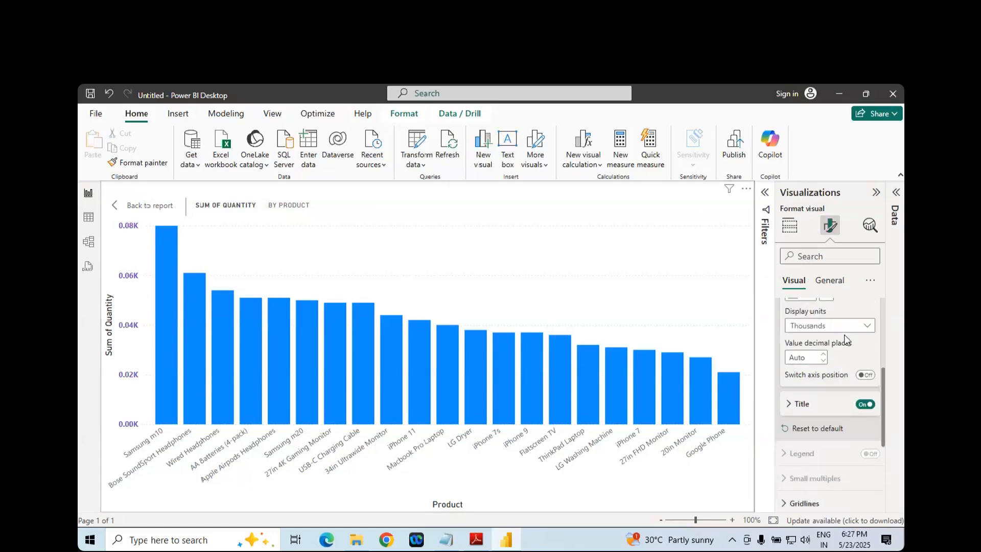
{"action": "left_click", "coordinate": [843, 328]}
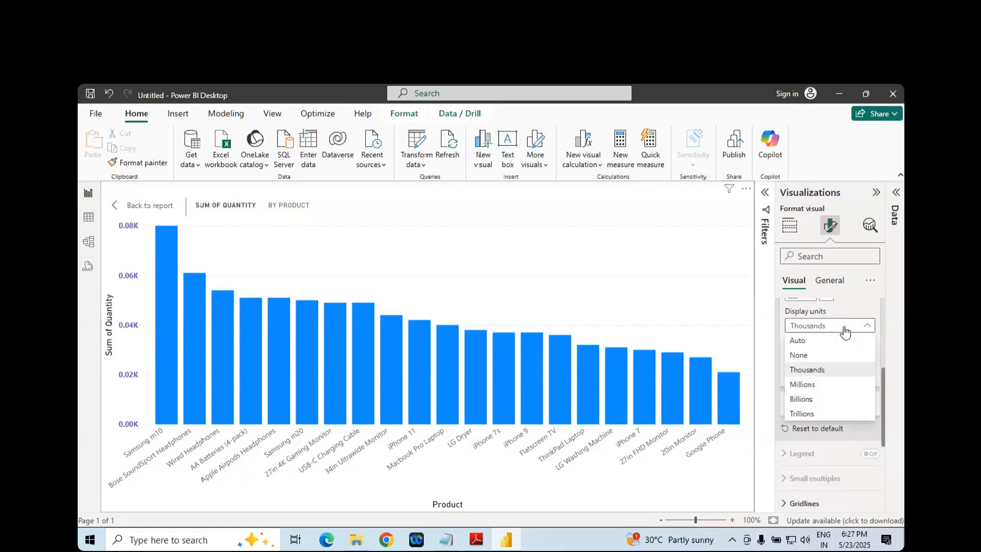
{"action": "left_click", "coordinate": [809, 384]}
{"action": "left_click", "coordinate": [825, 328]}
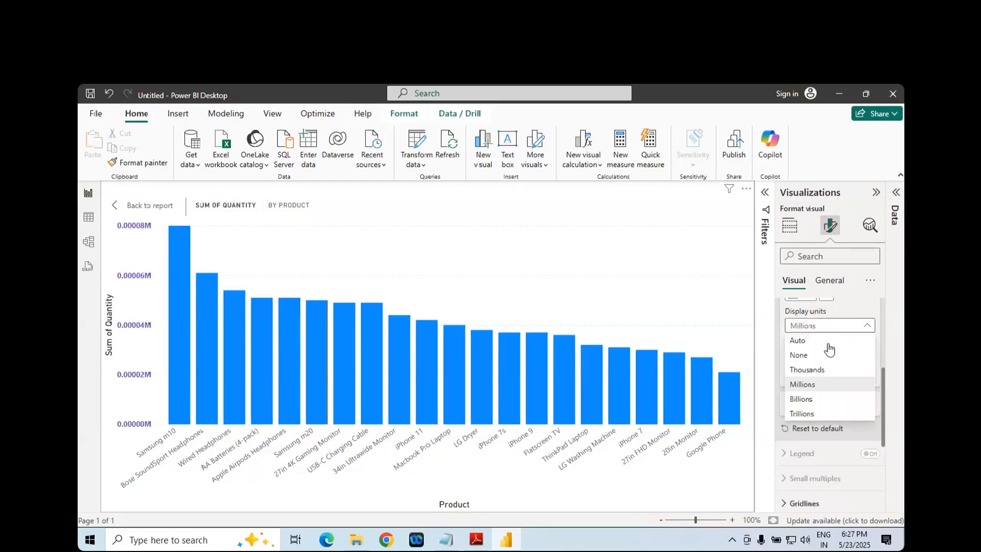
{"action": "left_click", "coordinate": [812, 402]}
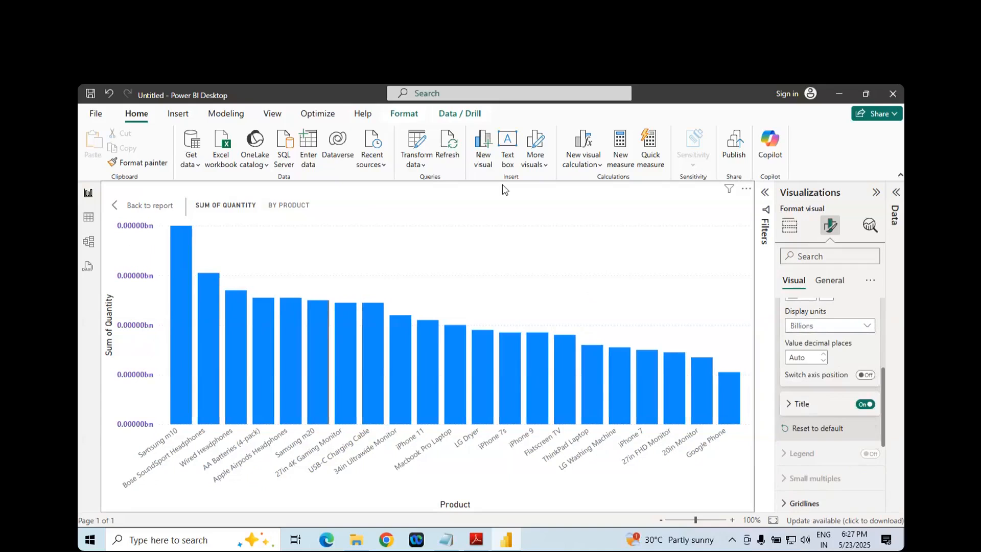
{"action": "left_click", "coordinate": [845, 331]}
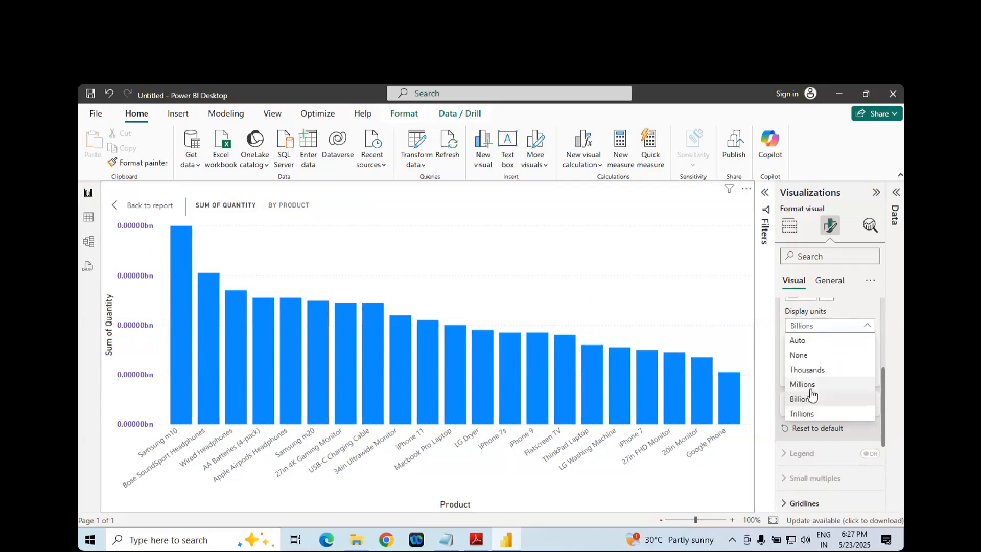
{"action": "left_click", "coordinate": [809, 341]}
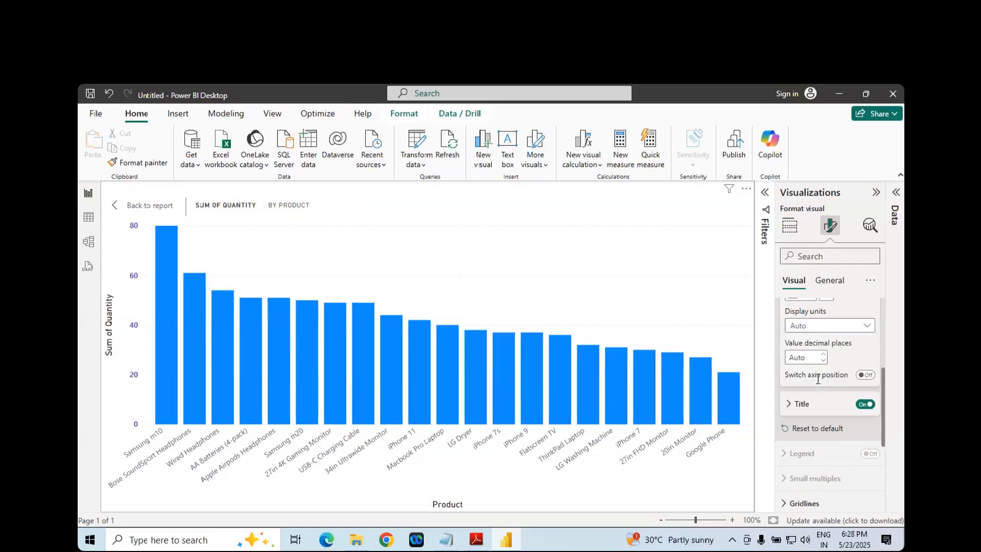
- Find the Title entry under Y-axis in the PDF notes and return to Power BI Desktop
{"action": "key", "text": "alt+Tab"}
{"action": "scroll", "coordinate": [419, 316], "scroll_direction": "down", "scroll_amount": 2}
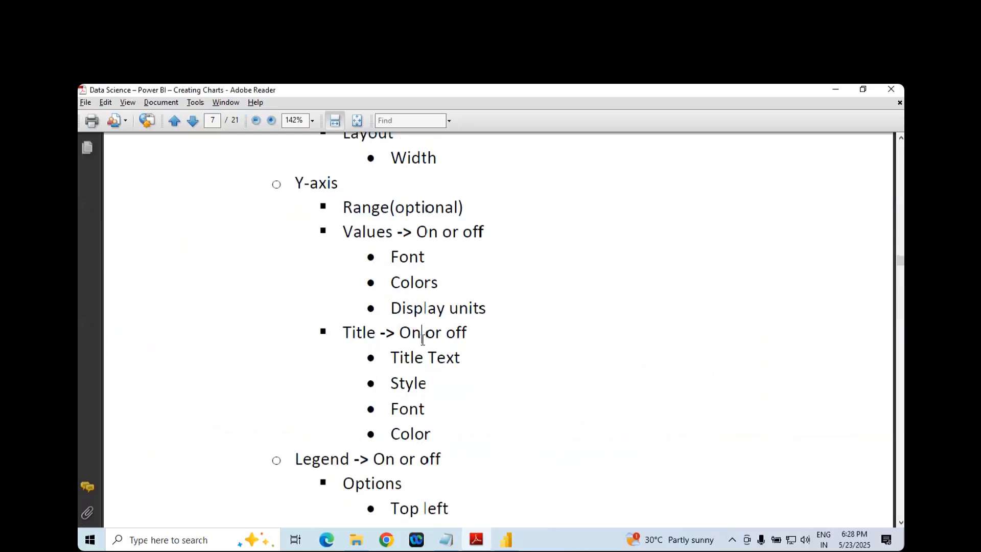
{"action": "key", "text": "alt+Tab"}
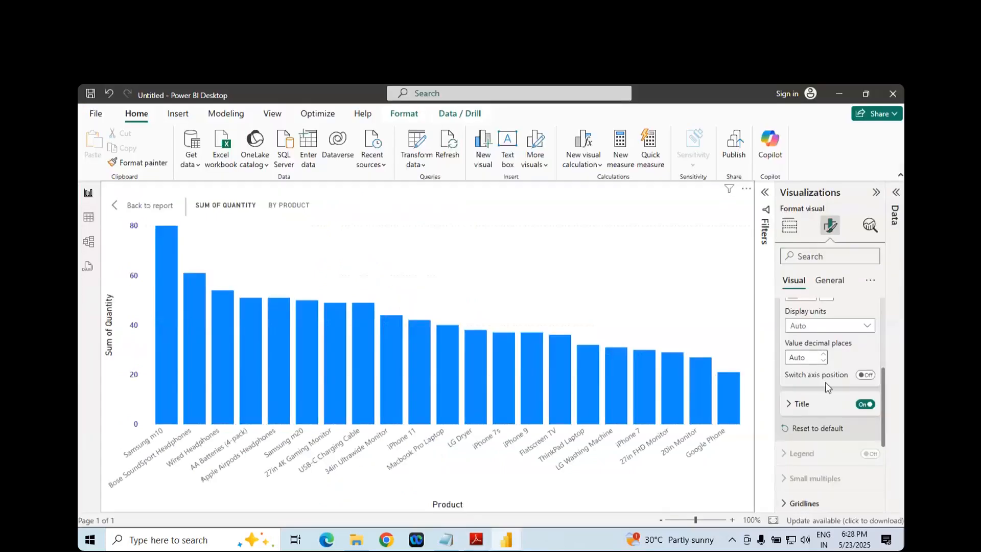
- Collapse the Y-axis Values settings and turn off the Y-axis title
{"action": "scroll", "coordinate": [791, 348], "scroll_direction": "up", "scroll_amount": 2}
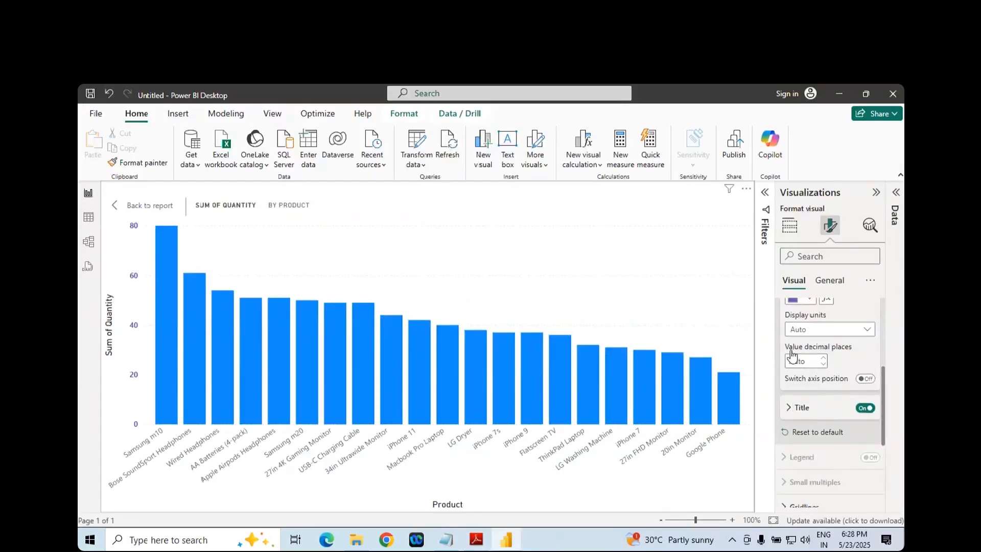
{"action": "scroll", "coordinate": [791, 352], "scroll_direction": "up", "scroll_amount": 3}
{"action": "left_click", "coordinate": [800, 398]}
{"action": "scroll", "coordinate": [801, 399], "scroll_direction": "down", "scroll_amount": 3}
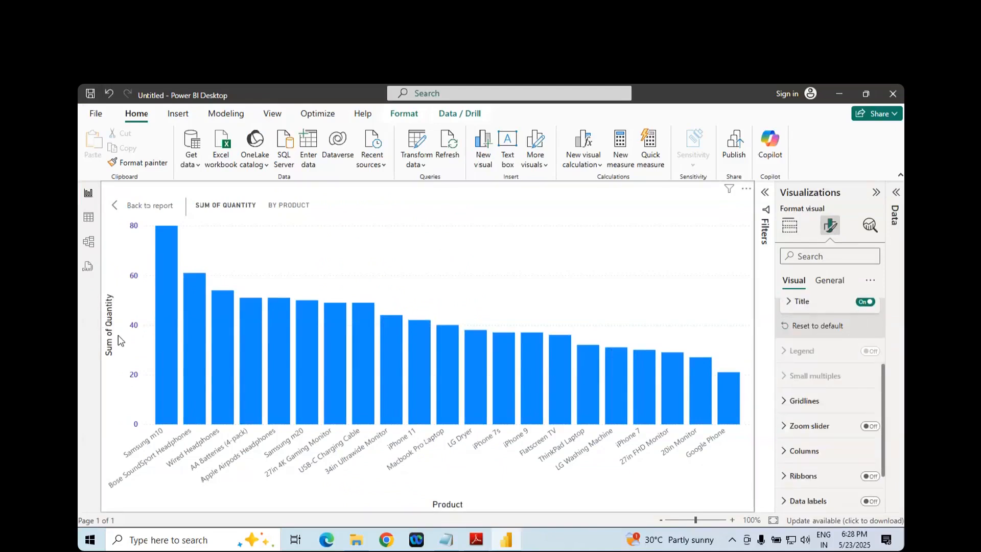
{"action": "left_click", "coordinate": [865, 302]}
{"action": "scroll", "coordinate": [862, 307], "scroll_direction": "up", "scroll_amount": 2}
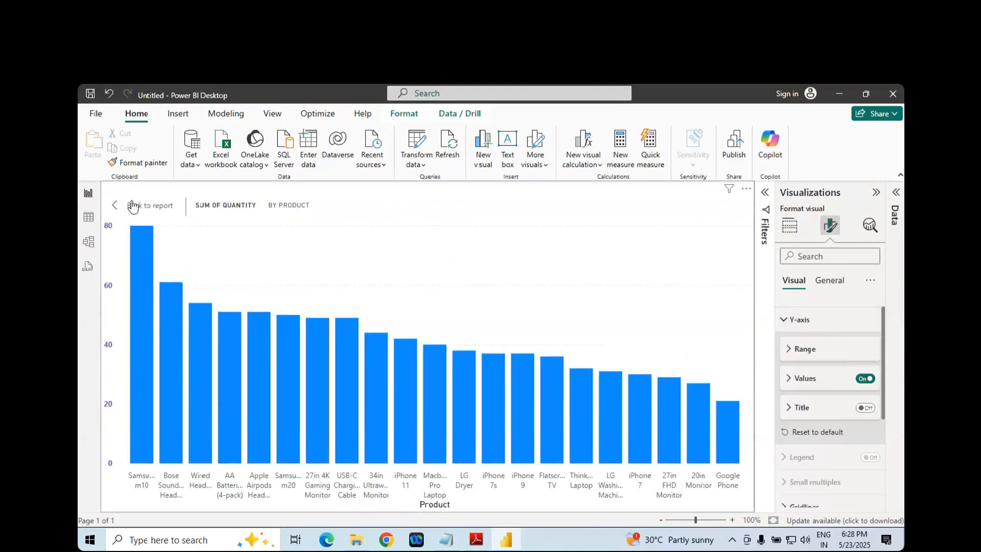
- Leave the chart's focus view, turn the Y-axis title on and make it bold, italic and underlined
{"action": "left_click", "coordinate": [131, 203]}
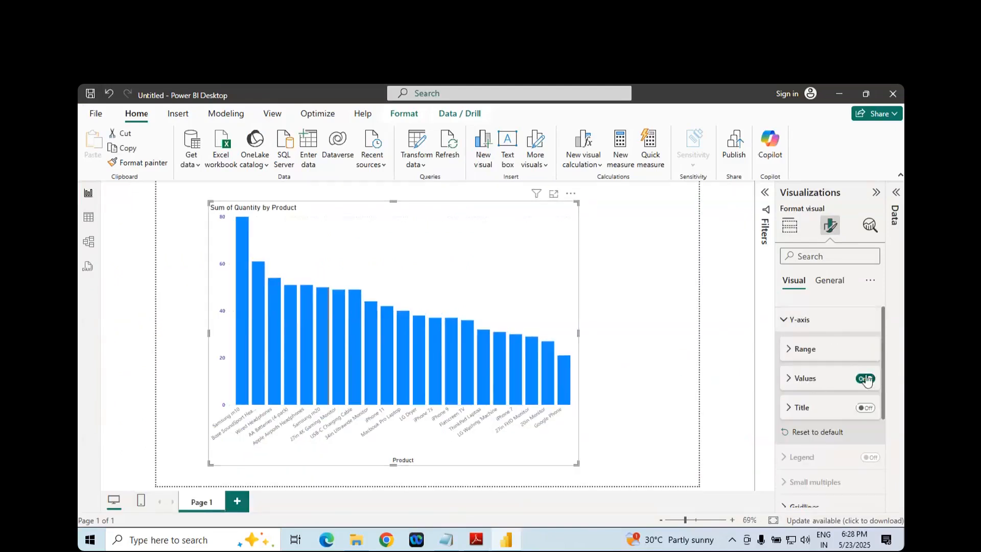
{"action": "left_click", "coordinate": [865, 408]}
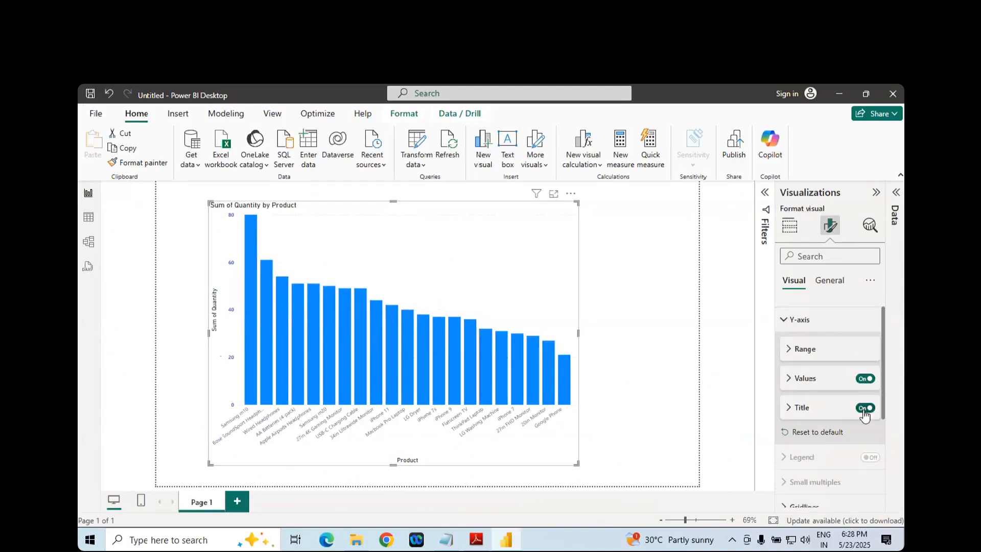
{"action": "left_click", "coordinate": [794, 407]}
{"action": "scroll", "coordinate": [801, 396], "scroll_direction": "down", "scroll_amount": 3}
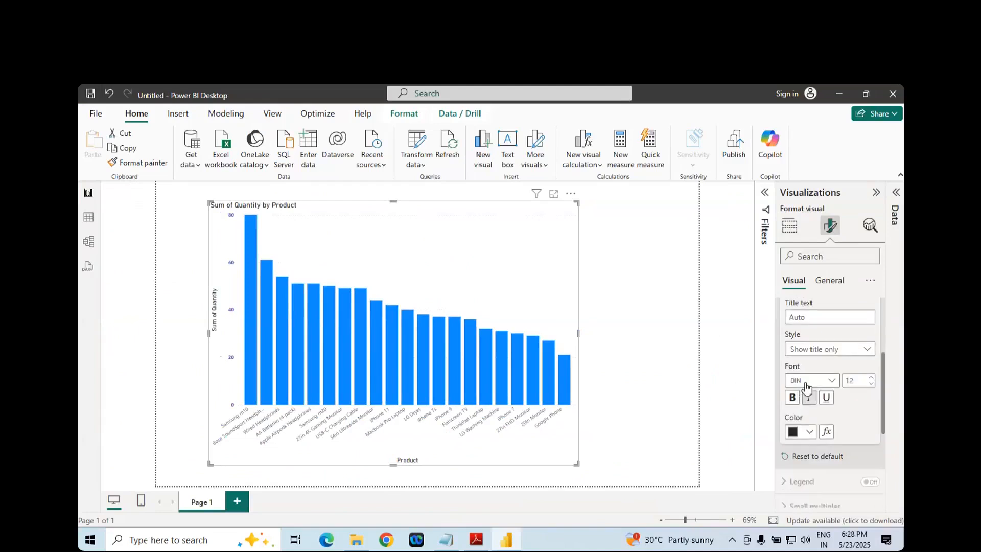
{"action": "left_click", "coordinate": [791, 398]}
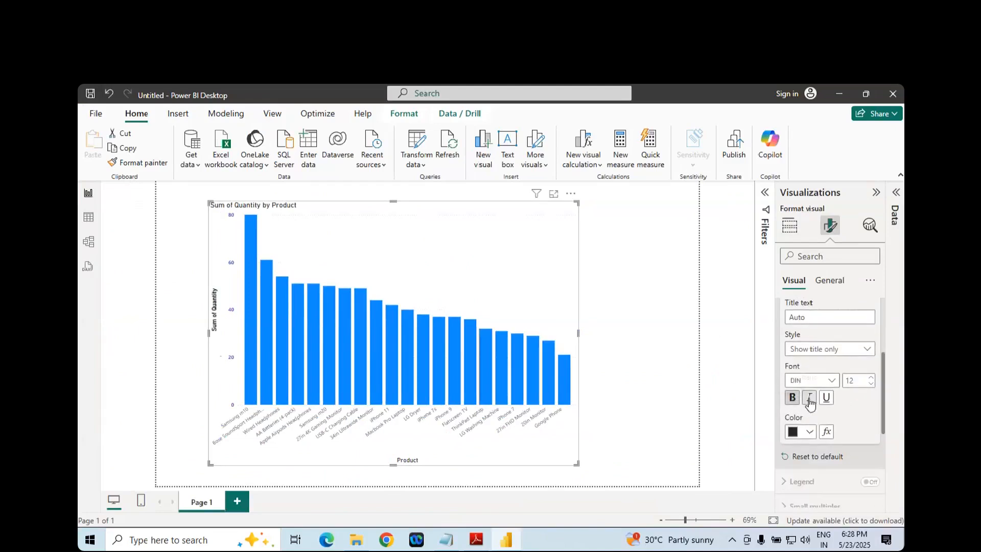
{"action": "left_click", "coordinate": [809, 397]}
{"action": "left_click", "coordinate": [826, 397]}
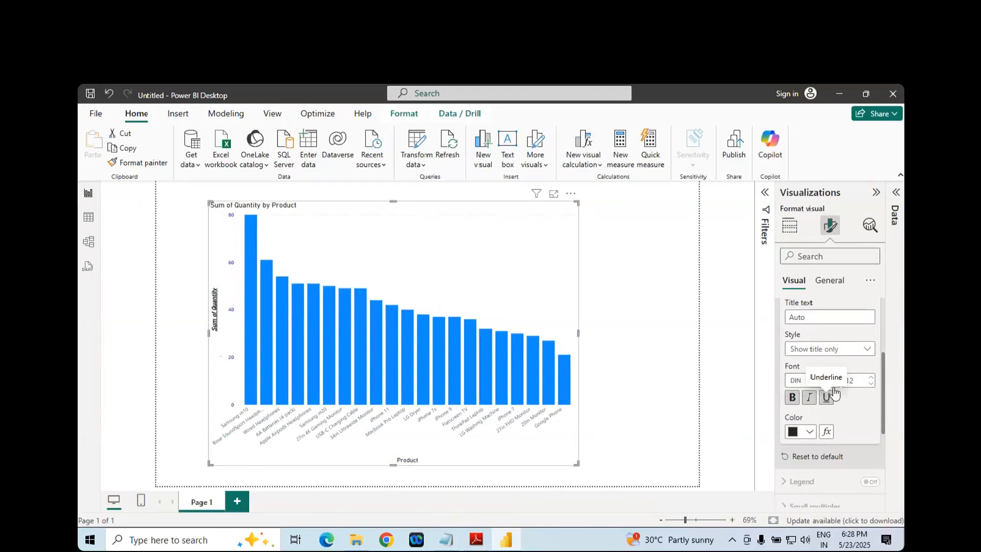
- Enlarge the chart in focus mode and reset the Y-axis formatting to default
{"action": "left_click", "coordinate": [554, 195]}
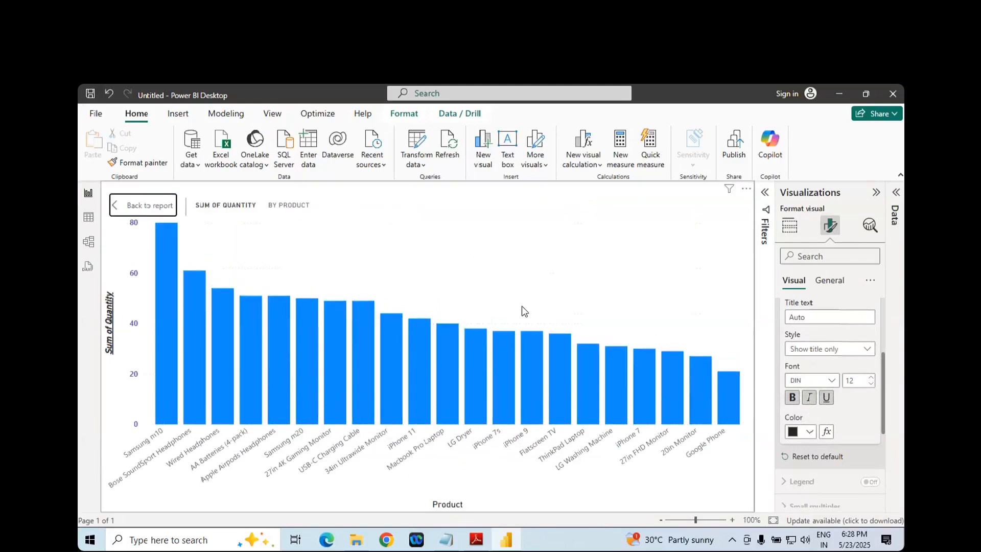
{"action": "scroll", "coordinate": [817, 393], "scroll_direction": "down", "scroll_amount": 3}
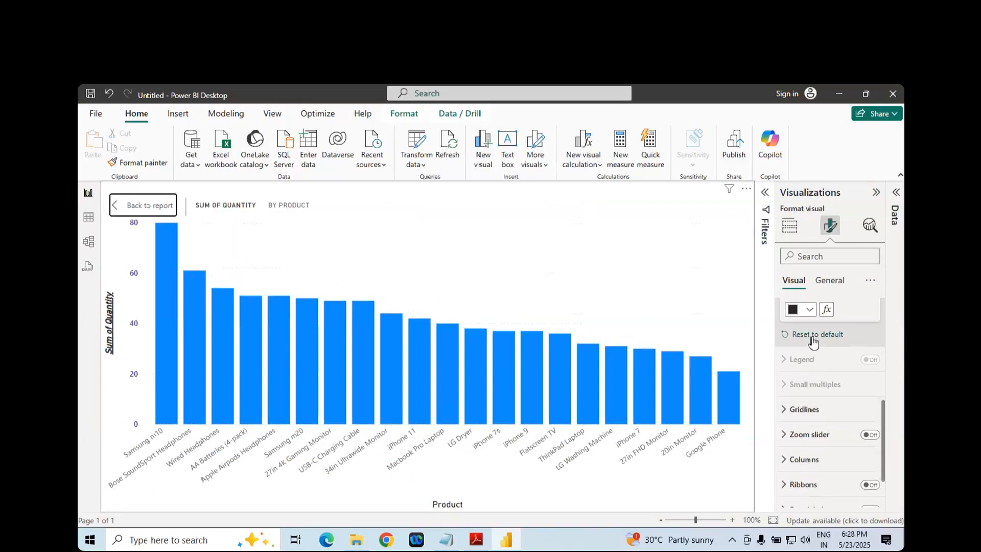
- Switch to the PDF notes and highlight the Legend entry below the Y-axis section
{"action": "key", "text": "alt+Tab"}
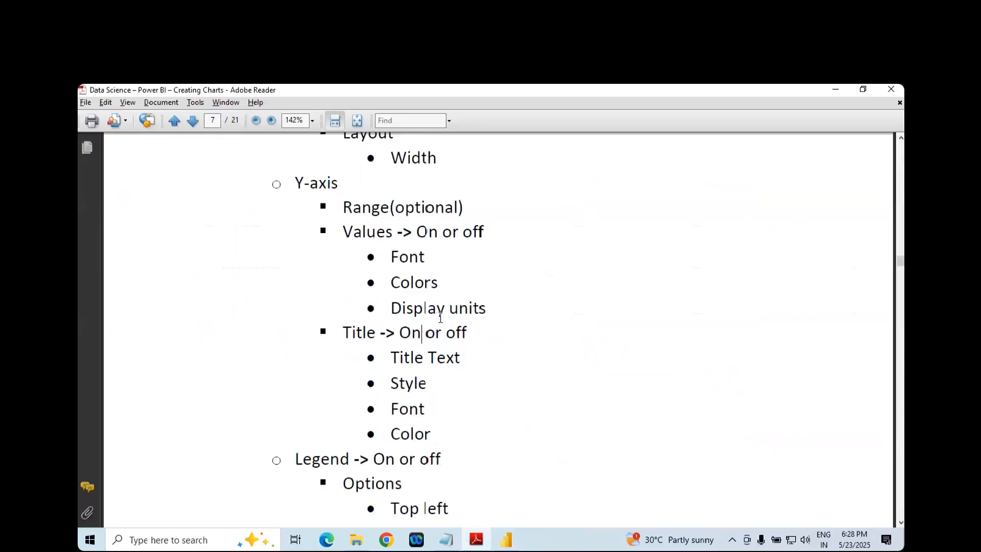
{"action": "scroll", "coordinate": [440, 316], "scroll_direction": "down", "scroll_amount": 5}
{"action": "double_click", "coordinate": [335, 250]}
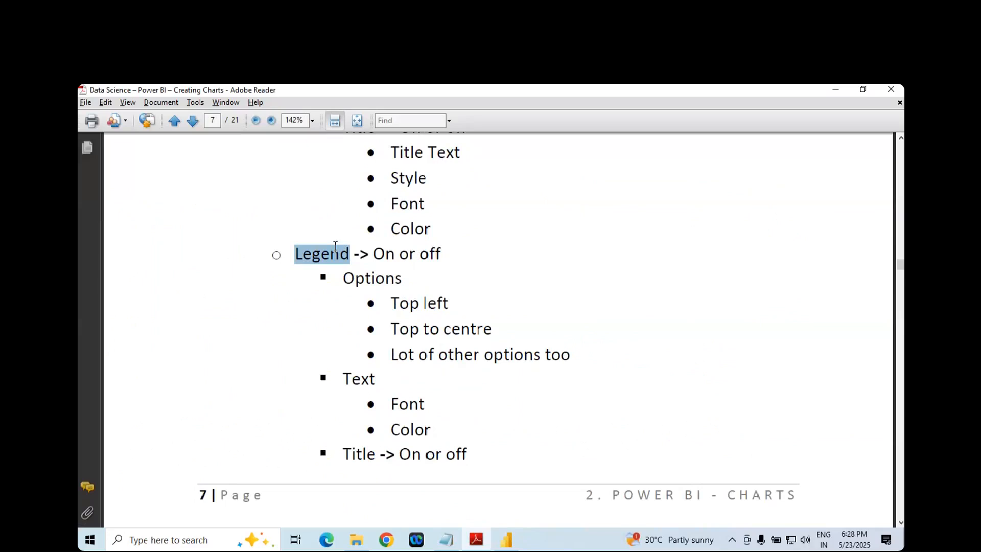
- Return to Power BI Desktop and examine the chart's Legend field well and its Legend formatting option
{"action": "key", "text": "alt+Tab"}
{"action": "scroll", "coordinate": [815, 409], "scroll_direction": "down", "scroll_amount": 1}
{"action": "scroll", "coordinate": [815, 409], "scroll_direction": "up", "scroll_amount": 5}
{"action": "left_click", "coordinate": [789, 225]}
{"action": "scroll", "coordinate": [816, 400], "scroll_direction": "down", "scroll_amount": 5}
{"action": "scroll", "coordinate": [814, 401], "scroll_direction": "up", "scroll_amount": 5}
{"action": "scroll", "coordinate": [808, 445], "scroll_direction": "down", "scroll_amount": 2}
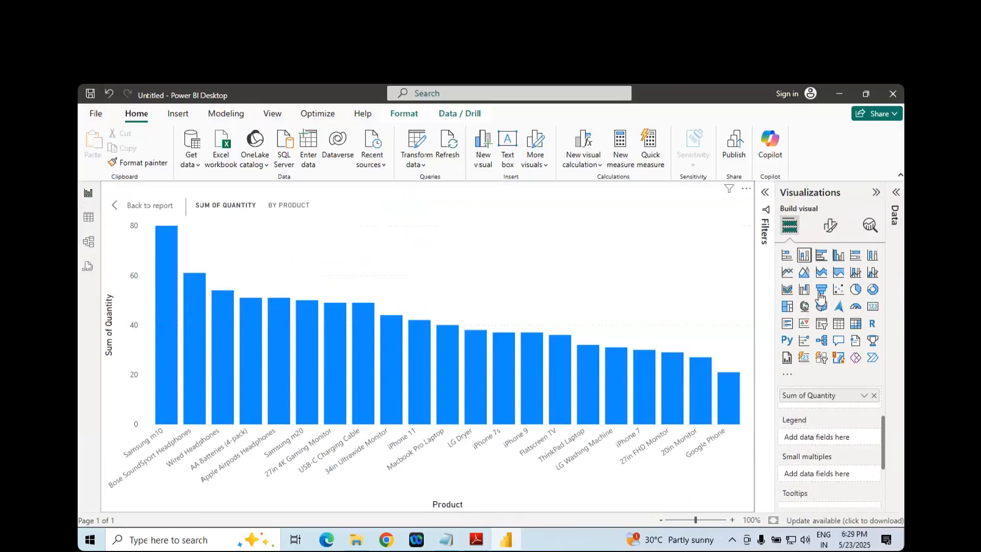
{"action": "left_click", "coordinate": [830, 226]}
{"action": "scroll", "coordinate": [813, 432], "scroll_direction": "down", "scroll_amount": 1}
{"action": "scroll", "coordinate": [813, 431], "scroll_direction": "up", "scroll_amount": 1}
- Switch to the PDF notes and read on past the Legend options to the Data labels entry
{"action": "key", "text": "alt+Tab"}
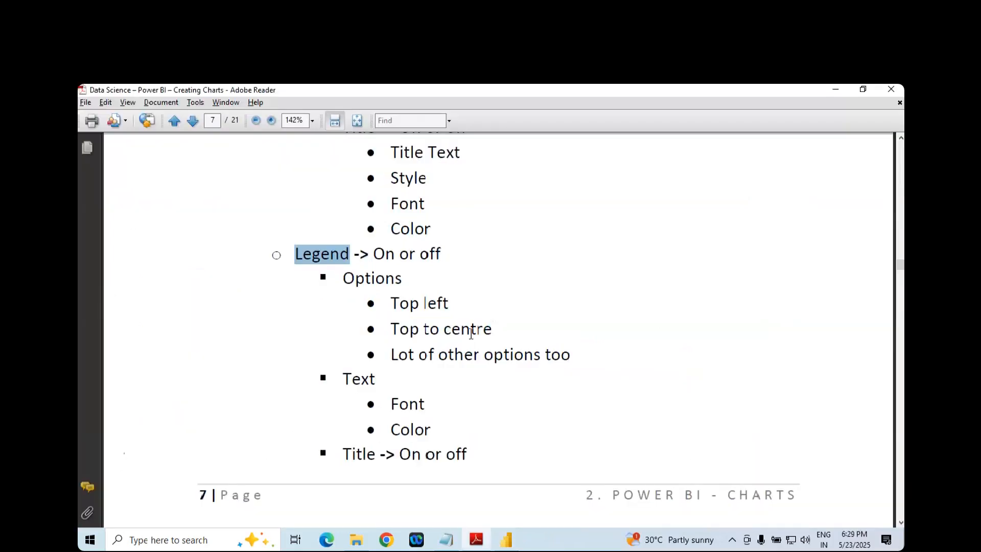
{"action": "scroll", "coordinate": [391, 318], "scroll_direction": "down", "scroll_amount": 10}
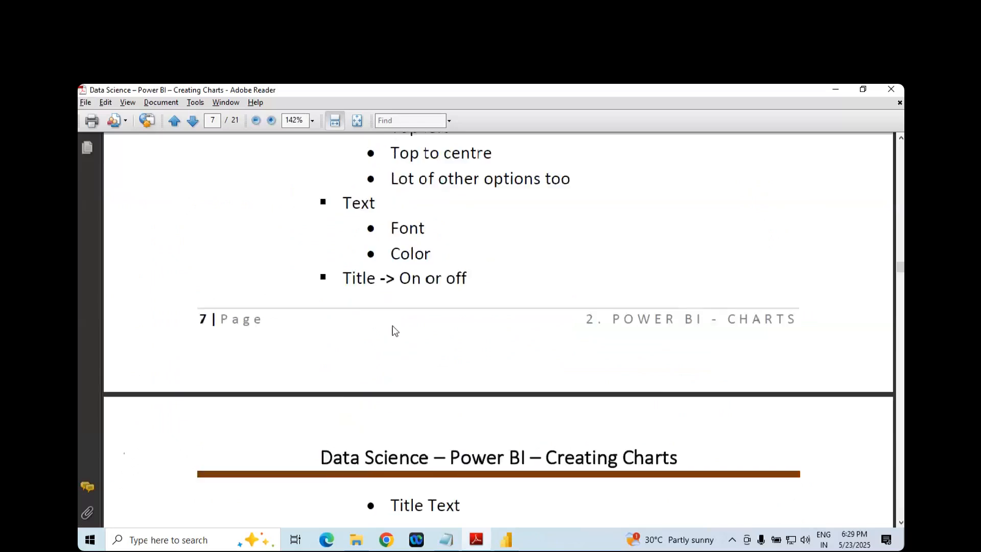
{"action": "scroll", "coordinate": [392, 324], "scroll_direction": "down", "scroll_amount": 1}
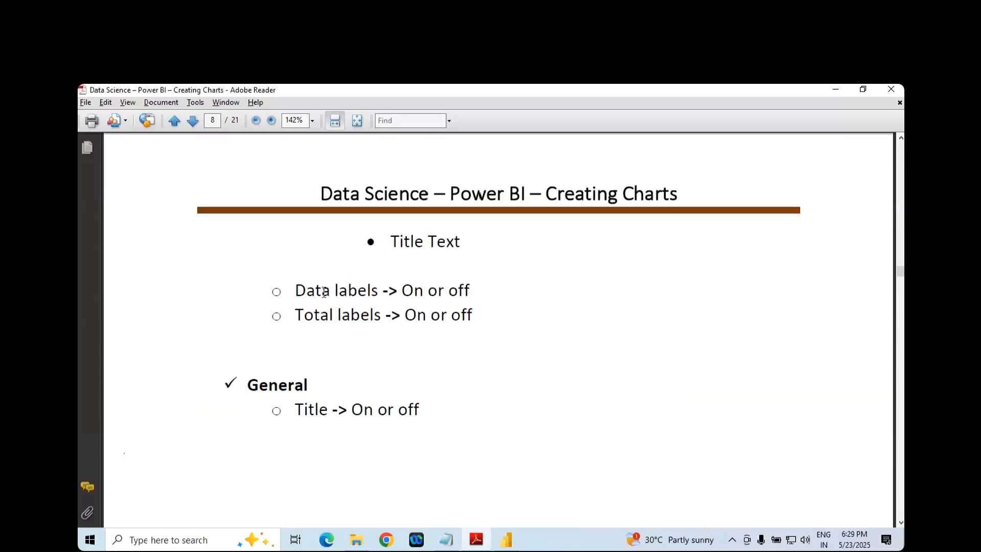
{"action": "double_click", "coordinate": [324, 291]}
{"action": "double_click", "coordinate": [369, 296]}
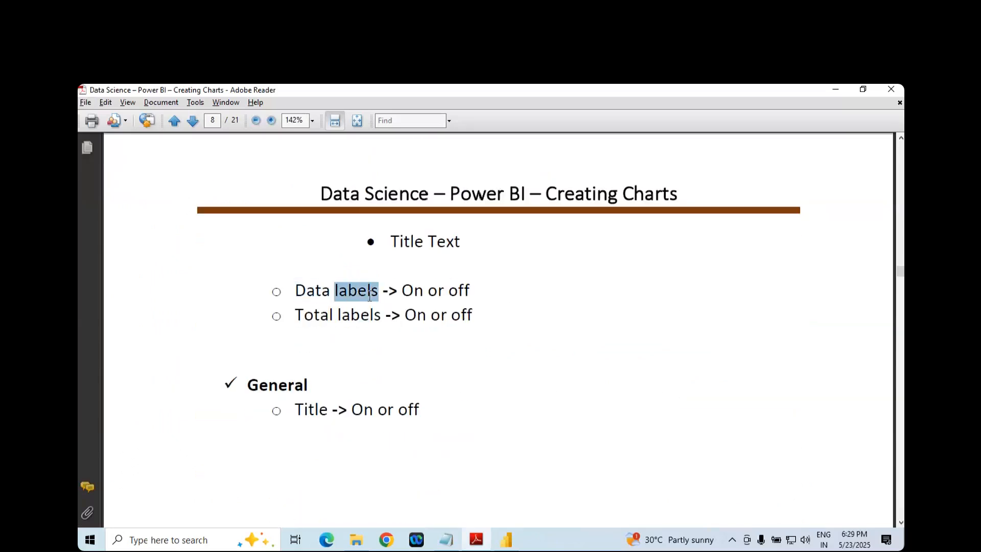
{"action": "left_click", "coordinate": [314, 293]}
- Switch back to Power BI Desktop and locate the Data labels setting among the visual's formatting options
{"action": "key", "text": "alt+Tab"}
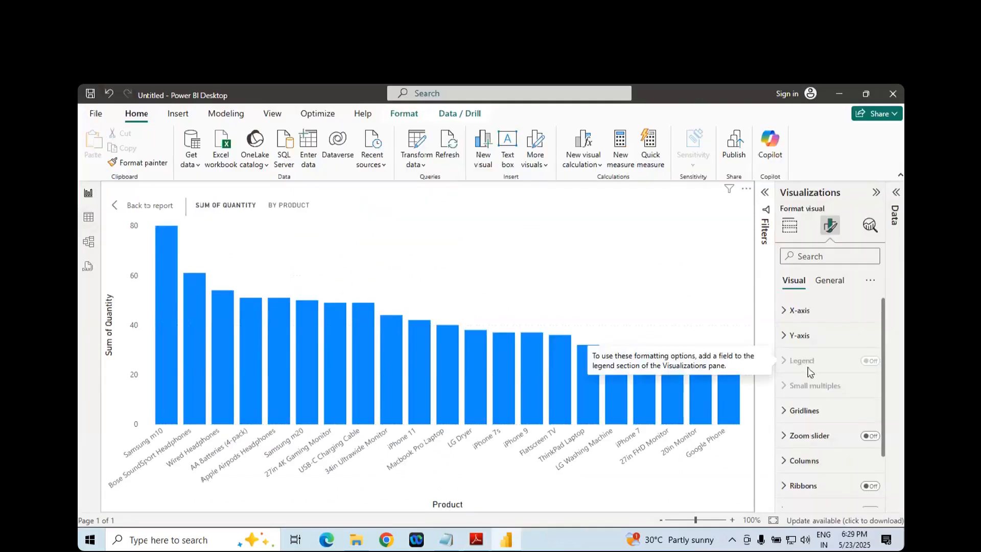
{"action": "scroll", "coordinate": [807, 369], "scroll_direction": "down", "scroll_amount": 2}
{"action": "scroll", "coordinate": [812, 365], "scroll_direction": "up", "scroll_amount": 2}
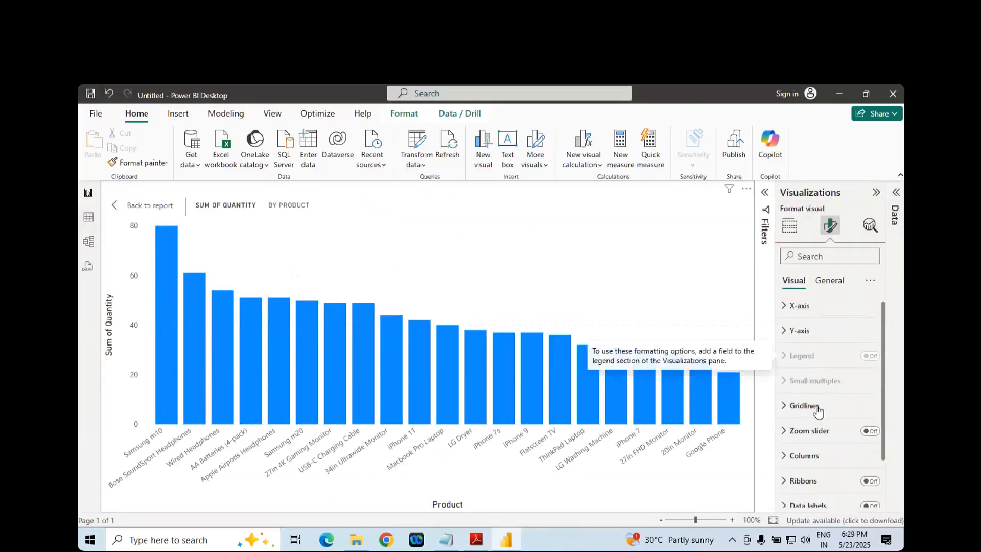
{"action": "scroll", "coordinate": [800, 374], "scroll_direction": "down", "scroll_amount": 2}
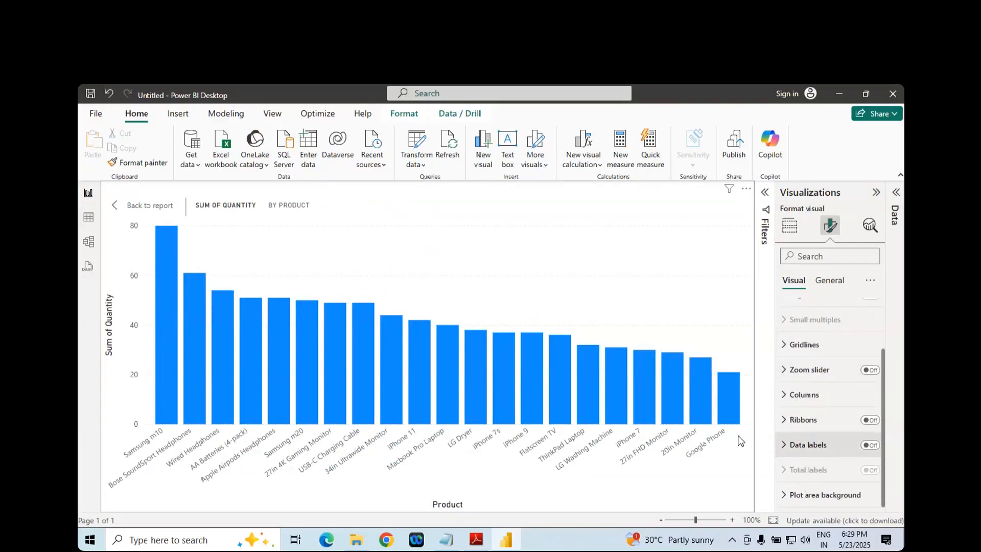
- Review the Data labels and Total labels entries in the PDF notes
{"action": "key", "text": "alt+Tab"}
{"action": "left_click_drag", "start_coordinate": [296, 290], "coordinate": [379, 291]}
{"action": "left_click", "coordinate": [486, 298]}
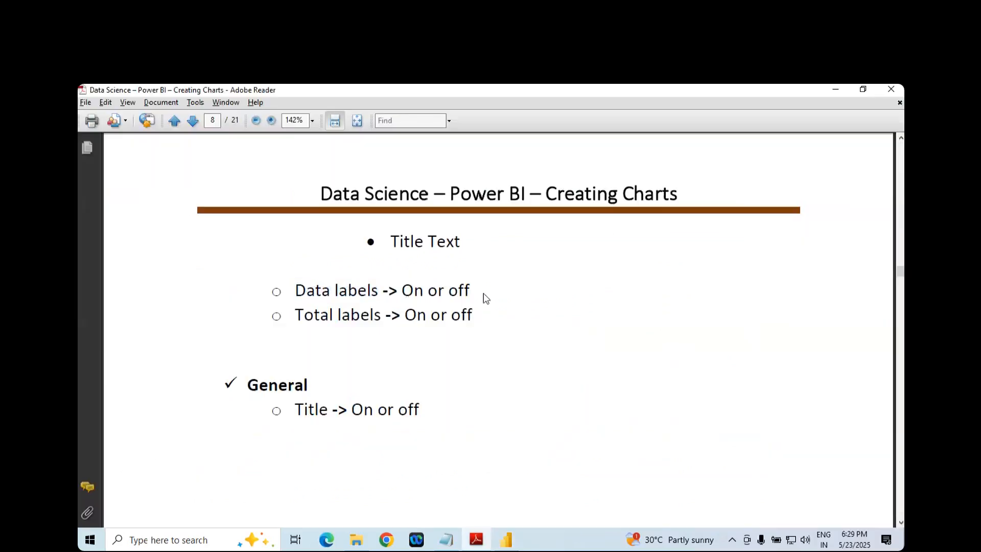
{"action": "left_click", "coordinate": [314, 315]}
{"action": "left_click", "coordinate": [434, 321]}
- Return to Power BI Desktop and toggle the chart's data labels on and off, leaving them on
{"action": "key", "text": "alt+Tab"}
{"action": "left_click", "coordinate": [872, 449]}
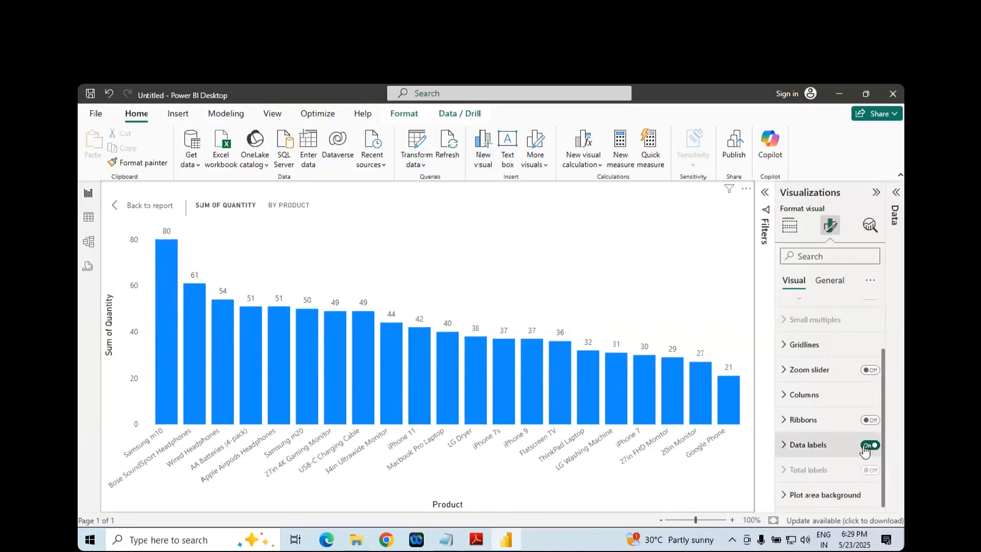
{"action": "left_click", "coordinate": [875, 451]}
{"action": "left_click", "coordinate": [875, 449]}
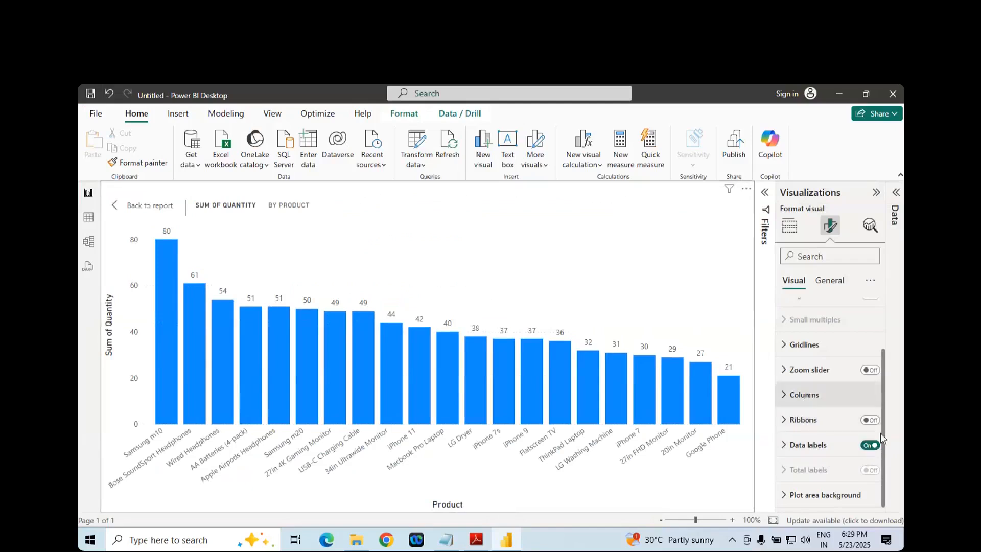
{"action": "left_click", "coordinate": [868, 447]}
{"action": "left_click", "coordinate": [870, 447]}
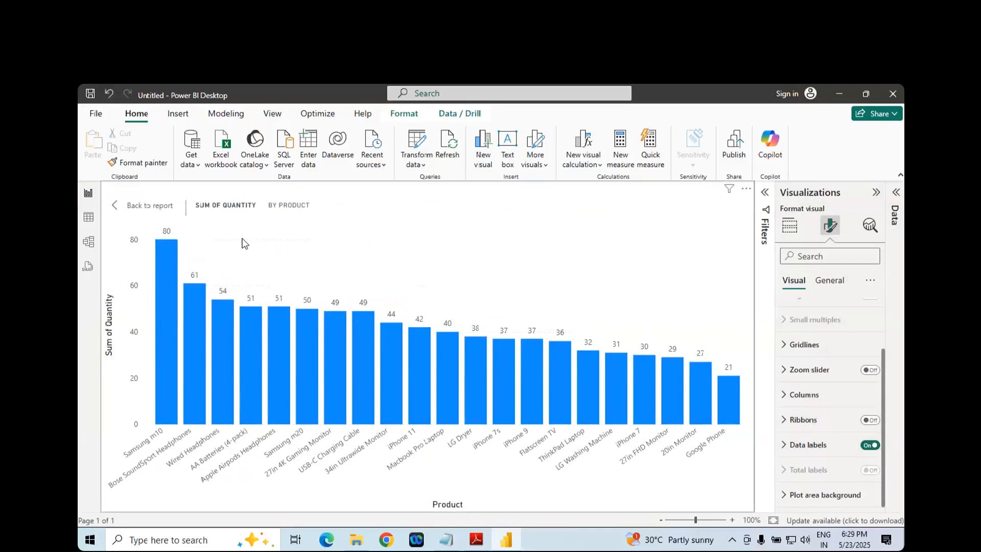
- Highlight the Samsung m10 and USB-C Charging Cable columns one after the other, clearing each highlight
{"action": "left_click", "coordinate": [167, 263]}
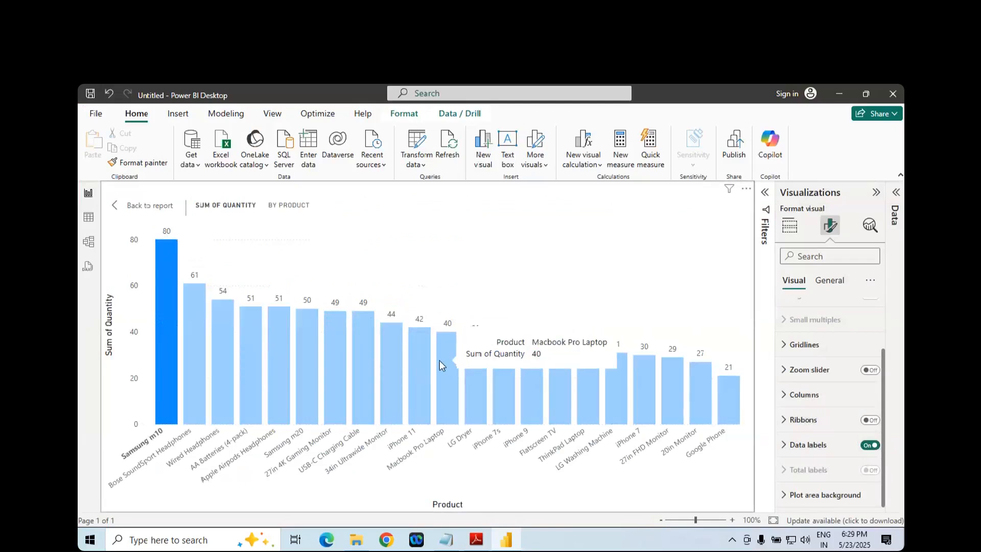
{"action": "left_click", "coordinate": [182, 342]}
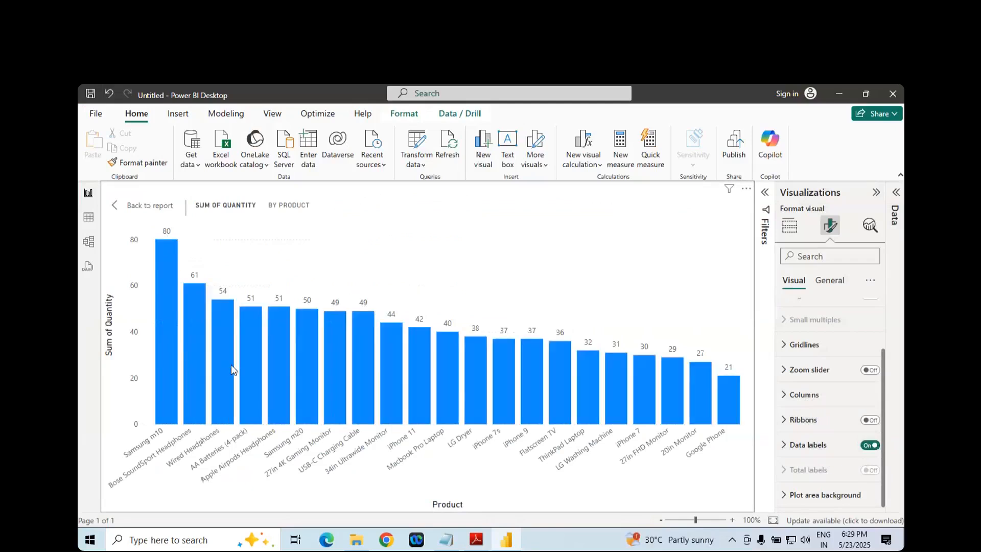
{"action": "left_click", "coordinate": [357, 382]}
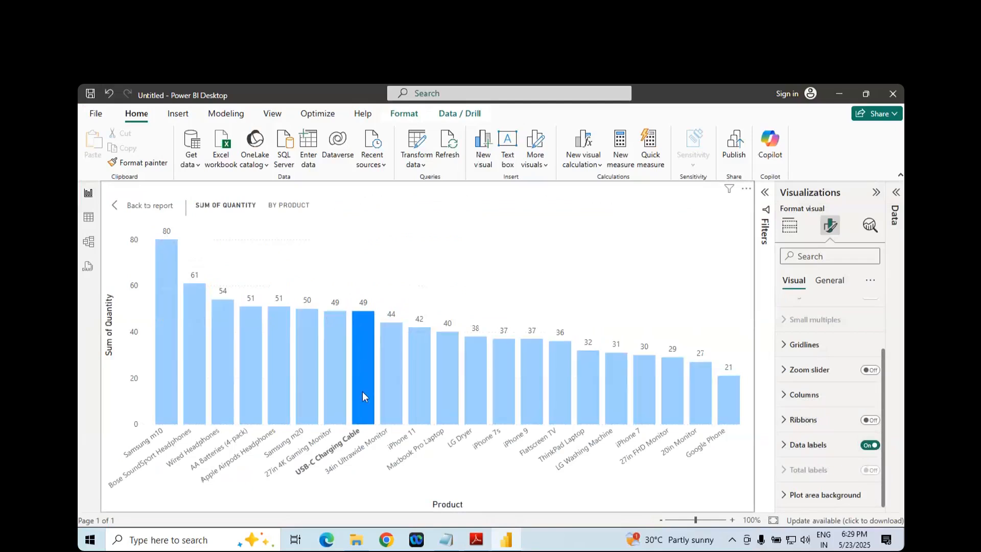
{"action": "left_click", "coordinate": [369, 345]}
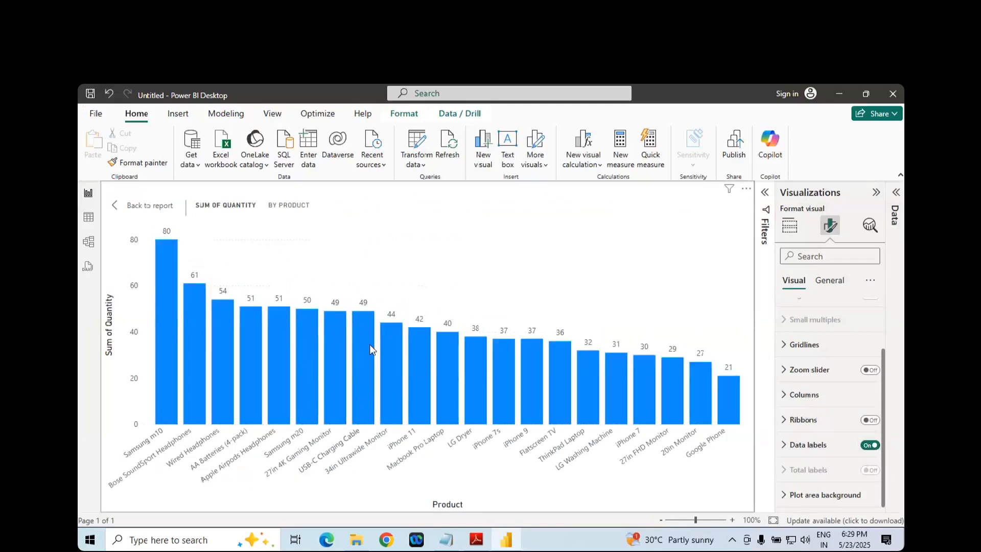
- Expand the data label settings, try the Vertical orientation and restore Horizontal
{"action": "left_click", "coordinate": [789, 445]}
{"action": "scroll", "coordinate": [799, 403], "scroll_direction": "down", "scroll_amount": 3}
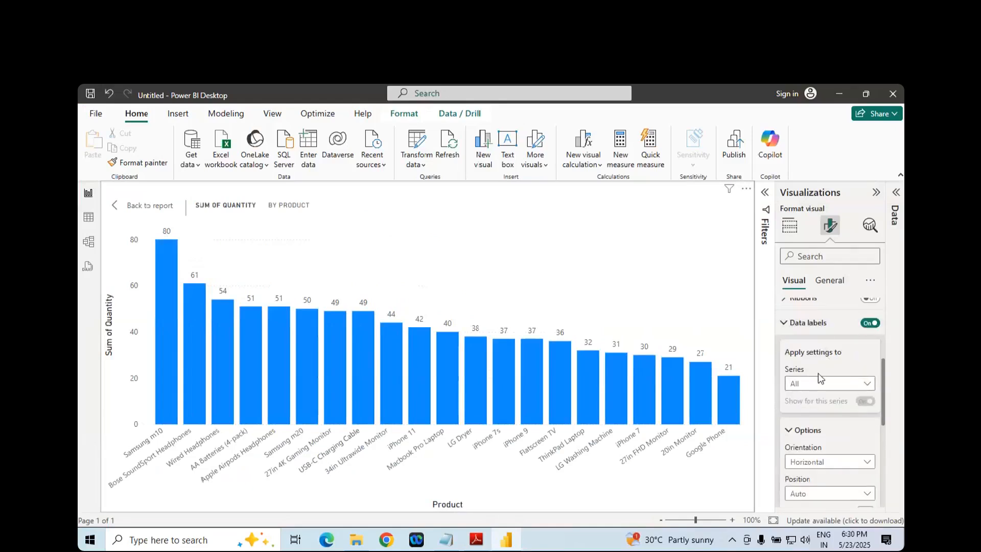
{"action": "scroll", "coordinate": [844, 366], "scroll_direction": "down", "scroll_amount": 2}
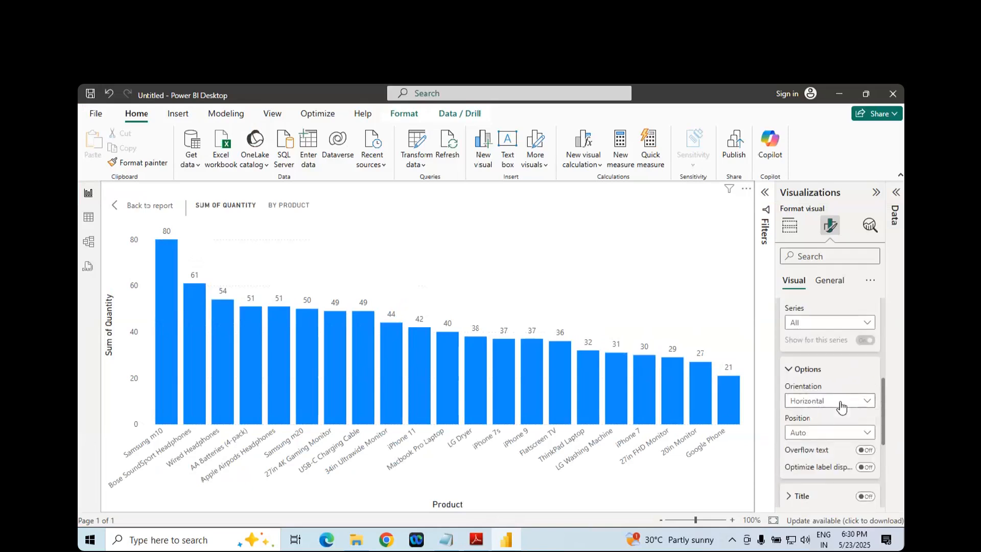
{"action": "left_click", "coordinate": [841, 407]}
{"action": "left_click", "coordinate": [807, 415]}
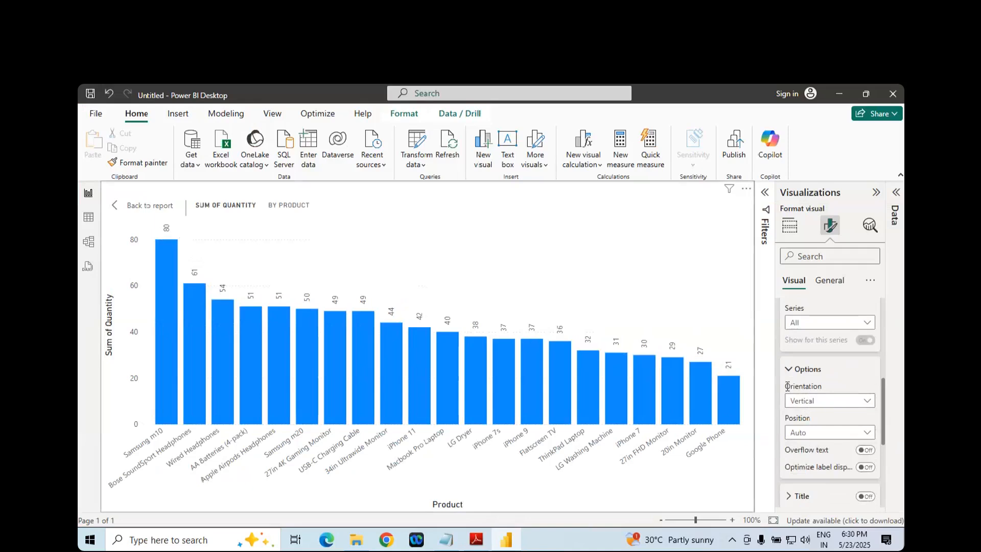
{"action": "left_click", "coordinate": [823, 406]}
{"action": "left_click", "coordinate": [808, 432]}
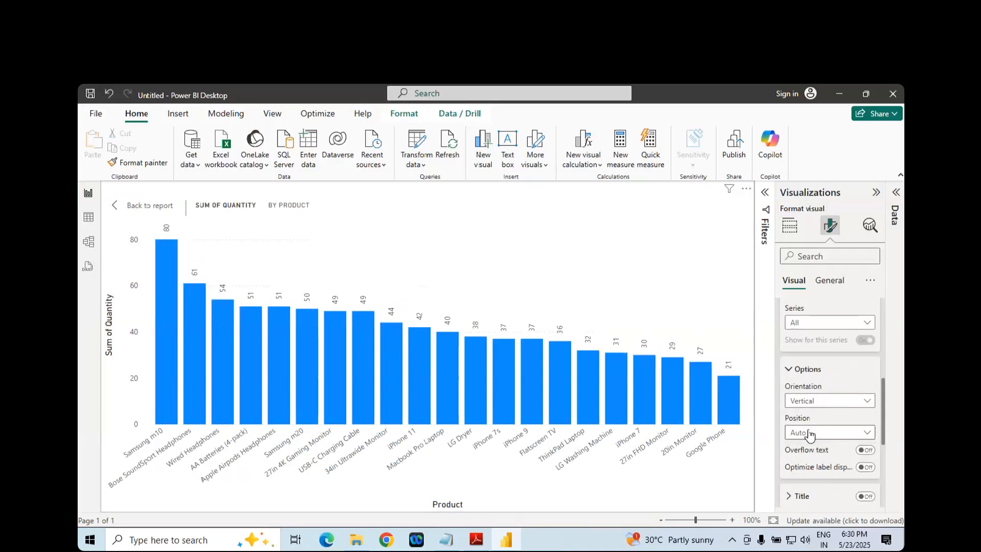
- Try the data label positions Inside end, Outside end and Inside center, and set Inside base
{"action": "left_click", "coordinate": [813, 433]}
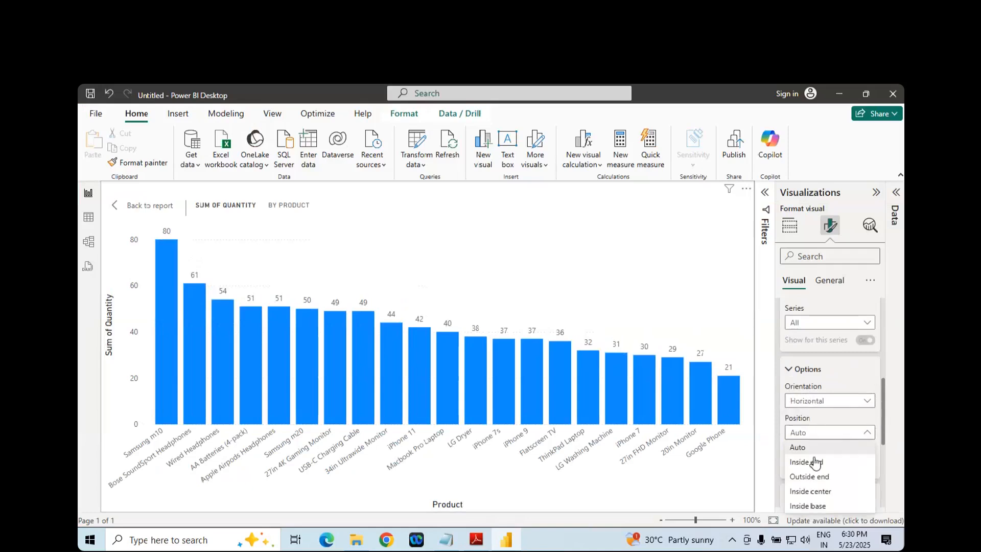
{"action": "left_click", "coordinate": [817, 462]}
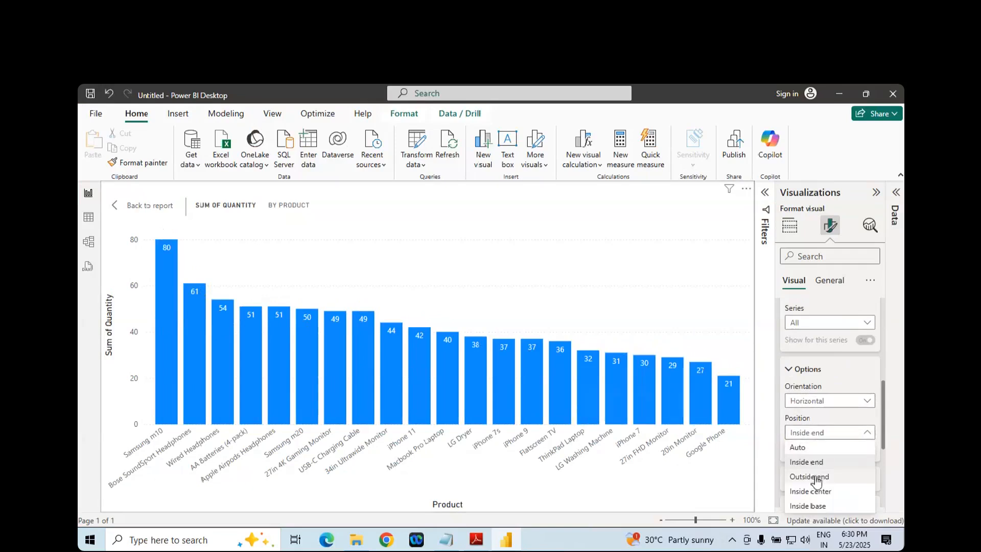
{"action": "left_click", "coordinate": [816, 476]}
{"action": "left_click", "coordinate": [827, 435]}
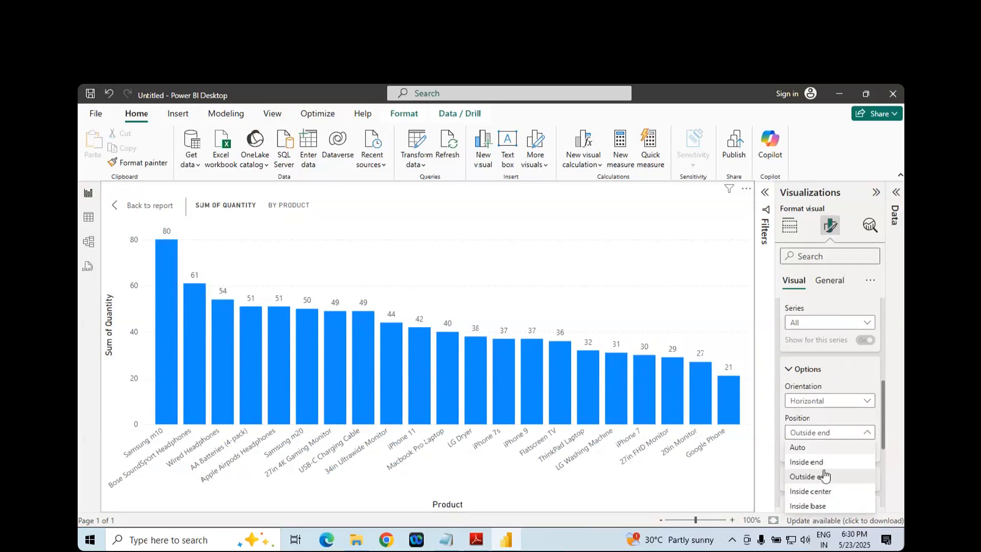
{"action": "left_click", "coordinate": [821, 492]}
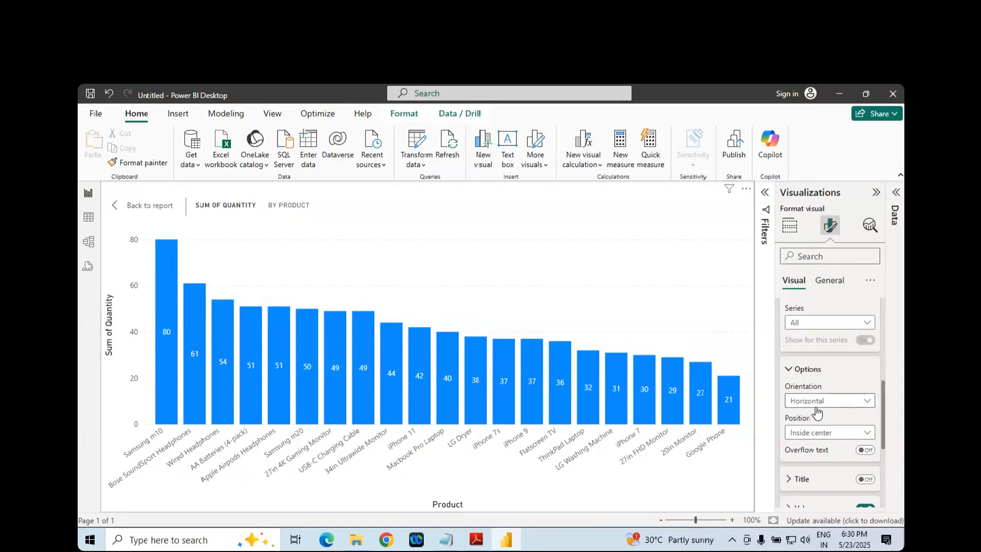
{"action": "left_click", "coordinate": [830, 438]}
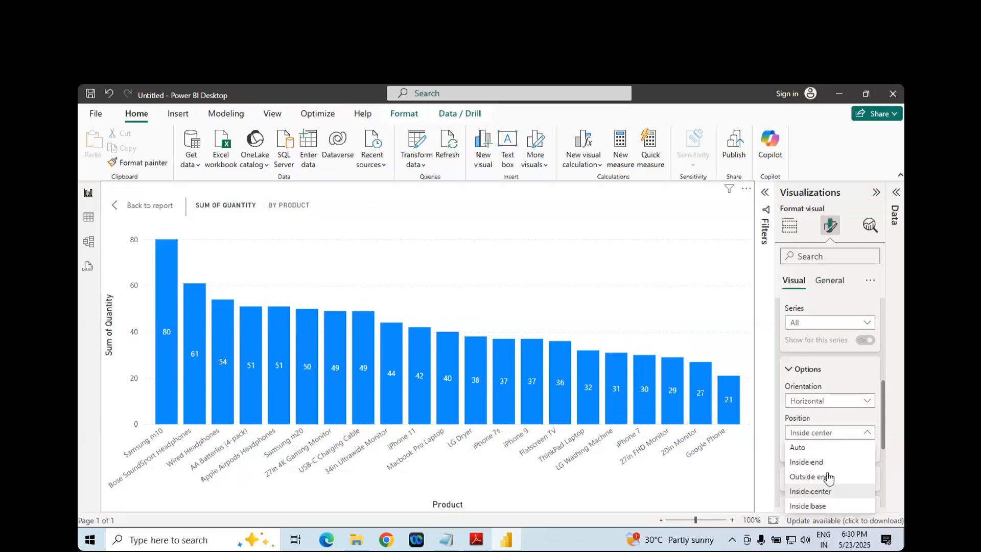
{"action": "left_click", "coordinate": [819, 506]}
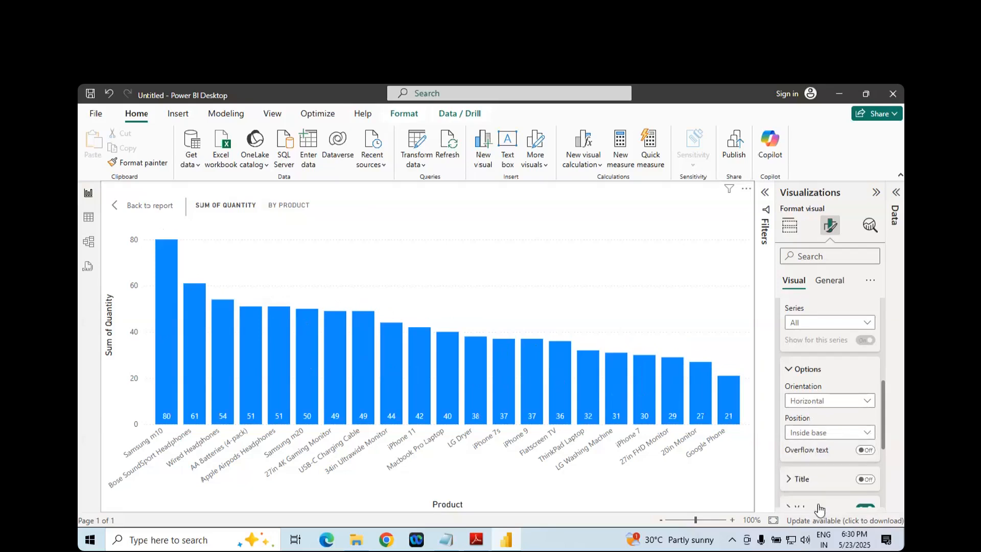
- Set the data label position to Auto
{"action": "left_click", "coordinate": [819, 435]}
{"action": "left_click", "coordinate": [800, 446]}
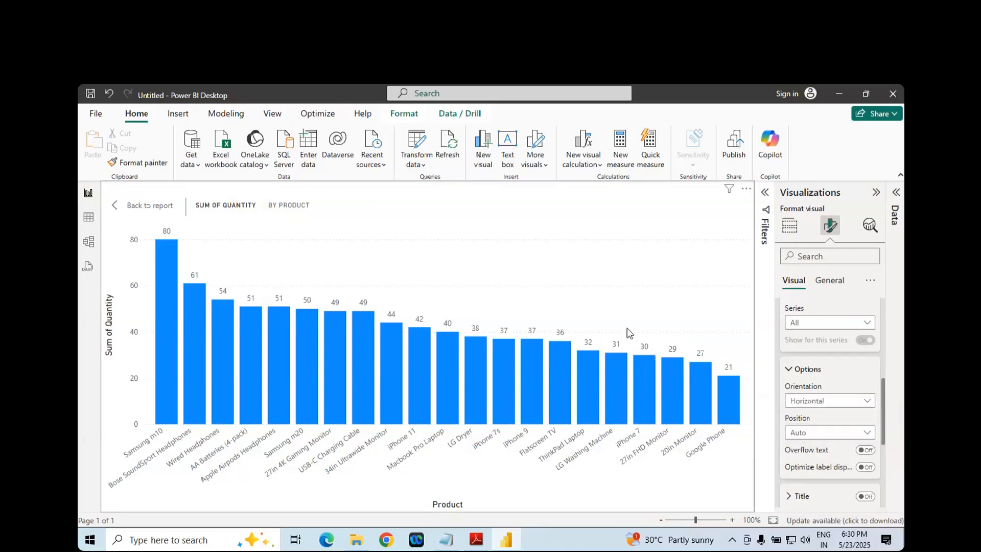
{"action": "key", "text": "alt+Tab"}
{"action": "key", "text": "alt+Tab"}
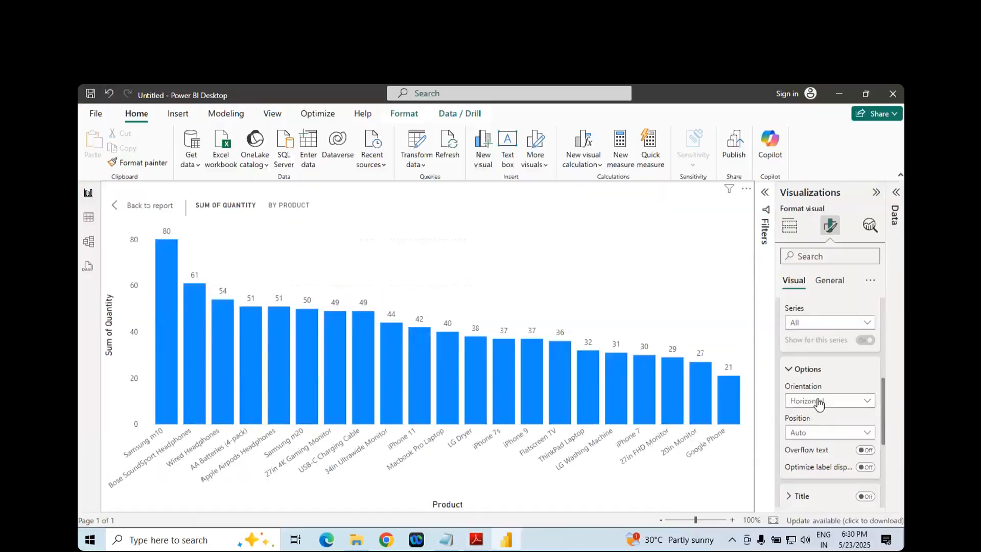
- Look through the data label options, collapse the section and turn the chart's data labels off
{"action": "scroll", "coordinate": [839, 387], "scroll_direction": "down", "scroll_amount": 2}
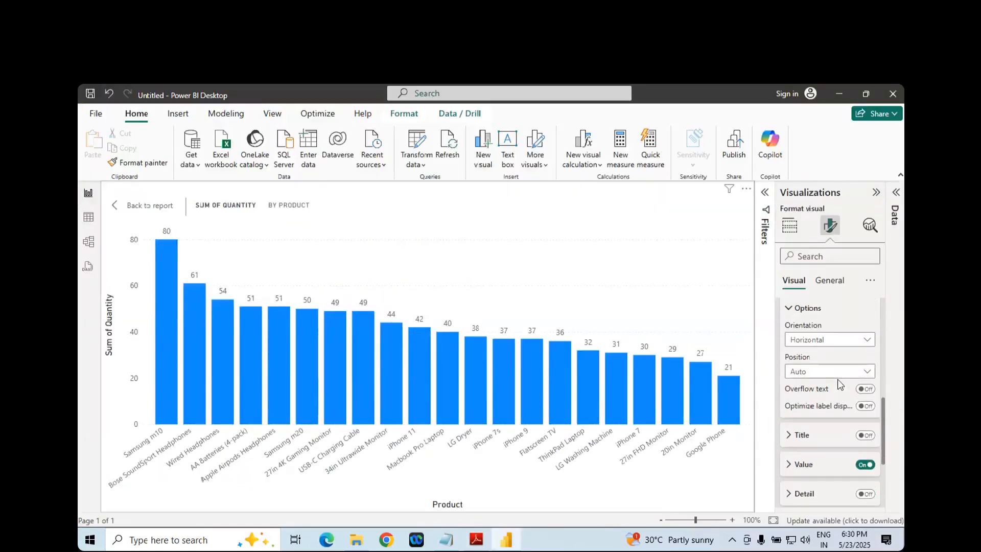
{"action": "scroll", "coordinate": [838, 384], "scroll_direction": "up", "scroll_amount": 2}
{"action": "scroll", "coordinate": [838, 382], "scroll_direction": "up", "scroll_amount": 1}
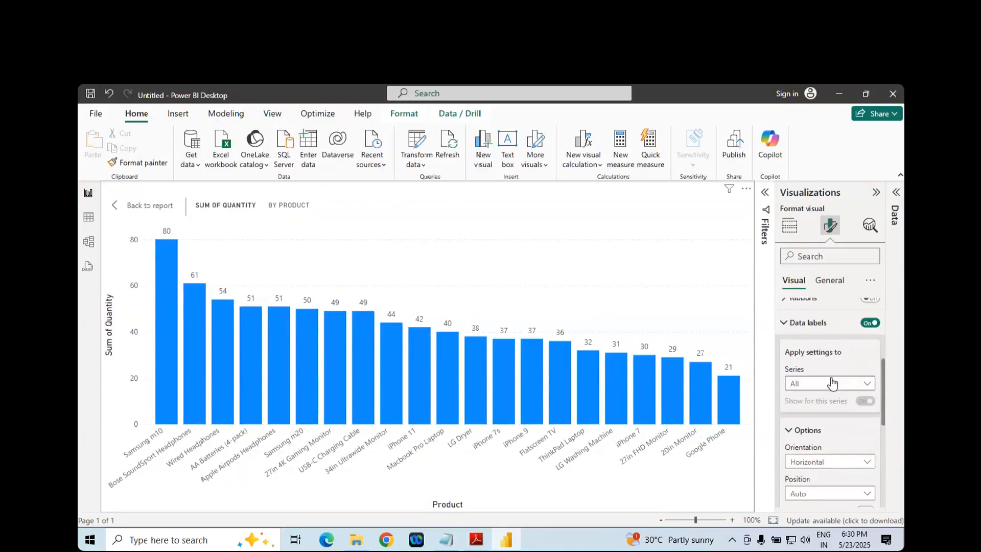
{"action": "scroll", "coordinate": [832, 388], "scroll_direction": "down", "scroll_amount": 1}
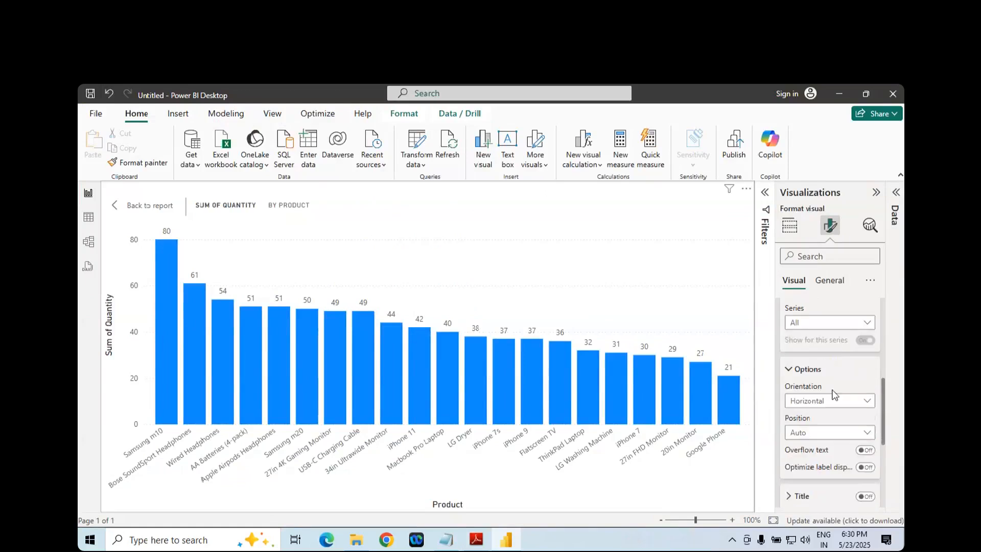
{"action": "scroll", "coordinate": [843, 438], "scroll_direction": "down", "scroll_amount": 1}
{"action": "scroll", "coordinate": [838, 429], "scroll_direction": "down", "scroll_amount": 1}
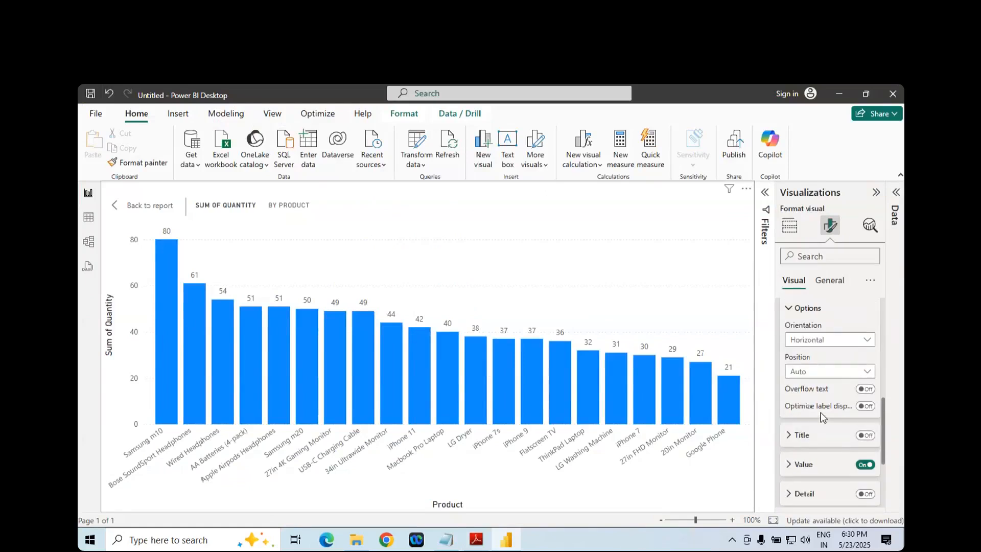
{"action": "scroll", "coordinate": [822, 416], "scroll_direction": "up", "scroll_amount": 3}
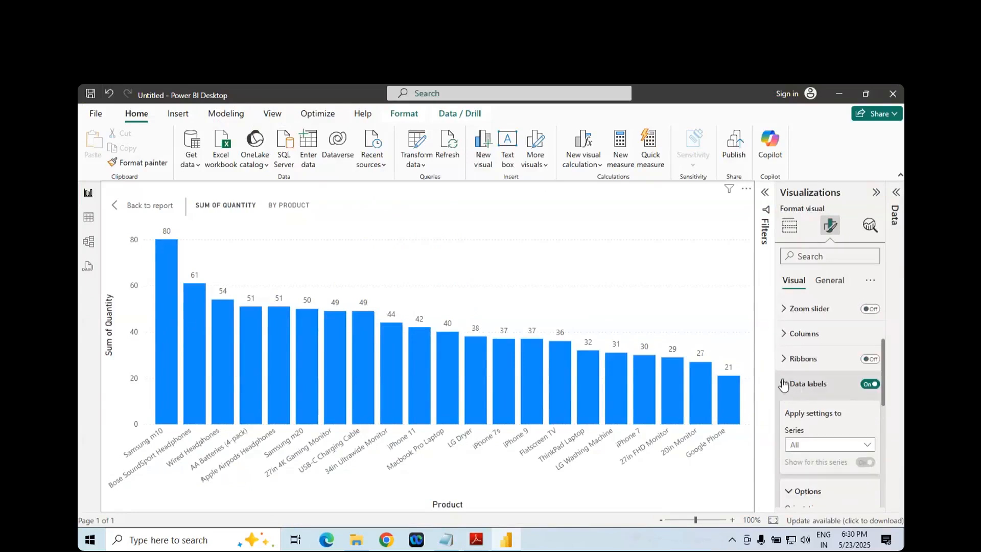
{"action": "left_click", "coordinate": [783, 384]}
{"action": "left_click", "coordinate": [865, 445]}
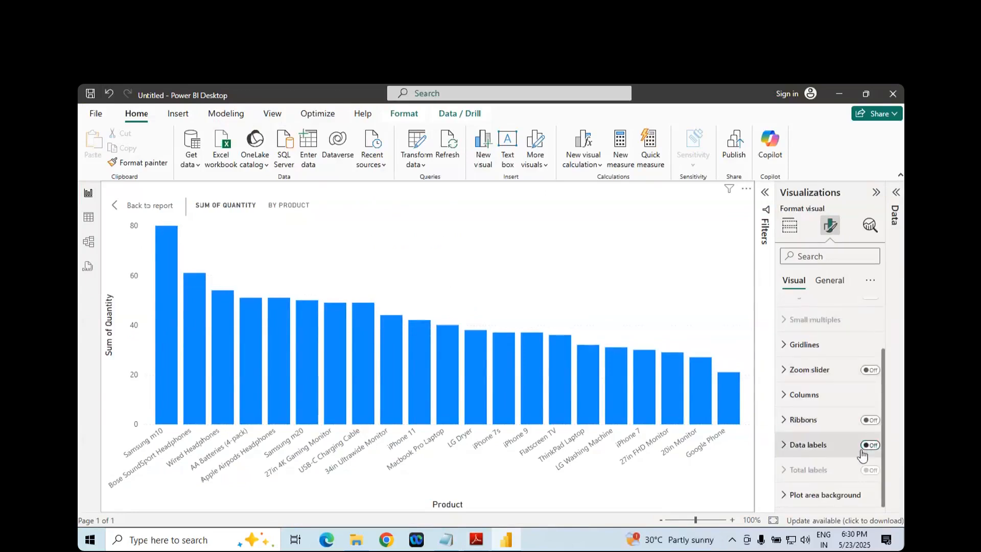
- Check the Total labels entry in the Adobe Reader notes and return to Power BI Desktop
{"action": "key", "text": "alt+Tab"}
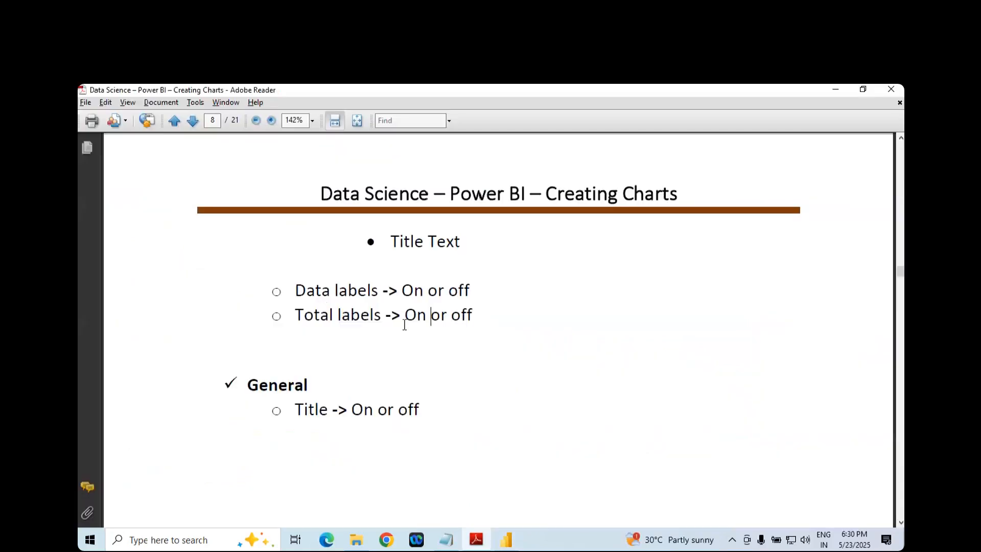
{"action": "double_click", "coordinate": [312, 307]}
{"action": "left_click", "coordinate": [350, 315]}
{"action": "key", "text": "alt+Tab"}
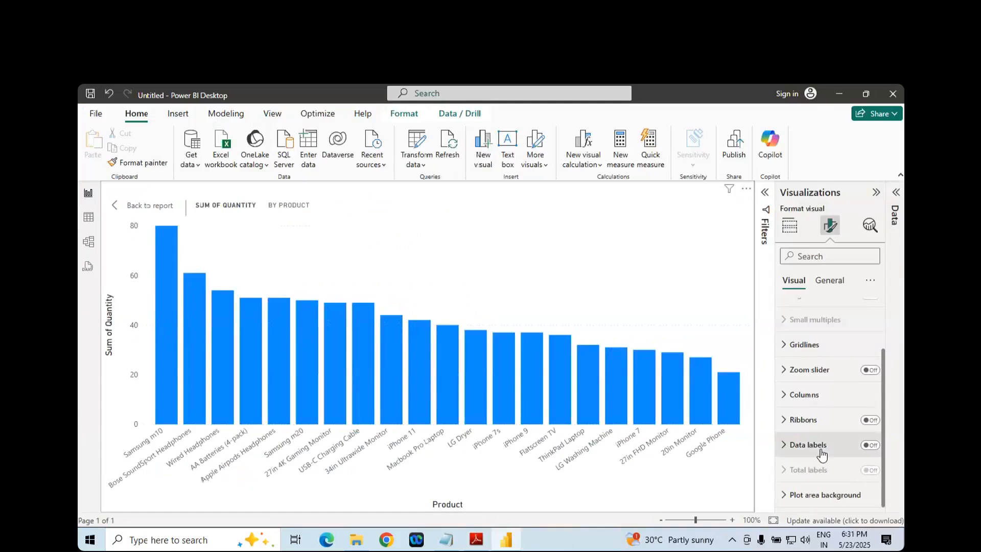
- Consult the General section and its Title entry in the Adobe Reader notes, and show the chart's General formatting options in Power BI Desktop
{"action": "key", "text": "alt+Tab"}
{"action": "scroll", "coordinate": [368, 346], "scroll_direction": "down", "scroll_amount": 1}
{"action": "double_click", "coordinate": [297, 330]}
{"action": "key", "text": "alt+Tab"}
{"action": "left_click", "coordinate": [828, 284]}
{"action": "key", "text": "alt+Tab"}
{"action": "left_click", "coordinate": [352, 357]}
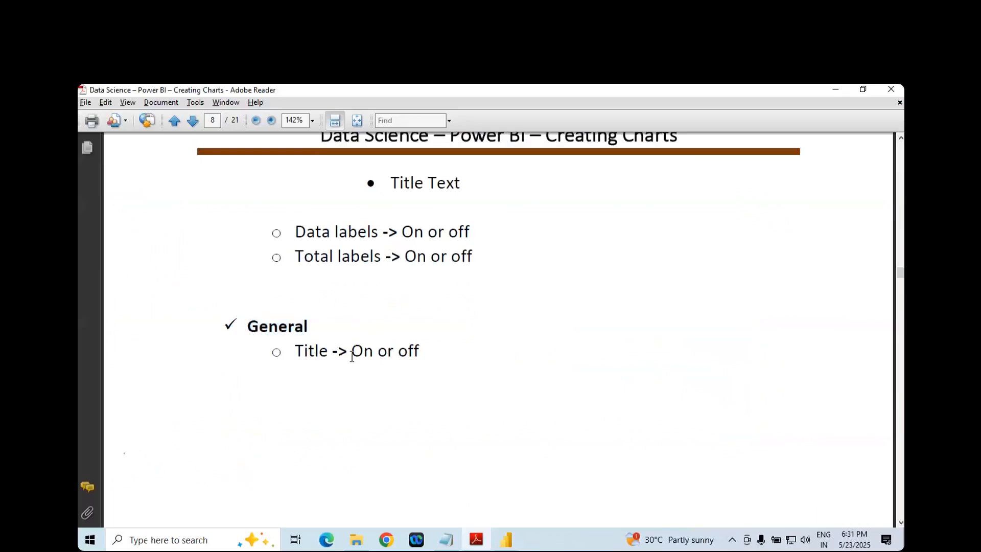
{"action": "key", "text": "alt+Tab"}
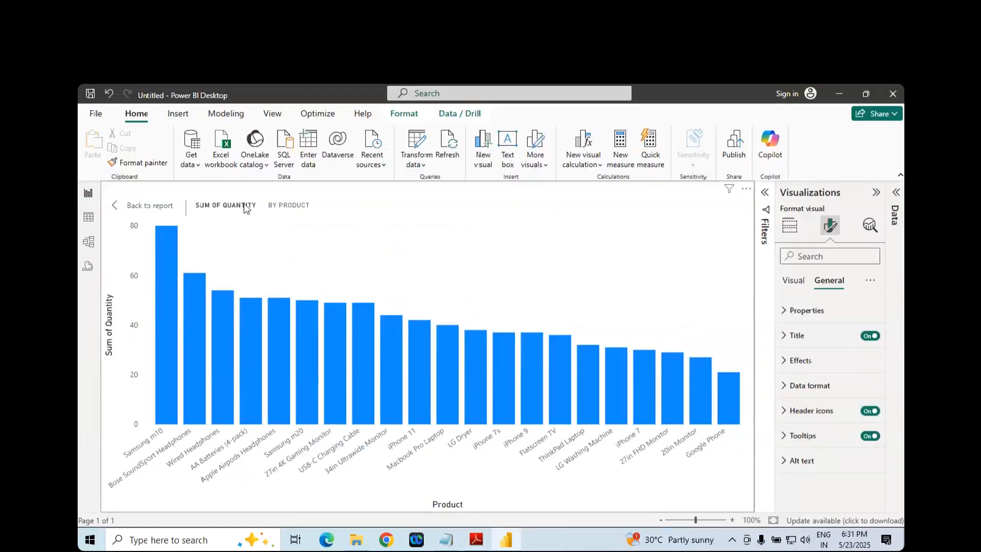
- Leave the focused chart view for the report page and toggle the chart title off and back on
{"action": "left_click", "coordinate": [148, 206]}
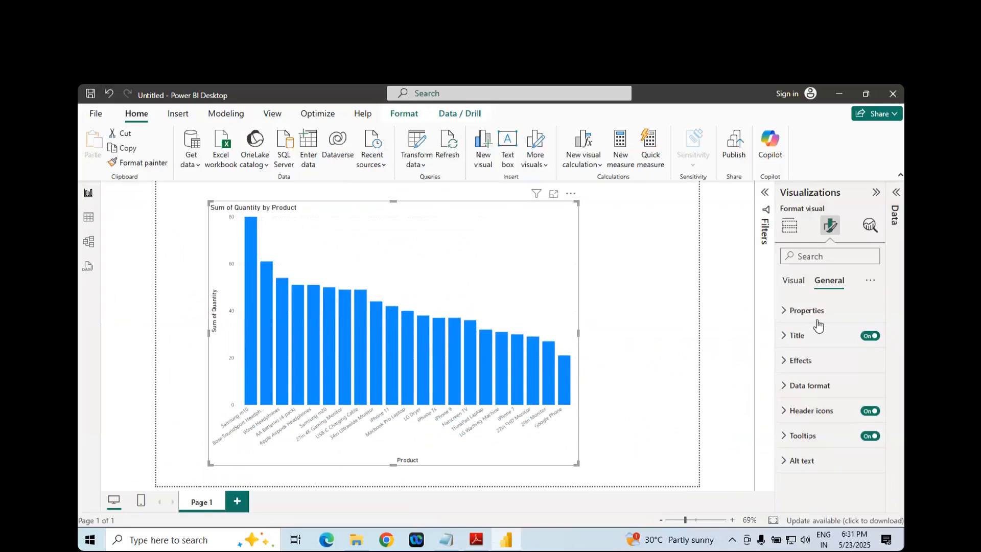
{"action": "left_click", "coordinate": [871, 337]}
{"action": "left_click", "coordinate": [872, 336]}
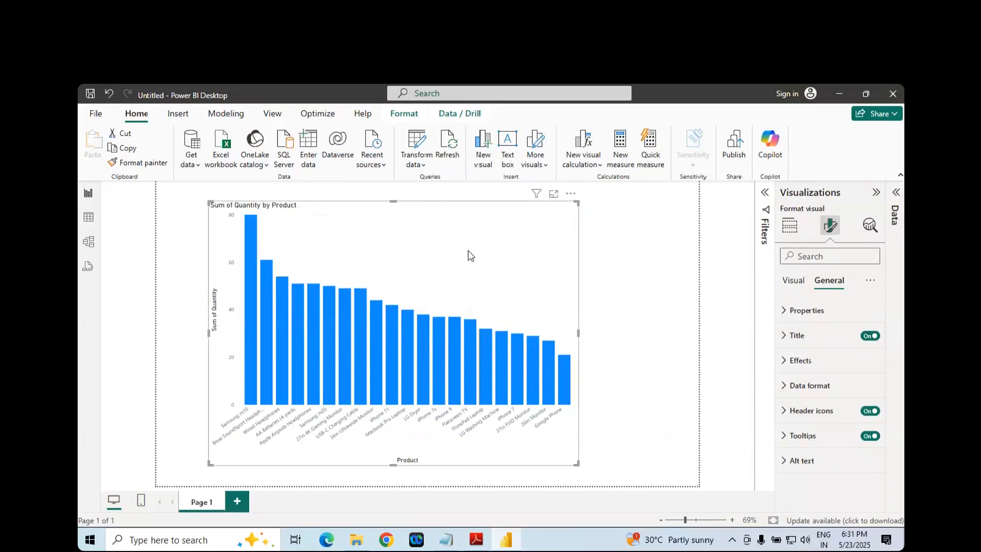
- Expand the chart title settings, try right and left horizontal alignment, and center the title
{"action": "left_click", "coordinate": [783, 335]}
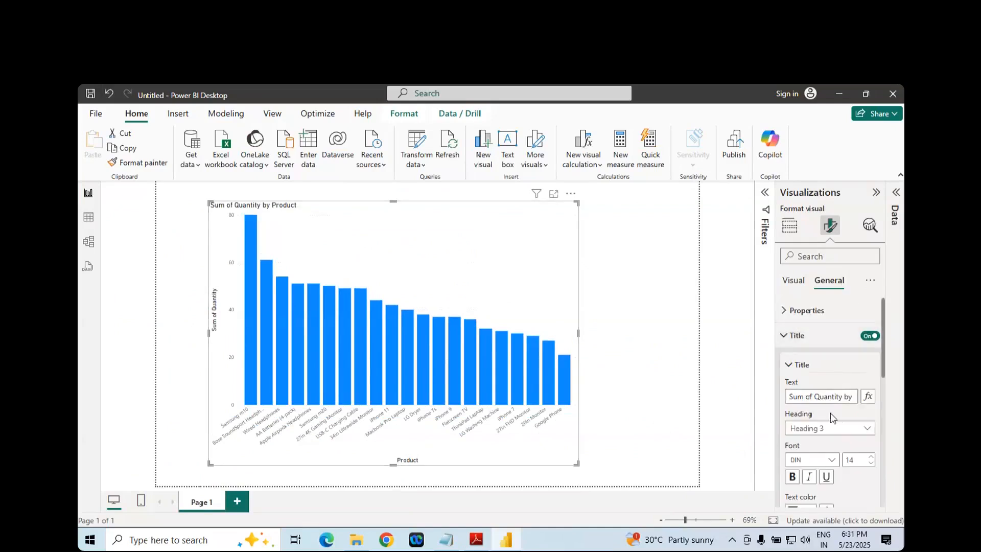
{"action": "scroll", "coordinate": [836, 429], "scroll_direction": "down", "scroll_amount": 4}
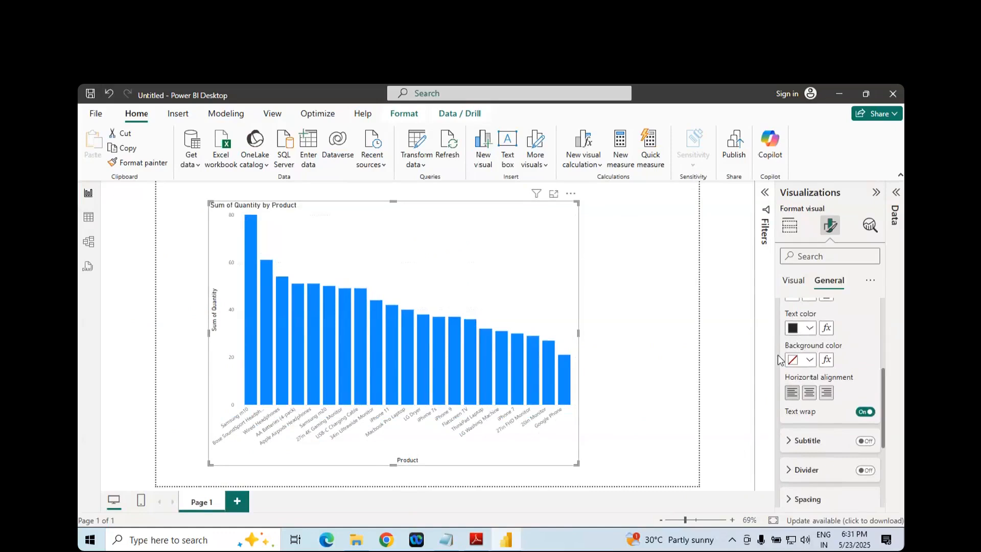
{"action": "left_click", "coordinate": [811, 399]}
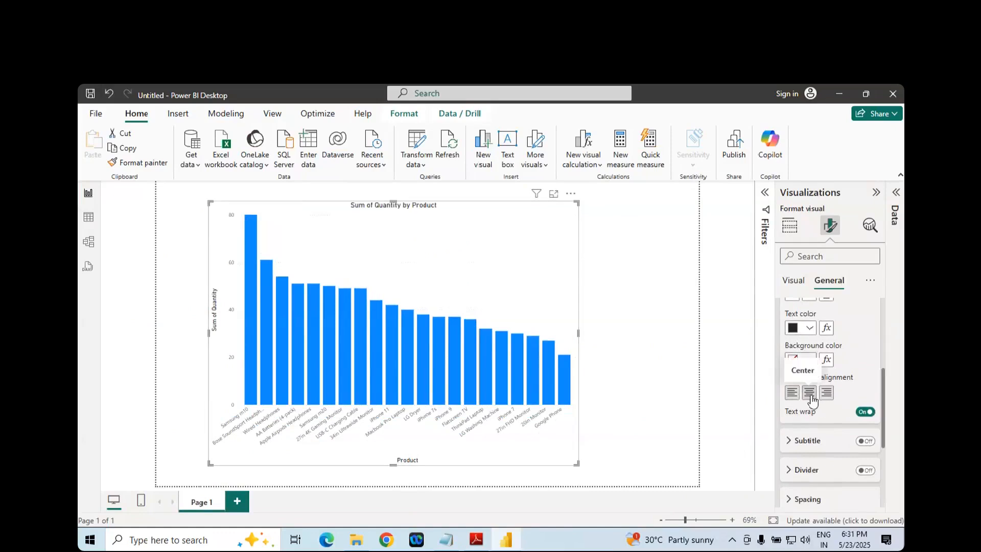
{"action": "left_click", "coordinate": [828, 394]}
{"action": "left_click", "coordinate": [792, 393]}
{"action": "left_click", "coordinate": [812, 398]}
- Switch to the Adobe Reader notes and review them from the Stacked Column Chart section back to the opening Column Chart section
{"action": "key", "text": "alt+Tab"}
{"action": "scroll", "coordinate": [552, 414], "scroll_direction": "down", "scroll_amount": 5}
{"action": "scroll", "coordinate": [556, 425], "scroll_direction": "down", "scroll_amount": 6}
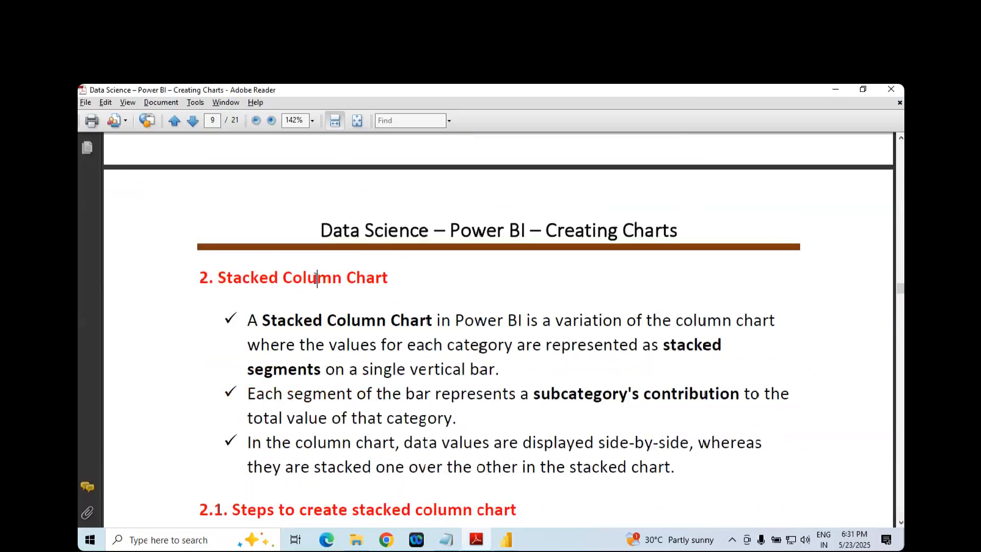
{"action": "double_click", "coordinate": [317, 278]}
{"action": "scroll", "coordinate": [327, 280], "scroll_direction": "up", "scroll_amount": 10}
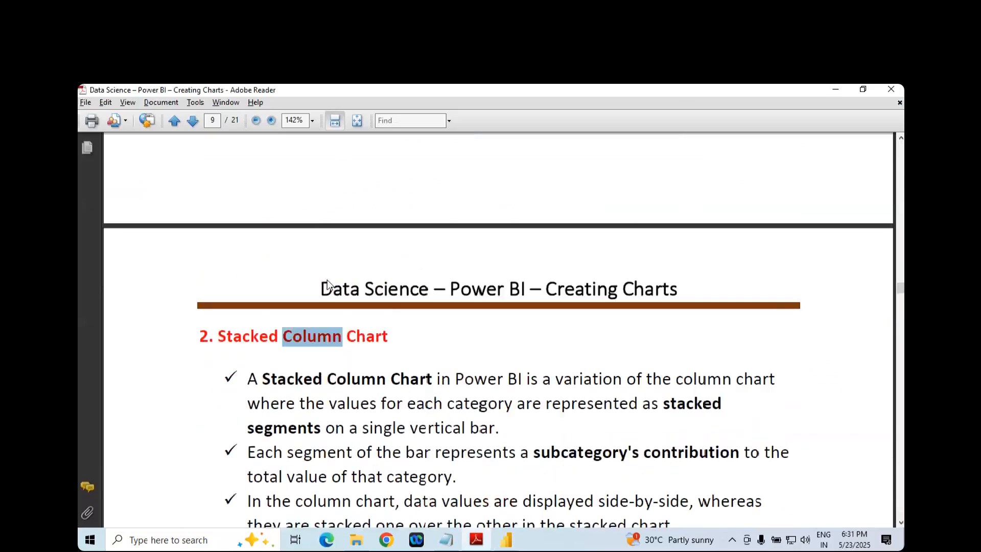
{"action": "scroll", "coordinate": [327, 280], "scroll_direction": "up", "scroll_amount": 10}
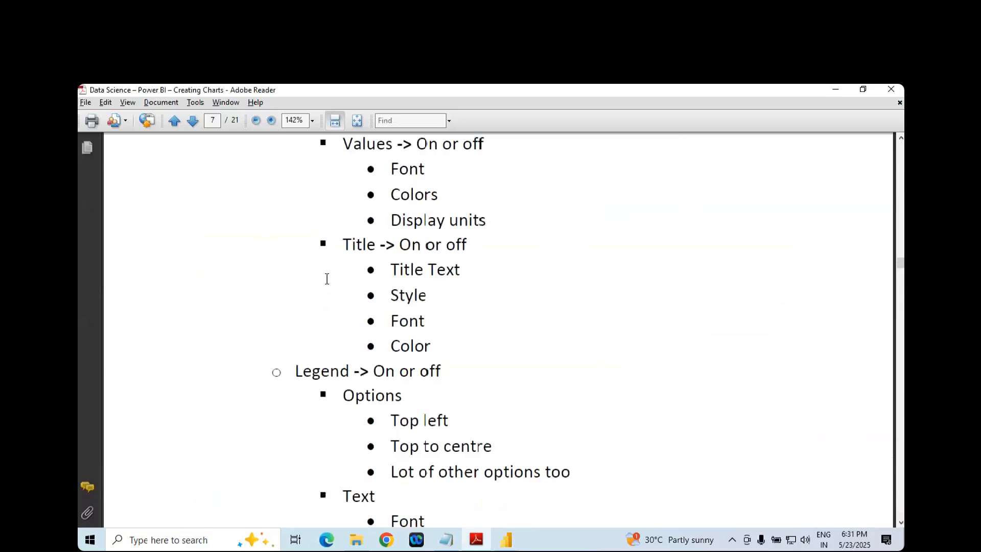
{"action": "scroll", "coordinate": [327, 293], "scroll_direction": "up", "scroll_amount": 10}
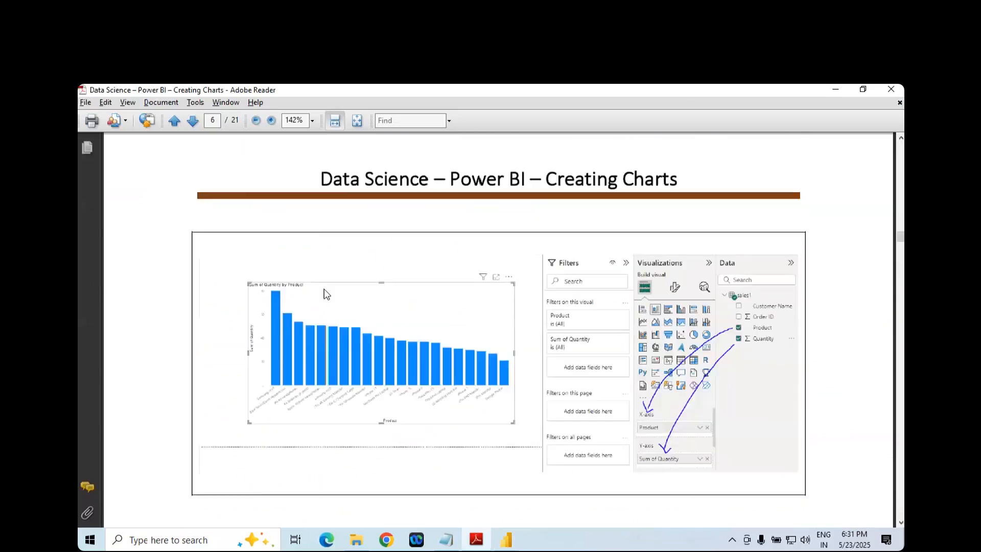
{"action": "scroll", "coordinate": [321, 289], "scroll_direction": "up", "scroll_amount": 10}
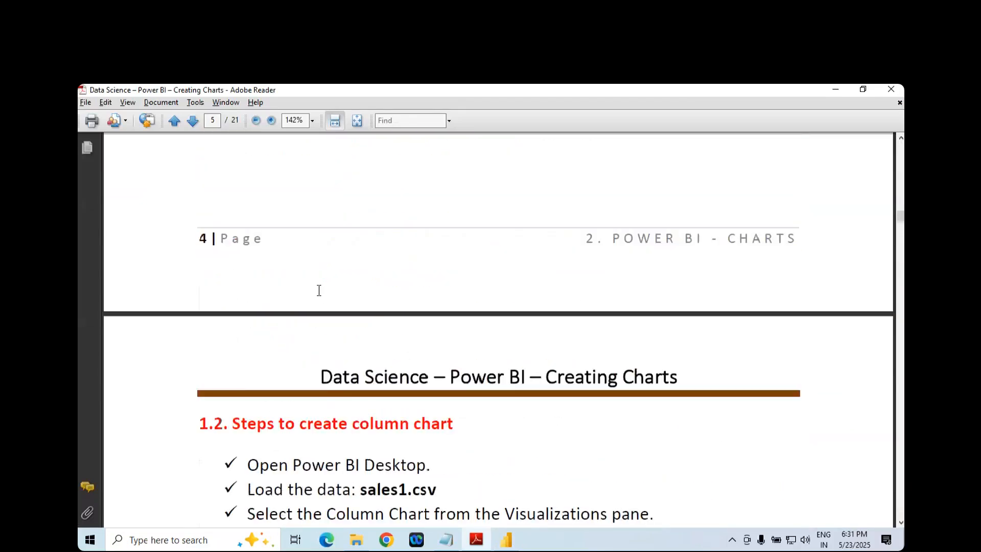
{"action": "scroll", "coordinate": [315, 281], "scroll_direction": "up", "scroll_amount": 10}
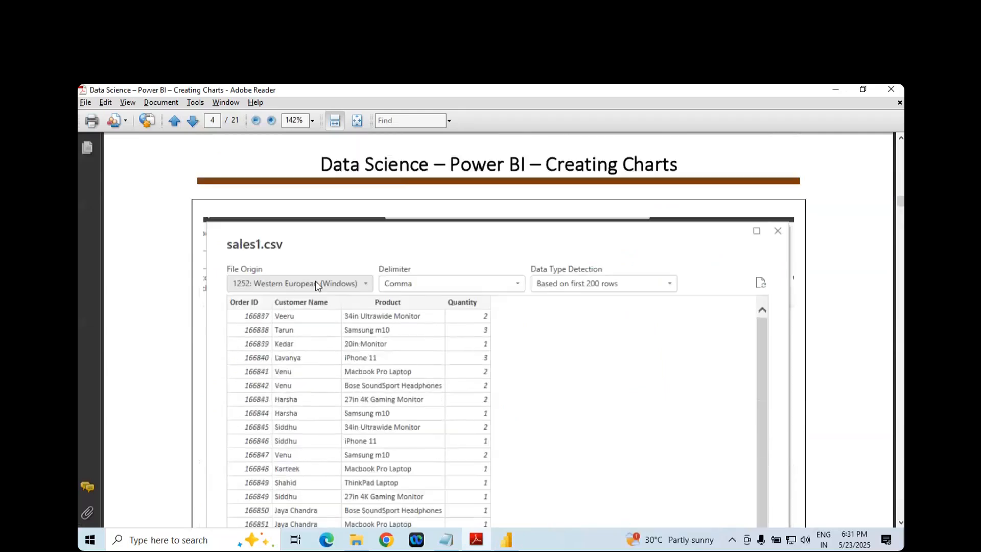
{"action": "scroll", "coordinate": [315, 286], "scroll_direction": "up", "scroll_amount": 10}
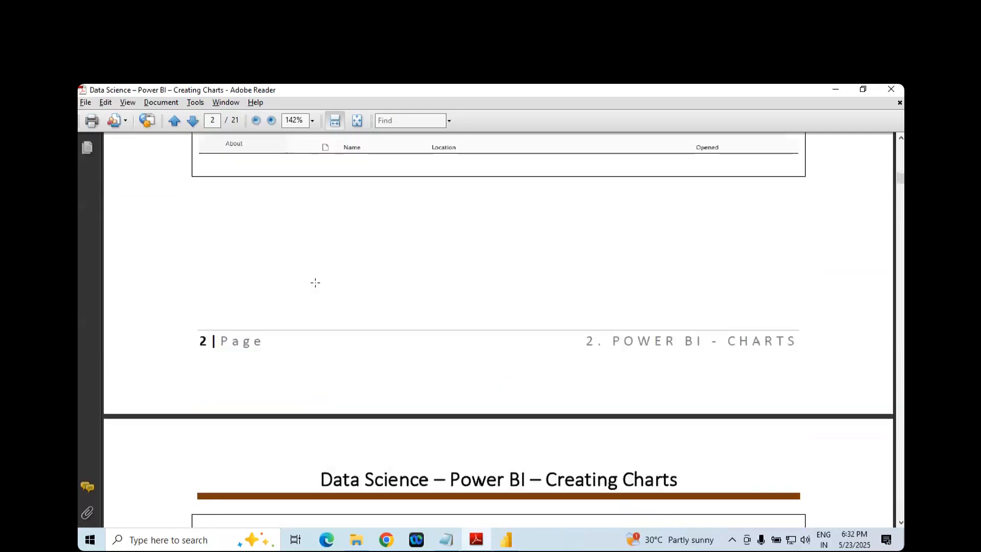
{"action": "scroll", "coordinate": [315, 271], "scroll_direction": "down", "scroll_amount": 3}
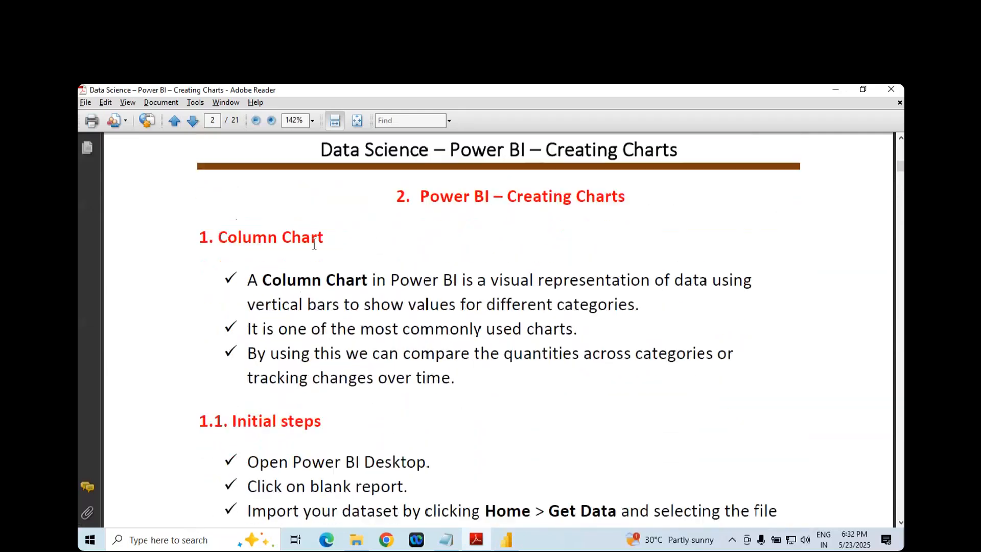
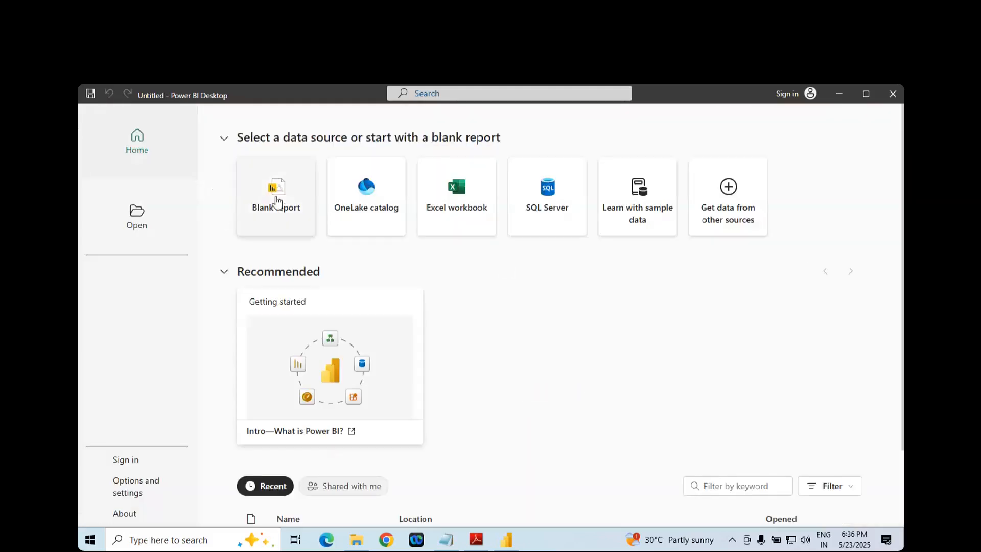
- Create a blank report, dismissing the upgrade notice and collapsing the Visualizations pane
{"action": "left_click", "coordinate": [276, 202]}
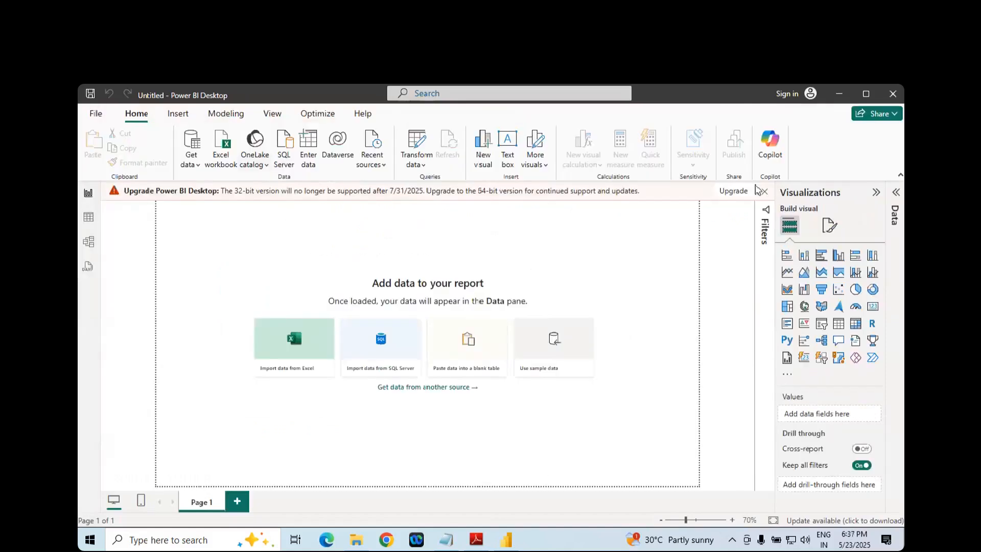
{"action": "left_click", "coordinate": [764, 191]}
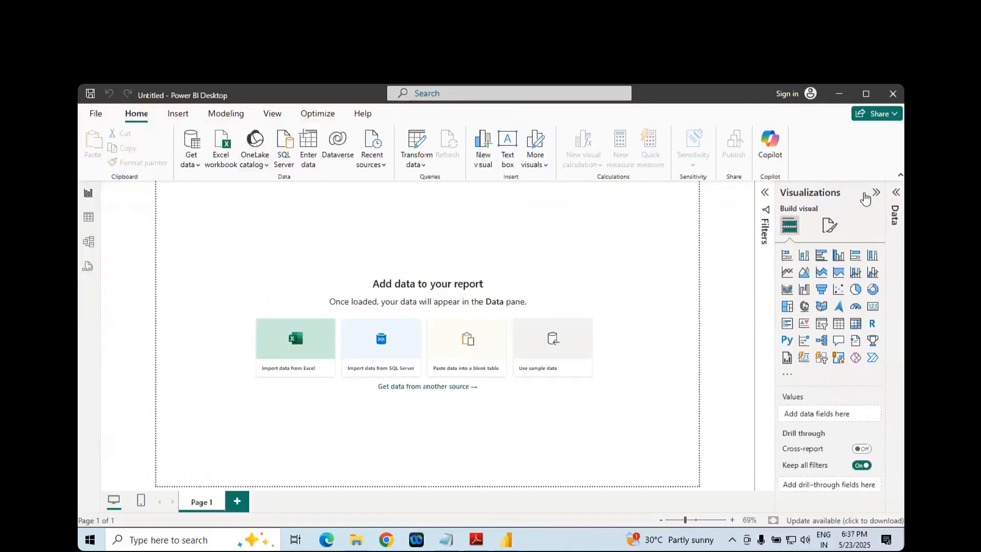
{"action": "left_click", "coordinate": [876, 192]}
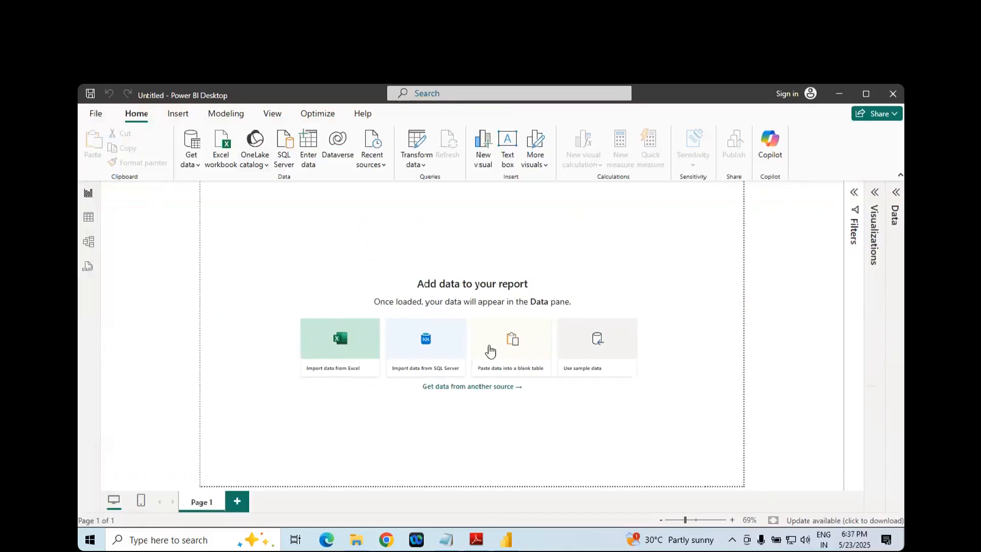
- Consult the stacked column chart steps in the Adobe Reader notes, and connect to a Text/CSV data source in Power BI Desktop
{"action": "left_click", "coordinate": [466, 545]}
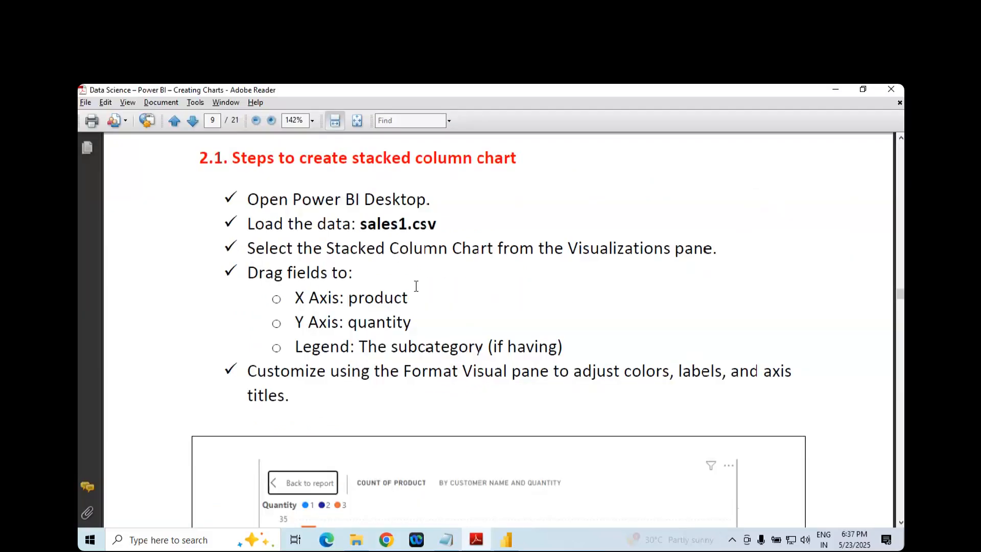
{"action": "left_click", "coordinate": [505, 540]}
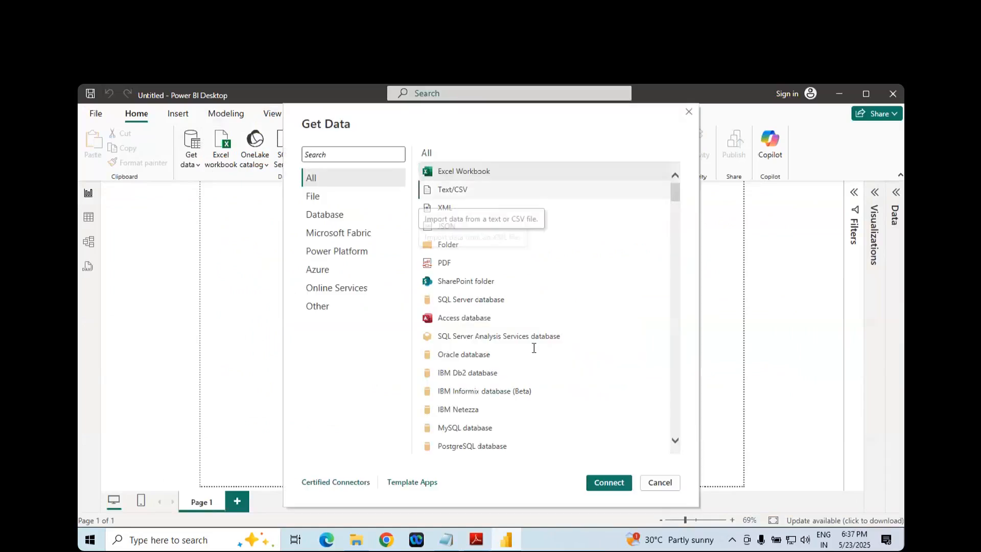
{"action": "left_click", "coordinate": [459, 194]}
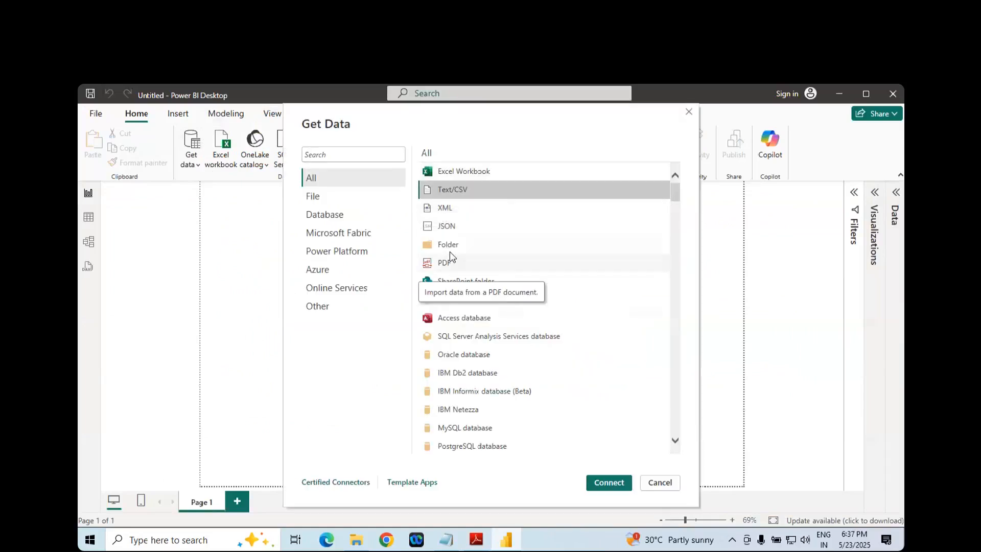
{"action": "scroll", "coordinate": [464, 311], "scroll_direction": "down", "scroll_amount": 5}
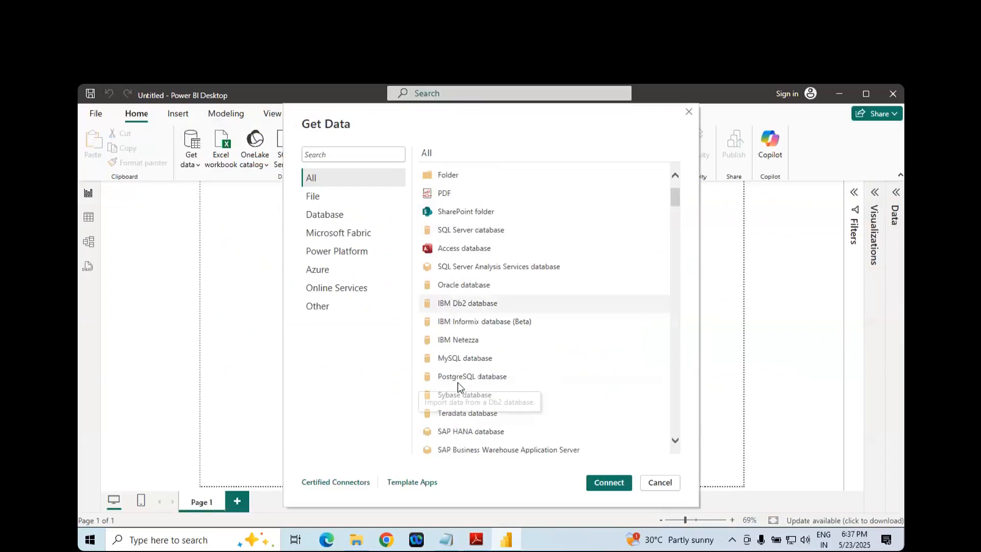
{"action": "scroll", "coordinate": [466, 317], "scroll_direction": "down", "scroll_amount": 2}
{"action": "scroll", "coordinate": [466, 316], "scroll_direction": "down", "scroll_amount": 20}
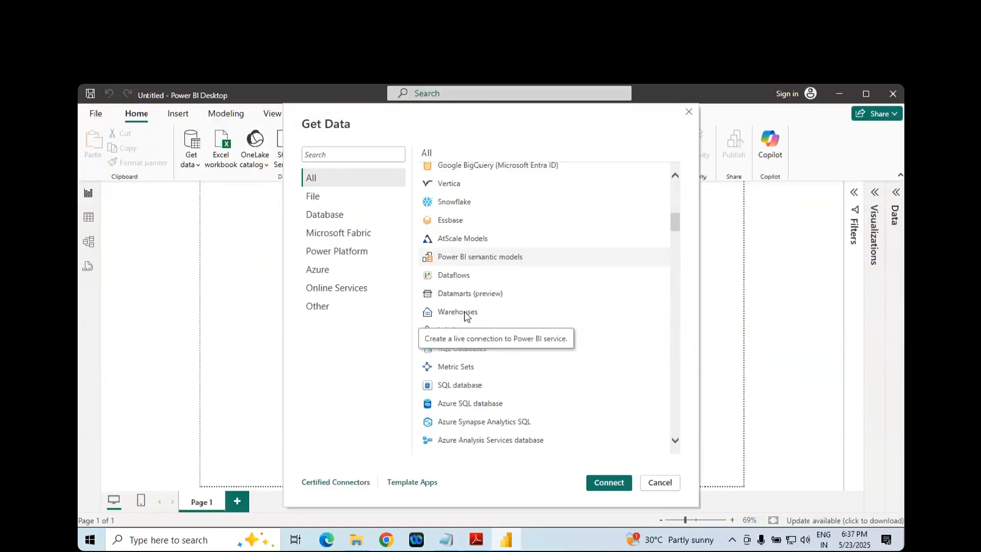
{"action": "scroll", "coordinate": [466, 315], "scroll_direction": "down", "scroll_amount": 20}
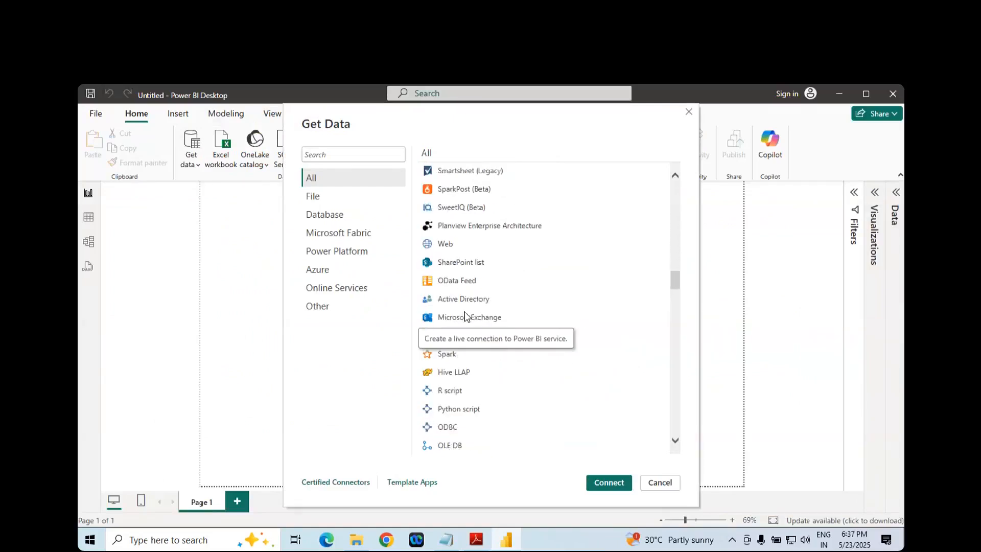
{"action": "scroll", "coordinate": [466, 315], "scroll_direction": "down", "scroll_amount": 20}
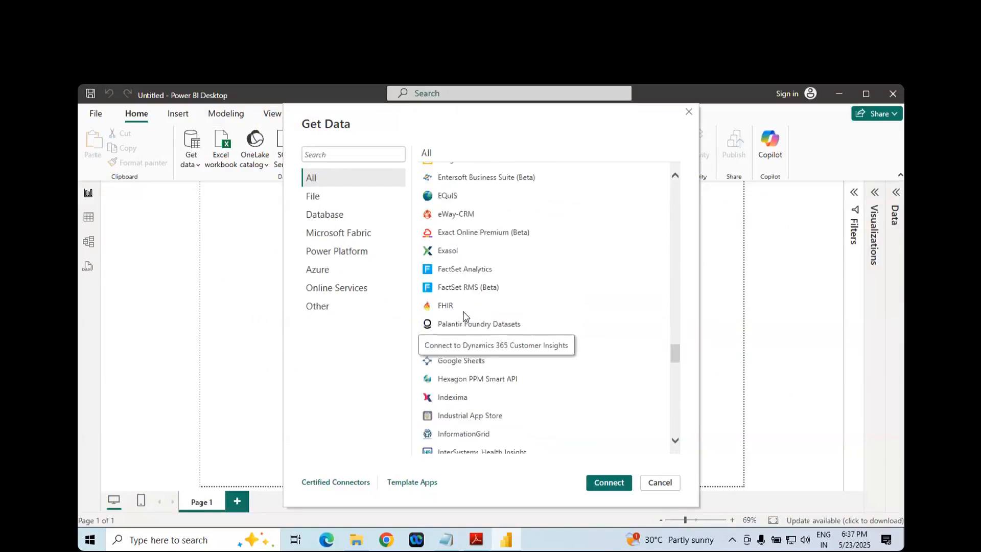
{"action": "scroll", "coordinate": [465, 315], "scroll_direction": "down", "scroll_amount": 3}
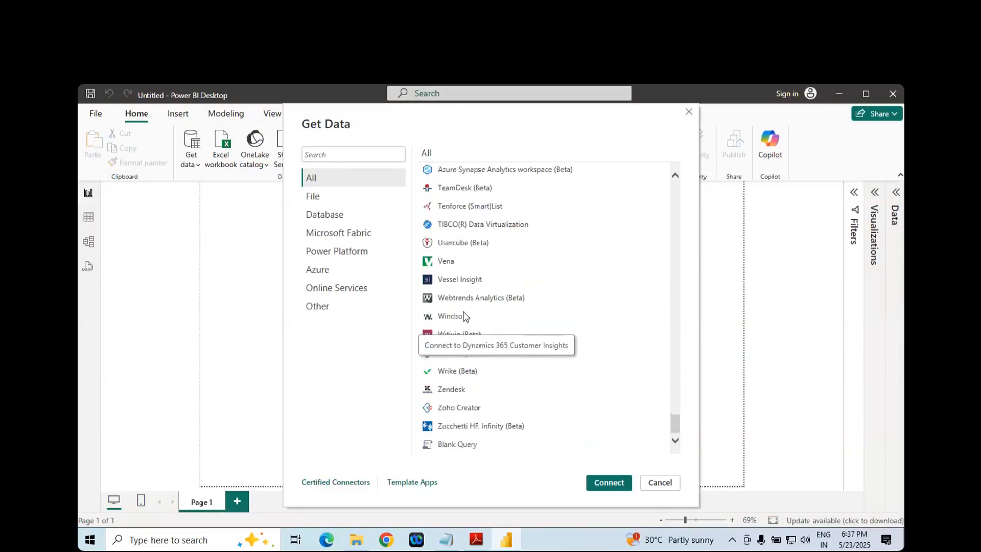
{"action": "left_click_drag", "start_coordinate": [678, 429], "coordinate": [674, 186]}
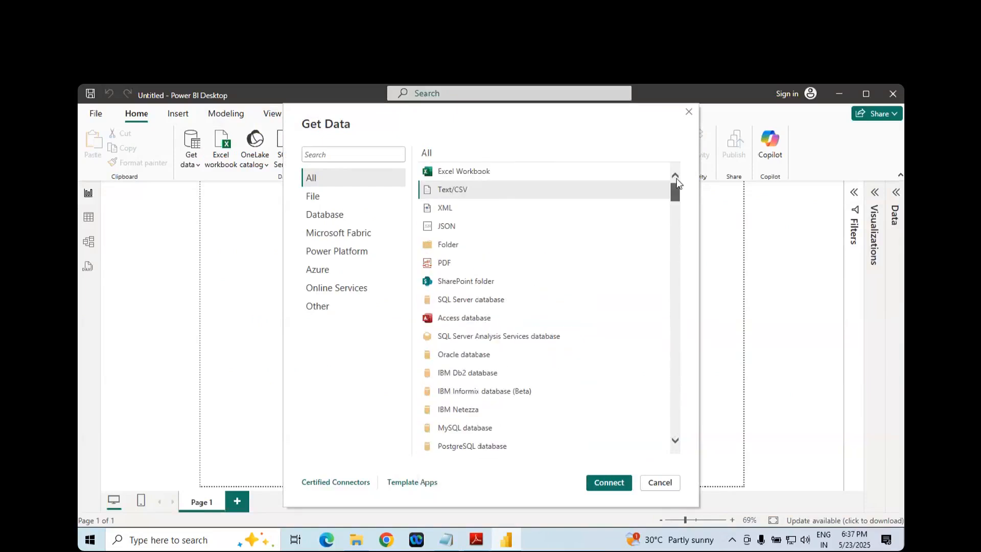
{"action": "left_click", "coordinate": [603, 482]}
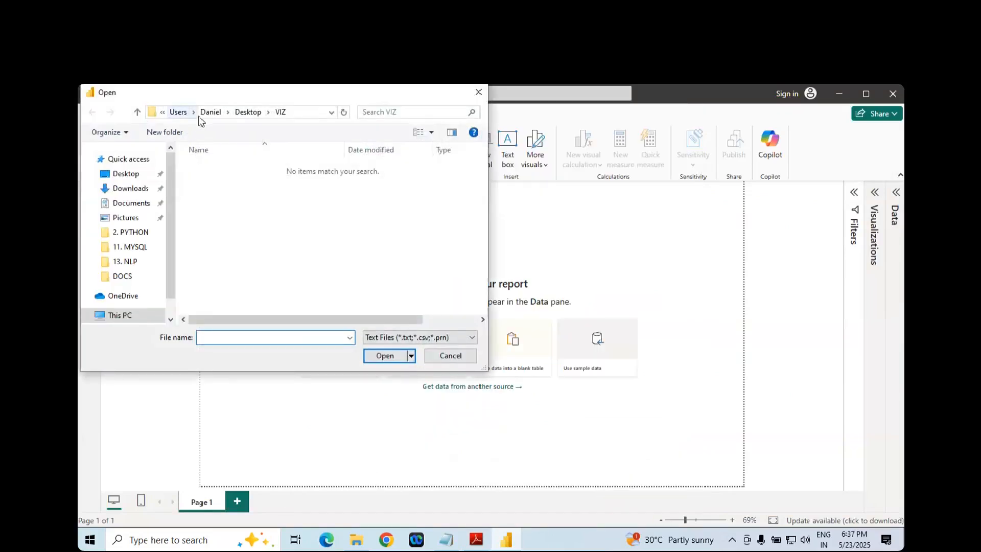
- Browse Local Disk (D:) through the personal-name folder and MATERIALS to 3. DATA ANALYSIS - PANDAS, subfolder All files csv, json and others
{"action": "left_click", "coordinate": [128, 315]}
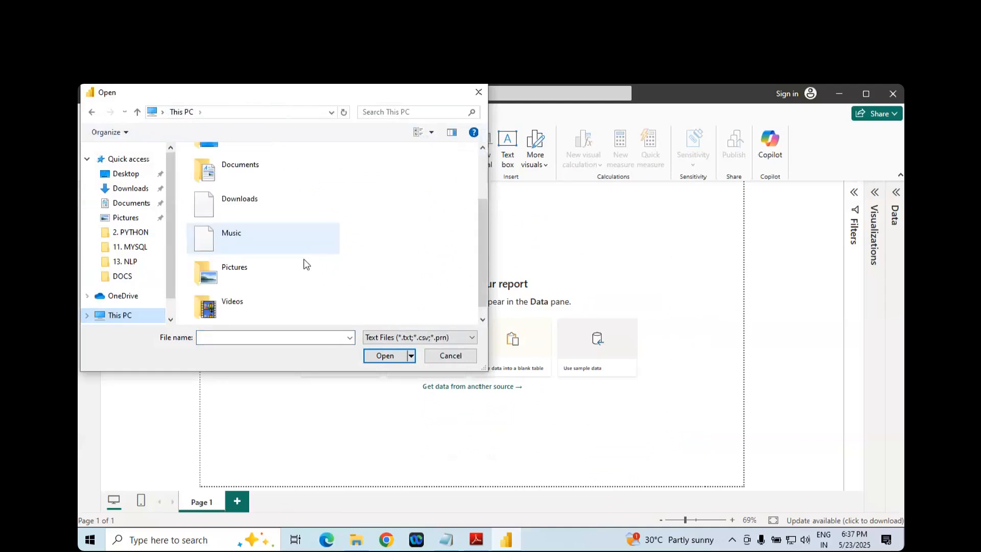
{"action": "scroll", "coordinate": [290, 272], "scroll_direction": "down", "scroll_amount": 3}
{"action": "left_click", "coordinate": [260, 302]}
{"action": "double_click", "coordinate": [260, 302]}
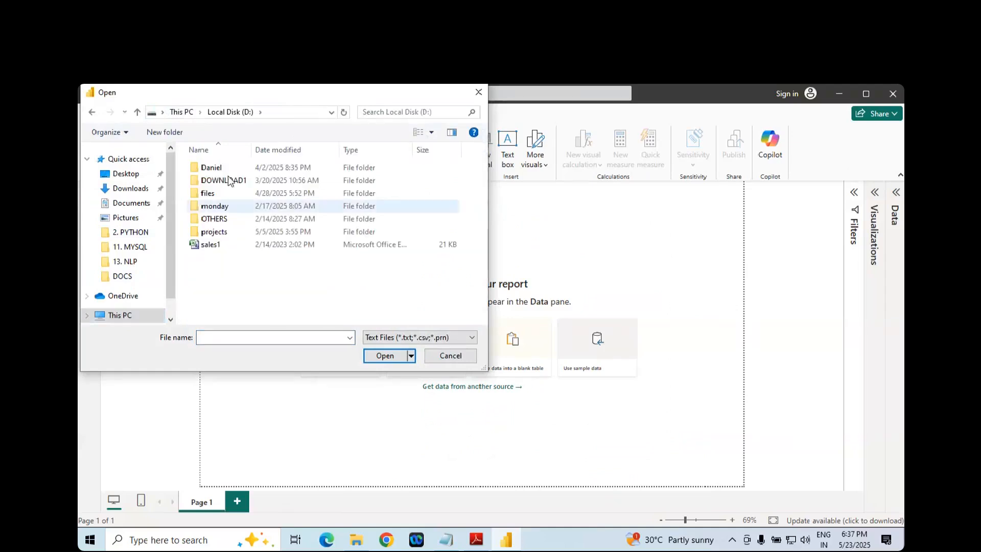
{"action": "double_click", "coordinate": [225, 168]}
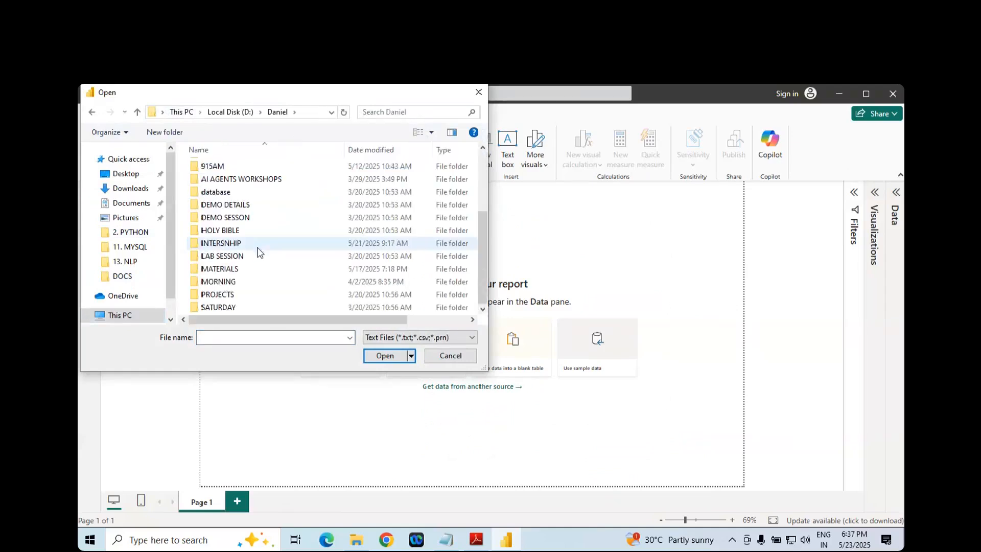
{"action": "double_click", "coordinate": [236, 270]}
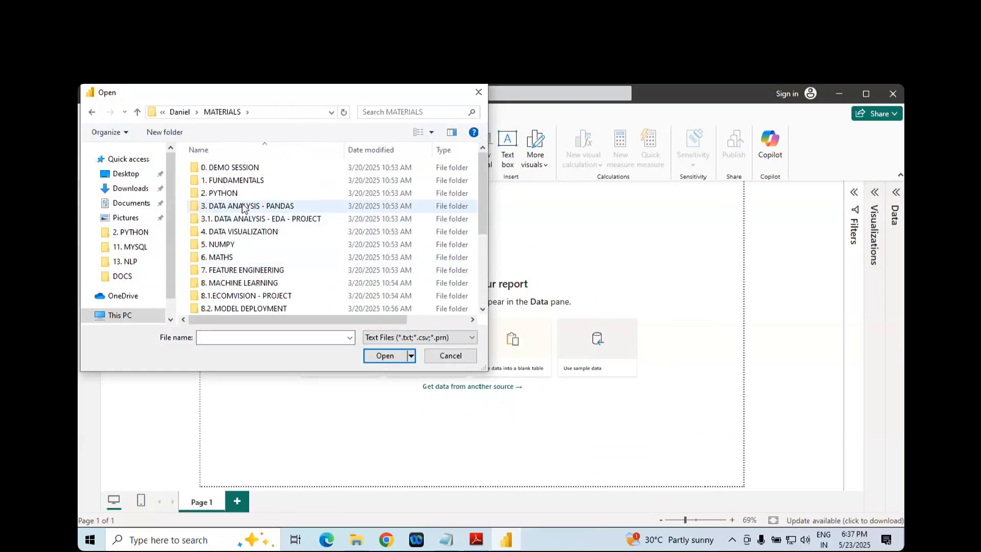
{"action": "double_click", "coordinate": [240, 207]}
{"action": "left_click", "coordinate": [243, 184]}
{"action": "double_click", "coordinate": [241, 184]}
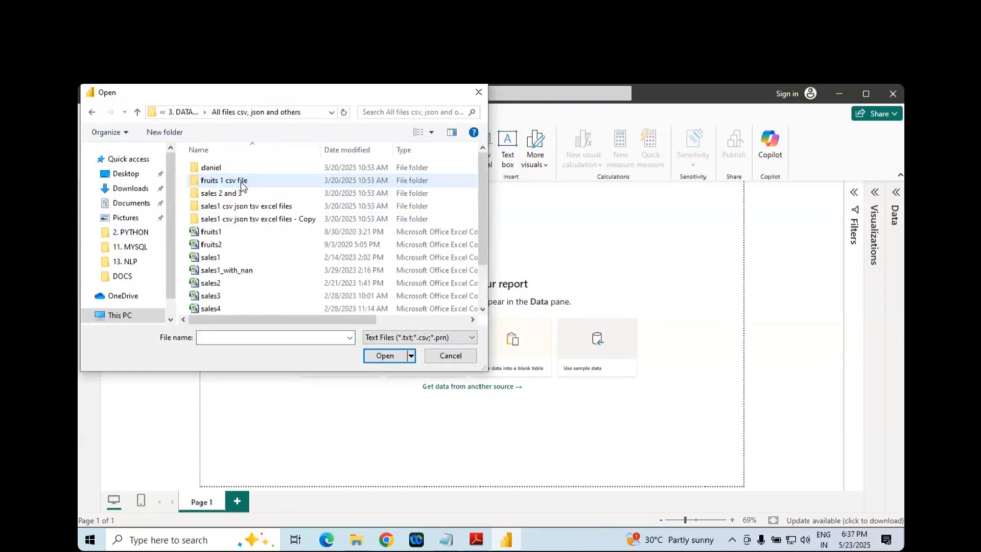
- Open the sales1 CSV file and load its data into the report
{"action": "left_click", "coordinate": [353, 262]}
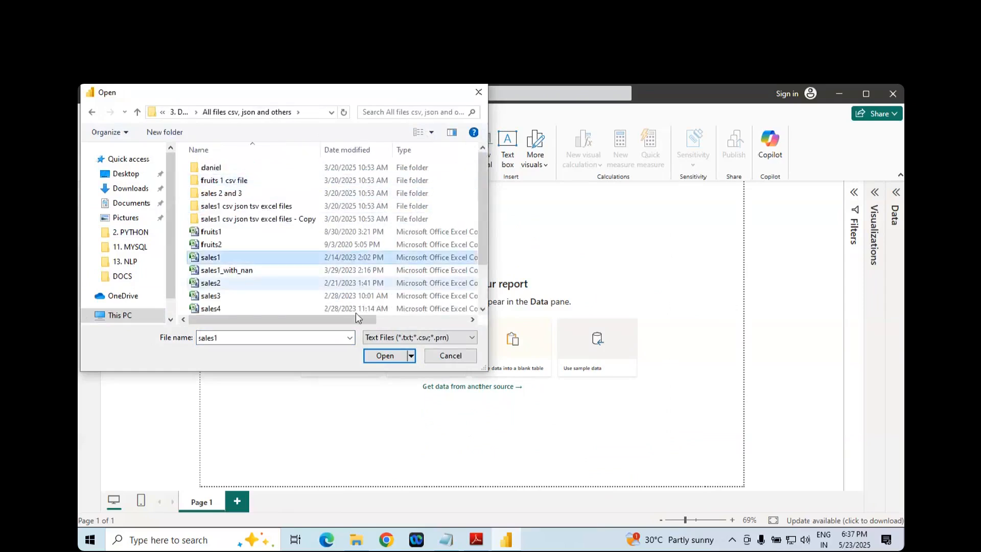
{"action": "scroll", "coordinate": [317, 309], "scroll_direction": "right", "scroll_amount": 5}
{"action": "scroll", "coordinate": [290, 306], "scroll_direction": "left", "scroll_amount": 5}
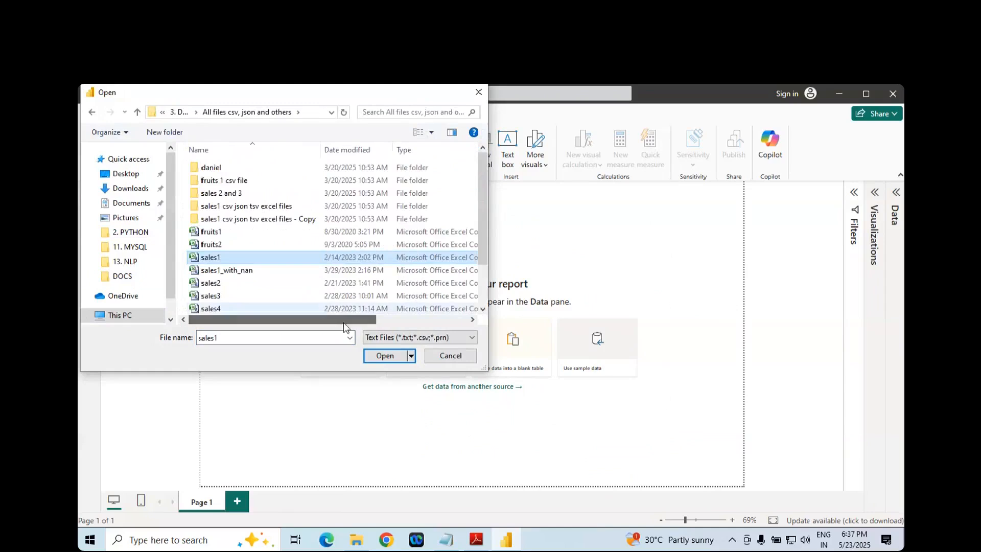
{"action": "left_click", "coordinate": [386, 353]}
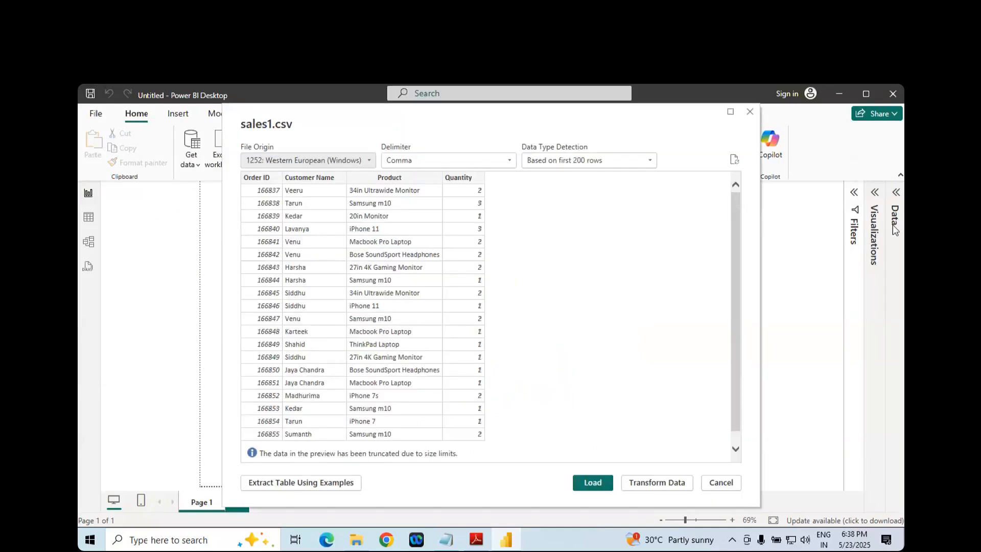
{"action": "left_click", "coordinate": [596, 484]}
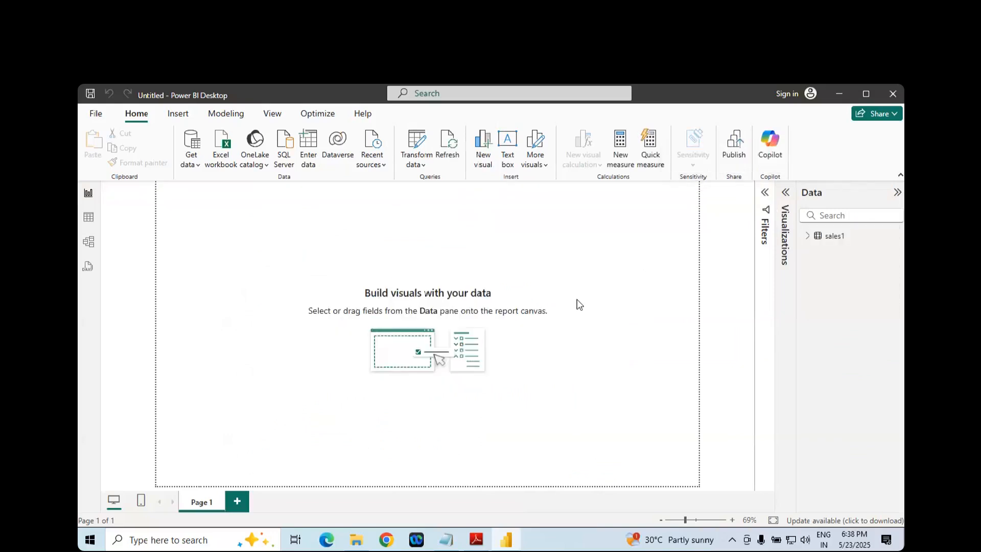
- Switch to the Adobe Reader notes and examine section 2.1's sample chart, marking its Customer Name and Count of Product axis titles
{"action": "left_click", "coordinate": [476, 543]}
{"action": "scroll", "coordinate": [482, 360], "scroll_direction": "down", "scroll_amount": 3}
{"action": "scroll", "coordinate": [482, 360], "scroll_direction": "up", "scroll_amount": 3}
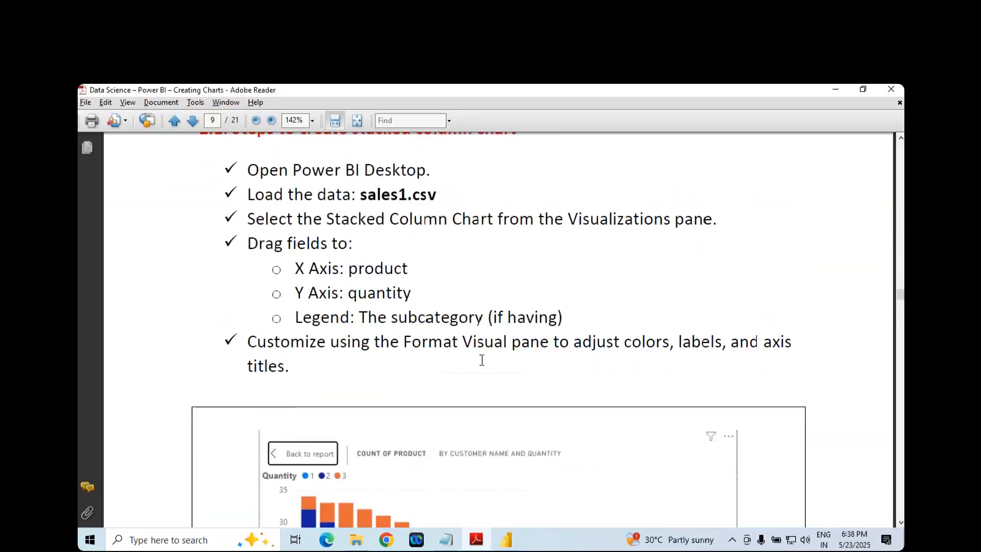
{"action": "scroll", "coordinate": [482, 362], "scroll_direction": "up", "scroll_amount": 3}
{"action": "scroll", "coordinate": [482, 366], "scroll_direction": "down", "scroll_amount": 2}
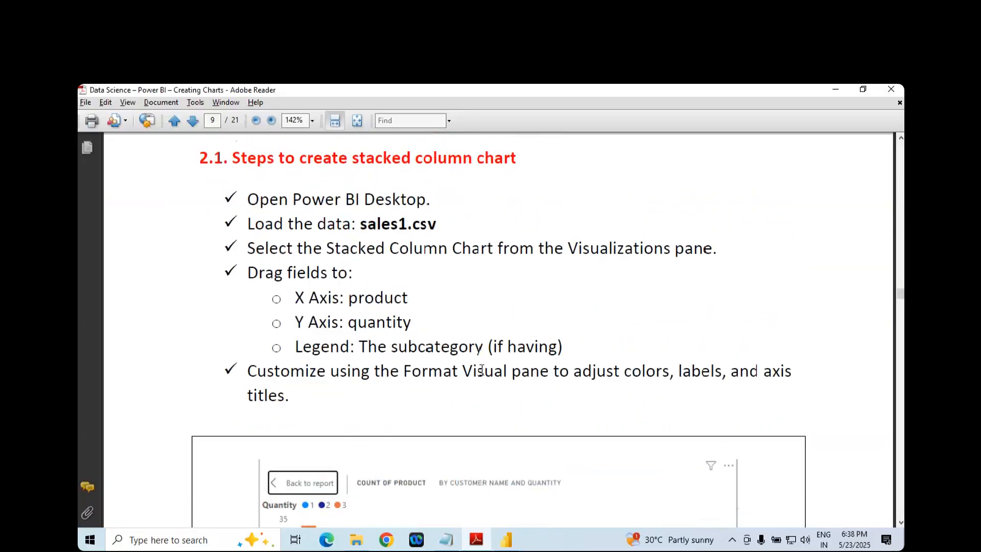
{"action": "scroll", "coordinate": [482, 370], "scroll_direction": "down", "scroll_amount": 3}
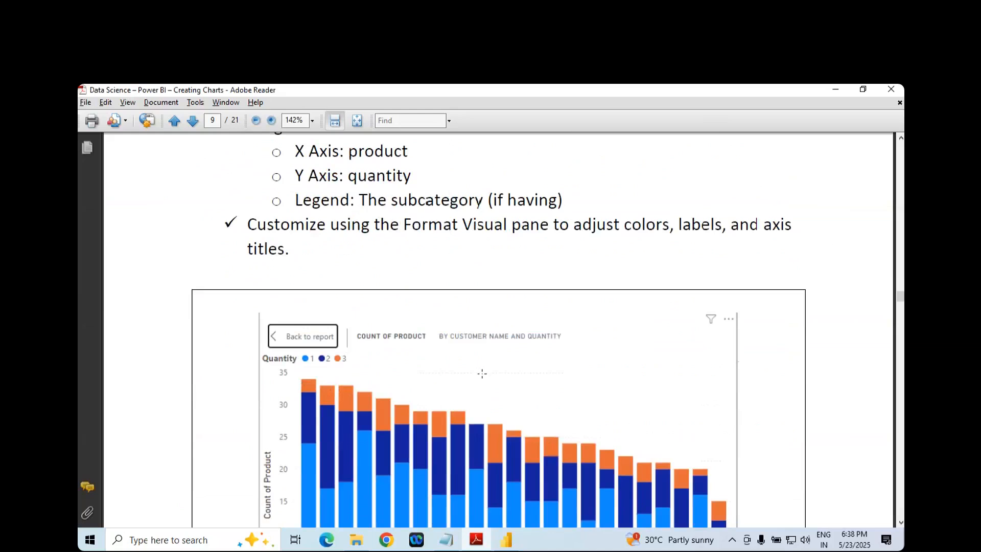
{"action": "scroll", "coordinate": [442, 382], "scroll_direction": "down", "scroll_amount": 4}
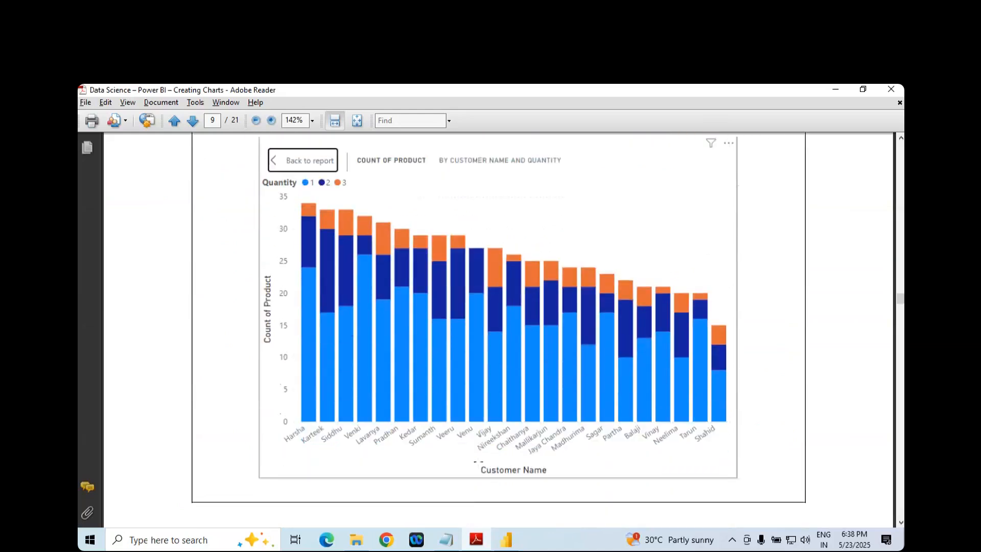
{"action": "left_click_drag", "start_coordinate": [474, 465], "coordinate": [559, 485]}
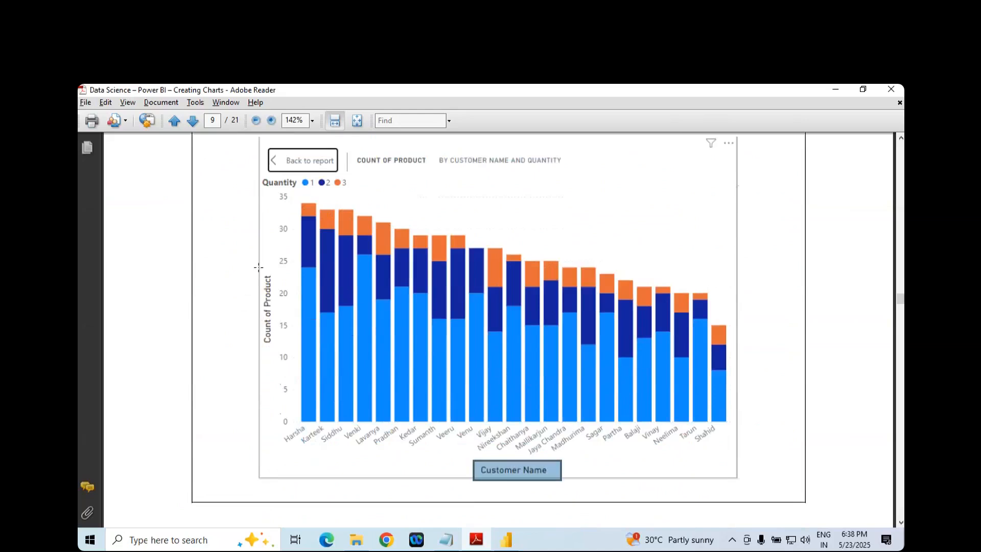
{"action": "left_click_drag", "start_coordinate": [258, 265], "coordinate": [284, 352]}
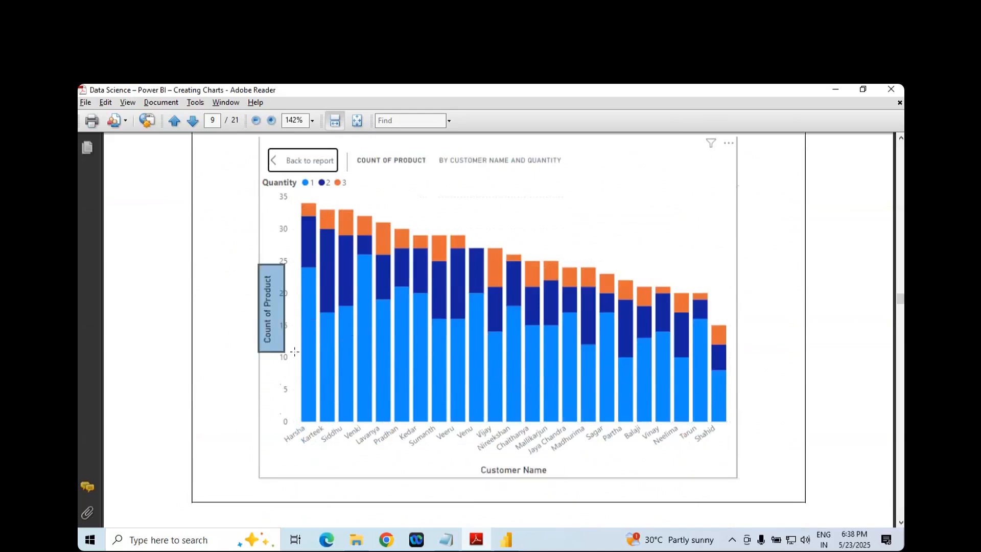
- Highlight the product X Axis and quantity Y Axis entries in the notes and compare them with the sample chart's legend
{"action": "scroll", "coordinate": [342, 348], "scroll_direction": "up", "scroll_amount": 3}
{"action": "scroll", "coordinate": [342, 349], "scroll_direction": "up", "scroll_amount": 3}
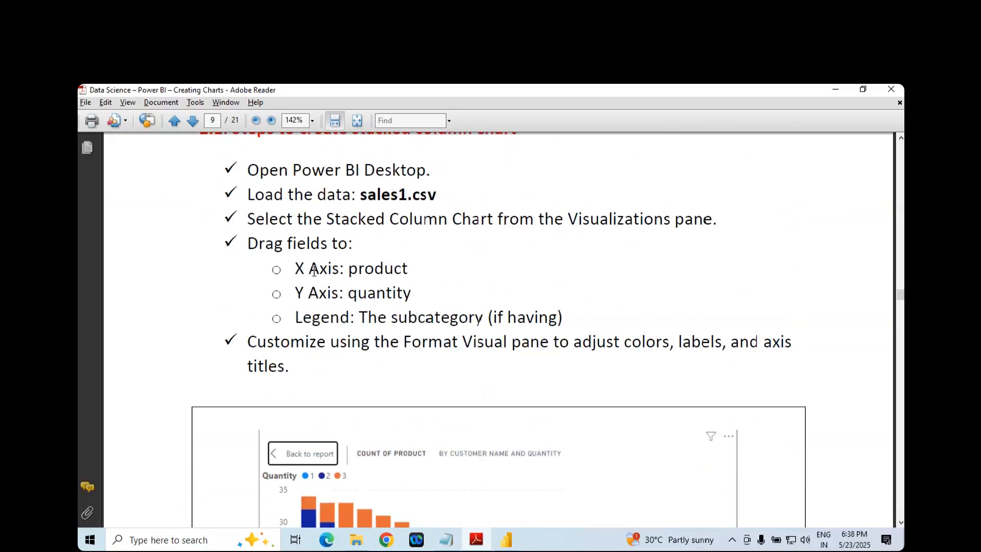
{"action": "double_click", "coordinate": [313, 269]}
{"action": "double_click", "coordinate": [364, 269]}
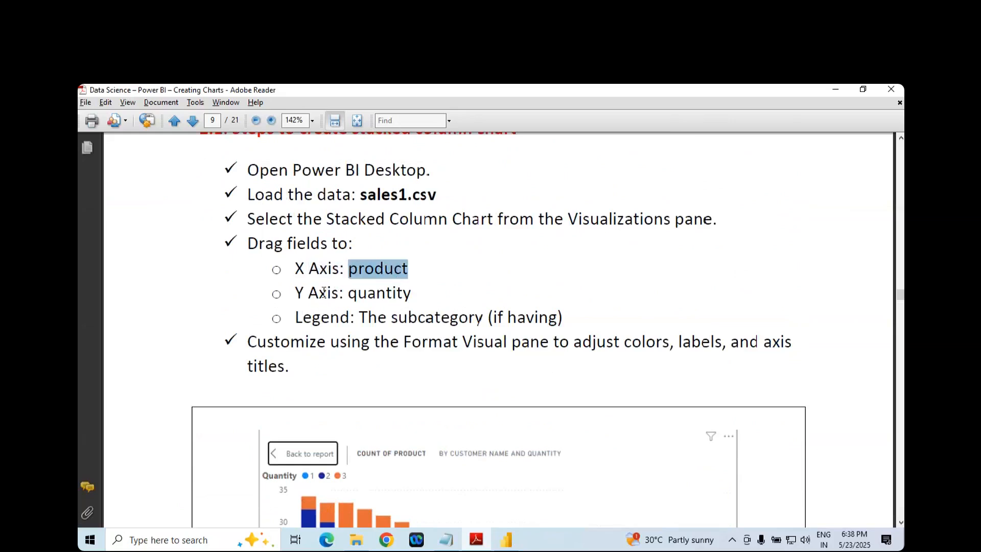
{"action": "double_click", "coordinate": [323, 292]}
{"action": "double_click", "coordinate": [371, 295]}
{"action": "scroll", "coordinate": [372, 304], "scroll_direction": "down", "scroll_amount": 3}
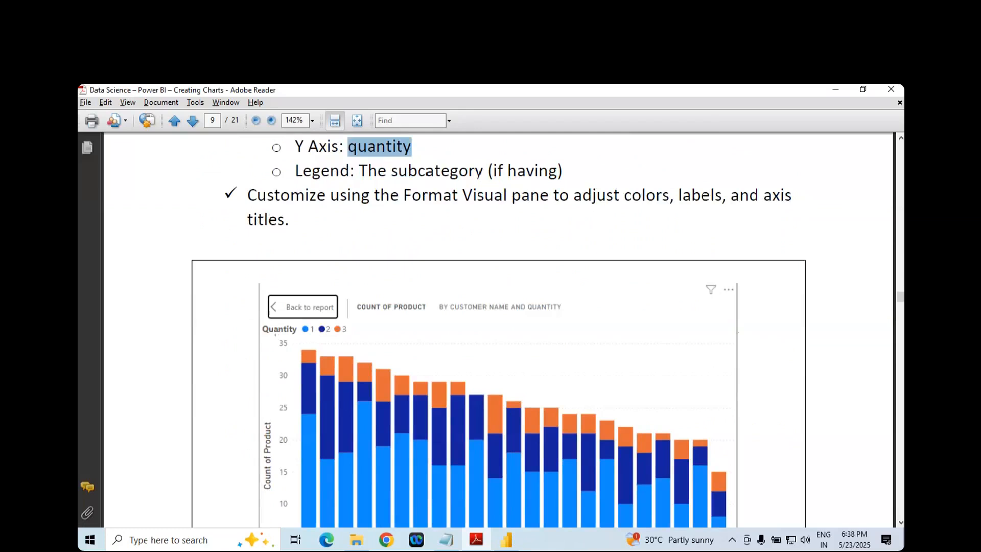
{"action": "scroll", "coordinate": [461, 337], "scroll_direction": "up", "scroll_amount": 4}
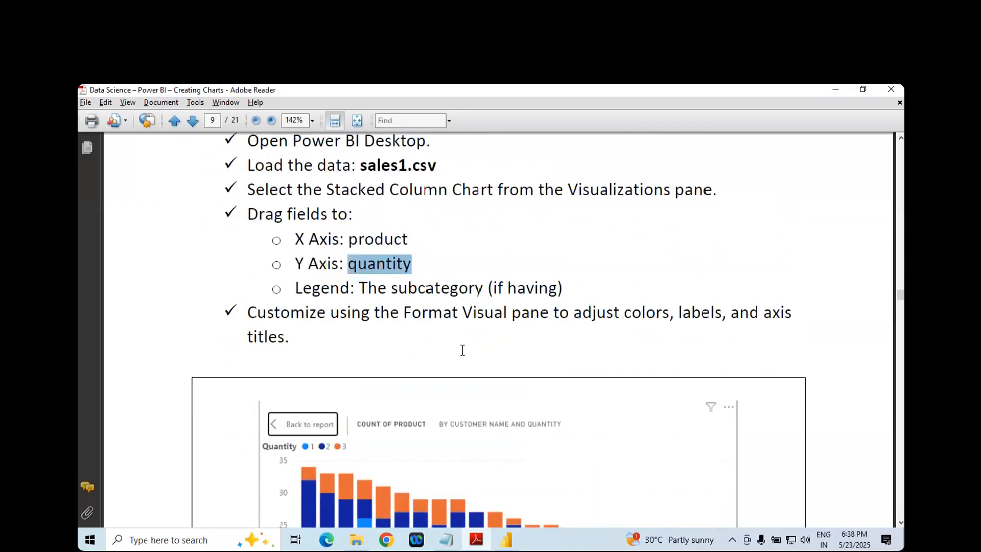
- Return to Power BI Desktop, expand the Visualizations pane and add an empty stacked column chart to the report page
{"action": "left_click", "coordinate": [503, 540]}
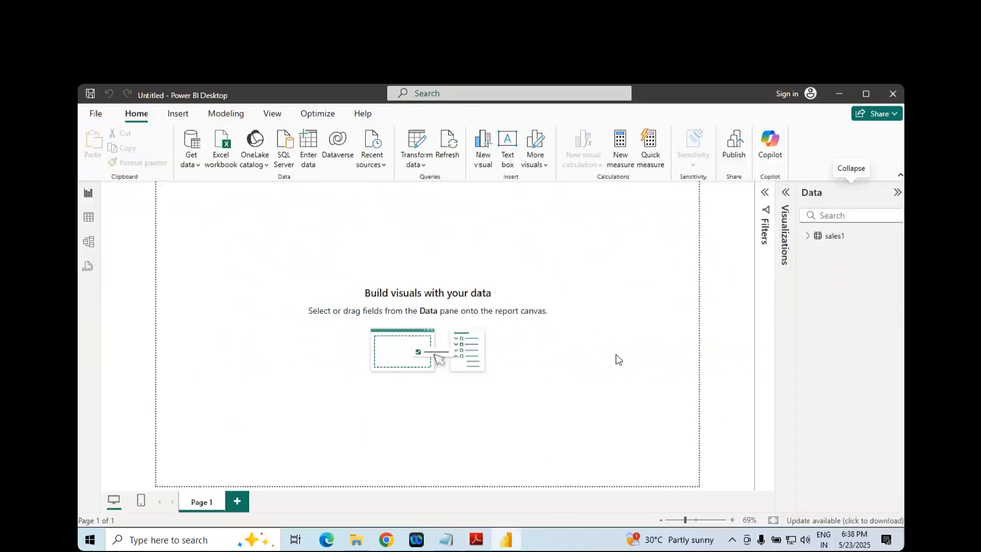
{"action": "left_click", "coordinate": [785, 194]}
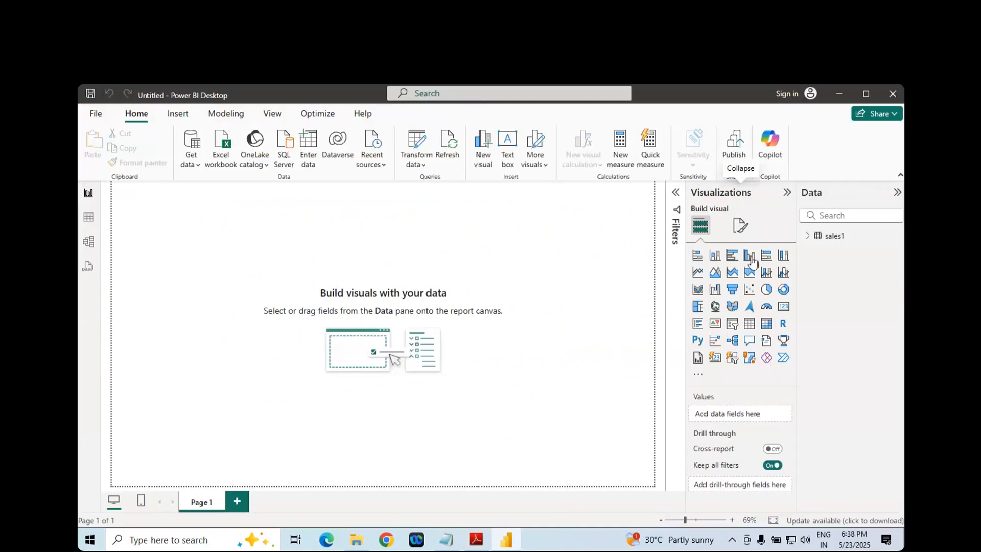
{"action": "left_click", "coordinate": [715, 258]}
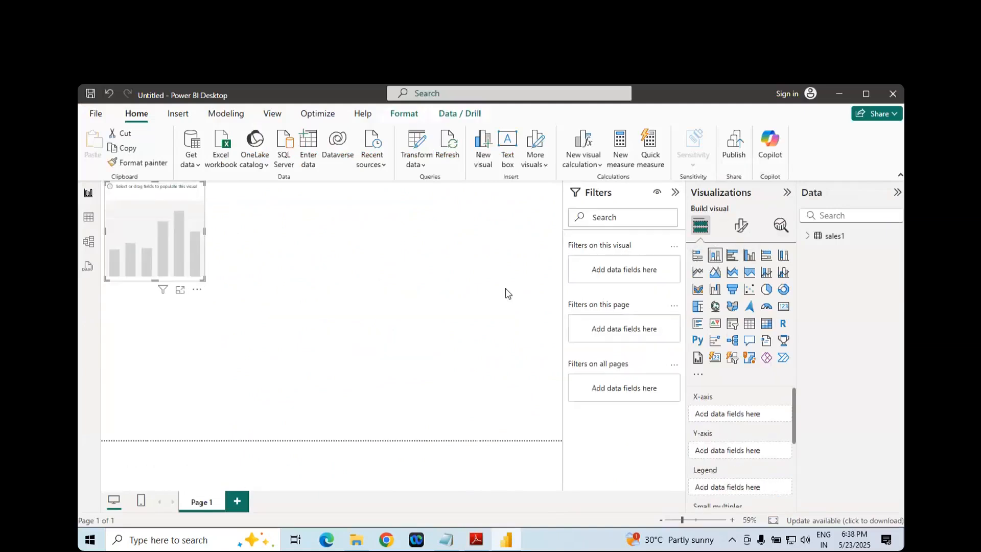
- Collapse the Filters pane, then move the empty stacked column chart to mid-page and enlarge it
{"action": "left_click", "coordinate": [675, 193]}
{"action": "left_click", "coordinate": [678, 199]}
{"action": "left_click", "coordinate": [675, 192]}
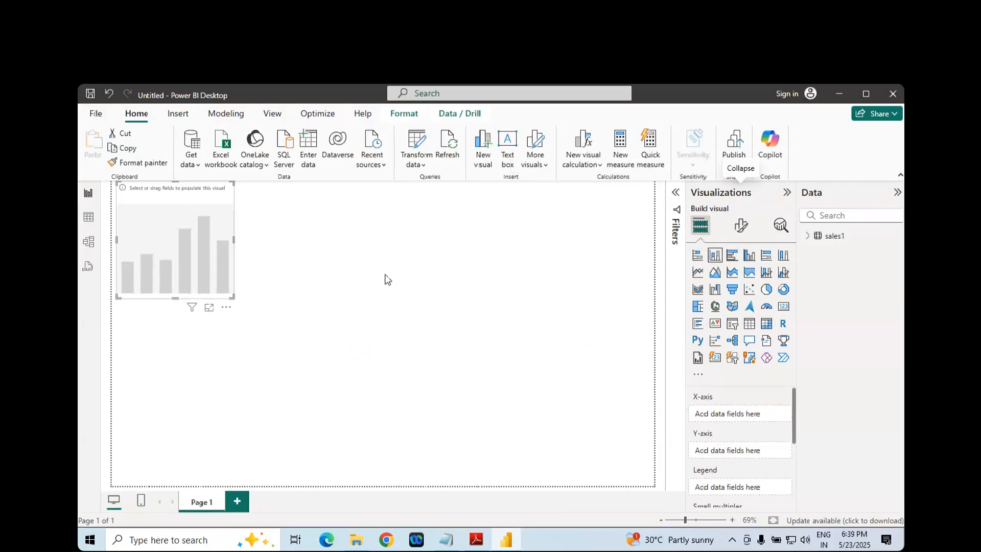
{"action": "left_click_drag", "start_coordinate": [207, 249], "coordinate": [374, 306]}
{"action": "left_click_drag", "start_coordinate": [397, 350], "coordinate": [565, 429]}
{"action": "left_click_drag", "start_coordinate": [473, 322], "coordinate": [437, 302]}
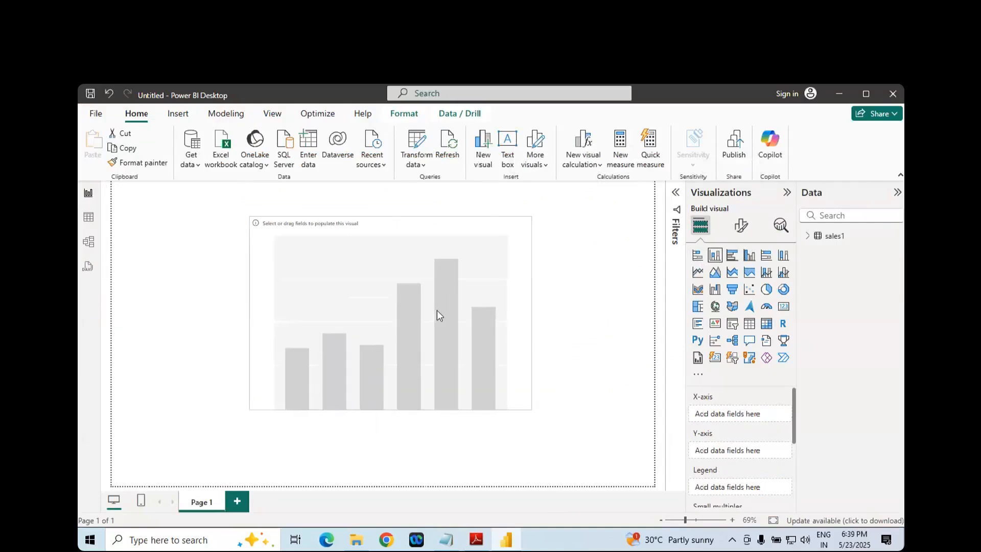
- Following the notes, expand sales1 and assign Product to the X-axis and Quantity to both the Y-axis and the Legend
{"action": "left_click", "coordinate": [807, 236]}
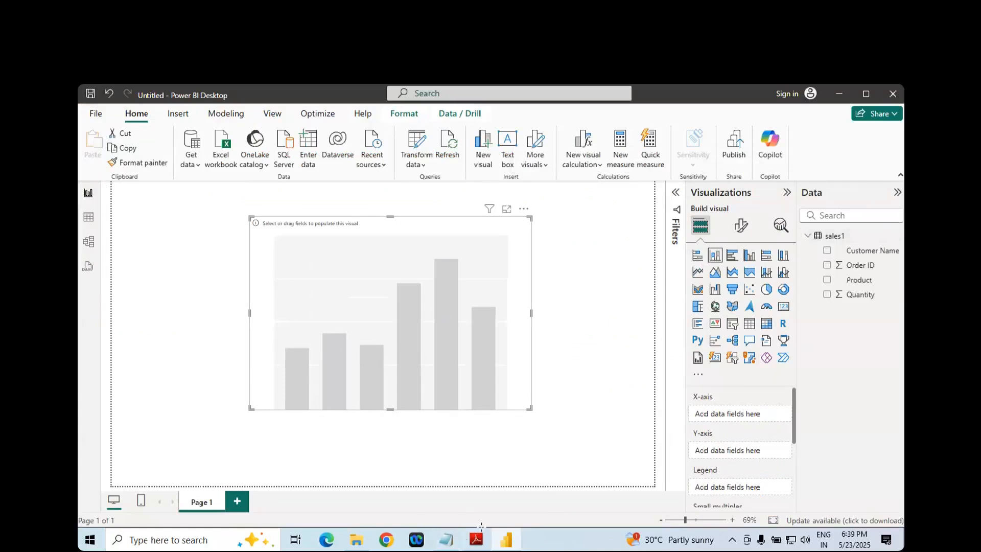
{"action": "left_click", "coordinate": [476, 539]}
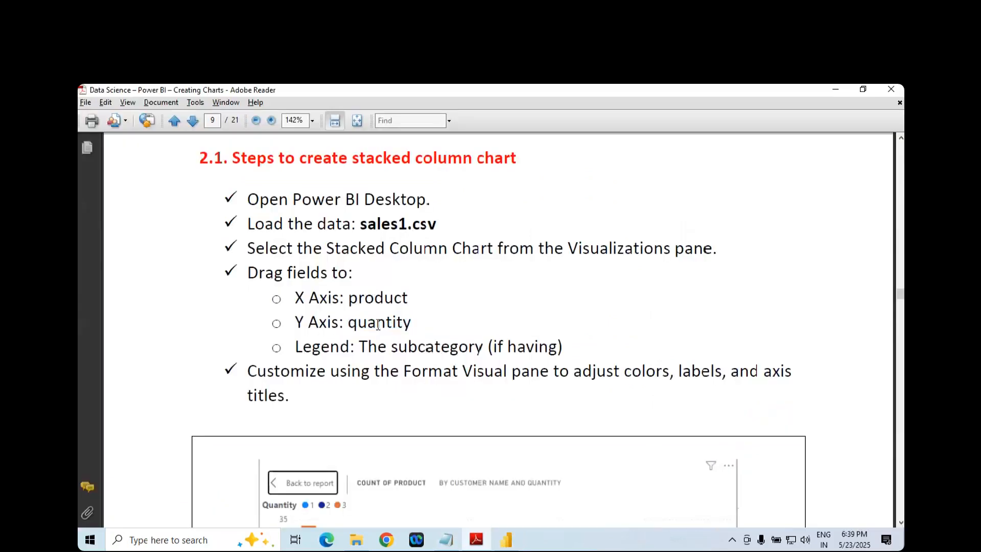
{"action": "key", "text": "alt+Tab"}
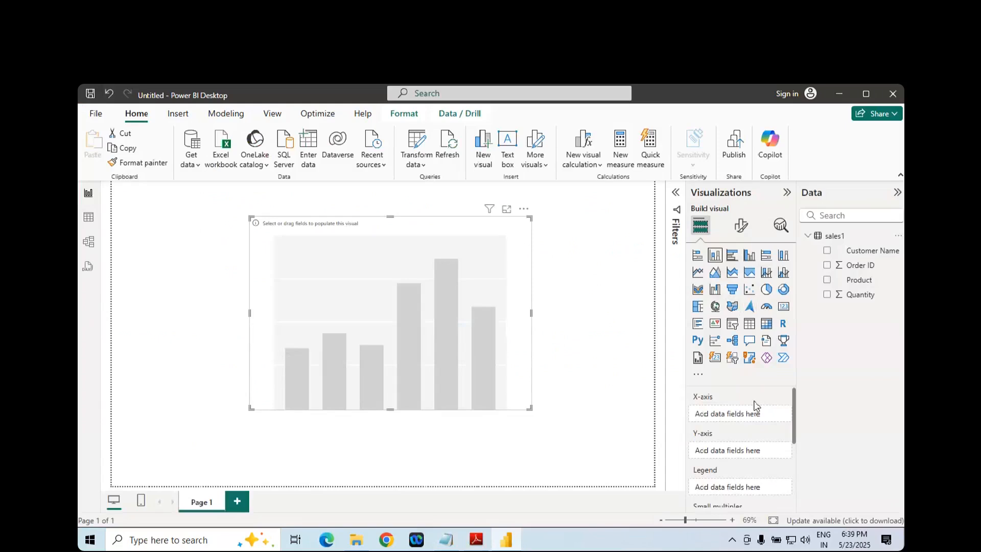
{"action": "left_click_drag", "start_coordinate": [853, 280], "coordinate": [735, 414]}
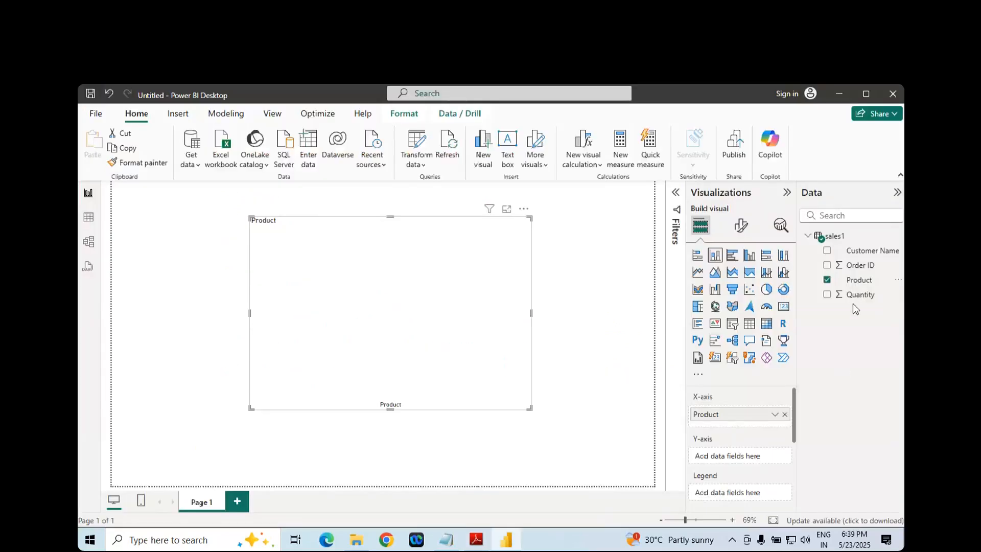
{"action": "left_click_drag", "start_coordinate": [855, 298], "coordinate": [742, 457]}
{"action": "scroll", "coordinate": [761, 424], "scroll_direction": "down", "scroll_amount": 2}
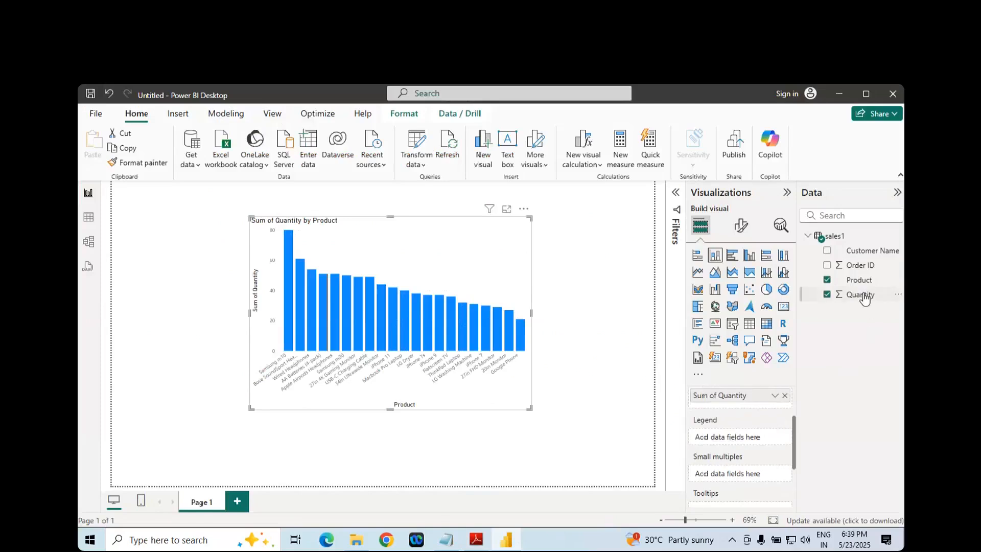
{"action": "left_click_drag", "start_coordinate": [863, 299], "coordinate": [772, 437]}
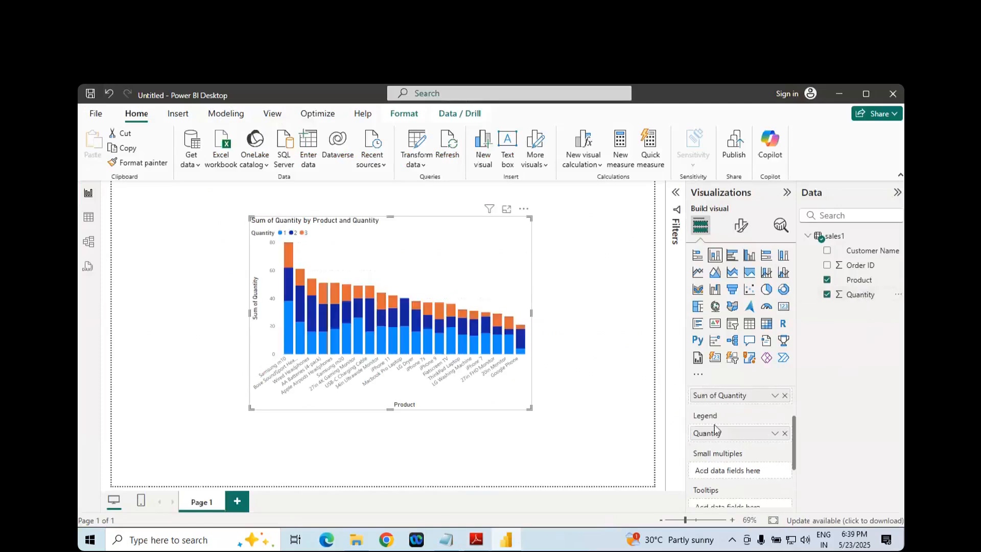
- Collapse the Visualizations and Data panes, open the chart in focus mode and examine the Samsung m10 column's quantity segments
{"action": "left_click", "coordinate": [787, 193]}
{"action": "left_click", "coordinate": [897, 193]}
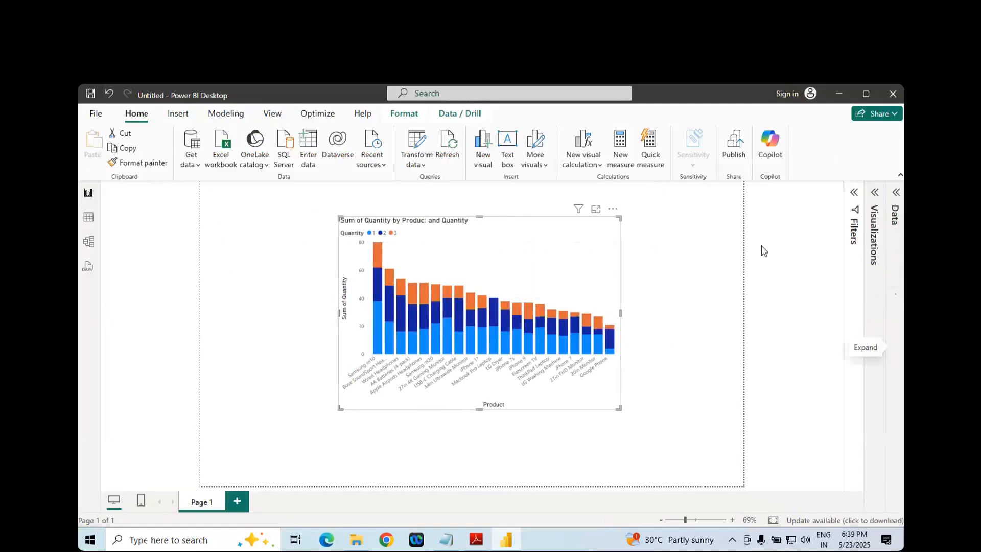
{"action": "left_click", "coordinate": [595, 210]}
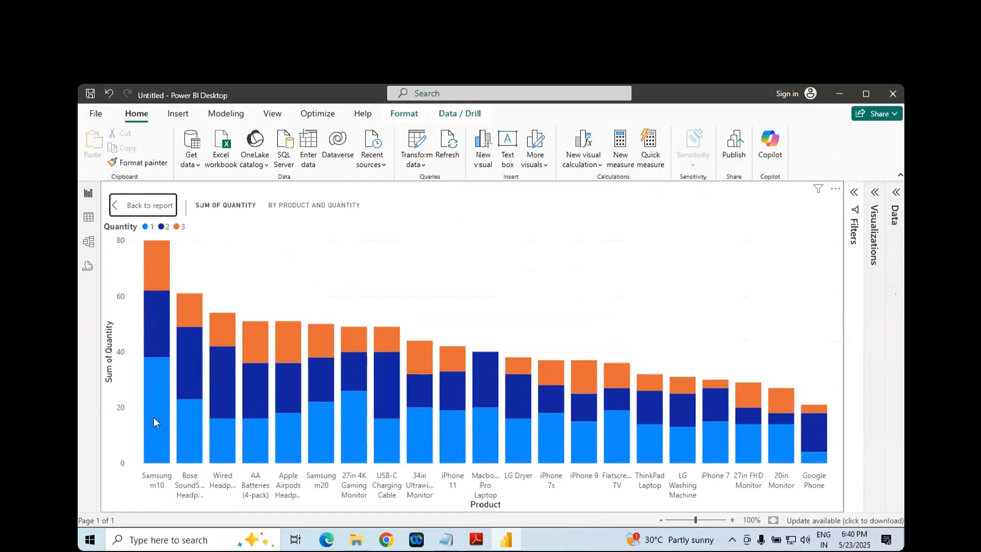
{"action": "mouse_move", "coordinate": [154, 416]}
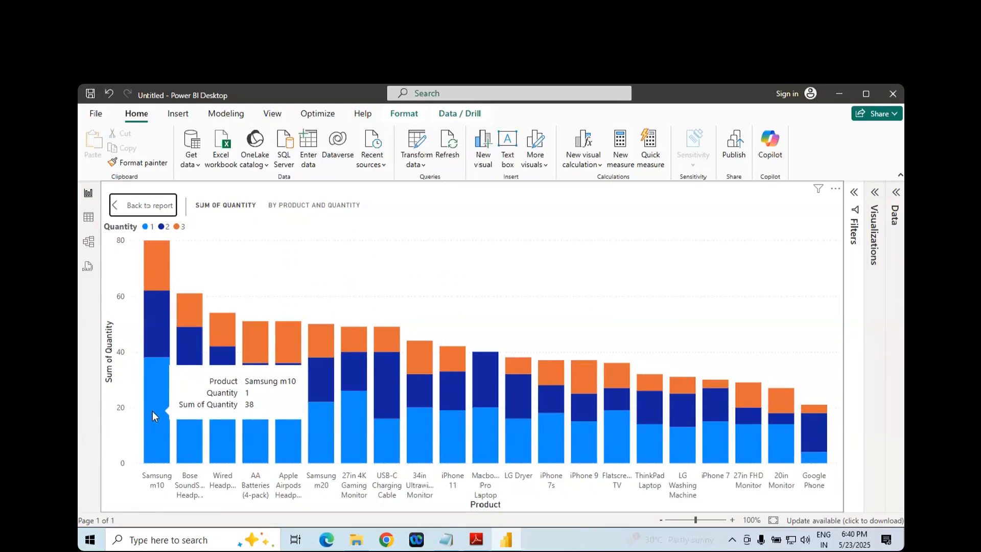
{"action": "mouse_move", "coordinate": [159, 340]}
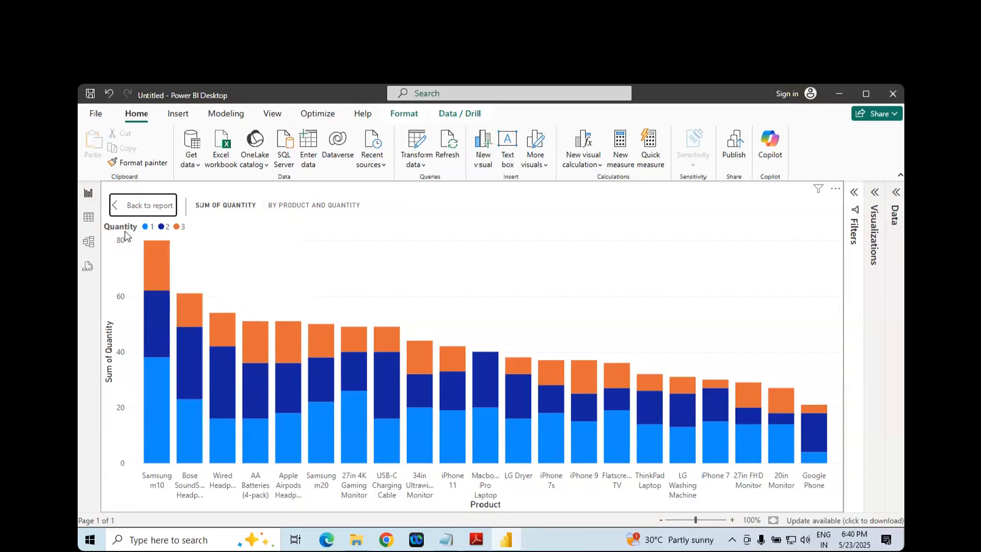
{"action": "mouse_move", "coordinate": [149, 251]}
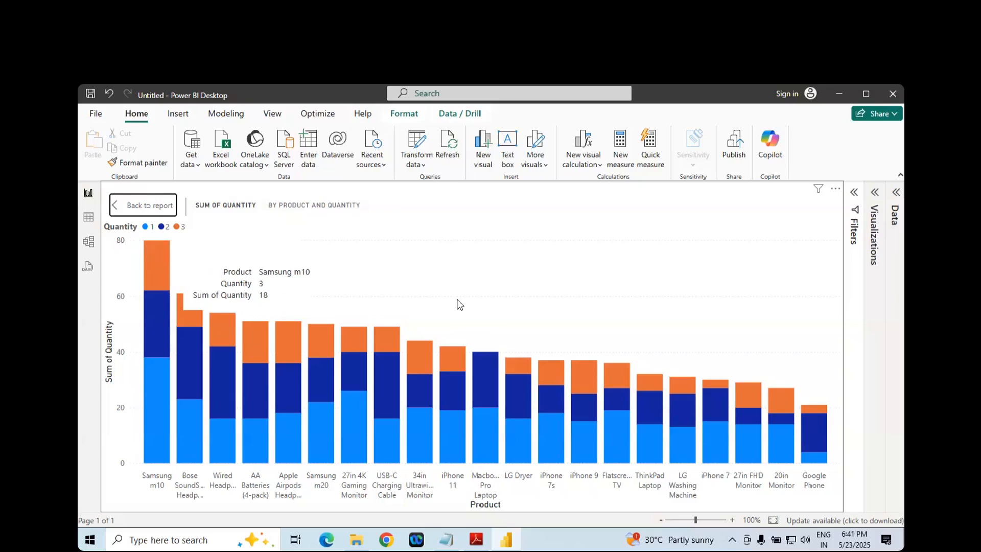
- Expand the Visualizations pane, read the stacked column chart's More options section in the Adobe Reader notes, and return to Power BI Desktop
{"action": "left_click", "coordinate": [874, 192]}
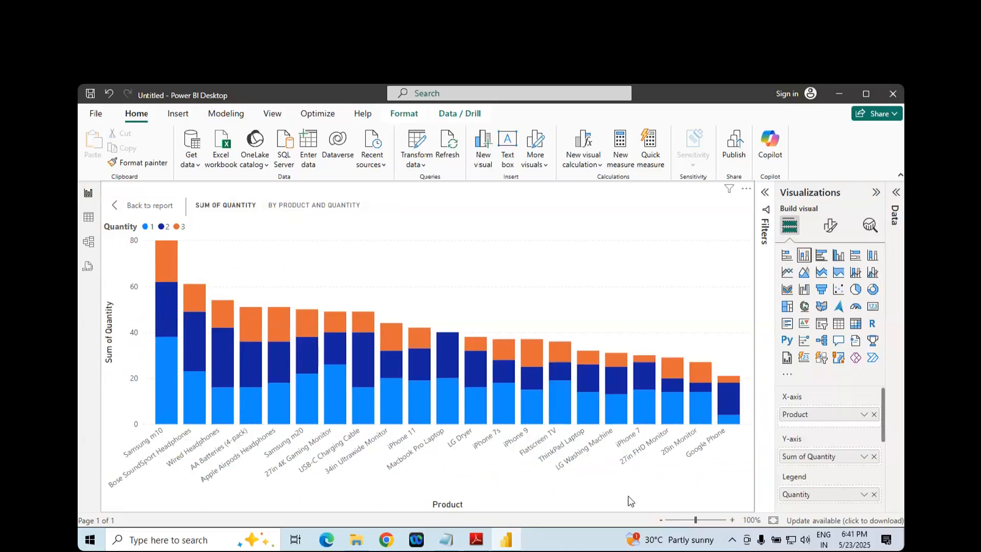
{"action": "left_click", "coordinate": [476, 539]}
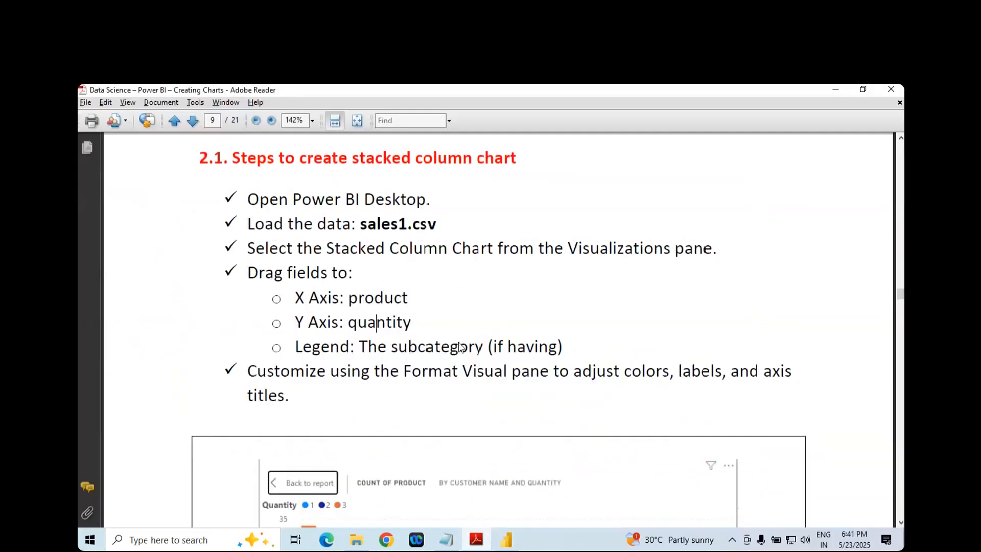
{"action": "scroll", "coordinate": [458, 341], "scroll_direction": "down", "scroll_amount": 5}
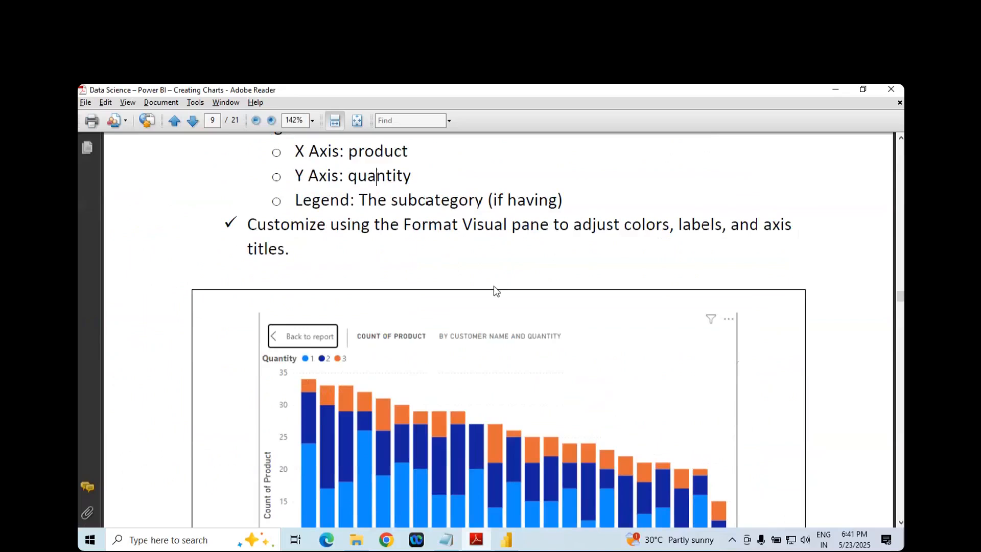
{"action": "scroll", "coordinate": [590, 283], "scroll_direction": "down", "scroll_amount": 15}
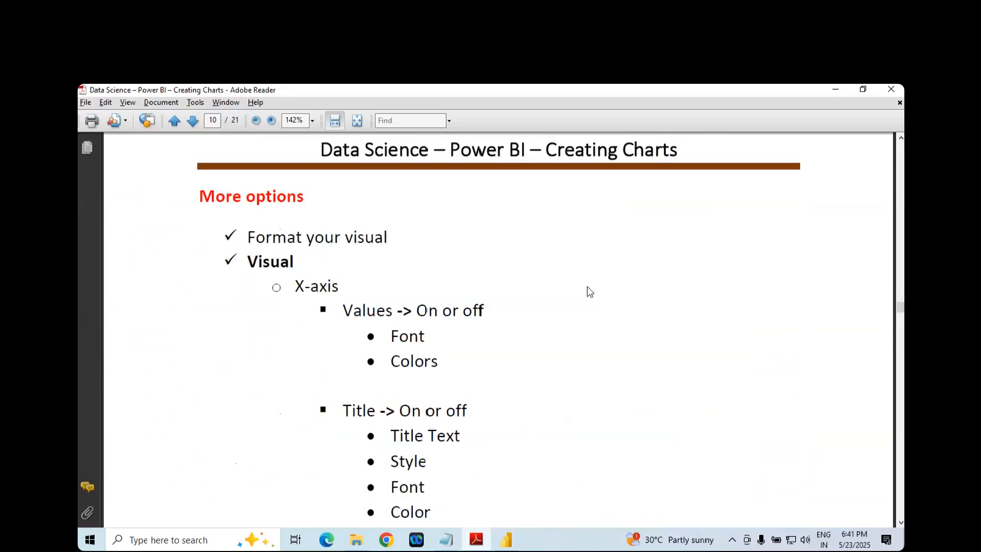
{"action": "key", "text": "alt+Tab"}
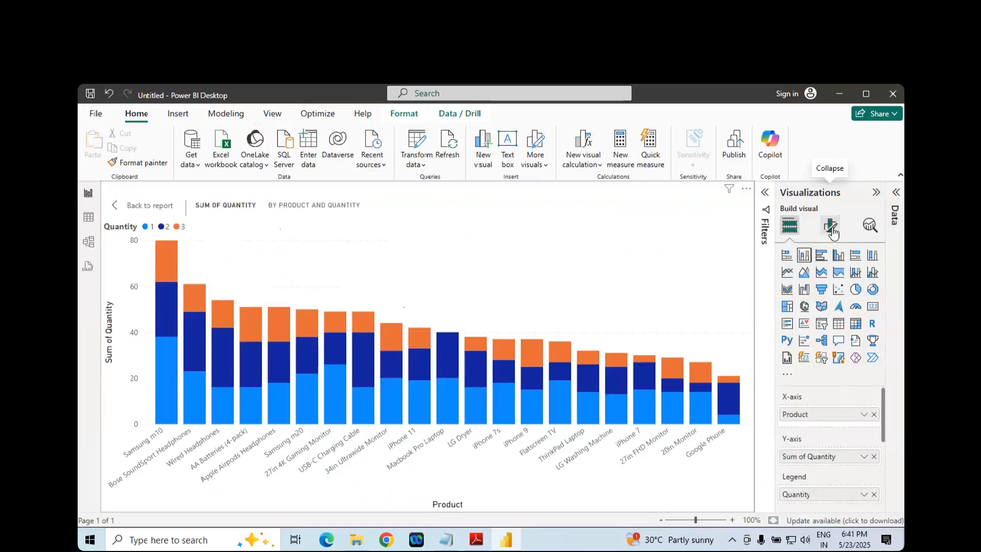
- Open the chart's X-axis formatting and try switching its values off and on and making their labels bold
{"action": "left_click", "coordinate": [831, 229]}
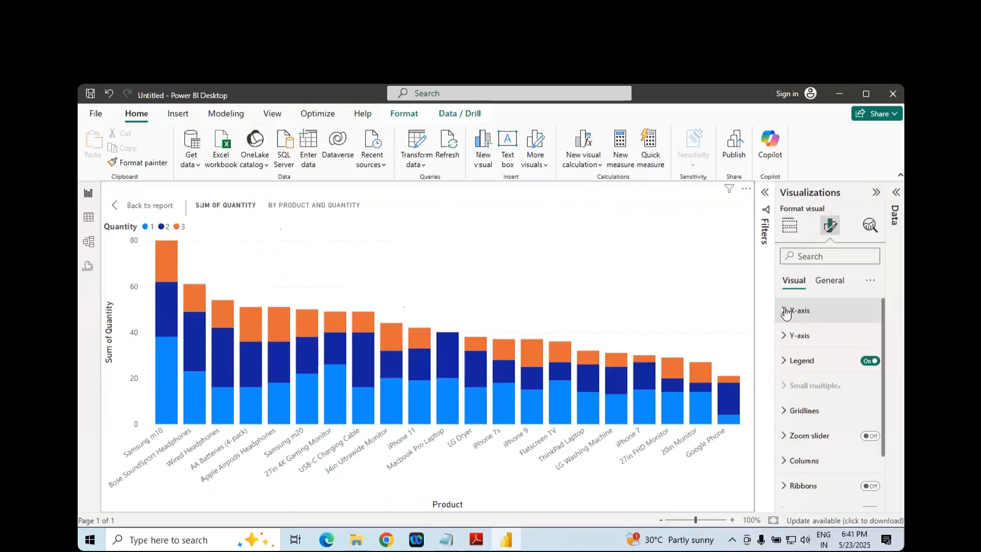
{"action": "left_click", "coordinate": [784, 311]}
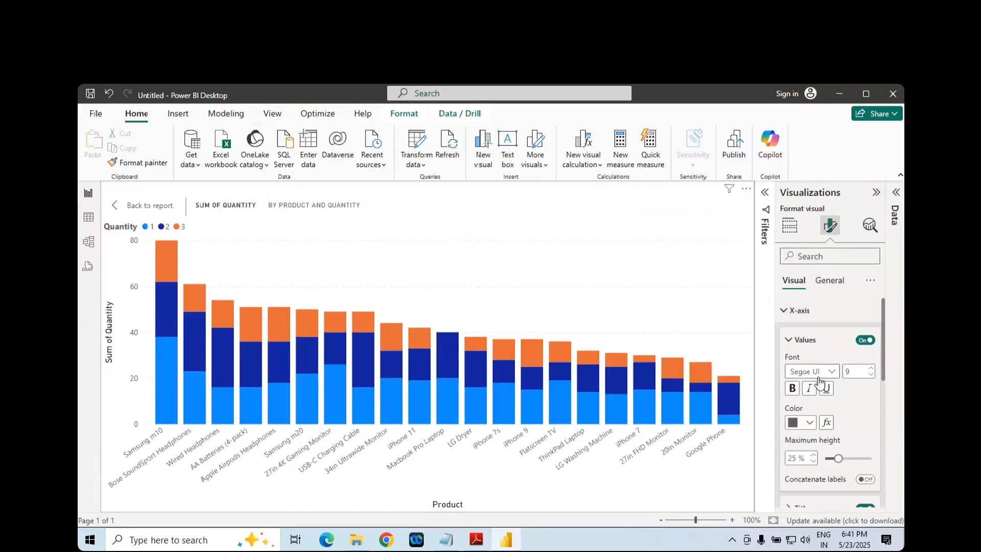
{"action": "left_click", "coordinate": [865, 340]}
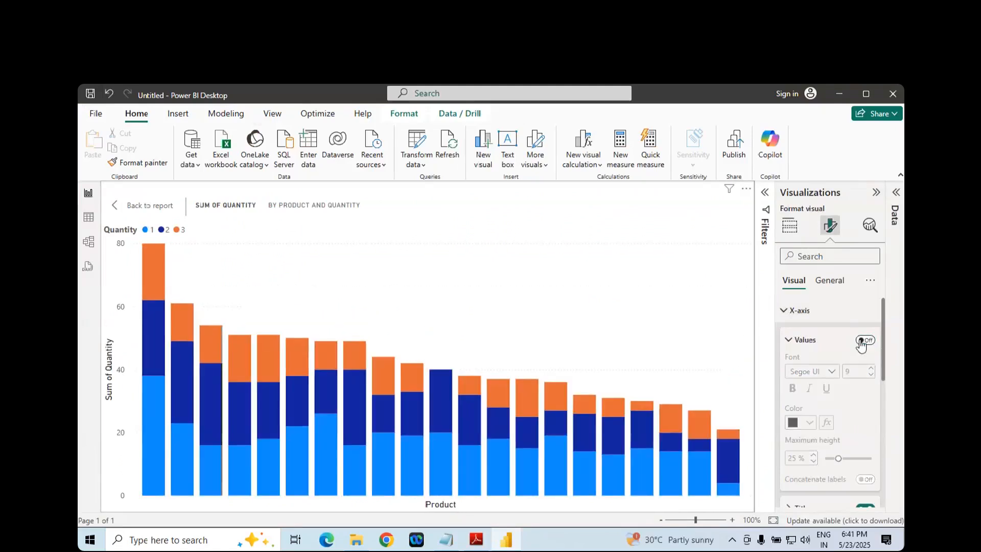
{"action": "left_click", "coordinate": [869, 342]}
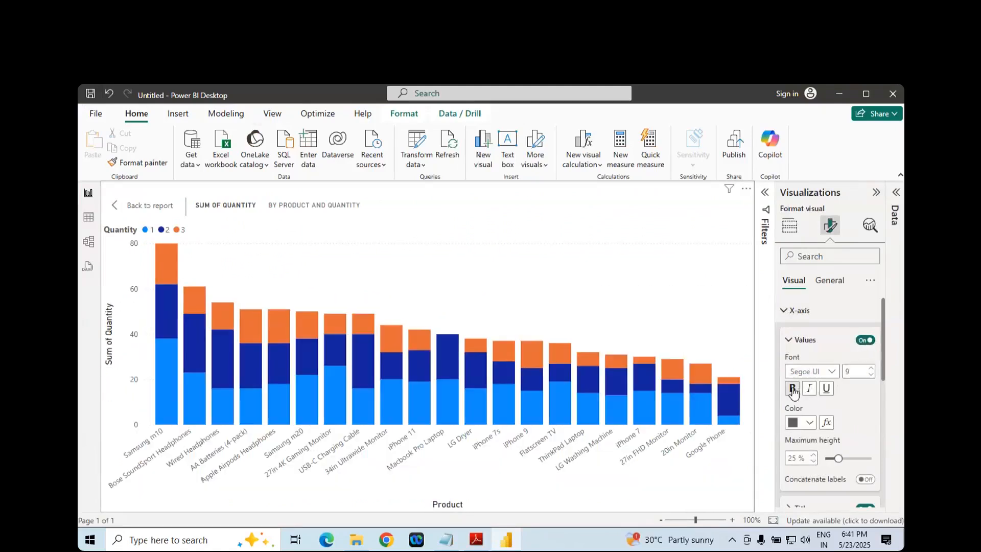
{"action": "left_click", "coordinate": [793, 390]}
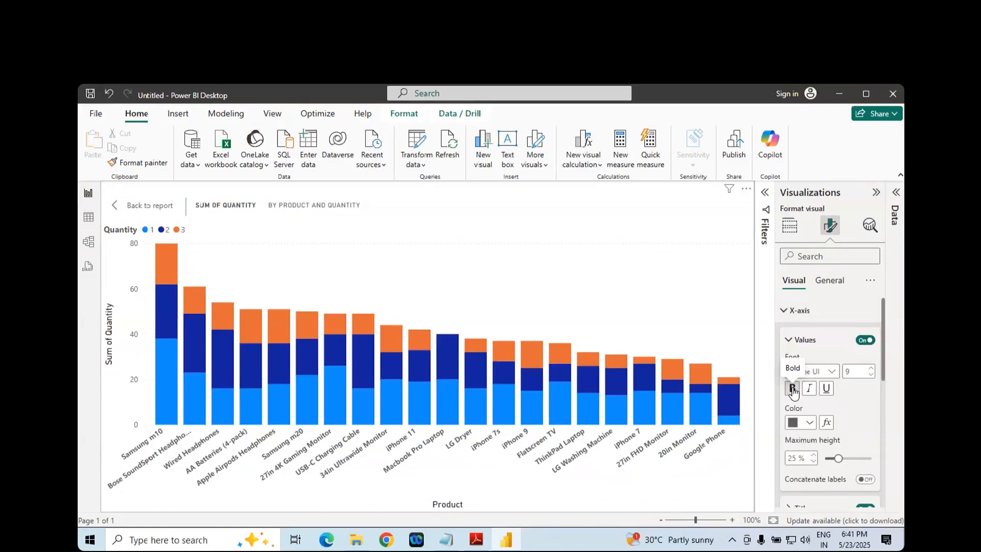
{"action": "left_click", "coordinate": [793, 390]}
- Colour the X-axis value labels red and make them bold
{"action": "scroll", "coordinate": [838, 397], "scroll_direction": "down", "scroll_amount": 1}
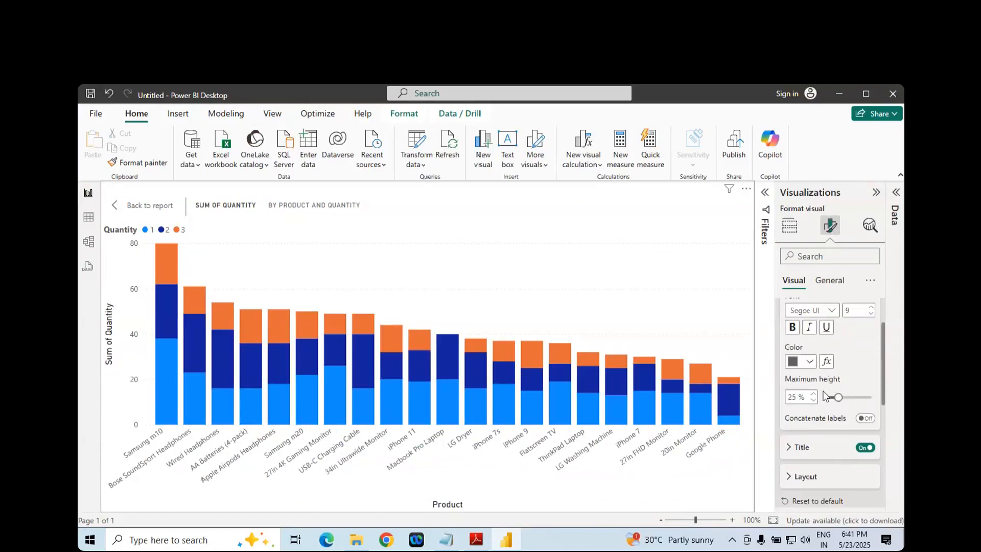
{"action": "left_click", "coordinate": [810, 362]}
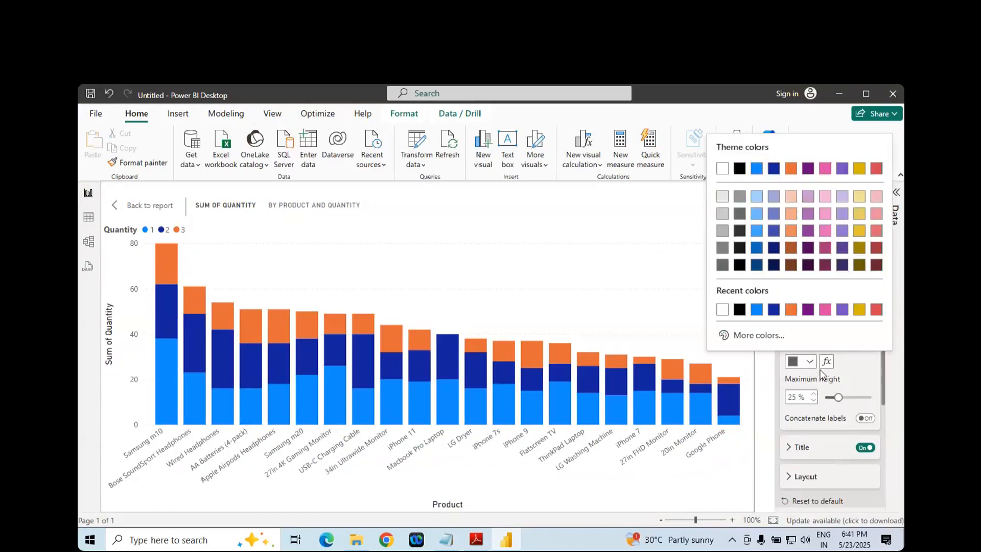
{"action": "left_click", "coordinate": [876, 310]}
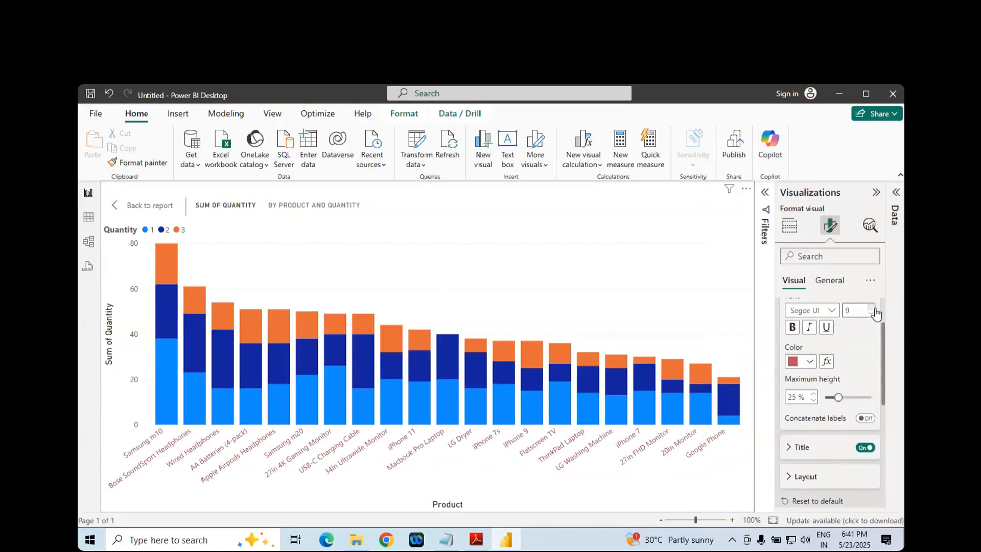
{"action": "left_click", "coordinate": [792, 326]}
{"action": "scroll", "coordinate": [794, 344], "scroll_direction": "up", "scroll_amount": 1}
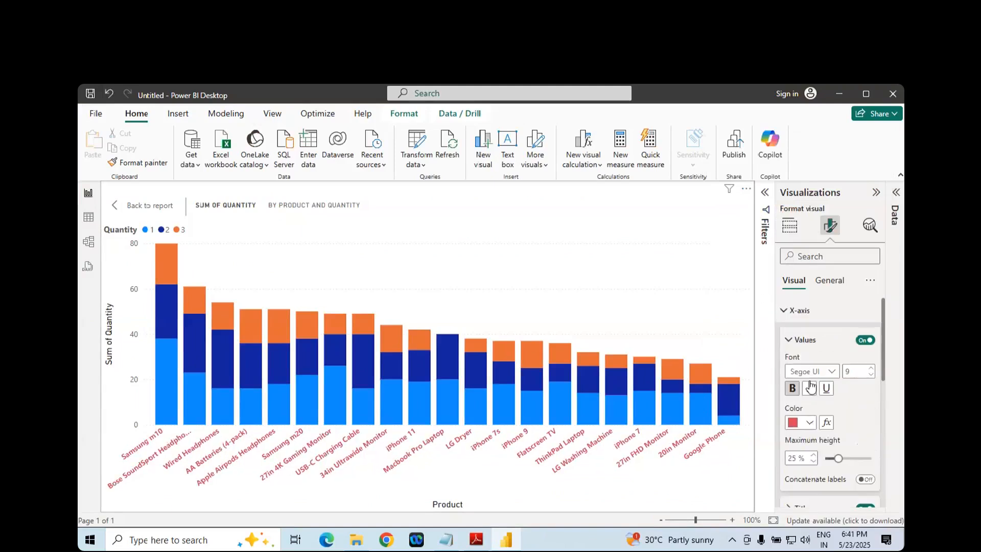
- Collapse the X-axis Values settings and switch the X-axis title off and back on
{"action": "left_click", "coordinate": [792, 342]}
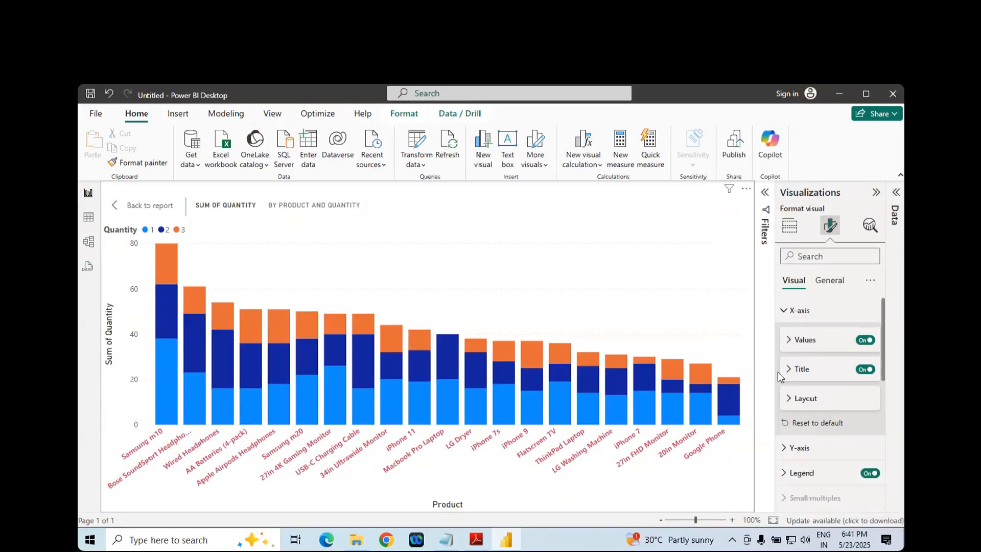
{"action": "left_click", "coordinate": [864, 369]}
{"action": "left_click", "coordinate": [863, 371]}
- Leave focus mode and reposition and enlarge the chart so it fills most of the report page
{"action": "left_click", "coordinate": [144, 206]}
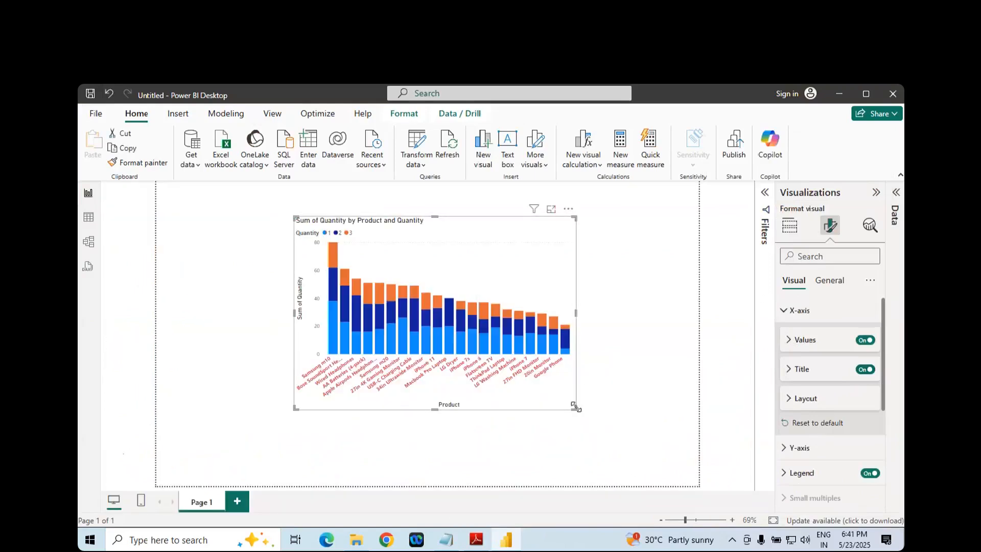
{"action": "left_click_drag", "start_coordinate": [574, 407], "coordinate": [672, 445]}
{"action": "left_click_drag", "start_coordinate": [552, 261], "coordinate": [461, 250]}
{"action": "left_click_drag", "start_coordinate": [580, 440], "coordinate": [683, 476]}
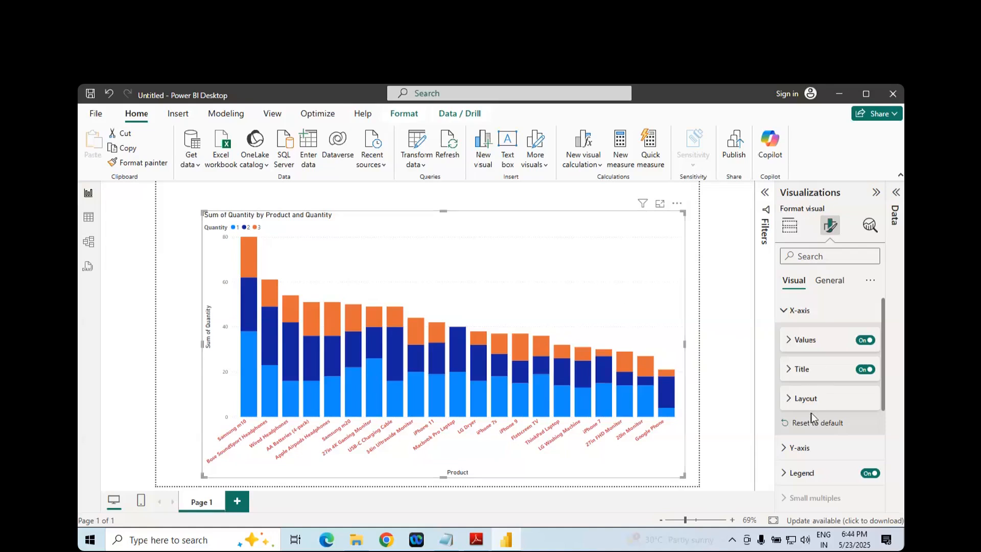
- Reset the X-axis formatting to default, try hiding its title and restore it, then collapse the X-axis settings
{"action": "left_click", "coordinate": [809, 429]}
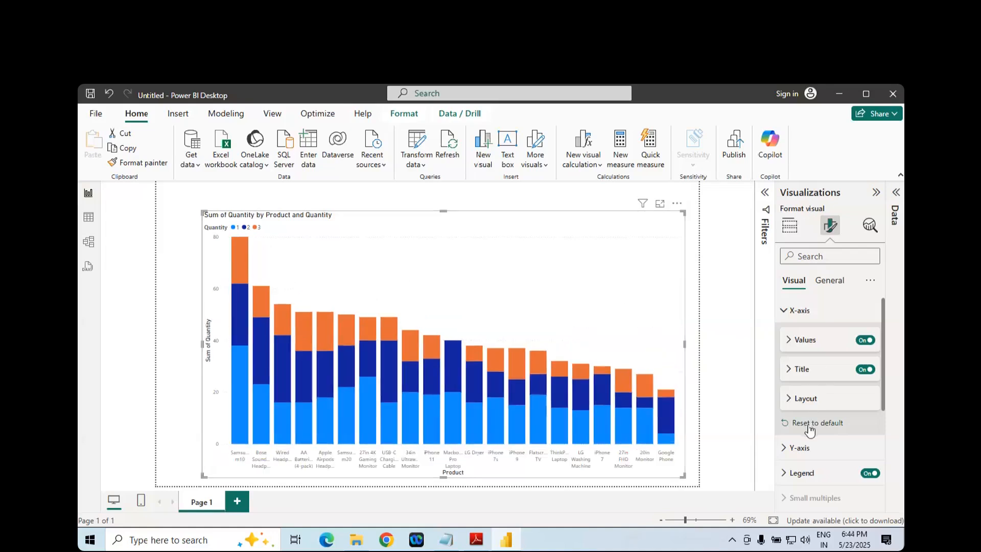
{"action": "left_click", "coordinate": [863, 372]}
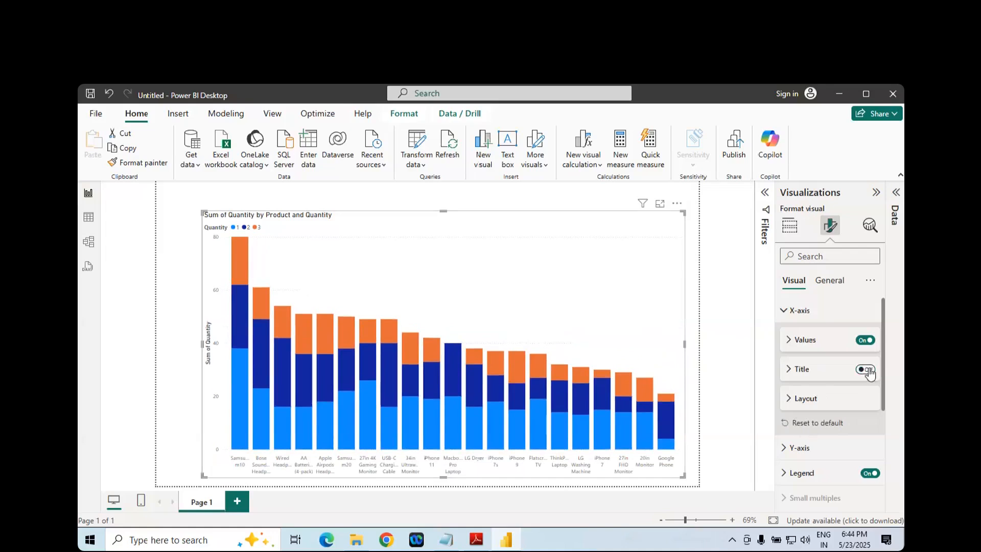
{"action": "left_click", "coordinate": [868, 371]}
{"action": "left_click", "coordinate": [784, 313]}
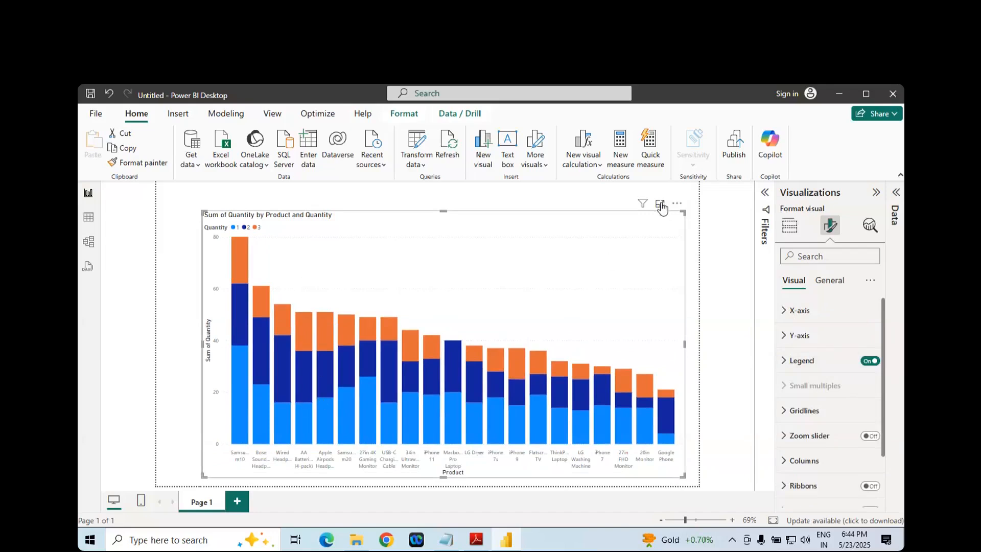
- Open the chart in focus mode and turn off its legend
{"action": "left_click", "coordinate": [659, 204]}
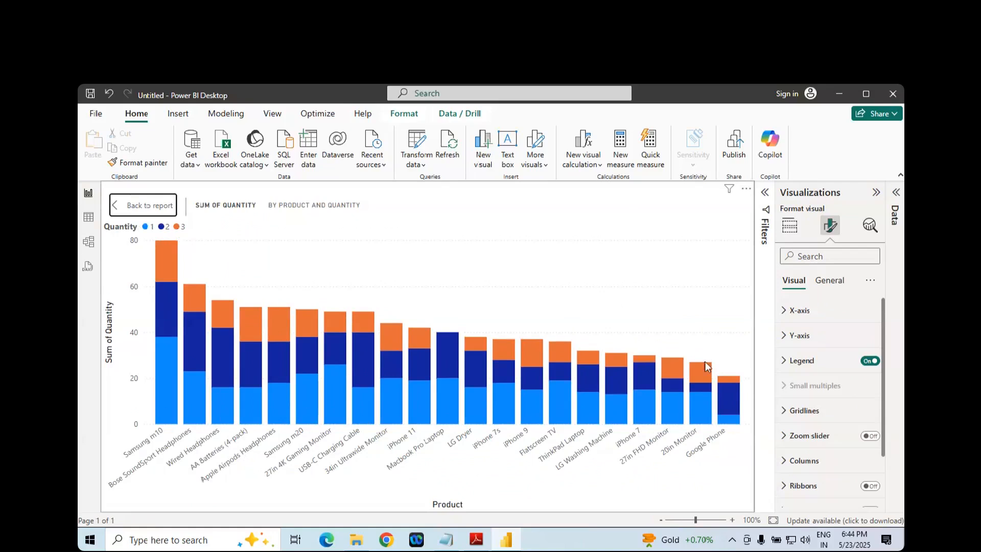
{"action": "left_click", "coordinate": [869, 361]}
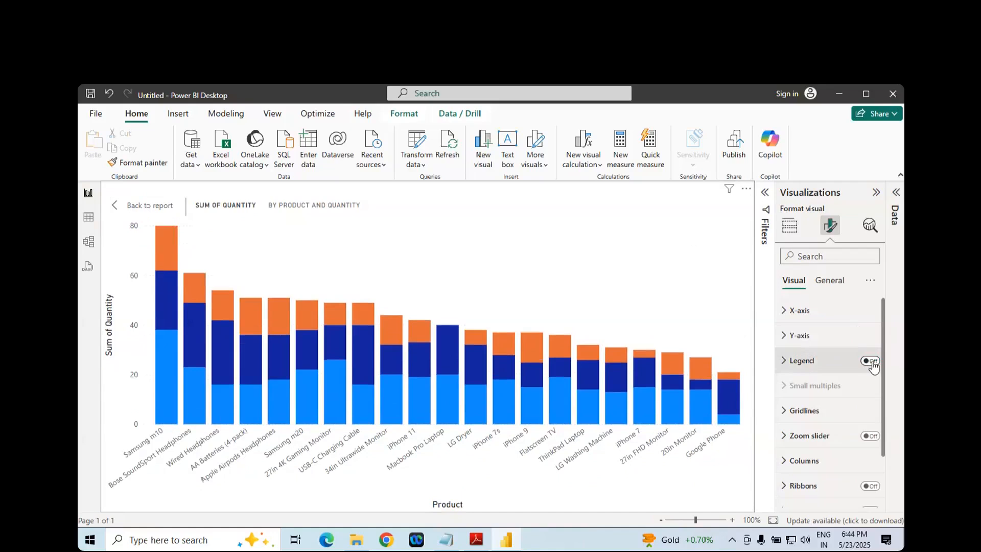
- Turn the chart's legend back on, switch it off once more, and leave it on
{"action": "left_click", "coordinate": [871, 362]}
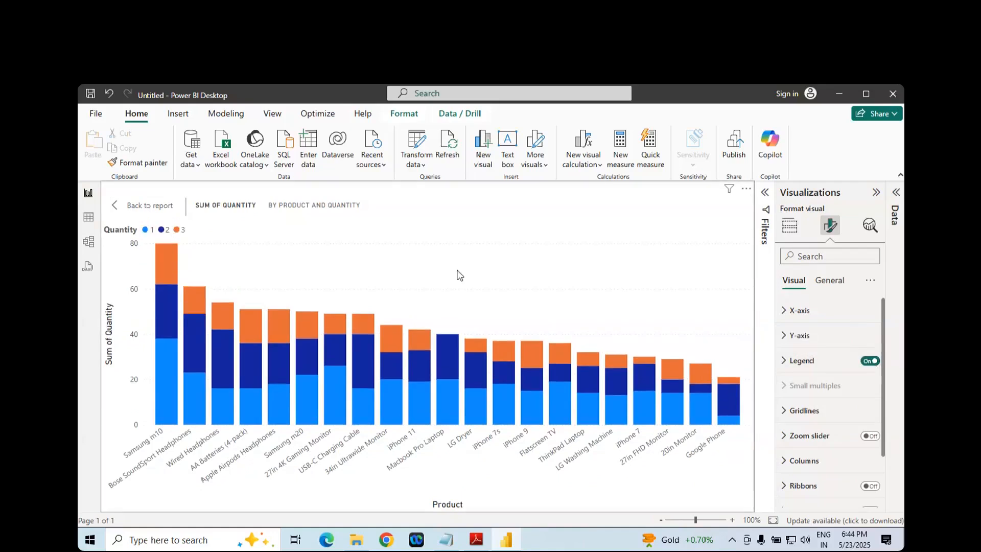
{"action": "left_click", "coordinate": [870, 362]}
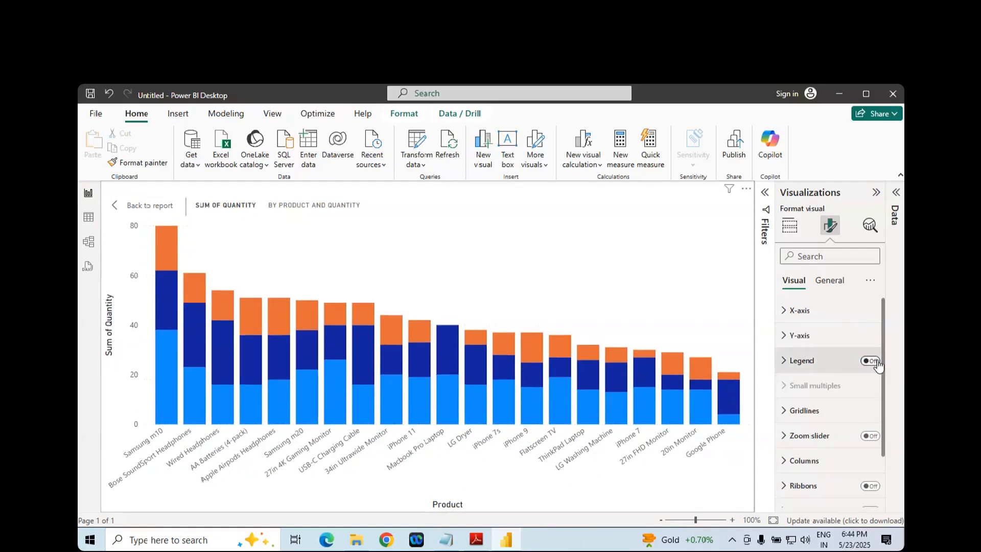
{"action": "left_click", "coordinate": [871, 362]}
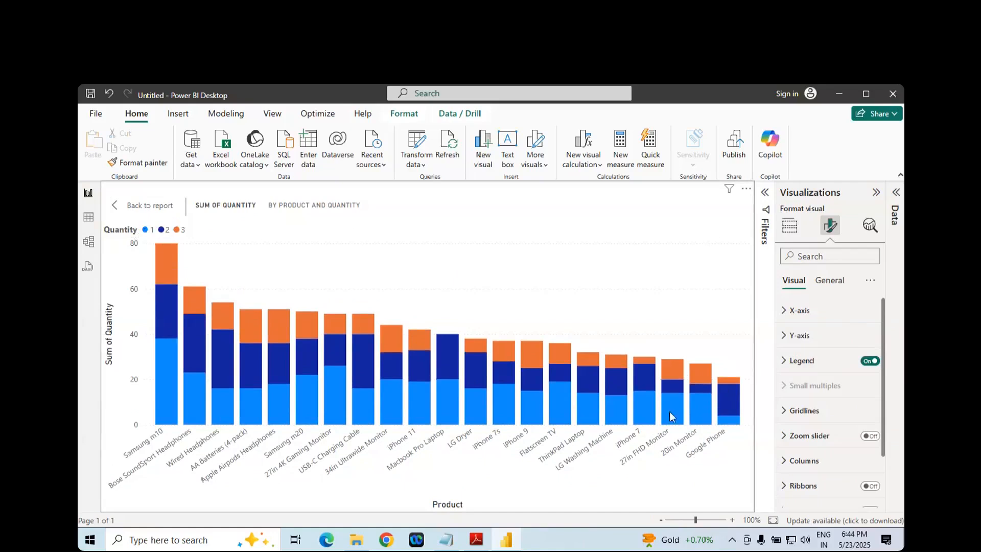
- Expand the Legend settings and try the positions Top center, Top right and Top left stacked
{"action": "left_click", "coordinate": [783, 361]}
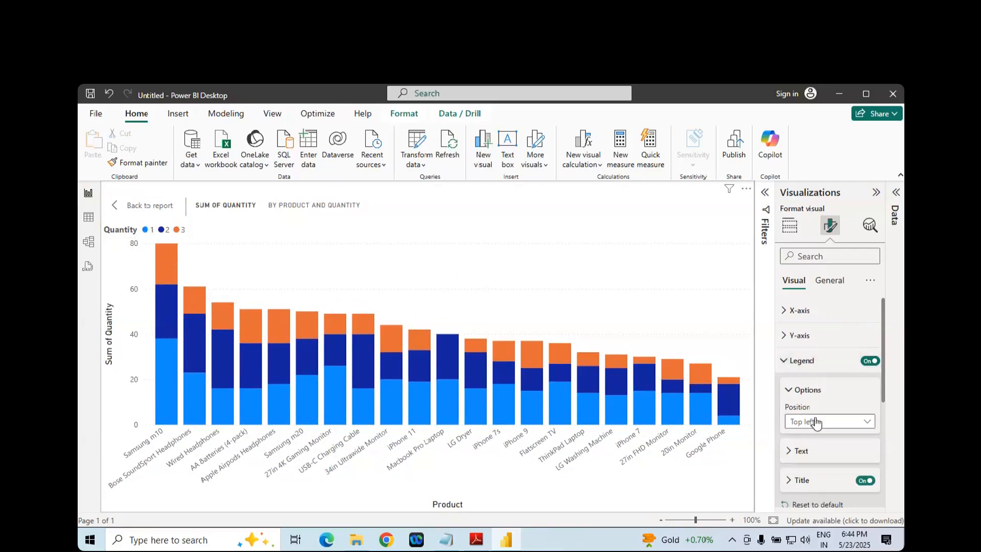
{"action": "left_click", "coordinate": [817, 422]}
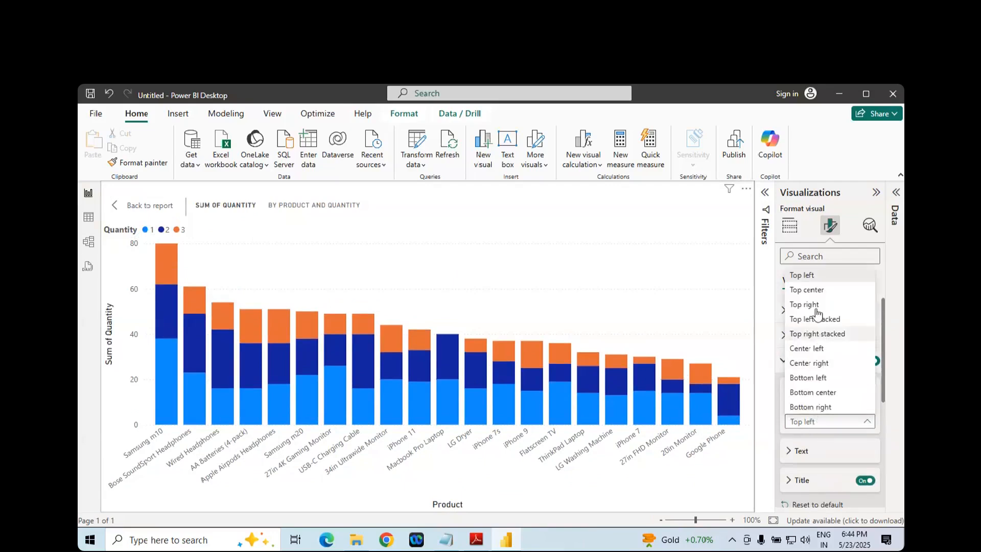
{"action": "left_click", "coordinate": [813, 291]}
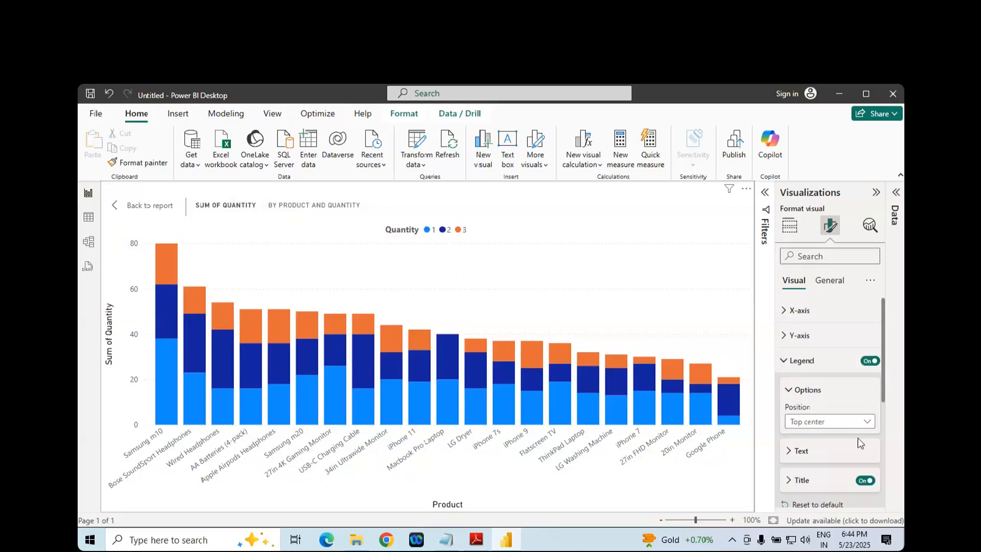
{"action": "left_click", "coordinate": [827, 422]}
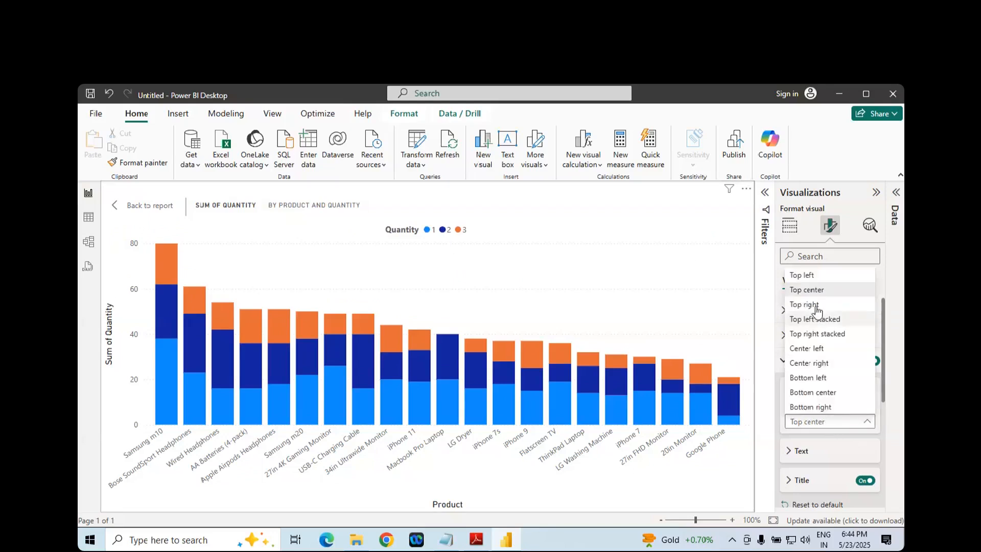
{"action": "left_click", "coordinate": [814, 306]}
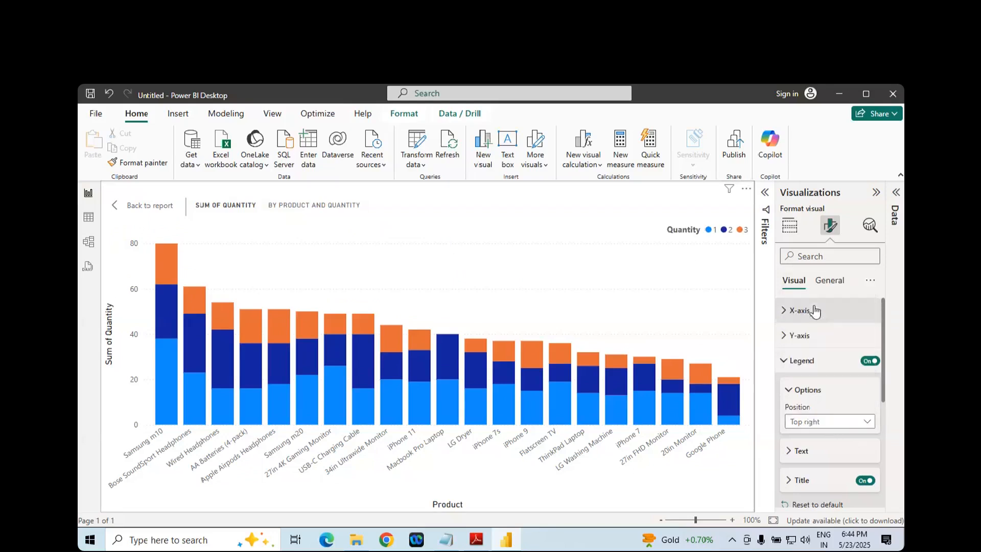
{"action": "left_click", "coordinate": [807, 422]}
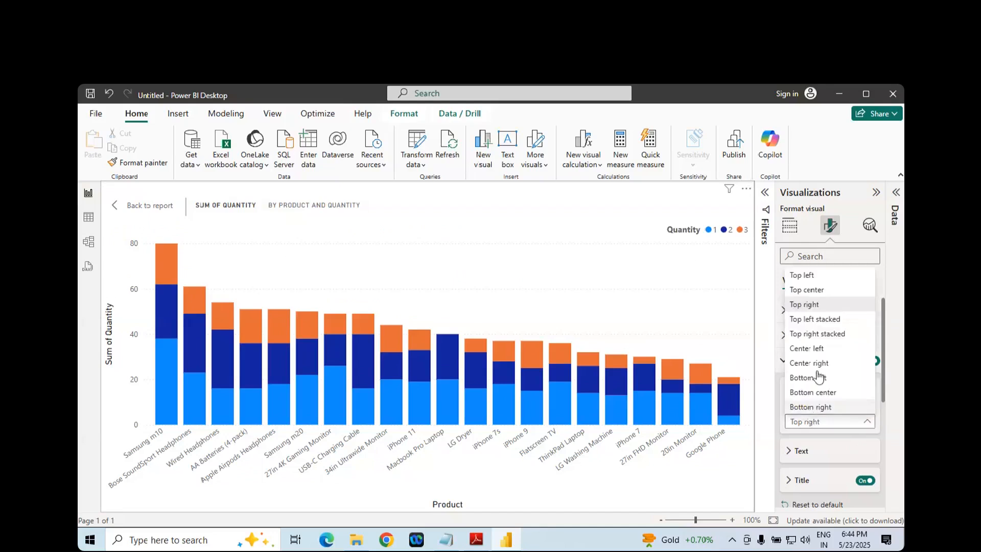
{"action": "left_click", "coordinate": [812, 321]}
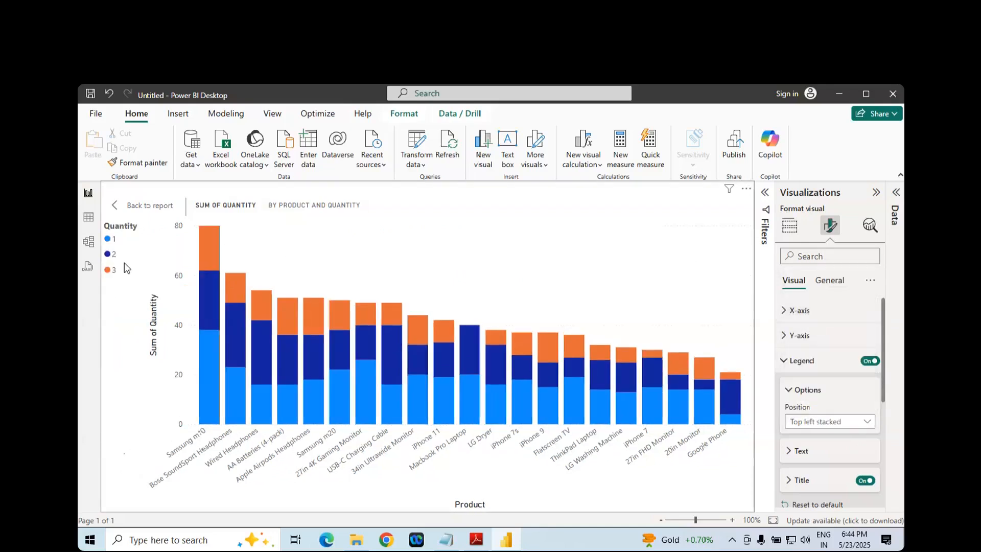
- Try the legend position Bottom center, switch it to Top right, and close the position choices without another change
{"action": "left_click", "coordinate": [813, 423]}
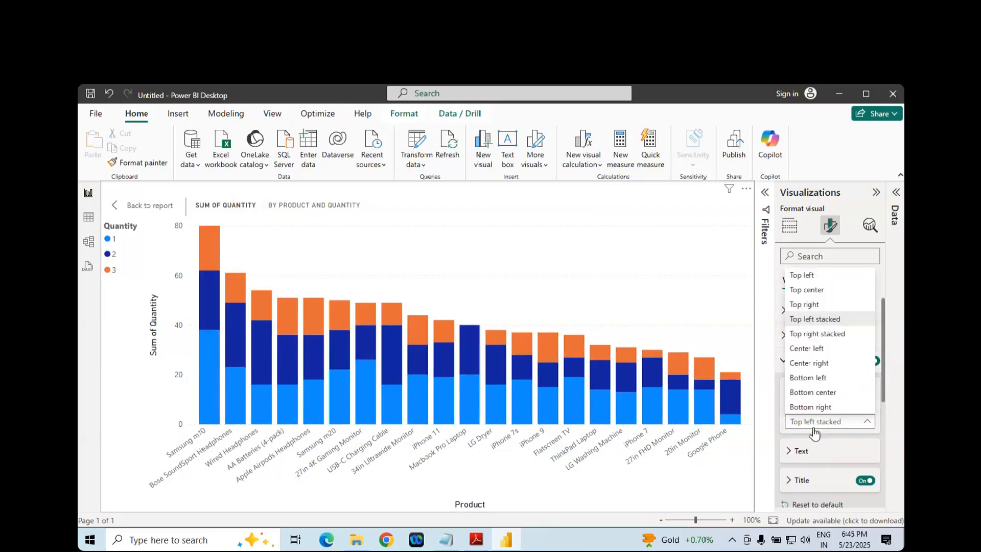
{"action": "left_click", "coordinate": [828, 397]}
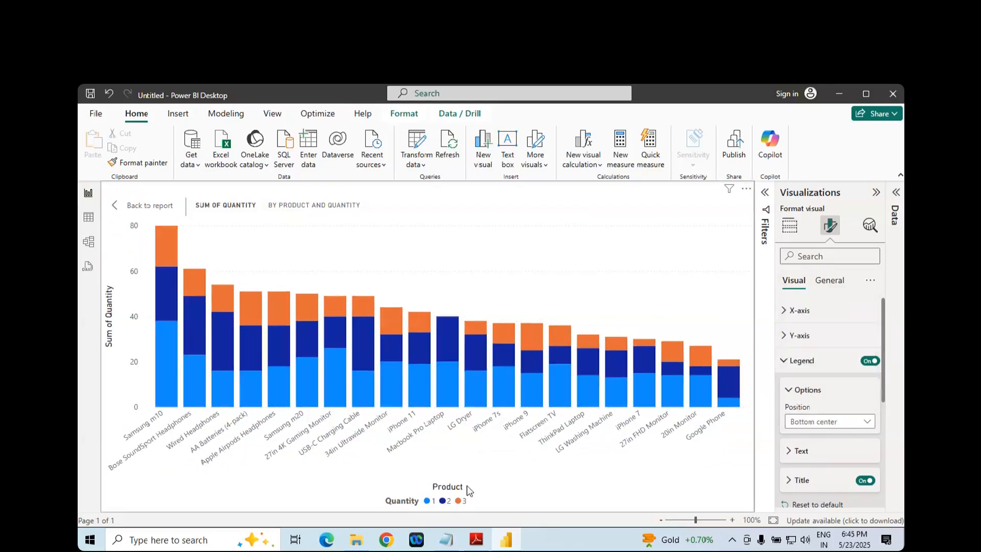
{"action": "left_click", "coordinate": [811, 429]}
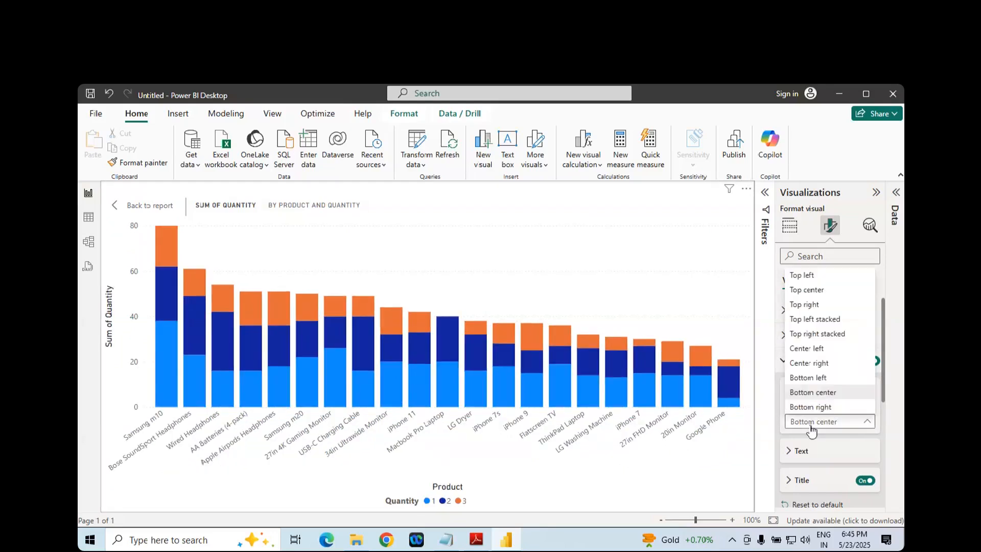
{"action": "left_click", "coordinate": [803, 306]}
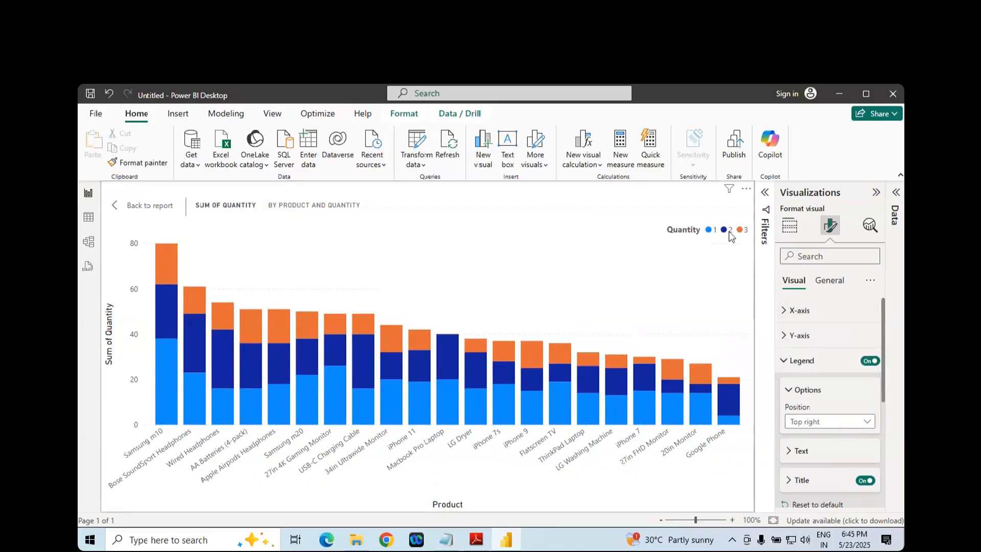
{"action": "left_click", "coordinate": [823, 424]}
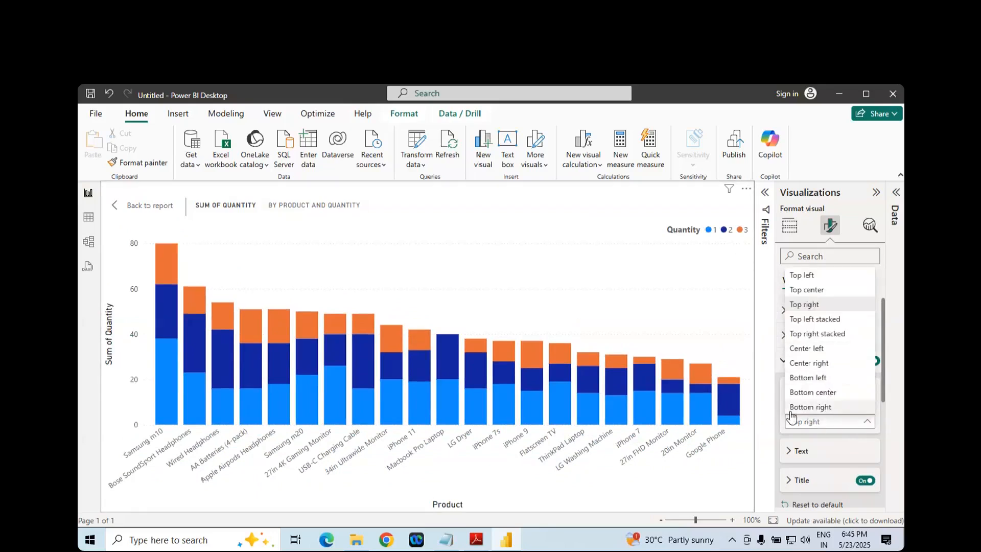
{"action": "left_click", "coordinate": [708, 323]}
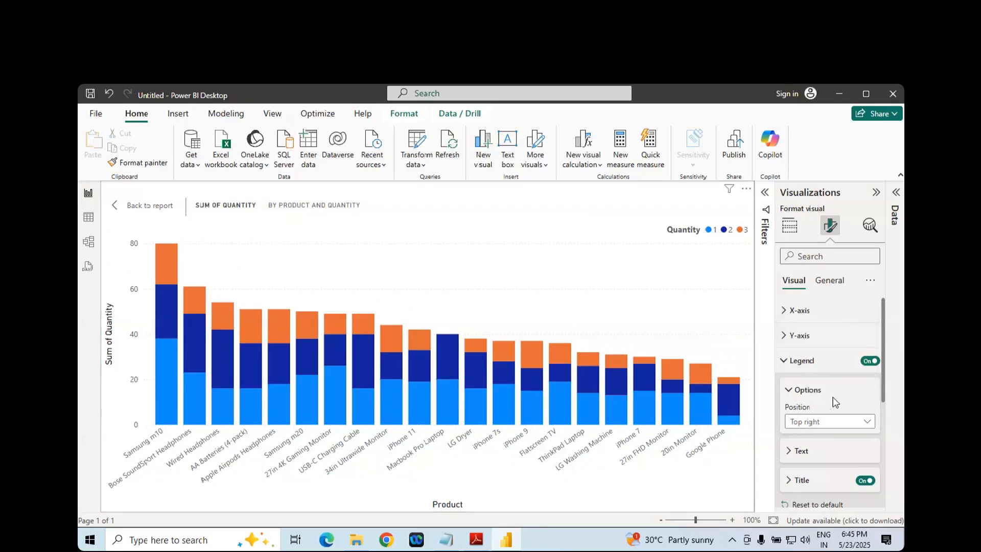
- Collapse the legend's position options, expand its Text settings, and try bold on and off, leaving it on
{"action": "left_click", "coordinate": [788, 393]}
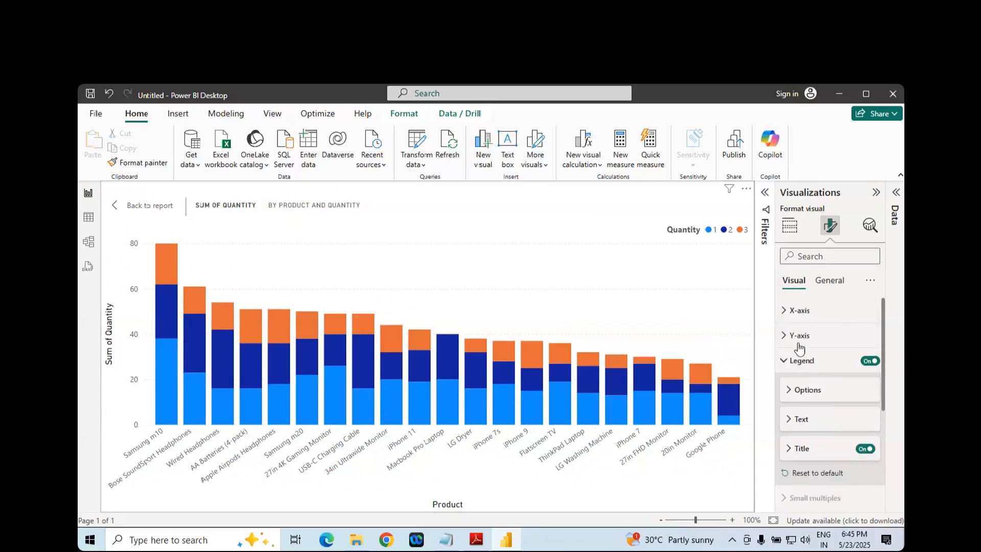
{"action": "left_click", "coordinate": [794, 421]}
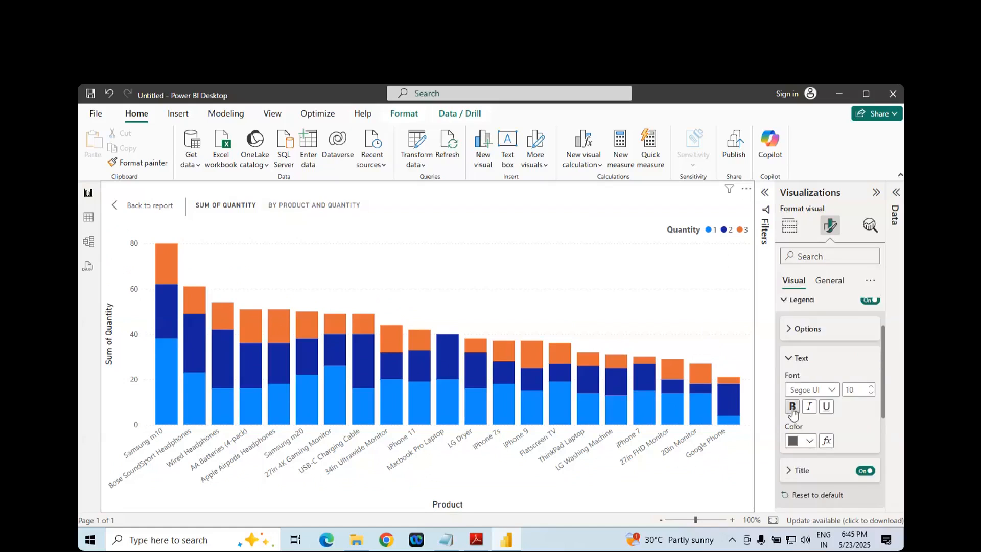
{"action": "left_click", "coordinate": [792, 407]}
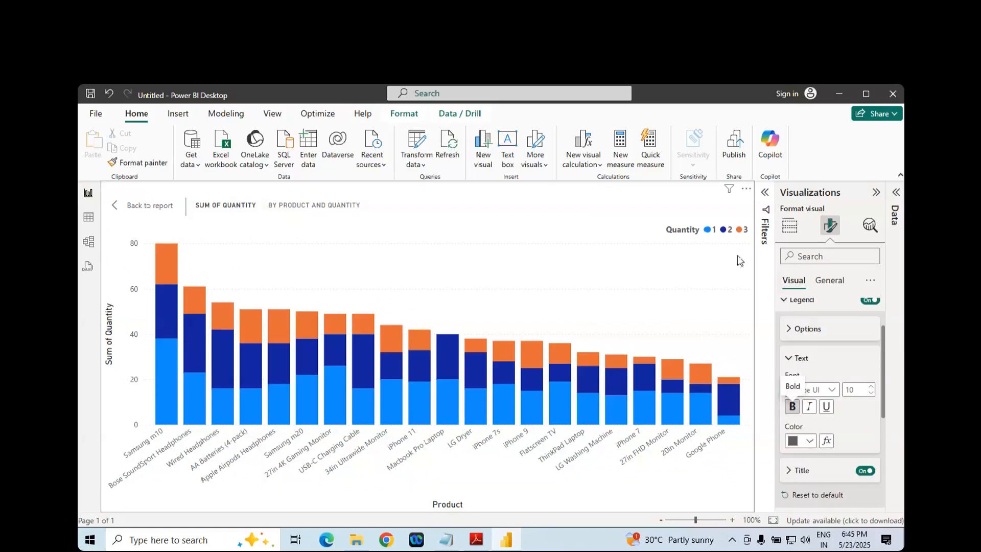
{"action": "left_click", "coordinate": [791, 409]}
{"action": "left_click", "coordinate": [792, 411]}
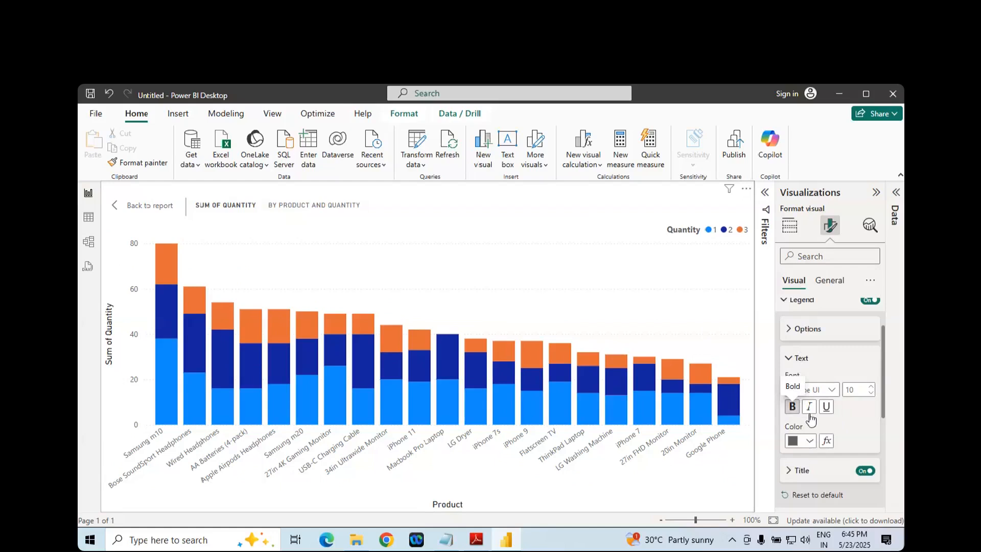
- Try a red color for the legend text, then reset the legend formatting to default
{"action": "scroll", "coordinate": [827, 414], "scroll_direction": "down", "scroll_amount": 1}
{"action": "scroll", "coordinate": [828, 414], "scroll_direction": "down", "scroll_amount": 1}
{"action": "left_click", "coordinate": [805, 380]}
{"action": "left_click", "coordinate": [722, 327]}
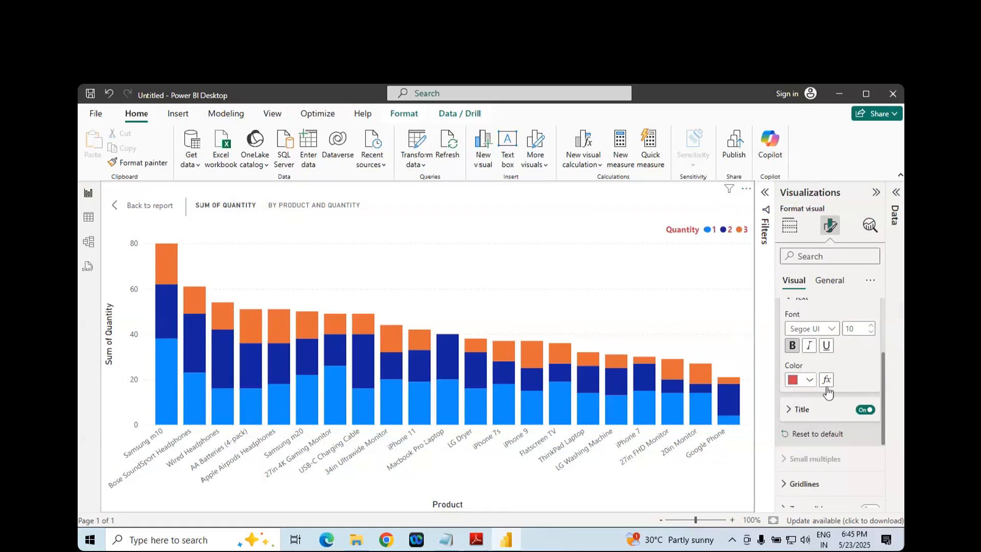
{"action": "scroll", "coordinate": [813, 375], "scroll_direction": "down", "scroll_amount": 2}
{"action": "left_click", "coordinate": [813, 375]}
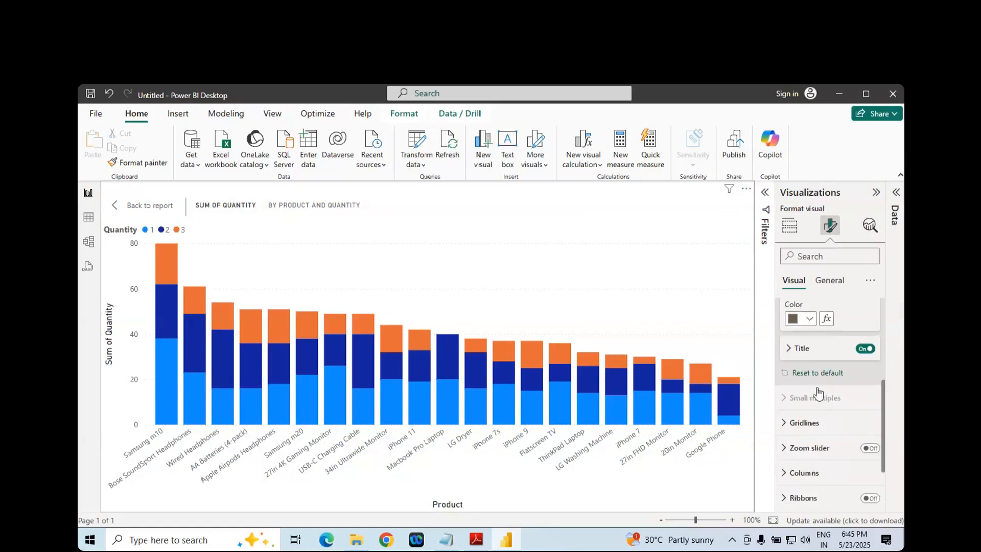
- Try the chart's zoom slider by toggling it on and off, grabbing its lower handle, and turning it off again
{"action": "scroll", "coordinate": [819, 424], "scroll_direction": "down", "scroll_amount": 3}
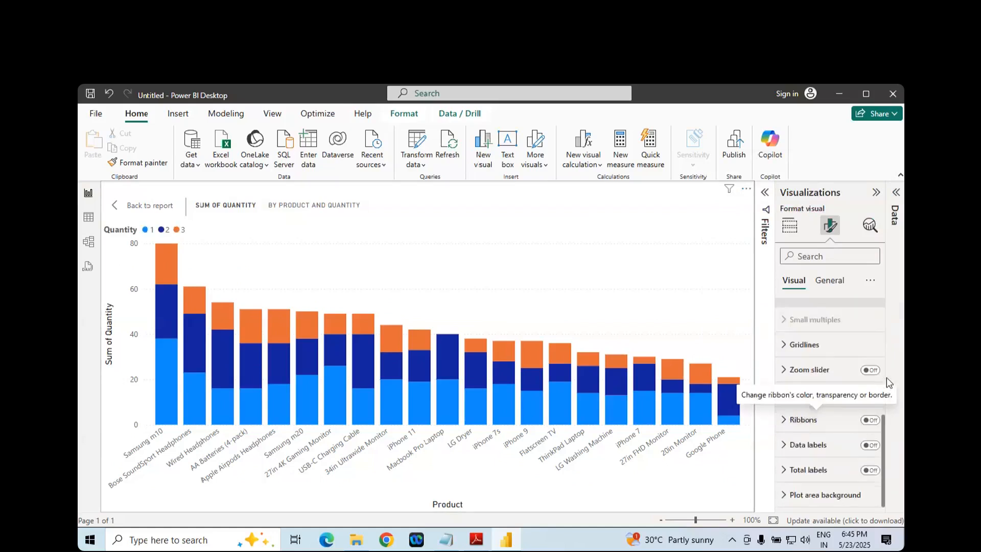
{"action": "left_click", "coordinate": [872, 371]}
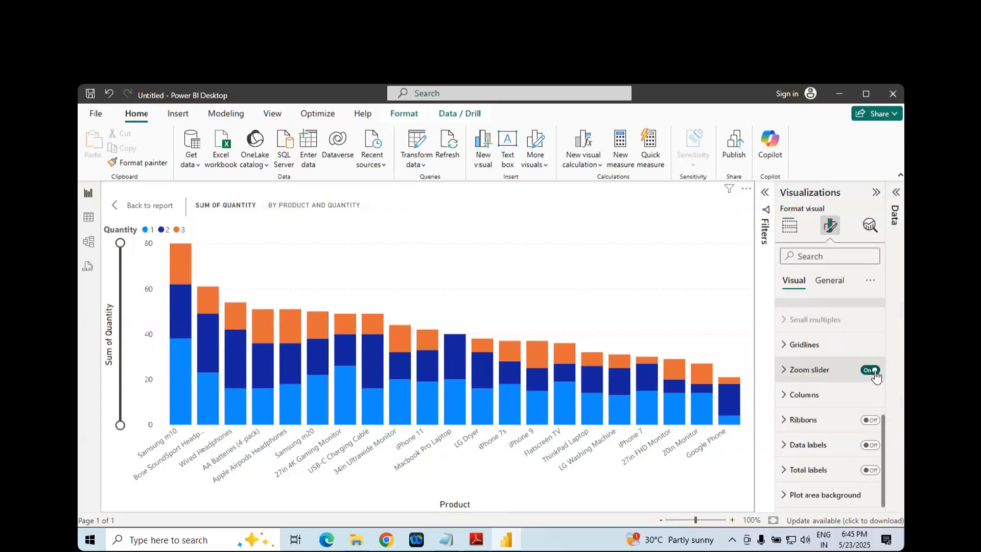
{"action": "left_click", "coordinate": [870, 371]}
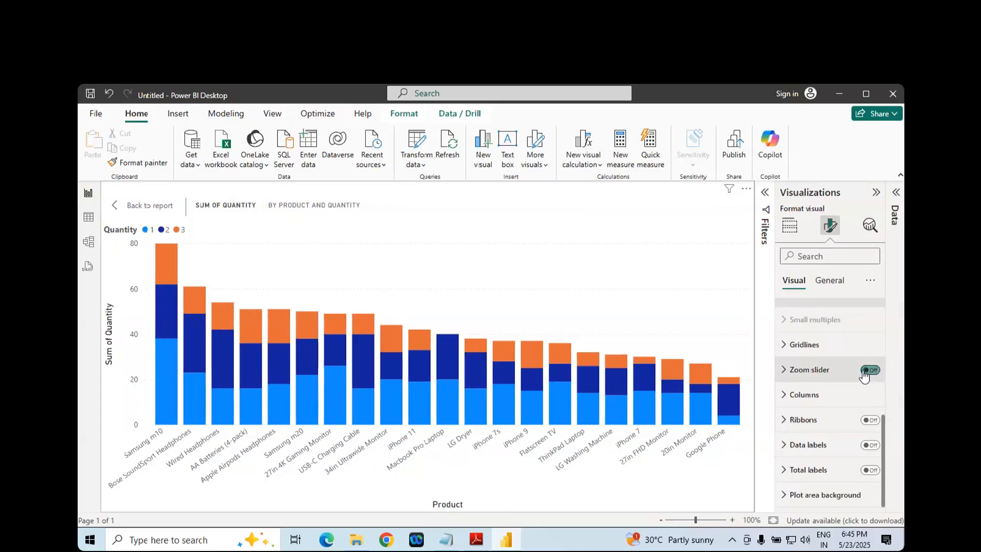
{"action": "left_click", "coordinate": [870, 371]}
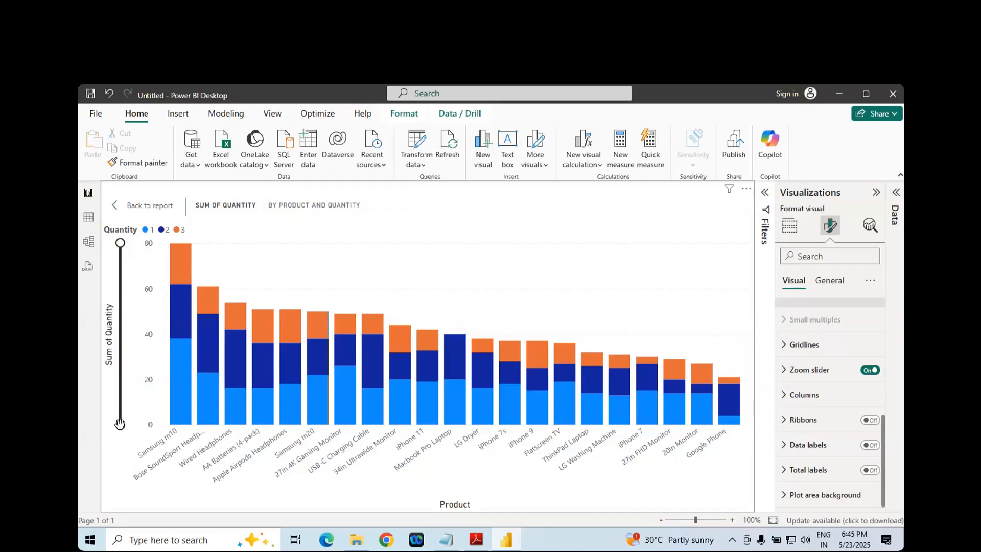
{"action": "mouse_move", "coordinate": [120, 424]}
{"action": "left_mouse_down"}
{"action": "mouse_move", "coordinate": [121, 244]}
{"action": "mouse_move", "coordinate": [128, 426]}
{"action": "left_mouse_up"}
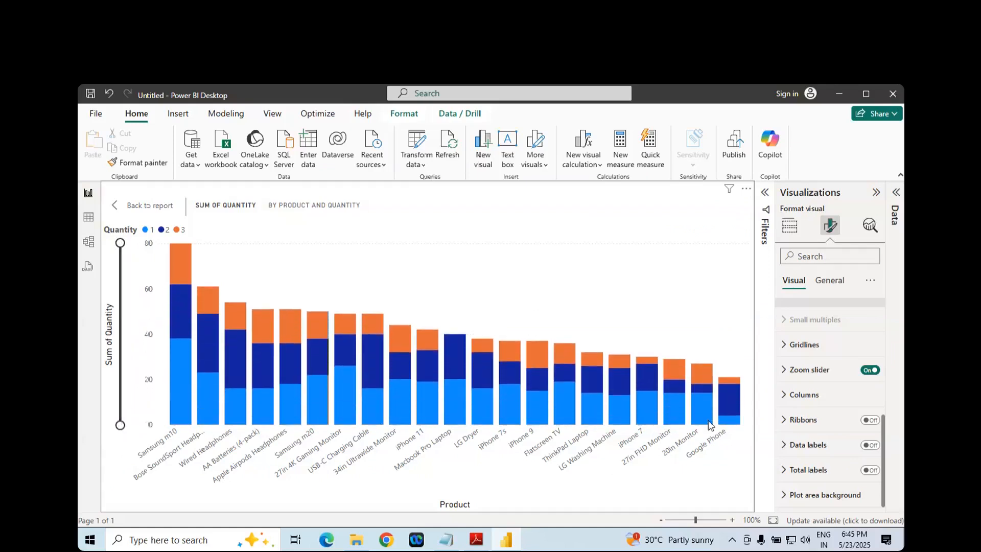
{"action": "left_click", "coordinate": [870, 371]}
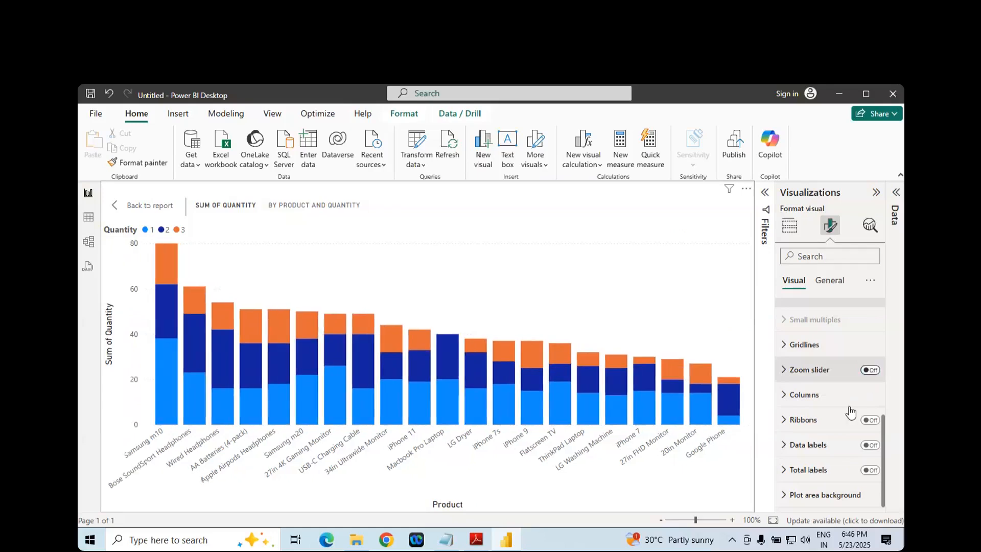
- Collapse the Legend settings and bring the remaining visual formatting categories into view
{"action": "scroll", "coordinate": [800, 396], "scroll_direction": "up", "scroll_amount": 8}
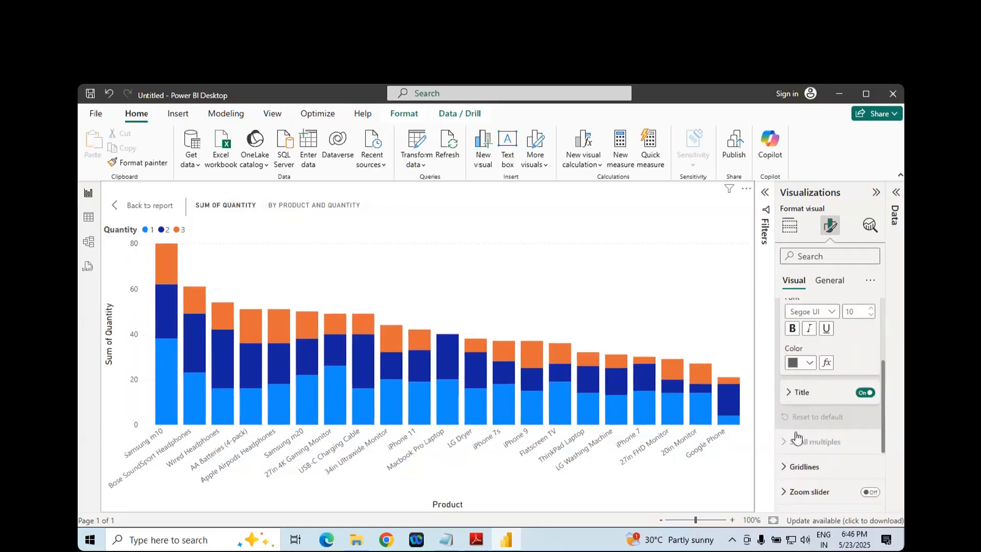
{"action": "scroll", "coordinate": [795, 435], "scroll_direction": "up", "scroll_amount": 1}
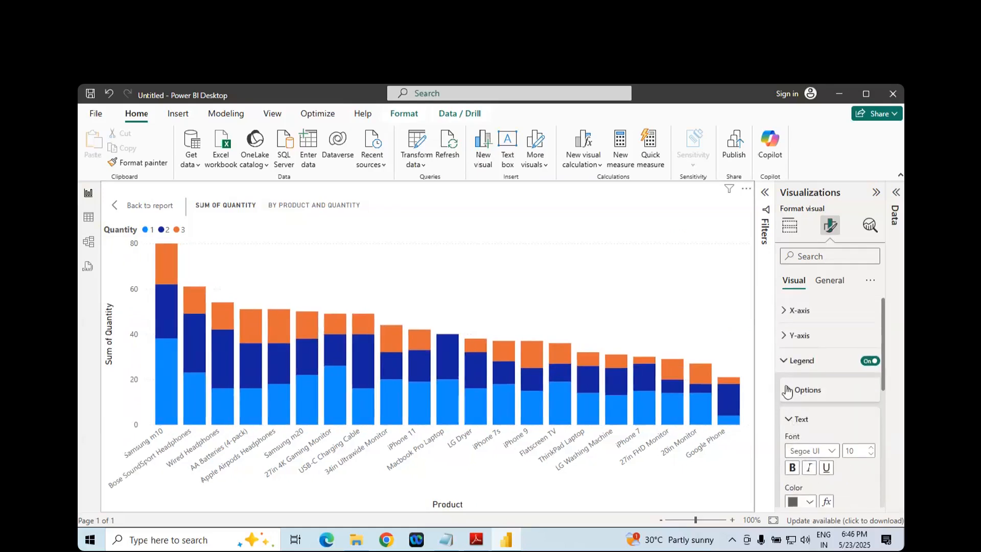
{"action": "left_click", "coordinate": [783, 360]}
{"action": "scroll", "coordinate": [792, 439], "scroll_direction": "down", "scroll_amount": 2}
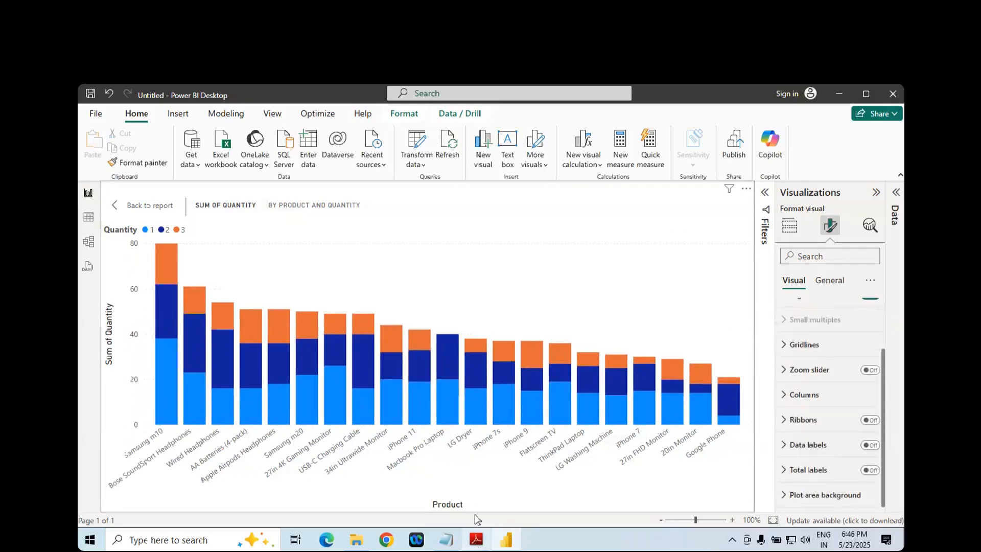
- Switch to the chart notes in Adobe Reader and review the Legend, Data labels, Total labels and General title options
{"action": "left_click", "coordinate": [476, 539]}
{"action": "scroll", "coordinate": [452, 390], "scroll_direction": "down", "scroll_amount": 15}
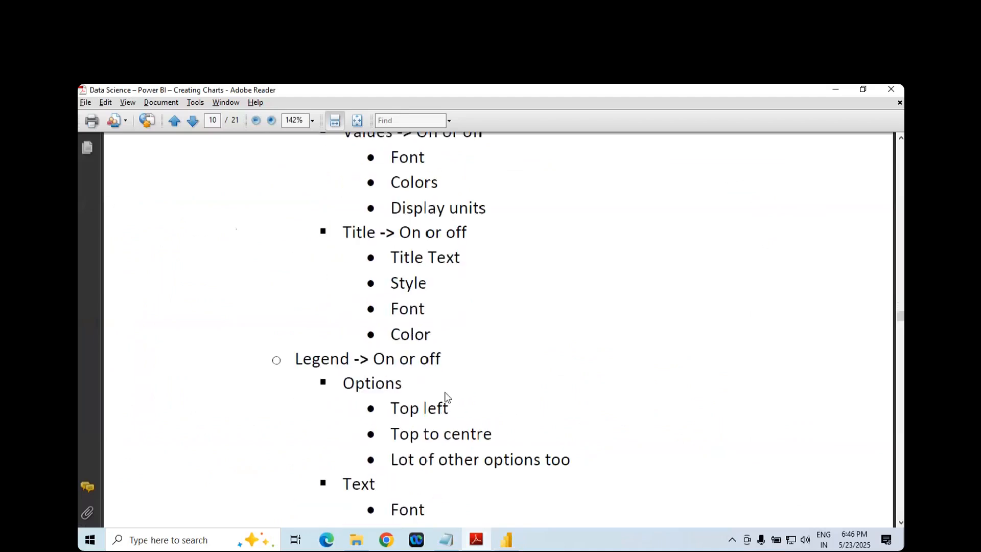
{"action": "scroll", "coordinate": [446, 397], "scroll_direction": "down", "scroll_amount": 4}
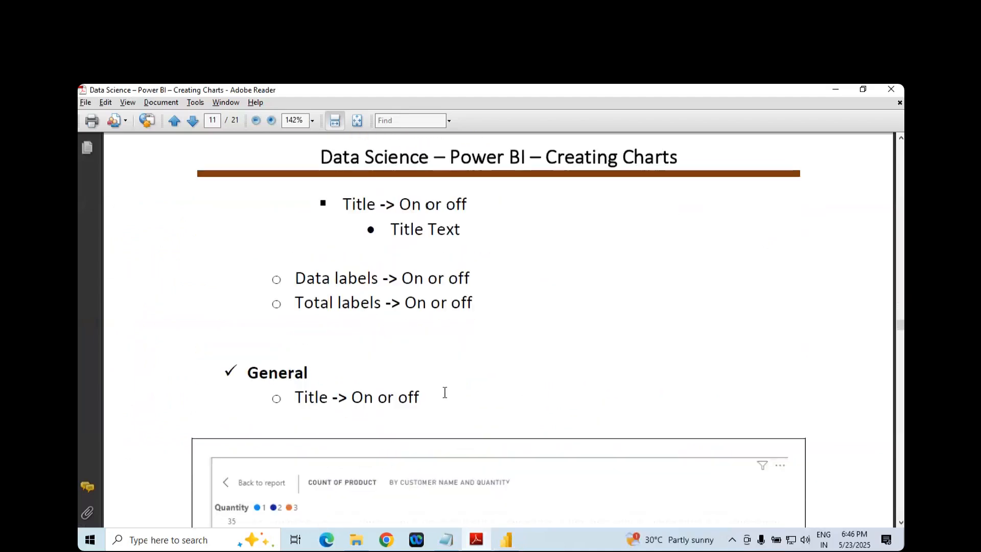
{"action": "scroll", "coordinate": [444, 397], "scroll_direction": "up", "scroll_amount": 8}
{"action": "scroll", "coordinate": [443, 399], "scroll_direction": "up", "scroll_amount": 3}
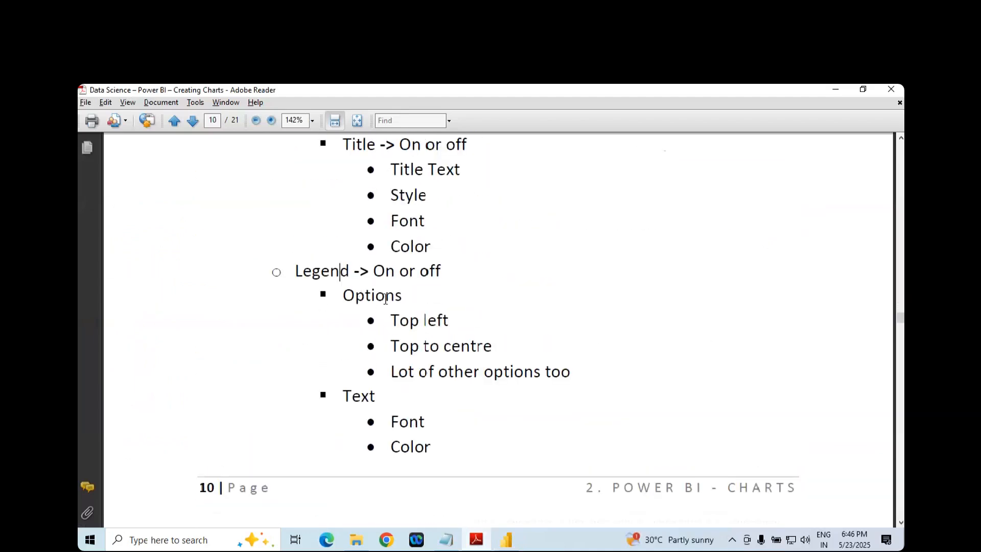
{"action": "scroll", "coordinate": [393, 306], "scroll_direction": "down", "scroll_amount": 1}
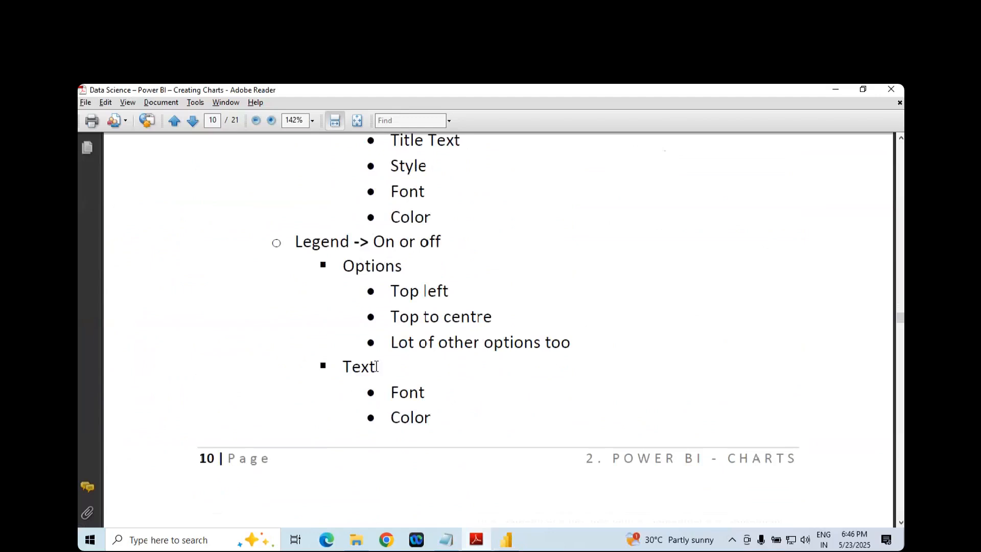
- Check the Legend options in the chart notes, return to Power BI and expand the chart's Legend settings
{"action": "scroll", "coordinate": [376, 366], "scroll_direction": "down", "scroll_amount": 4}
{"action": "scroll", "coordinate": [376, 370], "scroll_direction": "down", "scroll_amount": 3}
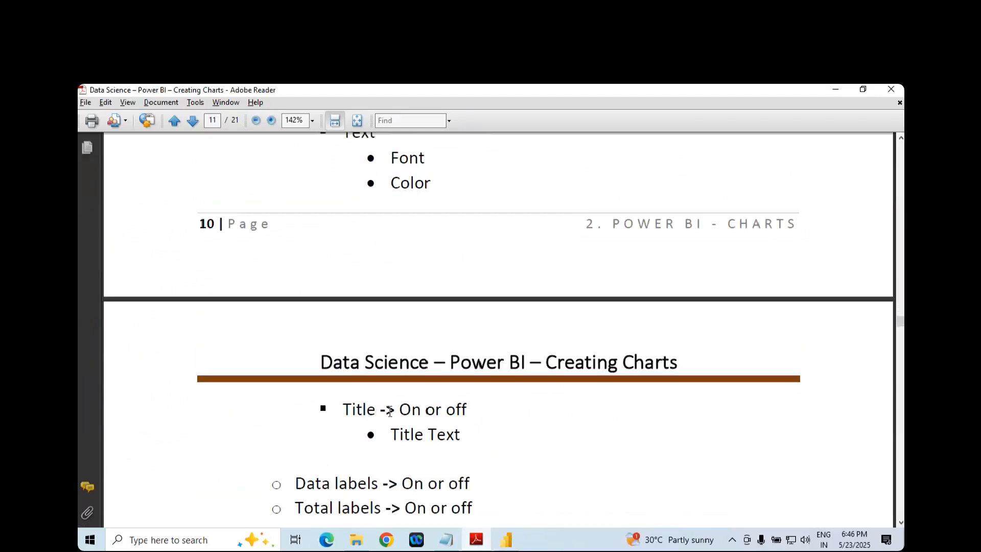
{"action": "key", "text": "alt+Tab"}
{"action": "scroll", "coordinate": [803, 414], "scroll_direction": "up", "scroll_amount": 1}
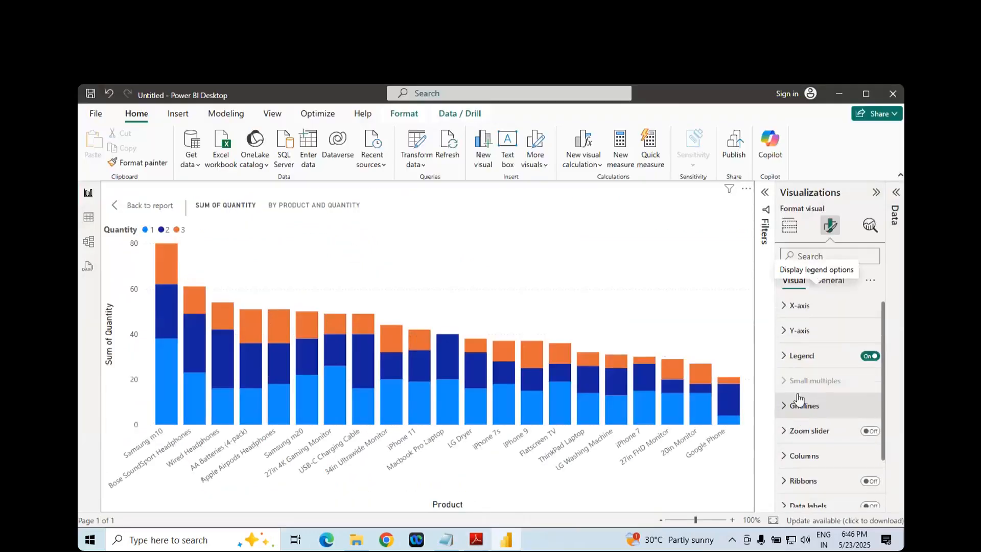
{"action": "left_click", "coordinate": [781, 358]}
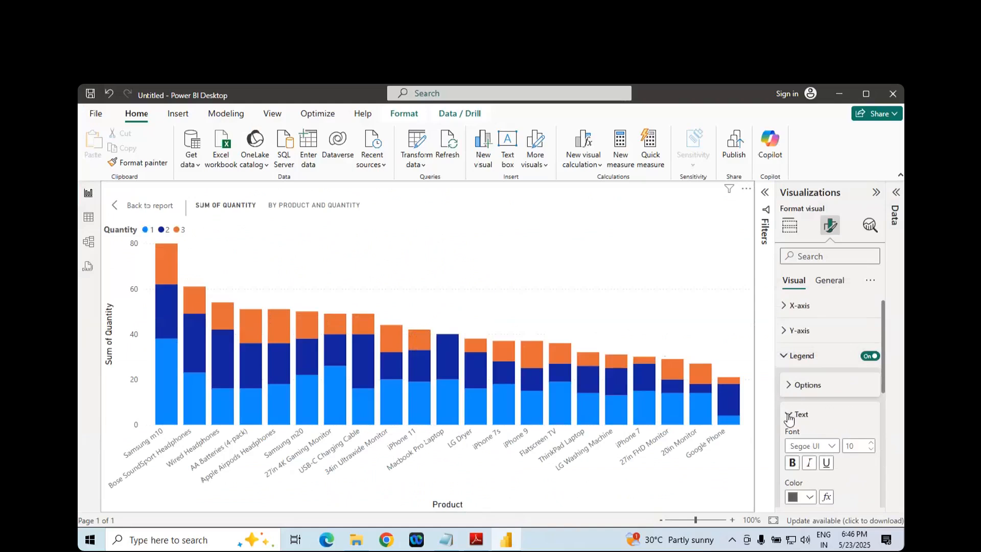
{"action": "scroll", "coordinate": [799, 439], "scroll_direction": "down", "scroll_amount": 4}
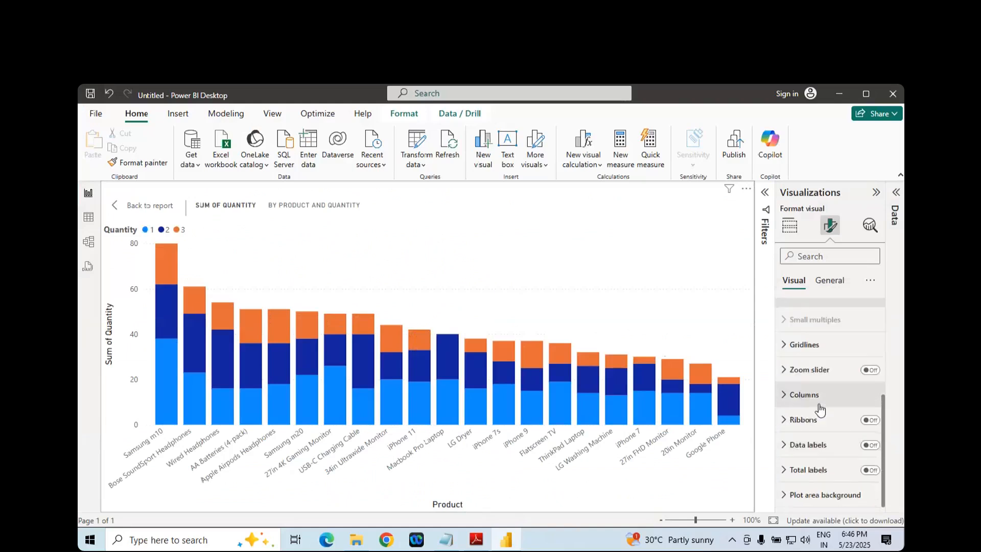
- Inspect the series choices in the Columns formatting settings, leave All selected and collapse the settings
{"action": "left_click", "coordinate": [784, 399]}
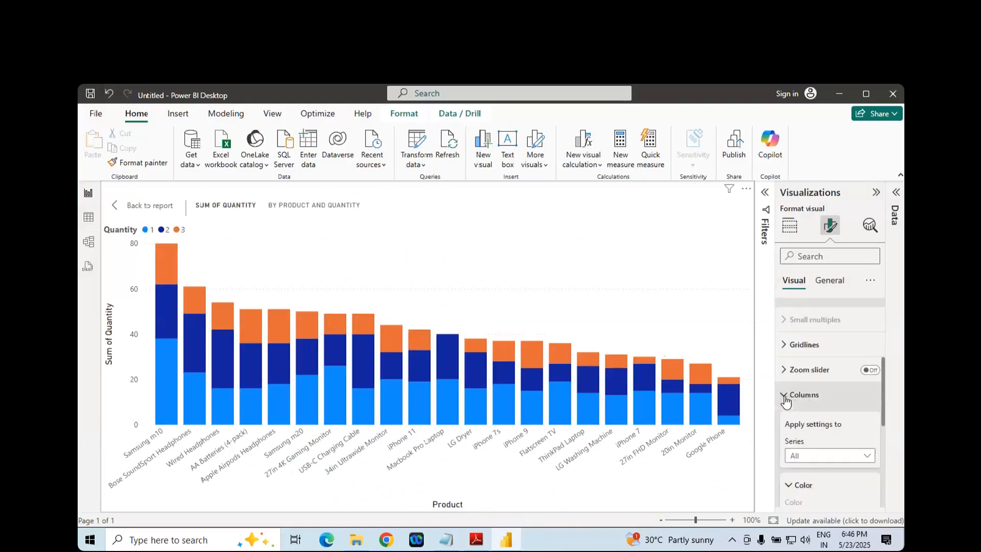
{"action": "left_click", "coordinate": [828, 462]}
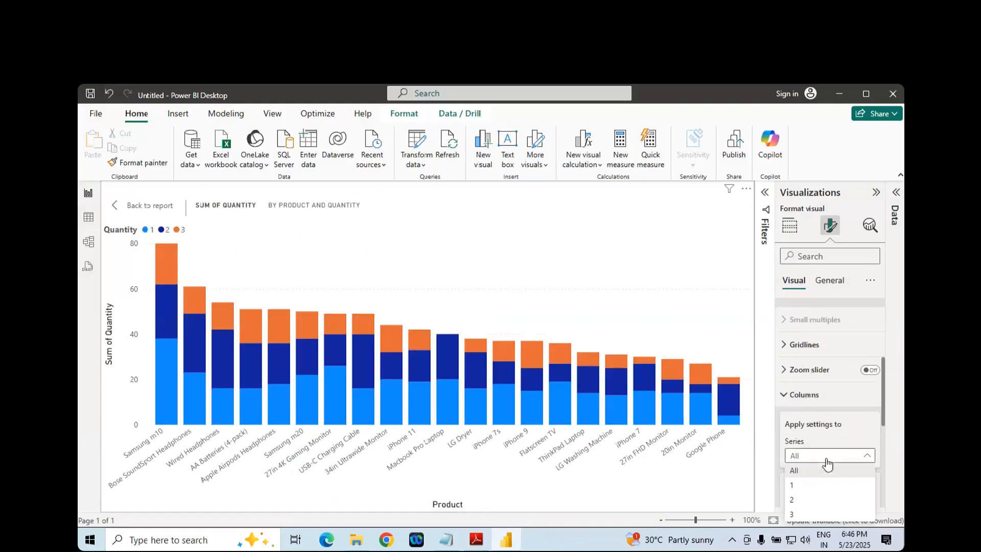
{"action": "left_click", "coordinate": [698, 495]}
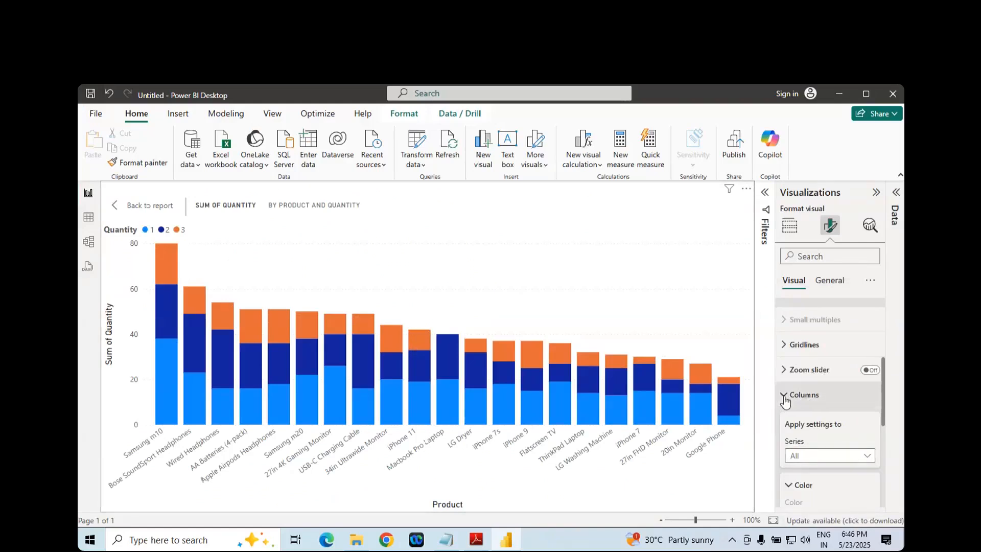
{"action": "left_click", "coordinate": [785, 402]}
- Switch to the Adobe Reader notes and highlight the phrase "are stacked one over the other in the stacked chart" in the Stacked Column Chart section
{"action": "left_click", "coordinate": [475, 547]}
{"action": "scroll", "coordinate": [494, 391], "scroll_direction": "down", "scroll_amount": 3}
{"action": "scroll", "coordinate": [498, 360], "scroll_direction": "up", "scroll_amount": 8}
{"action": "scroll", "coordinate": [495, 371], "scroll_direction": "up", "scroll_amount": 12}
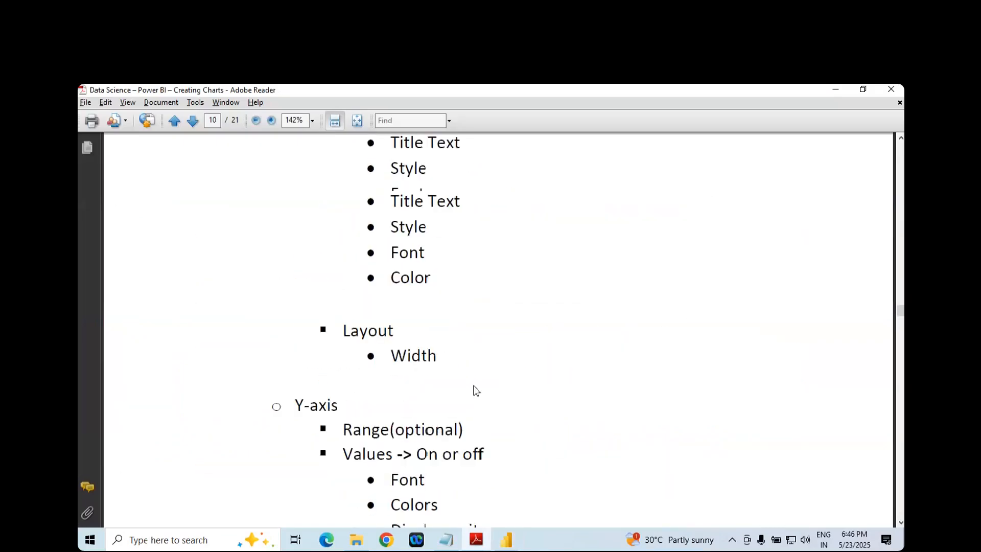
{"action": "scroll", "coordinate": [463, 394], "scroll_direction": "up", "scroll_amount": 7}
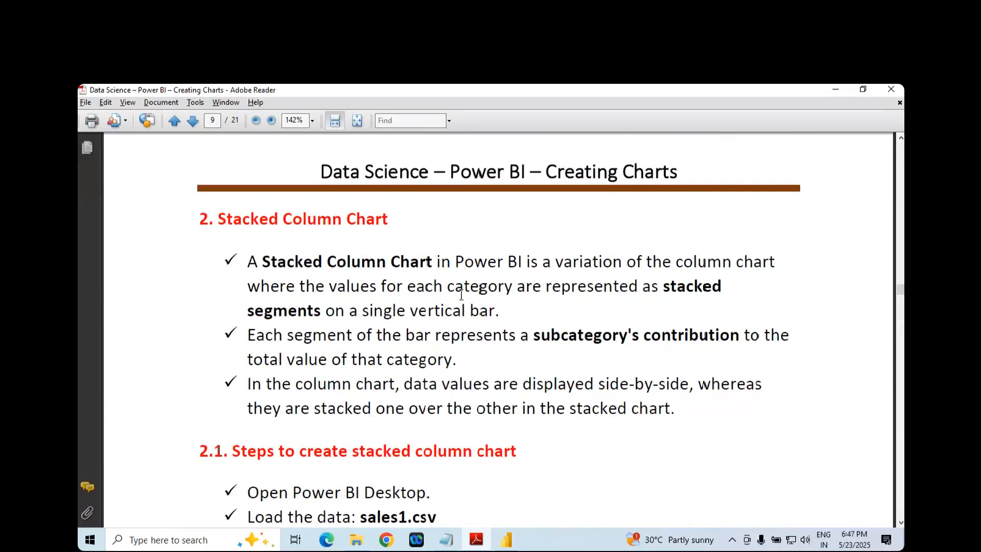
{"action": "left_click", "coordinate": [264, 311]}
{"action": "left_click_drag", "start_coordinate": [289, 407], "coordinate": [640, 410]}
- Review the stacked column chart's creation steps, formatting options and sample chart in the notes
{"action": "scroll", "coordinate": [640, 411], "scroll_direction": "down", "scroll_amount": 5}
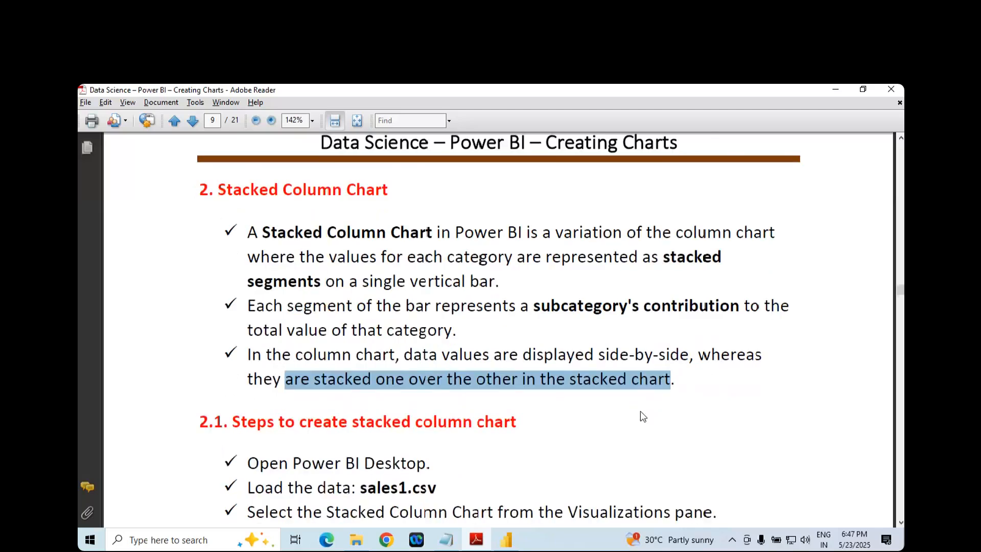
{"action": "scroll", "coordinate": [446, 393], "scroll_direction": "down", "scroll_amount": 10}
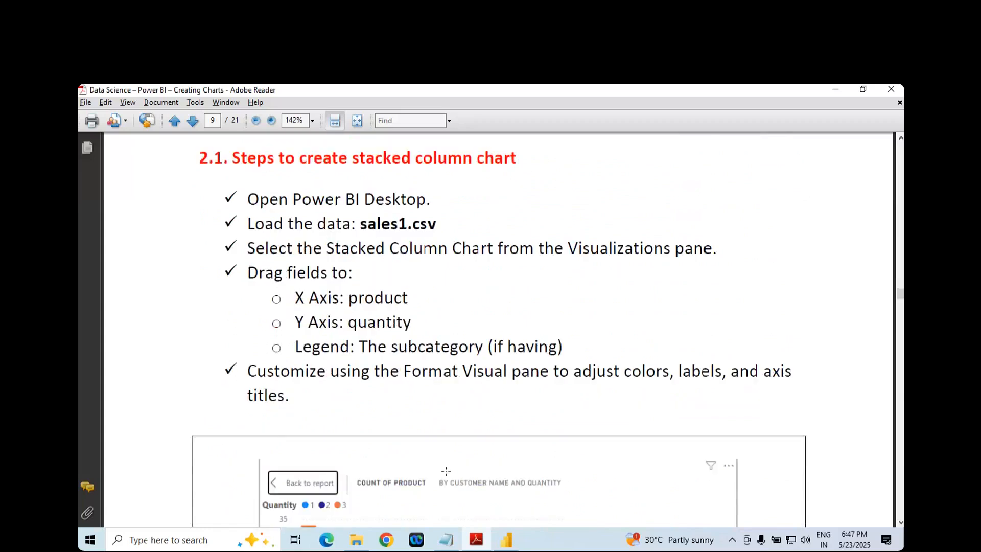
{"action": "scroll", "coordinate": [449, 405], "scroll_direction": "down", "scroll_amount": 11}
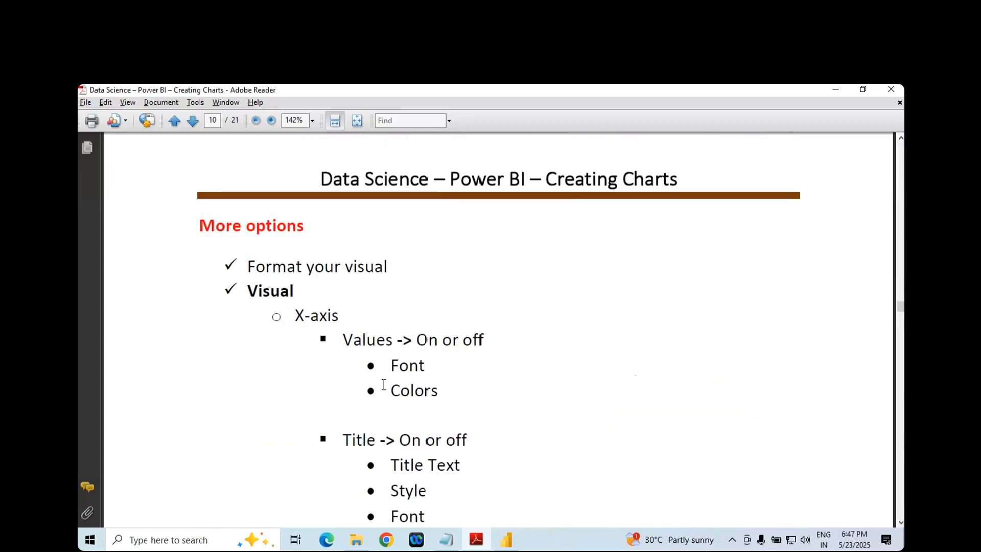
{"action": "scroll", "coordinate": [384, 391], "scroll_direction": "down", "scroll_amount": 12}
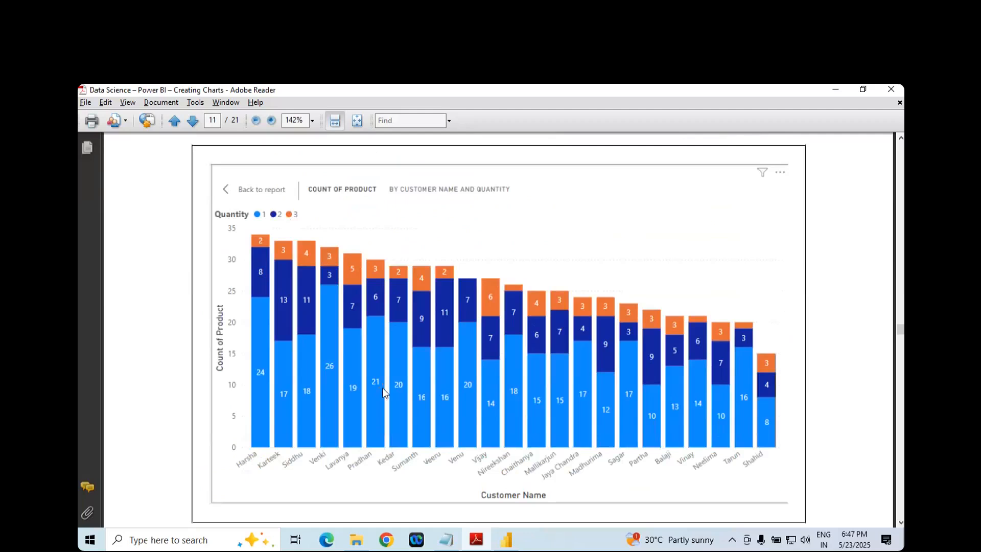
{"action": "scroll", "coordinate": [384, 393], "scroll_direction": "down", "scroll_amount": 4}
{"action": "scroll", "coordinate": [382, 390], "scroll_direction": "up", "scroll_amount": 3}
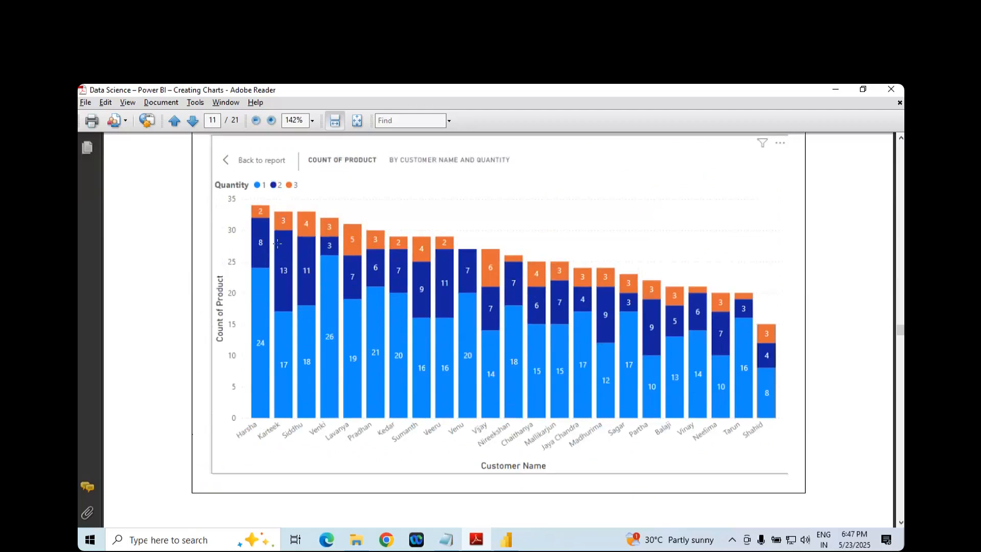
- Switch to Power BI, glance at the General formatting options and turn on the stacked column chart's data labels
{"action": "left_click", "coordinate": [506, 539]}
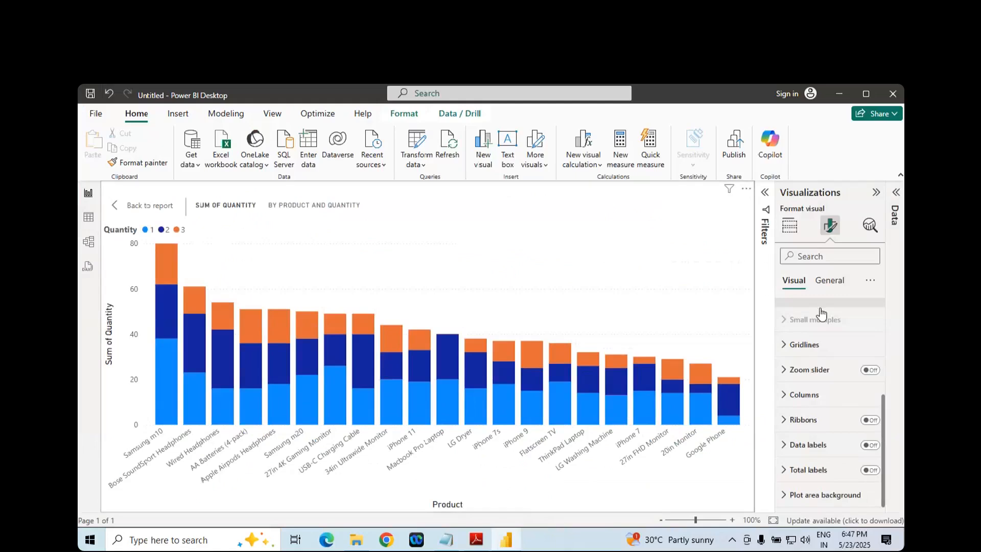
{"action": "left_click", "coordinate": [831, 282]}
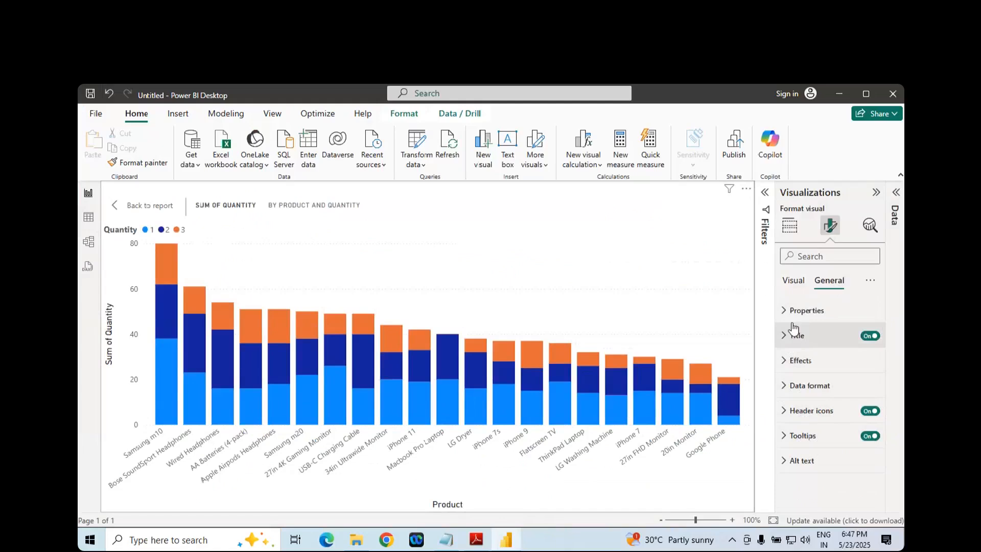
{"action": "left_click", "coordinate": [799, 285]}
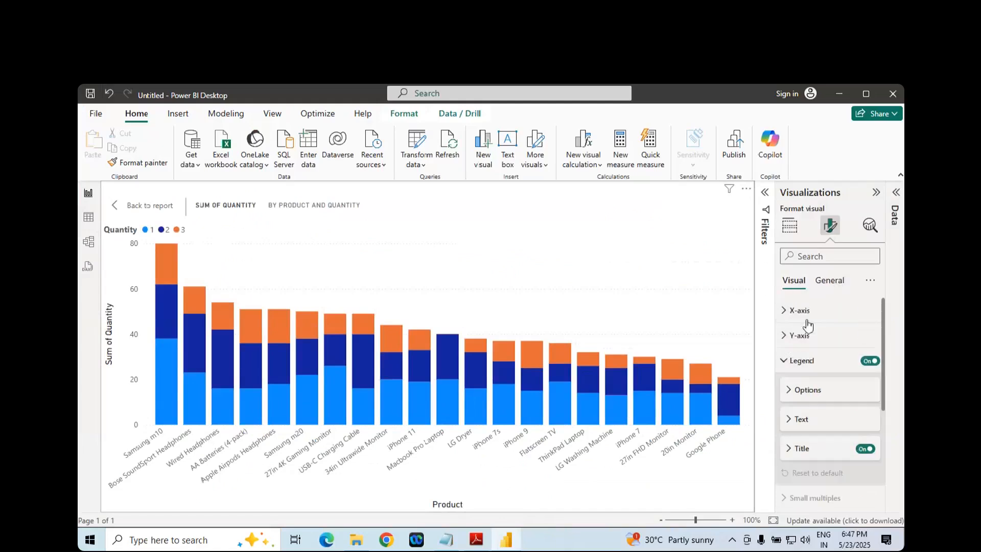
{"action": "scroll", "coordinate": [817, 360], "scroll_direction": "down", "scroll_amount": 2}
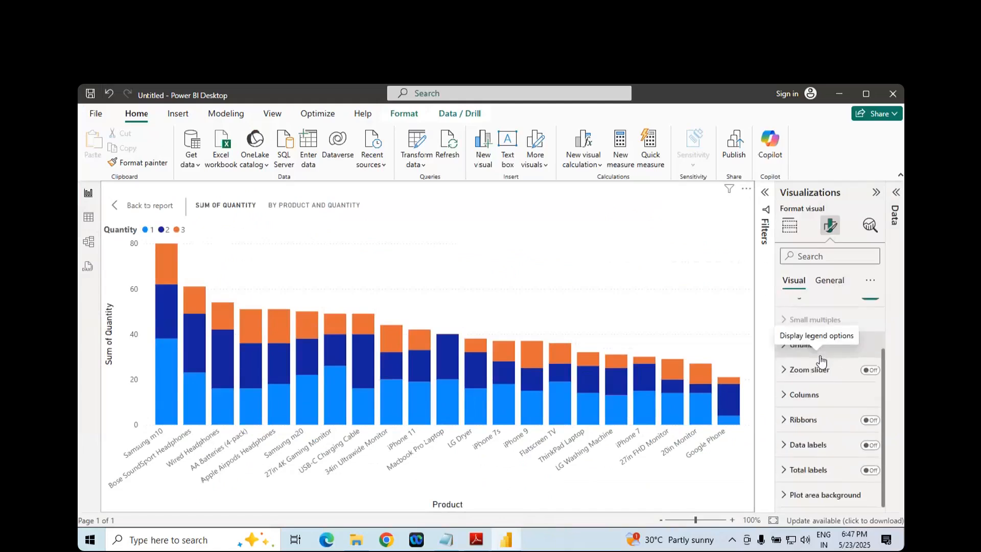
{"action": "left_click", "coordinate": [868, 445]}
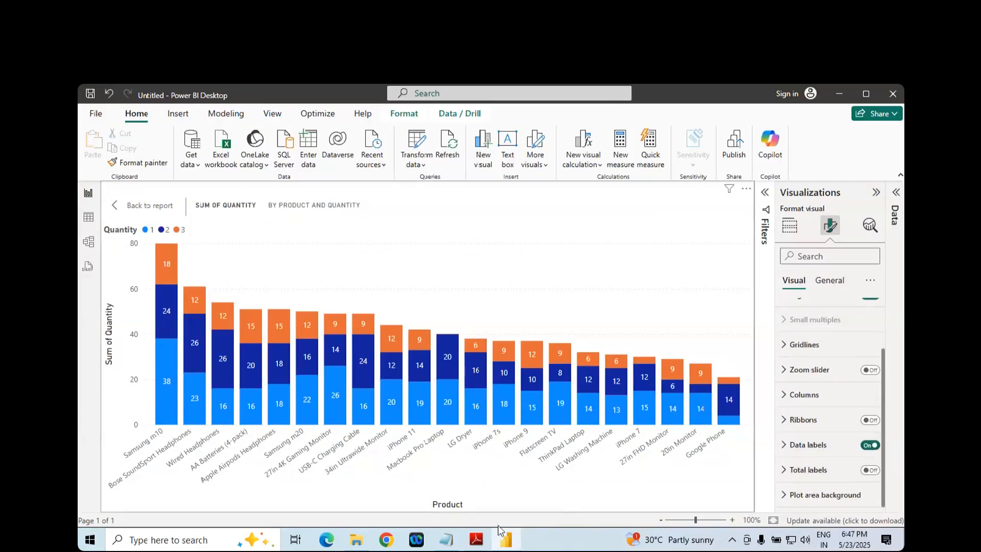
- Switch to the Adobe Reader notes and compare the labelled sample chart on page 11
{"action": "left_click", "coordinate": [476, 540]}
{"action": "scroll", "coordinate": [487, 348], "scroll_direction": "up", "scroll_amount": 4}
{"action": "scroll", "coordinate": [487, 349], "scroll_direction": "down", "scroll_amount": 4}
{"action": "scroll", "coordinate": [487, 348], "scroll_direction": "down", "scroll_amount": 5}
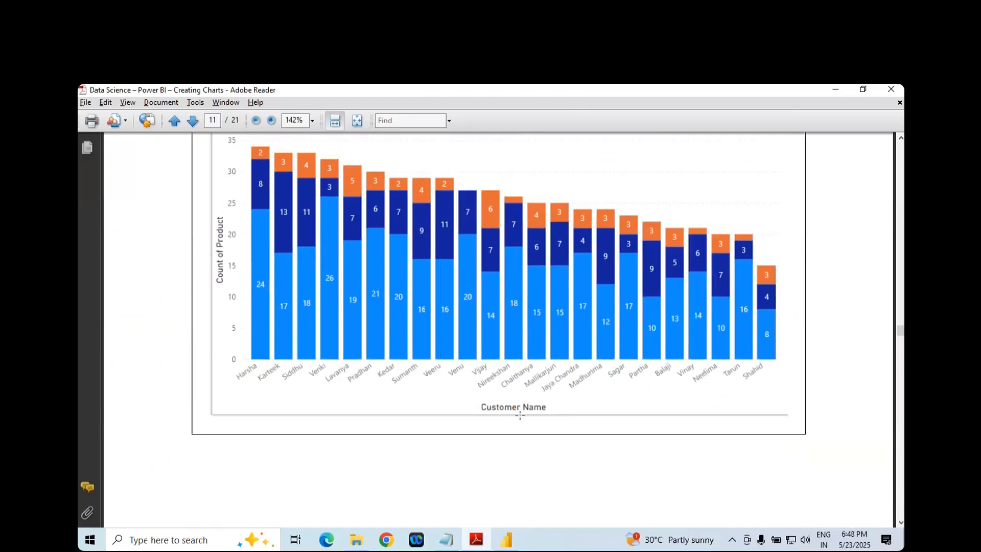
- Return to Power BI and inspect the series choices in the Data labels settings, leaving All selected
{"action": "left_click", "coordinate": [505, 539]}
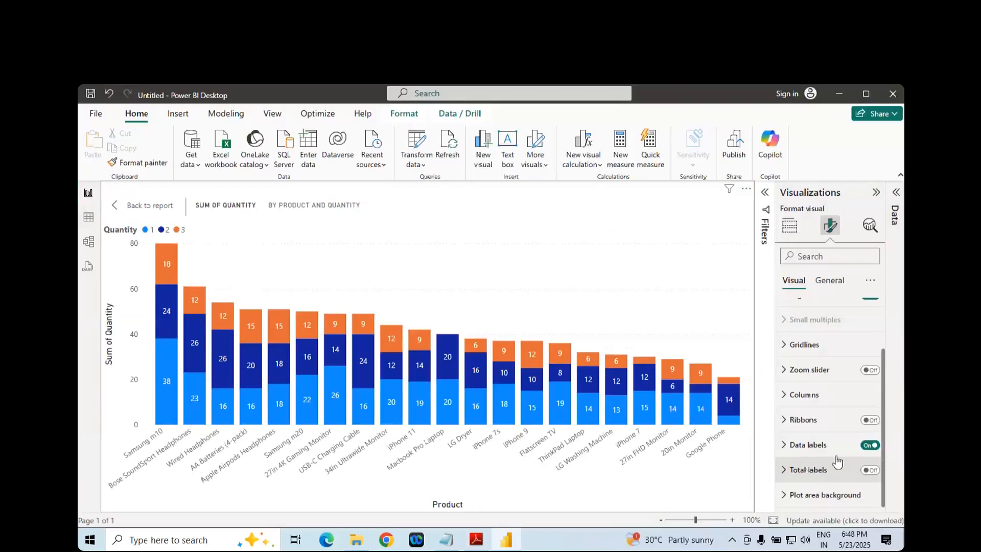
{"action": "left_click", "coordinate": [784, 447]}
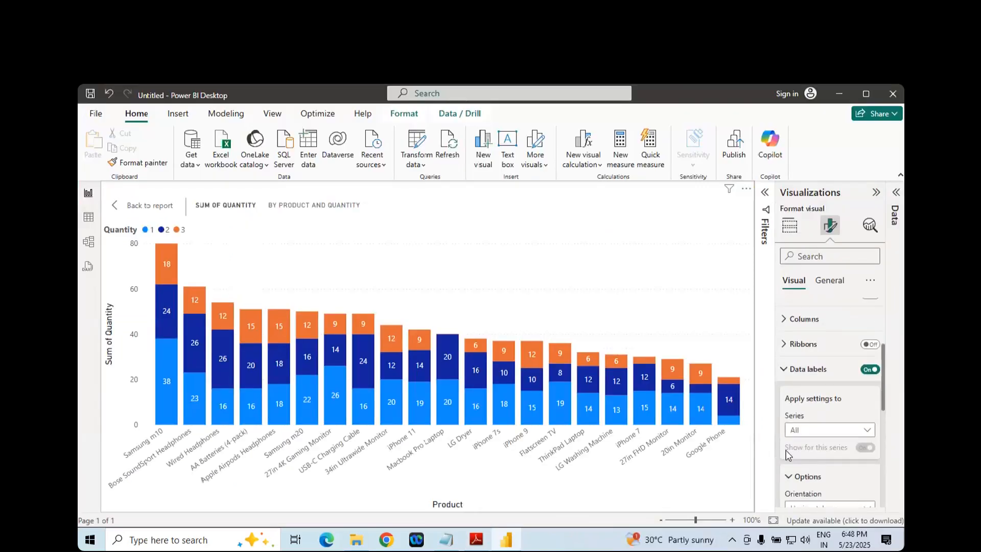
{"action": "scroll", "coordinate": [786, 455], "scroll_direction": "down", "scroll_amount": 1}
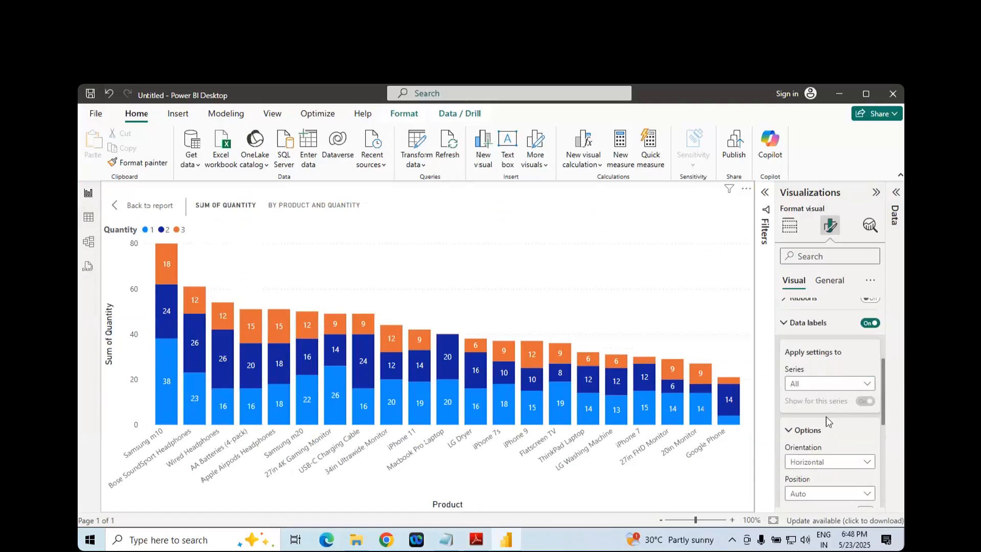
{"action": "left_click", "coordinate": [837, 391]}
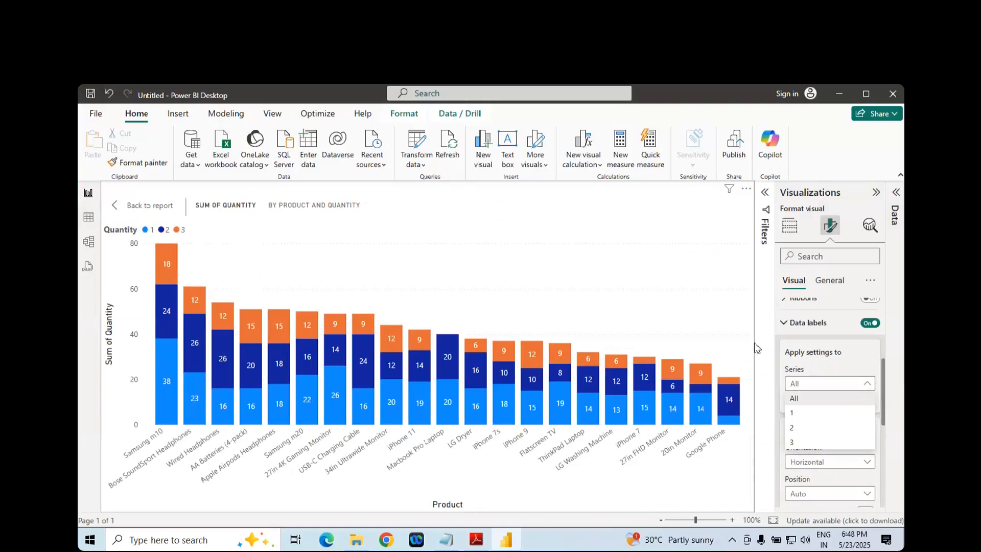
{"action": "left_click", "coordinate": [745, 329]}
- Try Vertical orientation for the data labels, then set it back to Horizontal
{"action": "left_click", "coordinate": [834, 463]}
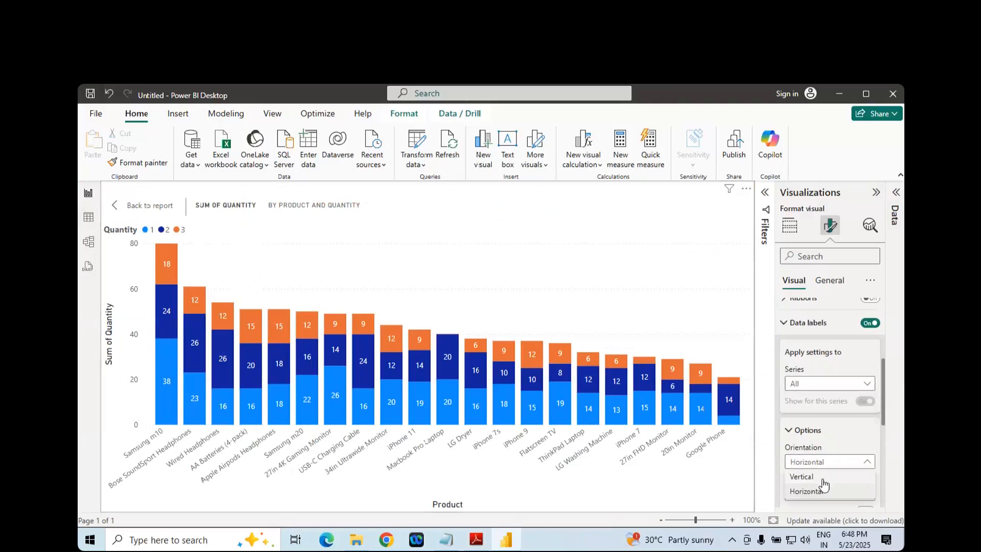
{"action": "left_click", "coordinate": [813, 478]}
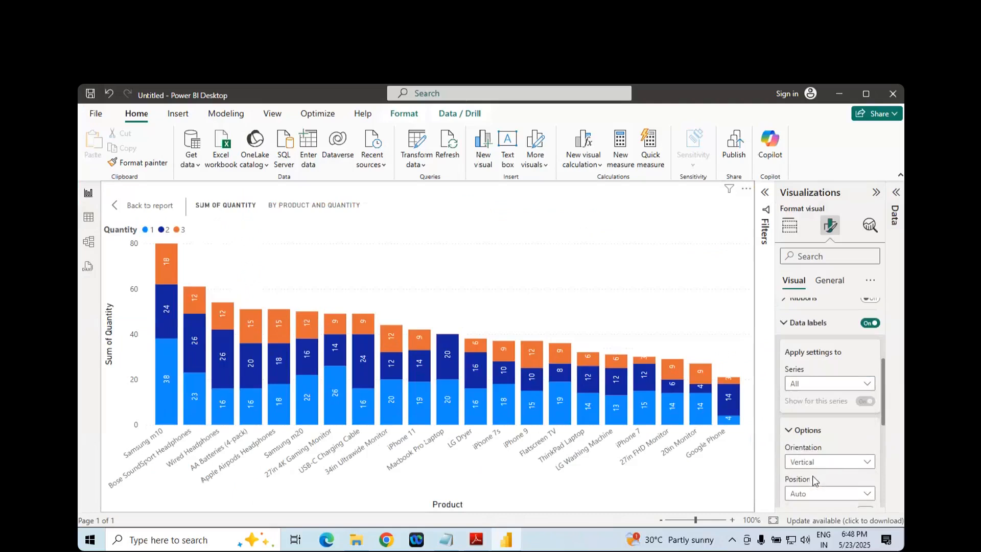
{"action": "left_click", "coordinate": [824, 462]}
{"action": "left_click", "coordinate": [817, 492]}
- Try the Inside end, Inside center and Inside base data label positions, then set the position to Inside center
{"action": "scroll", "coordinate": [823, 450], "scroll_direction": "down", "scroll_amount": 3}
{"action": "left_click", "coordinate": [816, 373]}
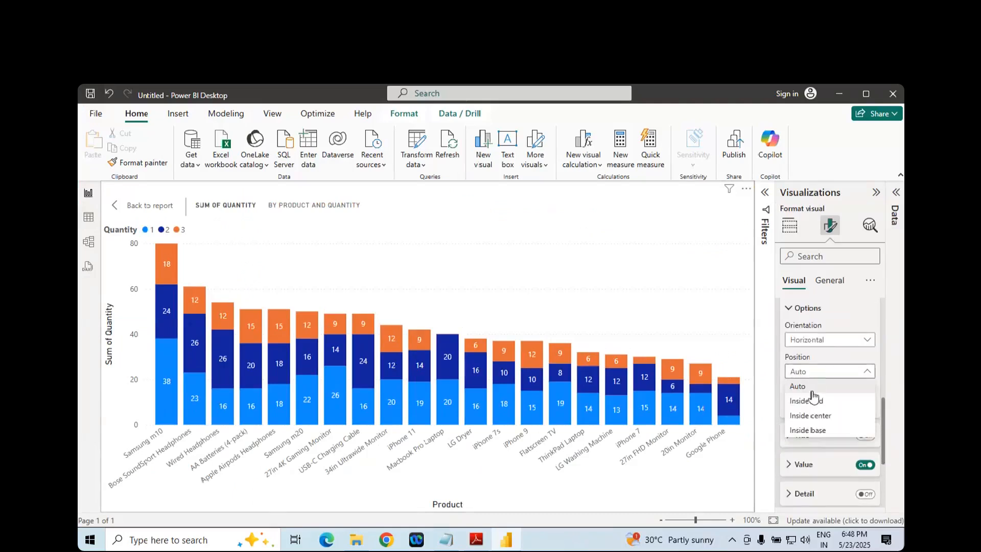
{"action": "left_click", "coordinate": [813, 403]}
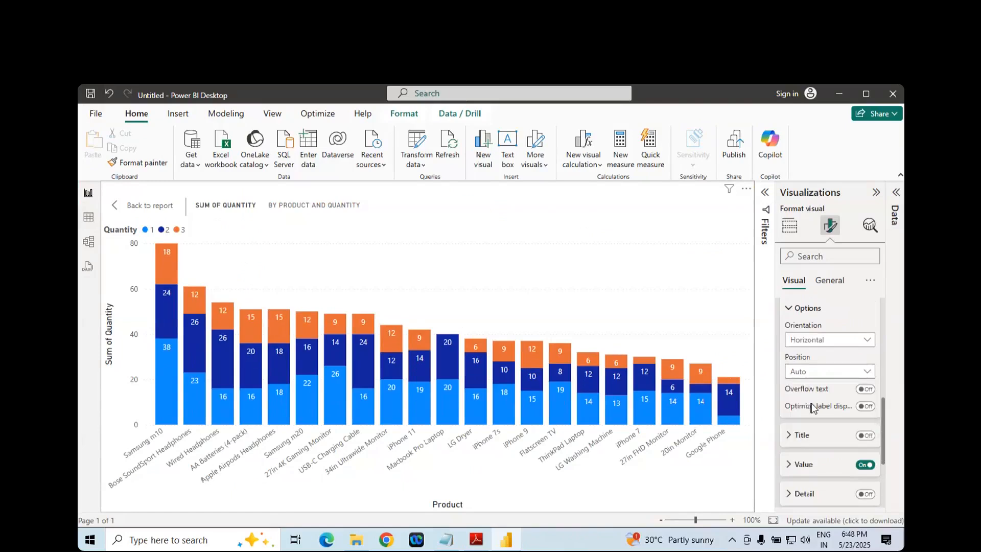
{"action": "left_click", "coordinate": [813, 377]}
{"action": "left_click", "coordinate": [813, 419]}
{"action": "left_click", "coordinate": [813, 378]}
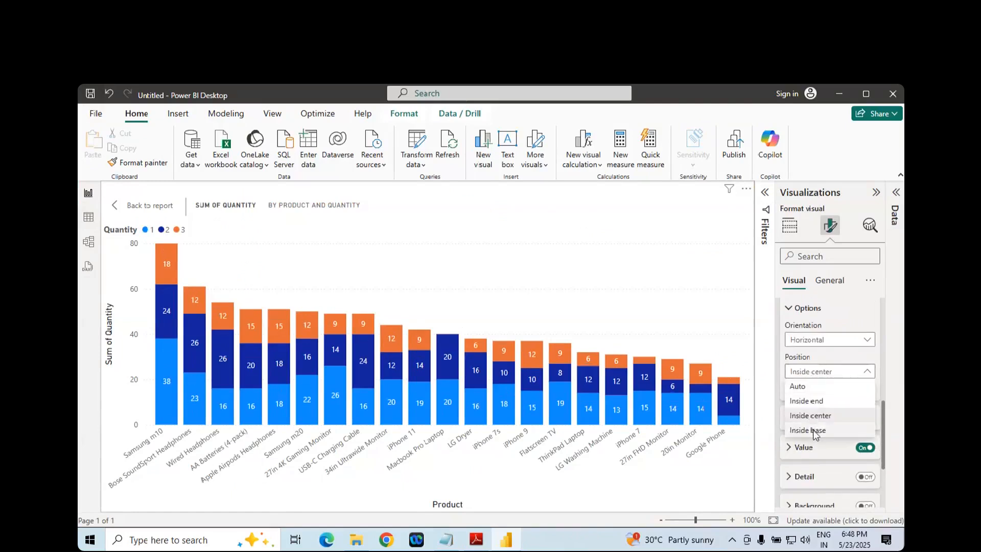
{"action": "left_click", "coordinate": [815, 434]}
{"action": "left_click", "coordinate": [815, 376]}
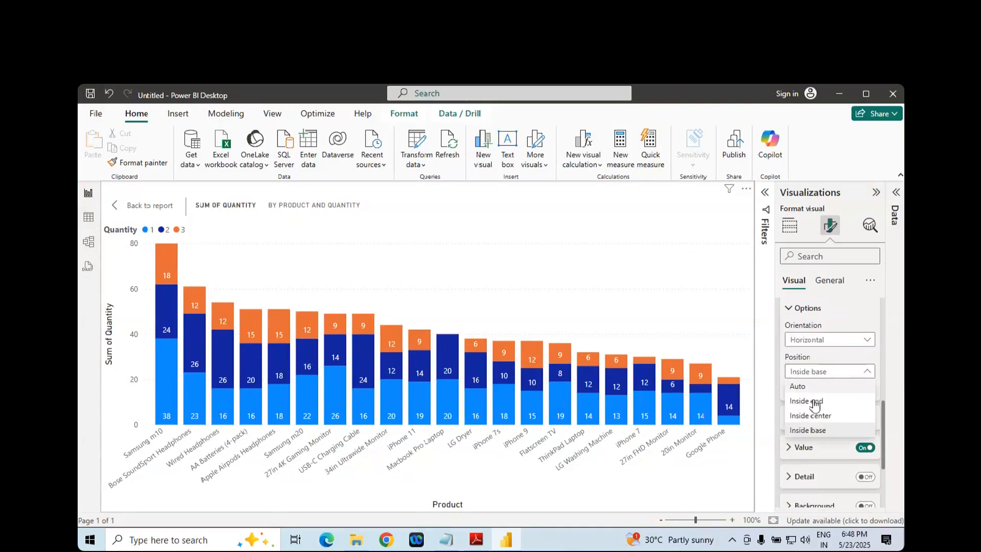
{"action": "left_click", "coordinate": [809, 416]}
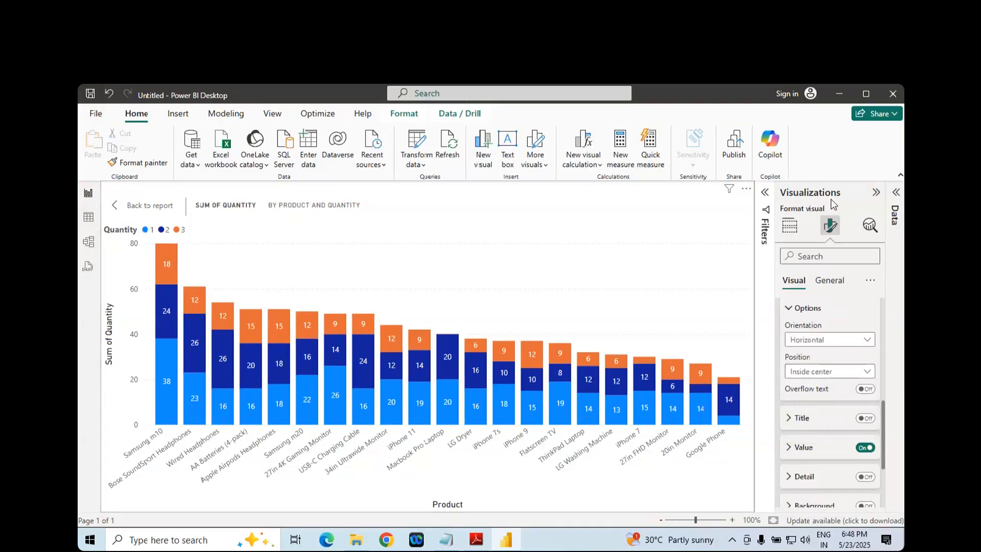
- Collapse the Visualizations pane to widen the chart, and briefly expand and collapse the Filters pane
{"action": "left_click", "coordinate": [876, 194]}
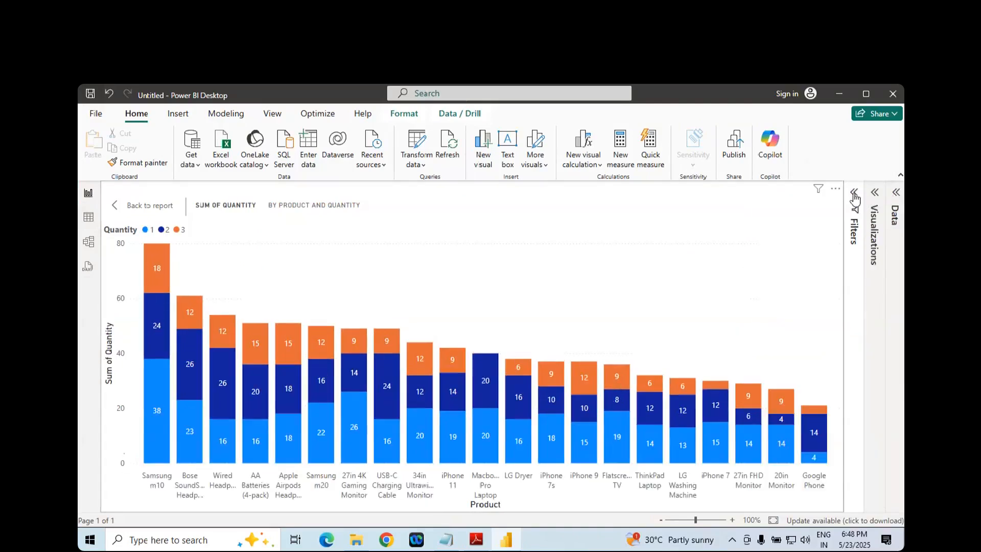
{"action": "left_click", "coordinate": [853, 194]}
{"action": "left_click", "coordinate": [853, 193]}
- Switch to the Adobe Reader notes, go to the Pie Chart section on page 12 and highlight its heading
{"action": "left_click", "coordinate": [479, 545]}
{"action": "scroll", "coordinate": [501, 431], "scroll_direction": "down", "scroll_amount": 10}
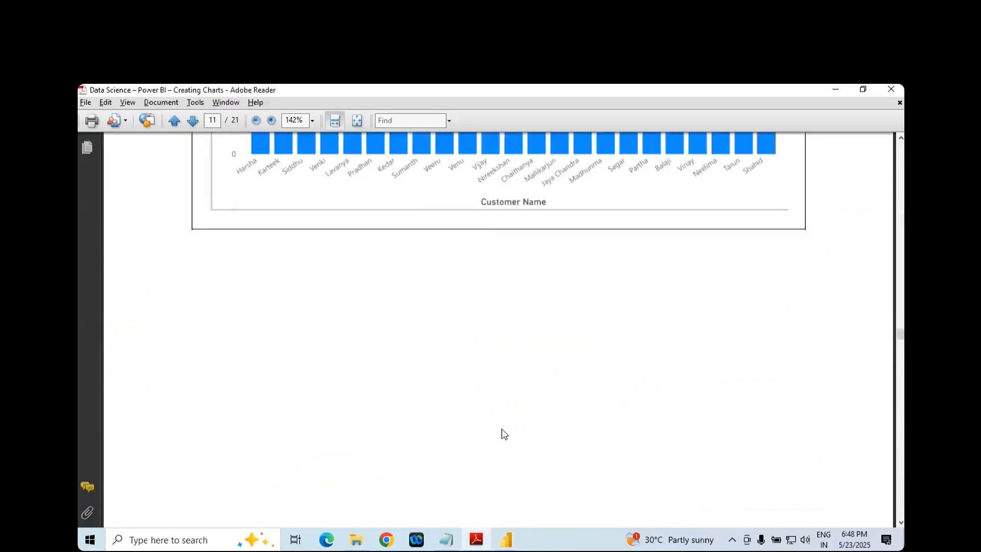
{"action": "scroll", "coordinate": [501, 428], "scroll_direction": "down", "scroll_amount": 5}
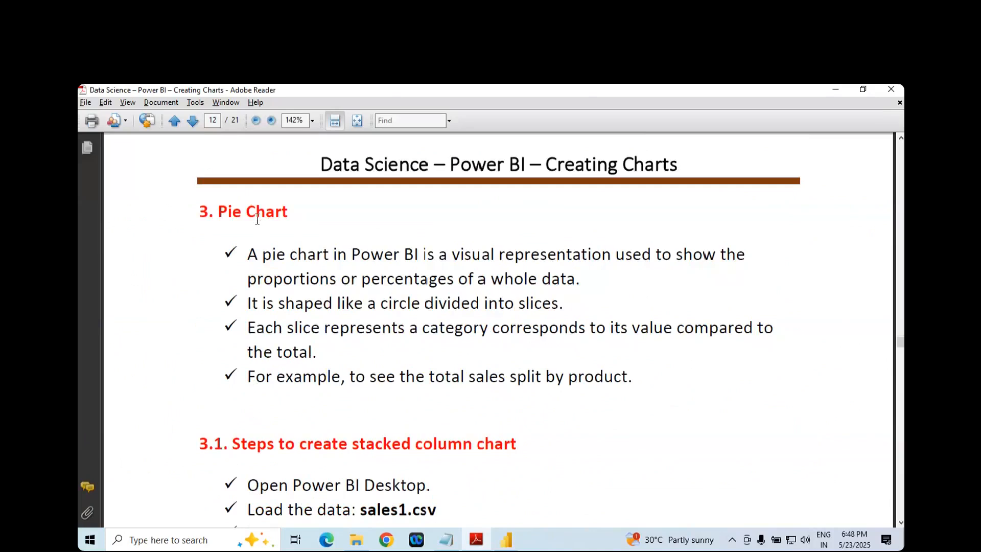
{"action": "triple_click", "coordinate": [256, 219]}
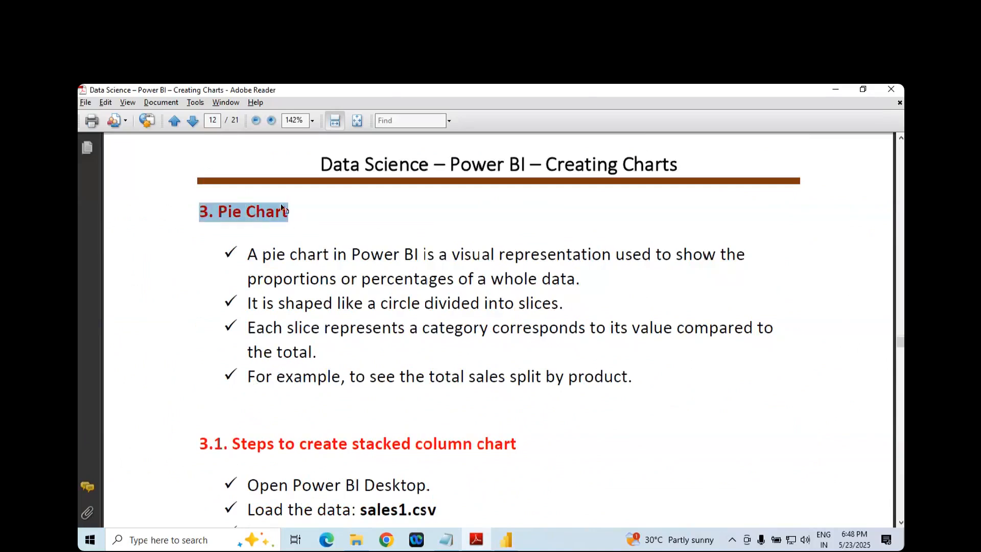
- Copy the highlighted Pie Chart heading and switch to the Notepad running notes at the CREATING FEW CHARTS USING TOOL section
{"action": "right_click", "coordinate": [276, 220]}
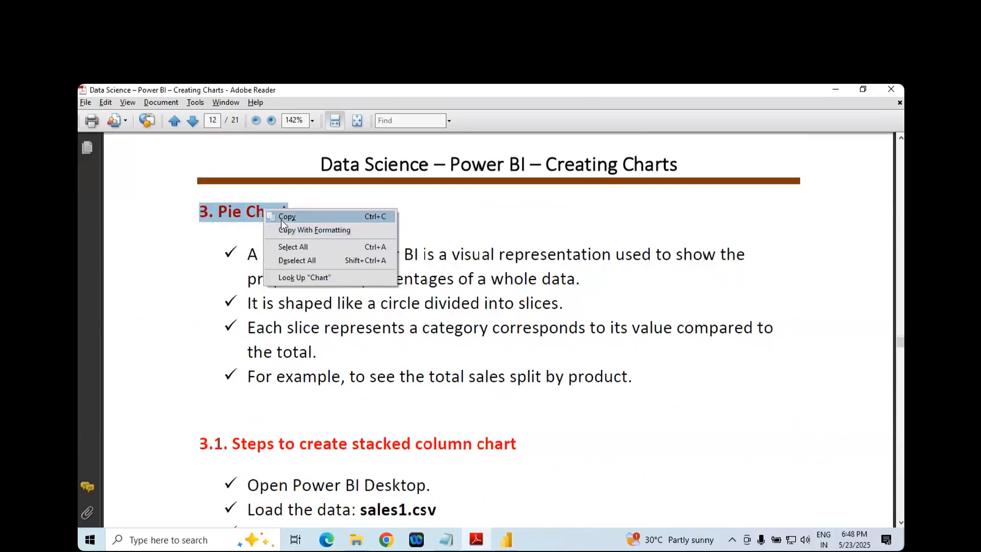
{"action": "left_click", "coordinate": [281, 217]}
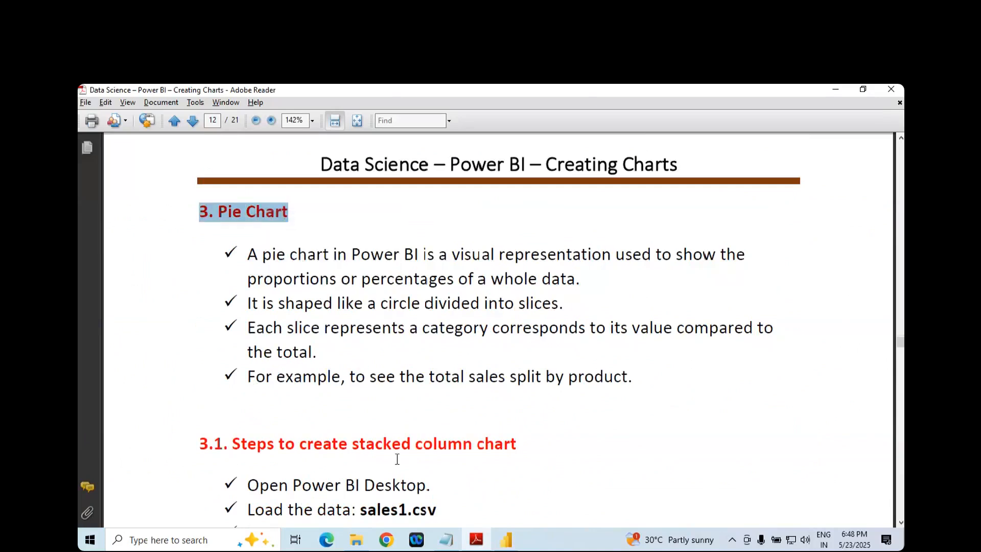
{"action": "left_click", "coordinate": [443, 548]}
{"action": "scroll", "coordinate": [215, 209], "scroll_direction": "up", "scroll_amount": 2}
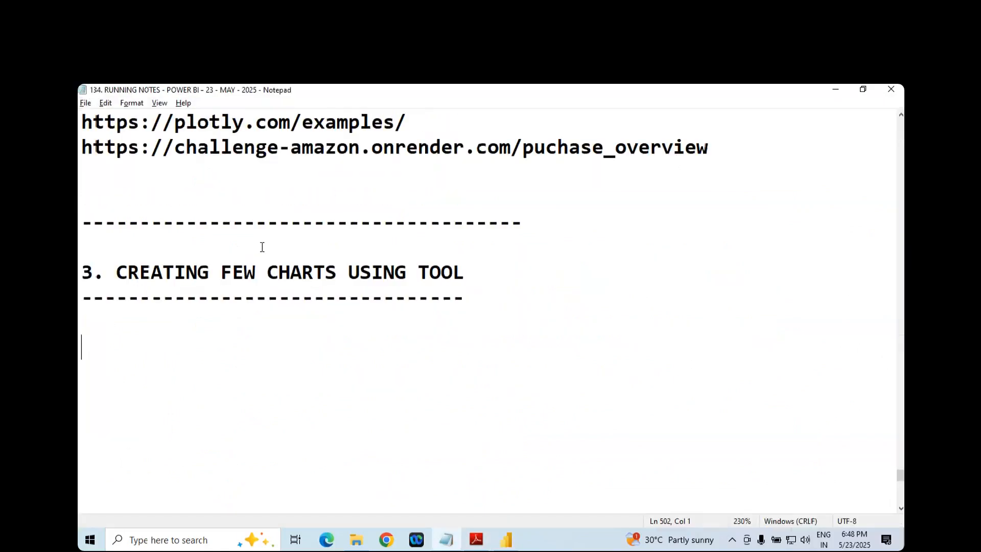
- Add the line "-> We done today session" under CREATING FEW CHARTS USING TOOL, with the trainer's name indented on the line below
{"action": "type", "text": "-> wE"}
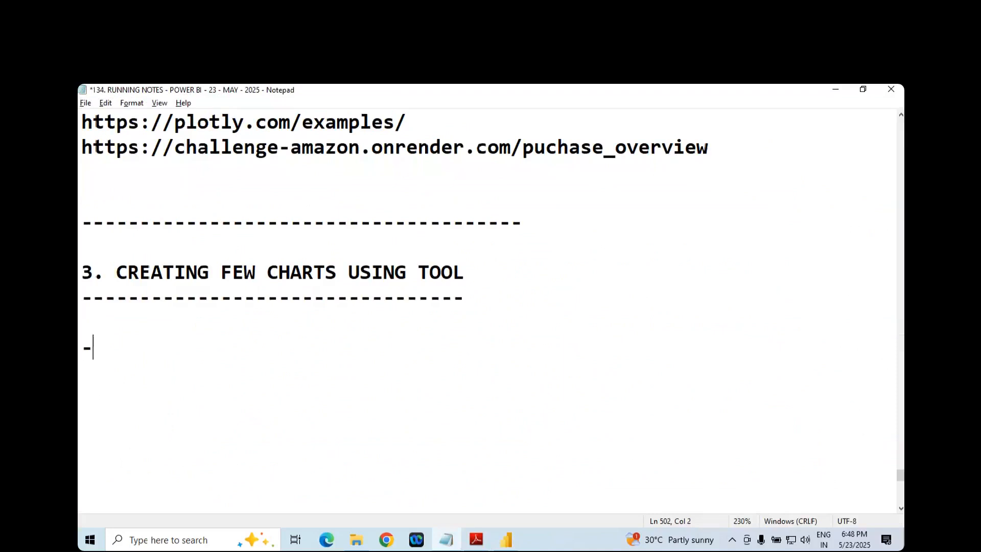
{"action": "key", "text": "BackSpace"}
{"action": "key", "text": "BackSpace"}
{"action": "key", "text": "BackSpace"}
{"action": "type", "text": "We done today session"}
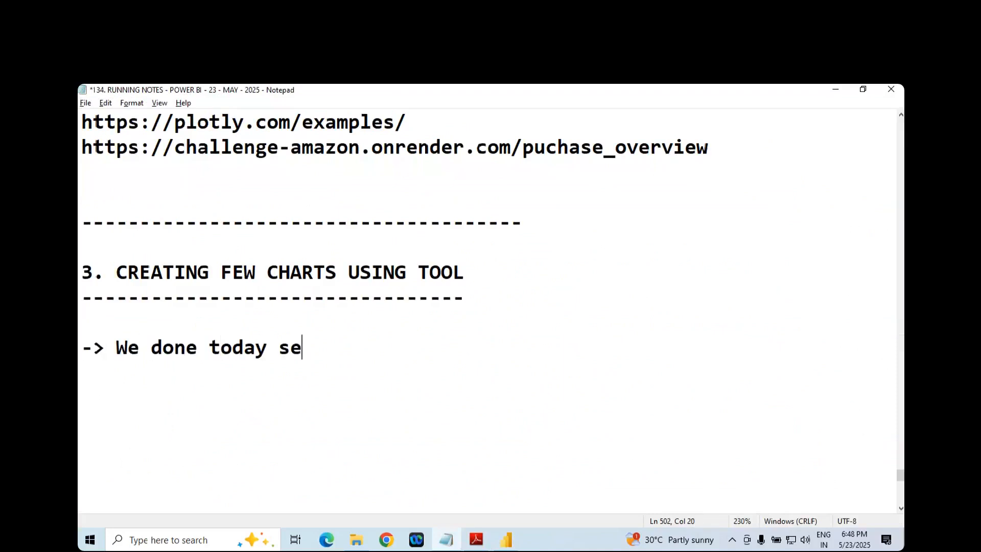
{"action": "key", "text": "Return"}
{"action": "key", "text": "Tab"}
{"action": "key", "text": "Tab"}
{"action": "type", "text": "- Daniel"}
{"action": "key", "text": "Return"}
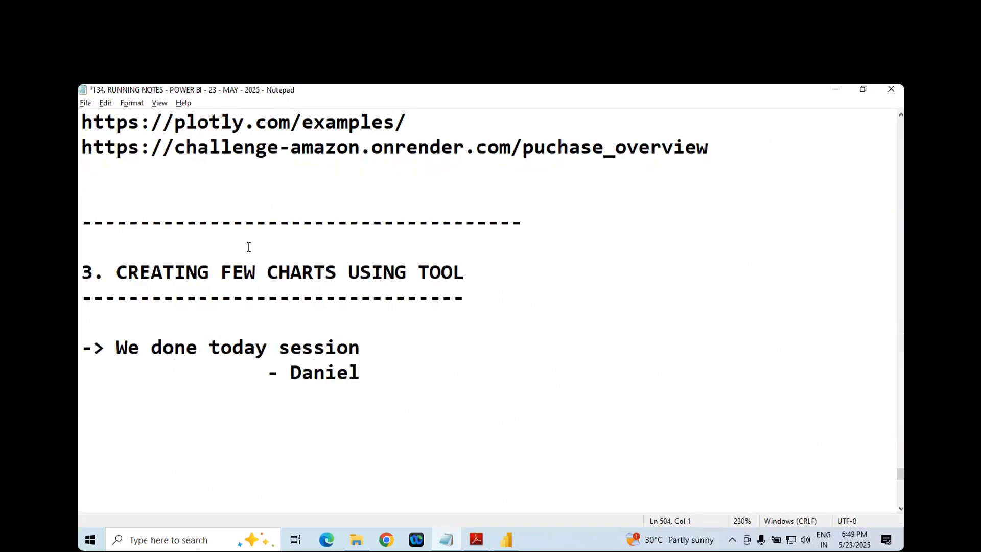
- Look through the running notes, from the closing lines up to the topic list at the beginning and back down
{"action": "scroll", "coordinate": [246, 264], "scroll_direction": "down", "scroll_amount": 2}
{"action": "left_click", "coordinate": [158, 425]}
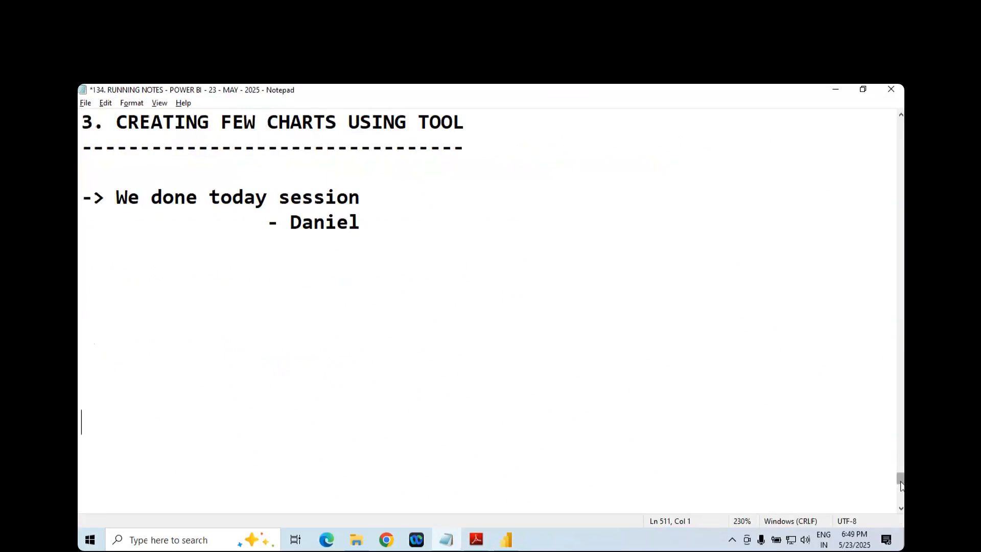
{"action": "left_click_drag", "start_coordinate": [899, 478], "coordinate": [899, 119]}
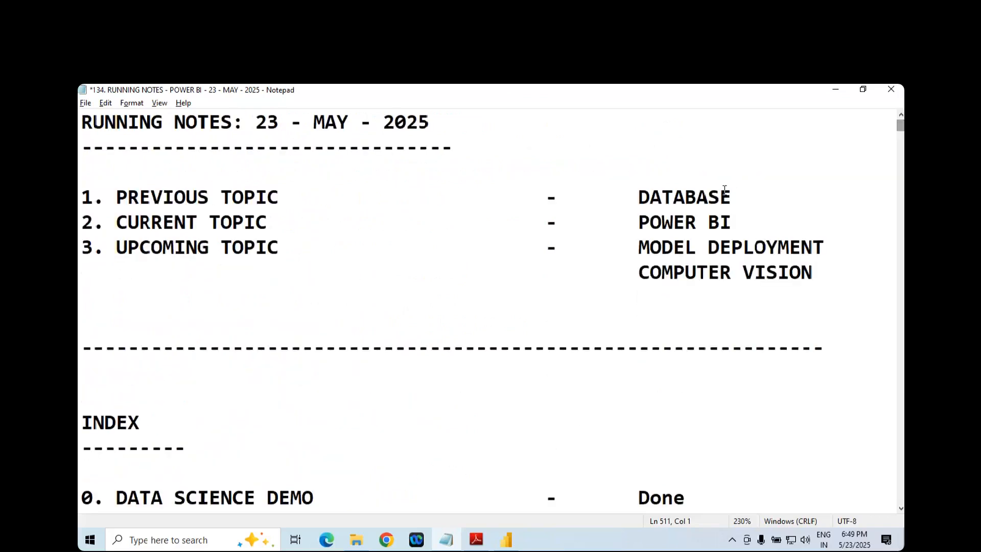
{"action": "left_click", "coordinate": [732, 272]}
{"action": "left_click_drag", "start_coordinate": [900, 126], "coordinate": [900, 454]}
- Remove the surplus blank lines between the closing signature line and the dashed separator above the Daily section
{"action": "scroll", "coordinate": [425, 324], "scroll_direction": "down", "scroll_amount": 10}
{"action": "left_click", "coordinate": [191, 221]}
{"action": "left_click", "coordinate": [185, 371]}
{"action": "left_click", "coordinate": [182, 248]}
{"action": "left_click", "coordinate": [153, 297]}
{"action": "left_click", "coordinate": [145, 413]}
{"action": "left_click", "coordinate": [154, 276]}
{"action": "left_click_drag", "start_coordinate": [159, 370], "coordinate": [565, 422]}
{"action": "key", "text": "BackSpace"}
{"action": "key", "text": "BackSpace"}
{"action": "key", "text": "BackSpace"}
{"action": "key", "text": "BackSpace"}
{"action": "key", "text": "BackSpace"}
{"action": "key", "text": "BackSpace"}
{"action": "key", "text": "BackSpace"}
{"action": "key", "text": "BackSpace"}
{"action": "key", "text": "BackSpace"}
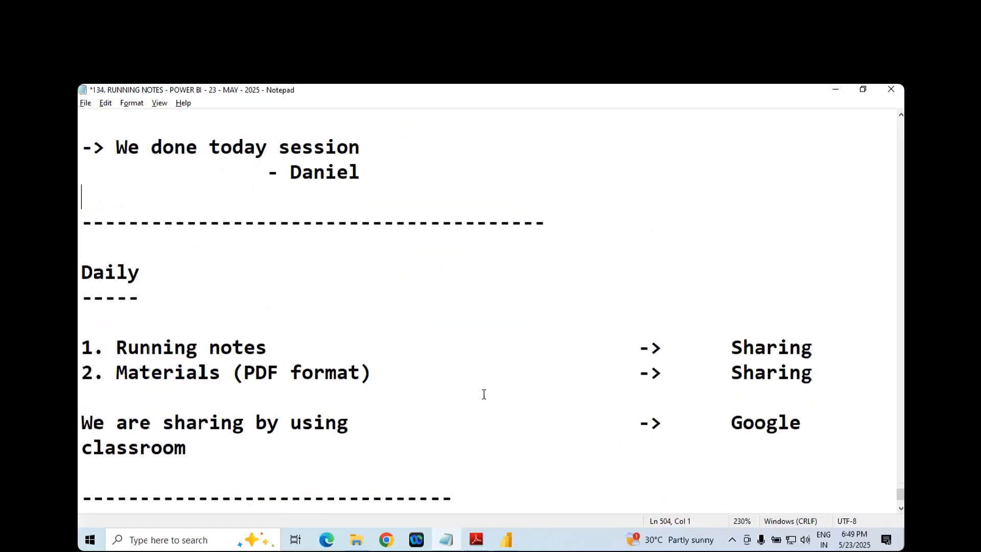
- Save the running notes and close Notepad, Adobe Reader and Power BI Desktop
{"action": "key", "text": "ctrl+s"}
{"action": "key", "text": "alt+F4"}
{"action": "left_click", "coordinate": [890, 90]}
{"action": "left_click", "coordinate": [898, 95]}
{"action": "left_click", "coordinate": [539, 335]}
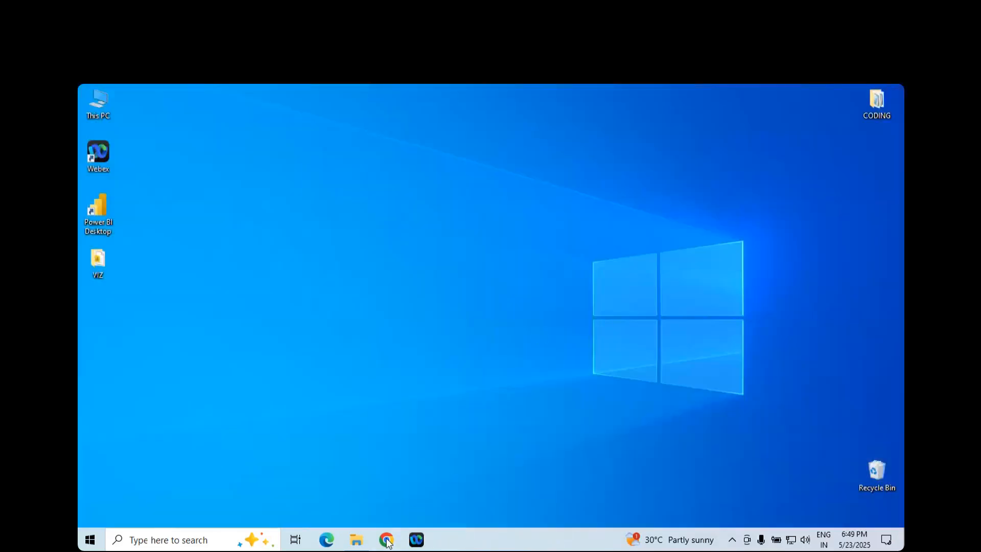
- Launch Google Chrome and refresh the desktop while it opens
{"action": "left_click", "coordinate": [387, 540]}
{"action": "left_click", "coordinate": [387, 538]}
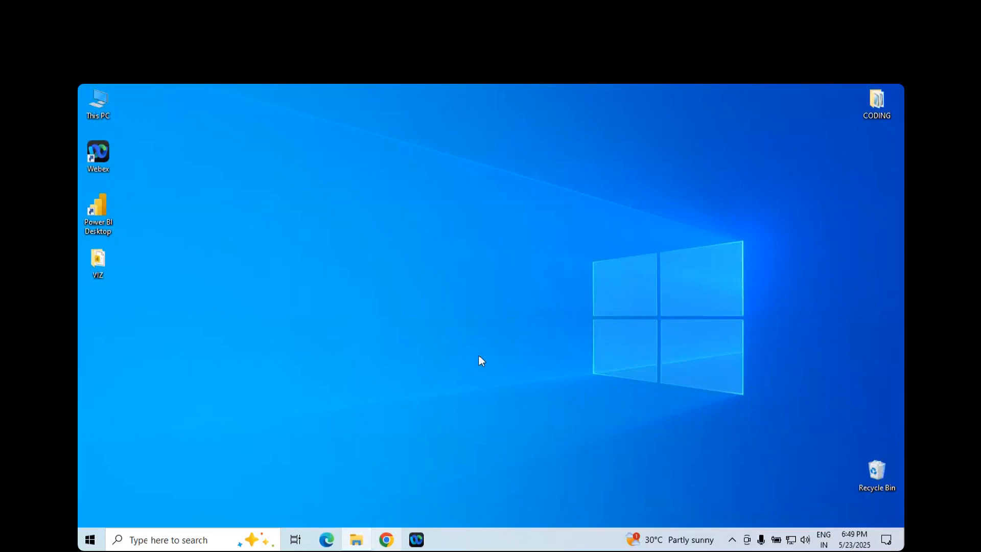
{"action": "right_click", "coordinate": [499, 445]}
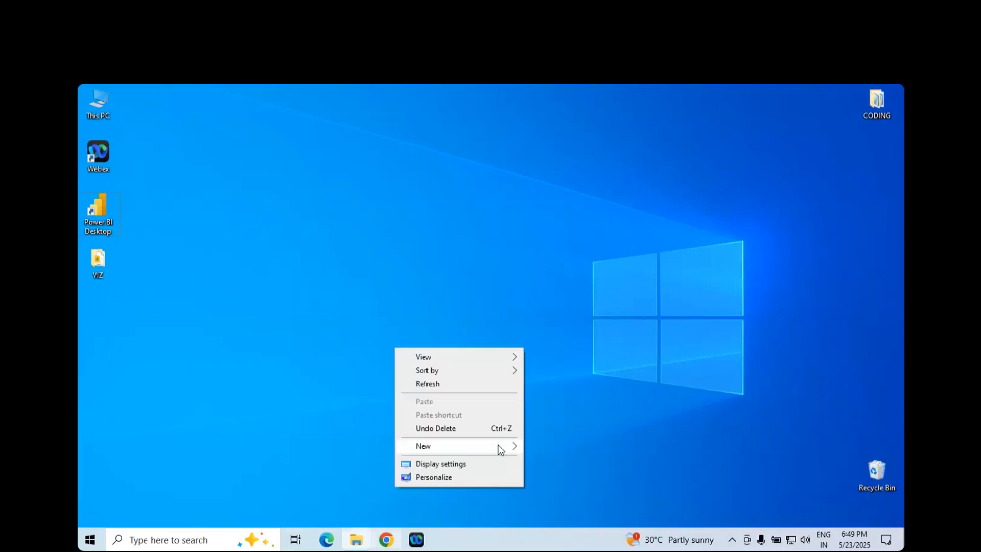
{"action": "mouse_move", "coordinate": [500, 449]}
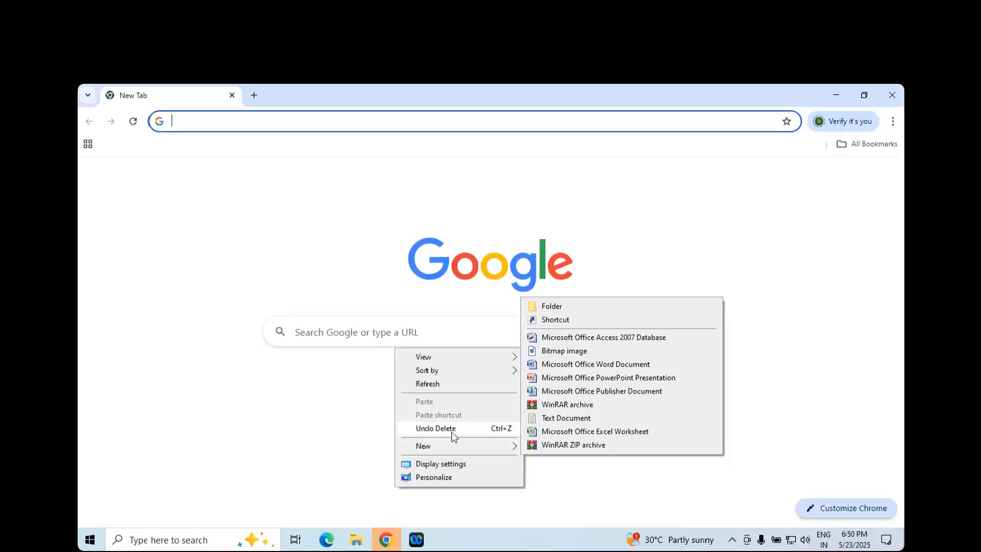
{"action": "left_click", "coordinate": [440, 382]}
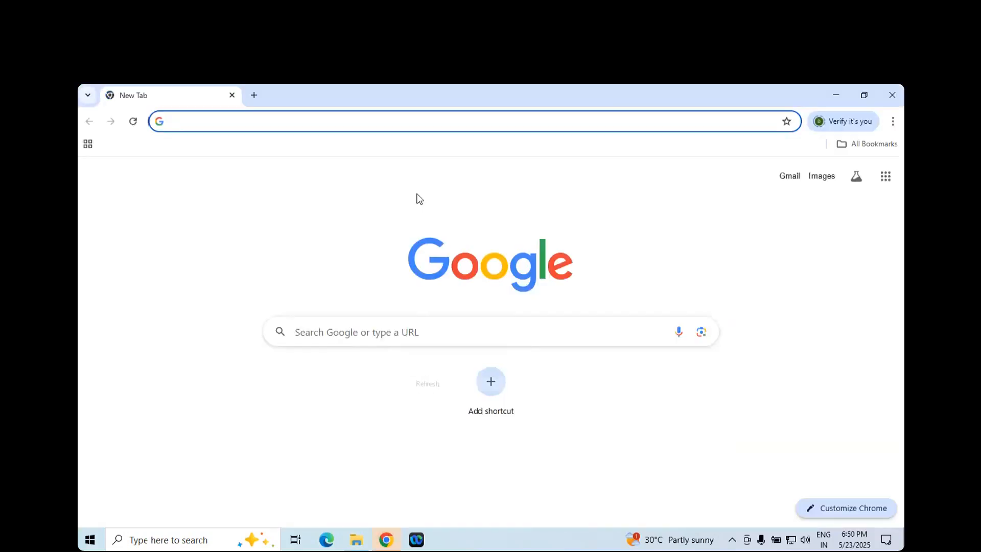
- Go to Gmail in Chrome and sign in to the listed Google account with the account password
{"action": "left_click", "coordinate": [422, 118]}
{"action": "type", "text": "gma"}
{"action": "key", "text": "Return"}
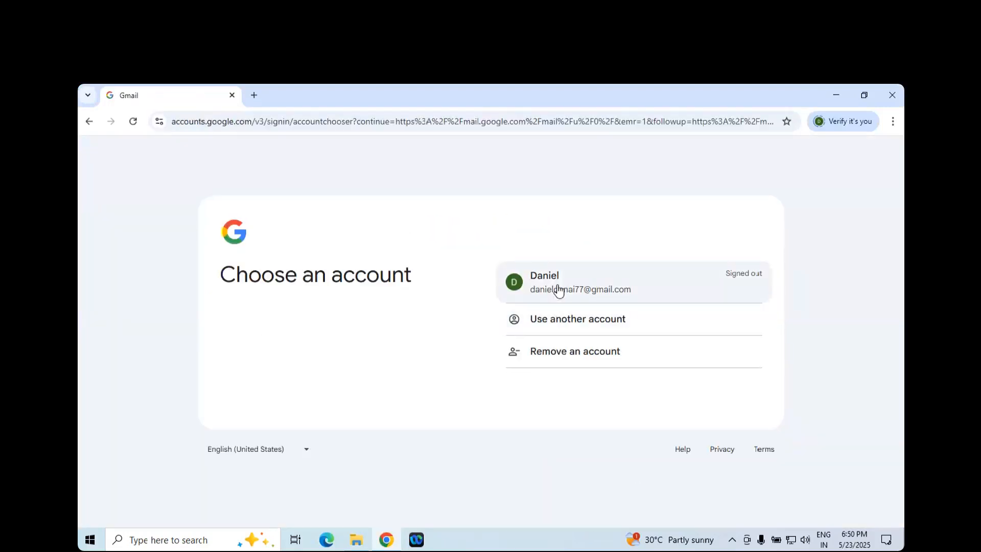
{"action": "left_click", "coordinate": [521, 283]}
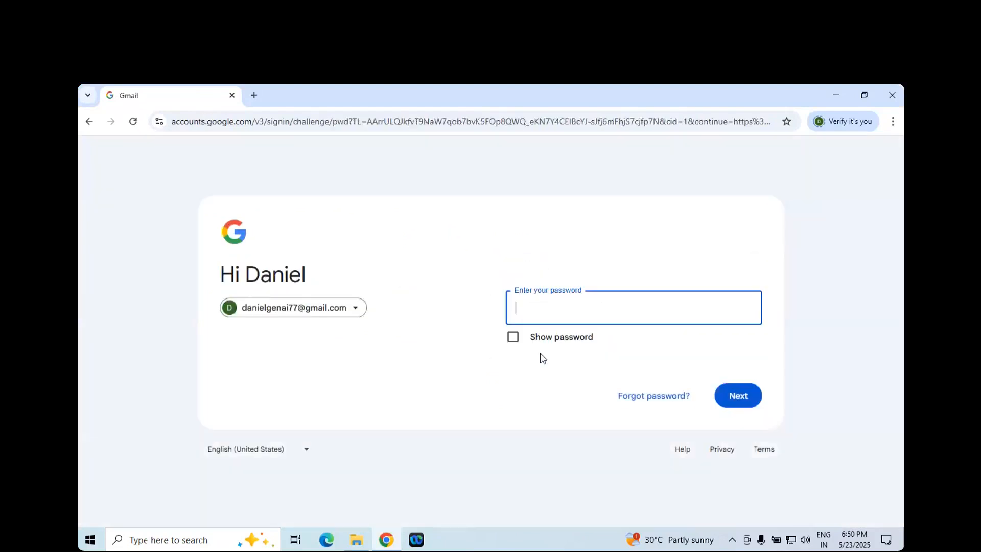
{"action": "type", "text": "••••••••••••"}
{"action": "key", "text": "Return"}
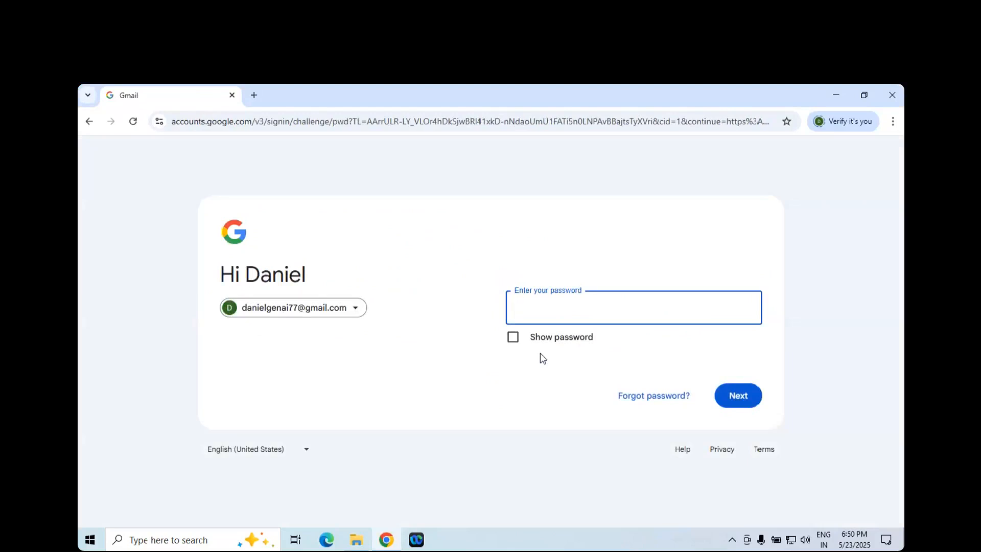
{"action": "type", "text": "•••••••••"}
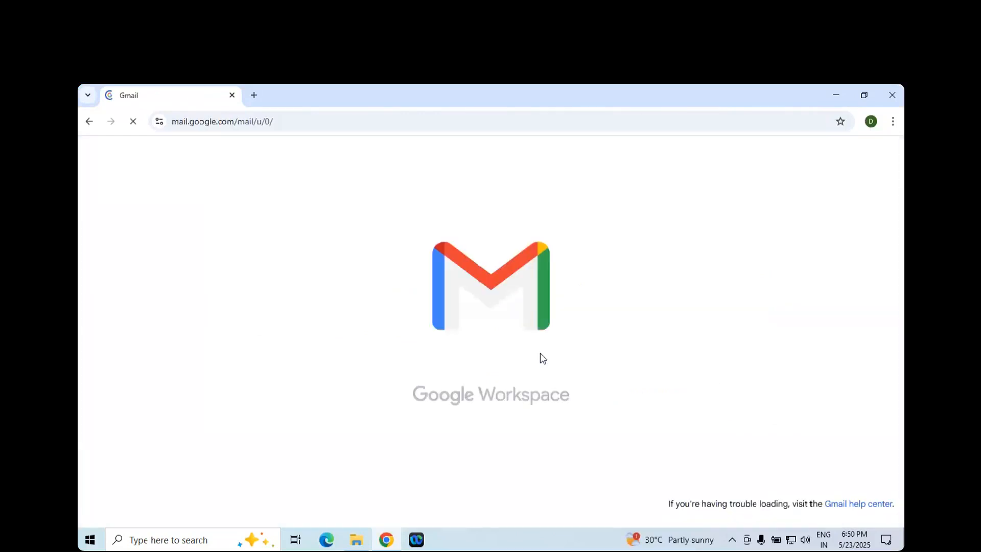
- Open Google Classroom in a new browser tab and go to the Classwork of the FSDS @ 5:30 PM class
{"action": "left_click", "coordinate": [255, 96]}
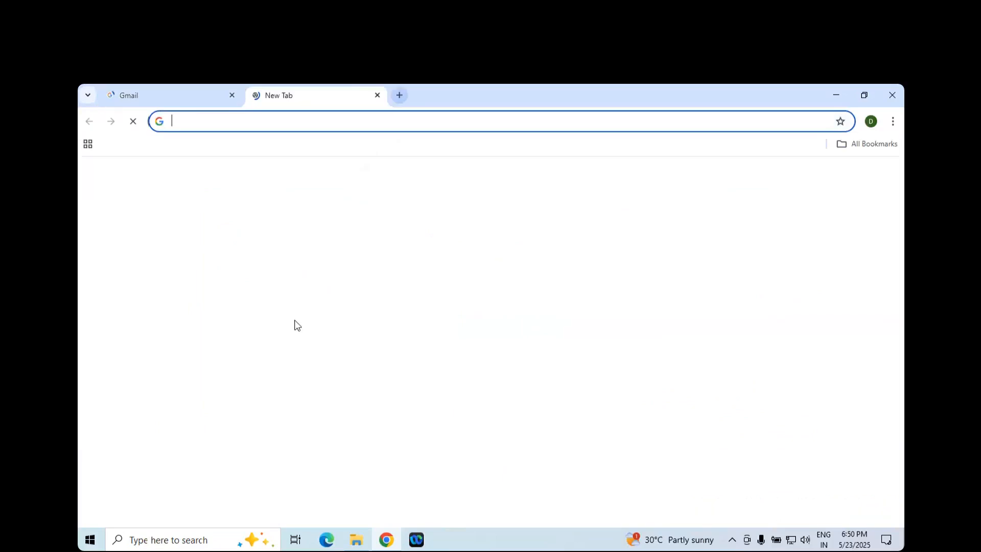
{"action": "type", "text": "c"}
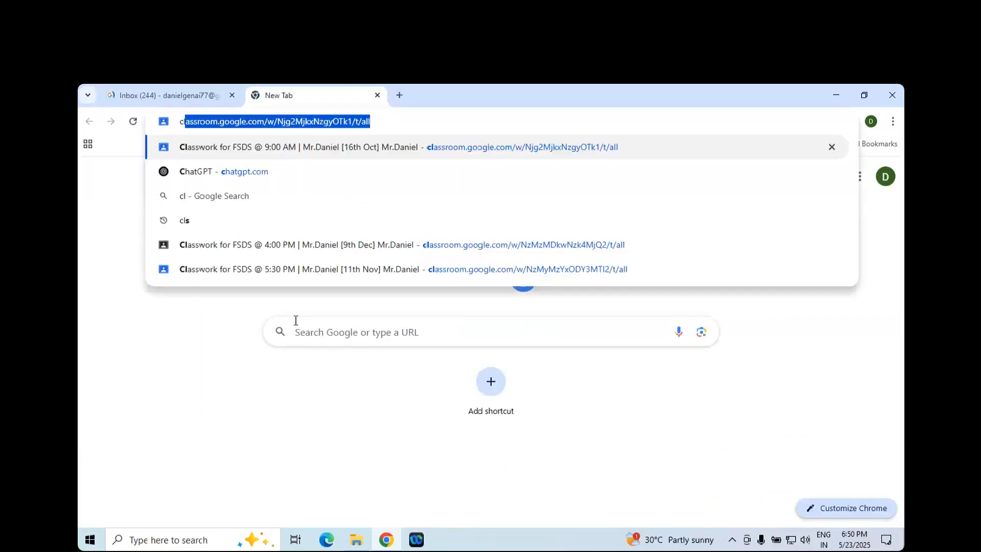
{"action": "key", "text": "Return"}
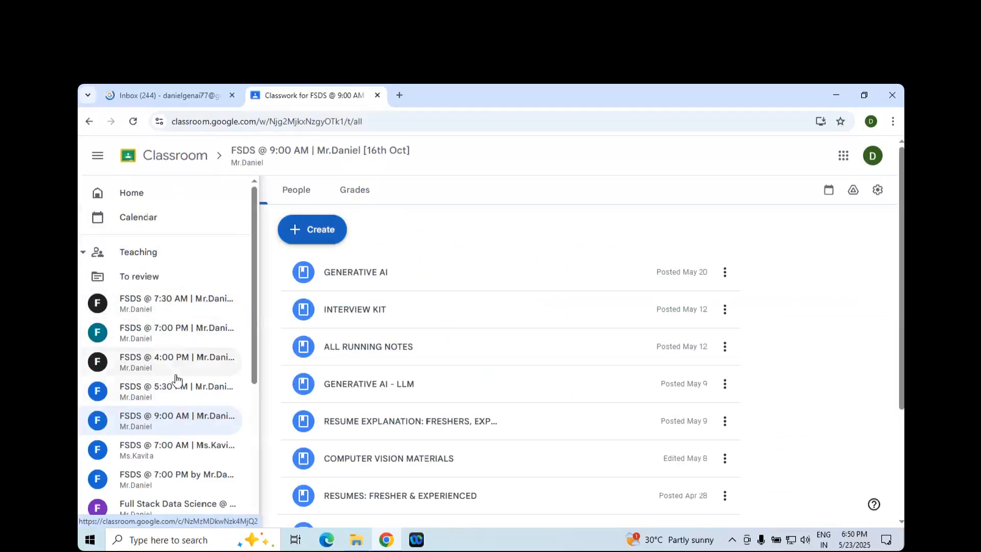
{"action": "left_click", "coordinate": [182, 392]}
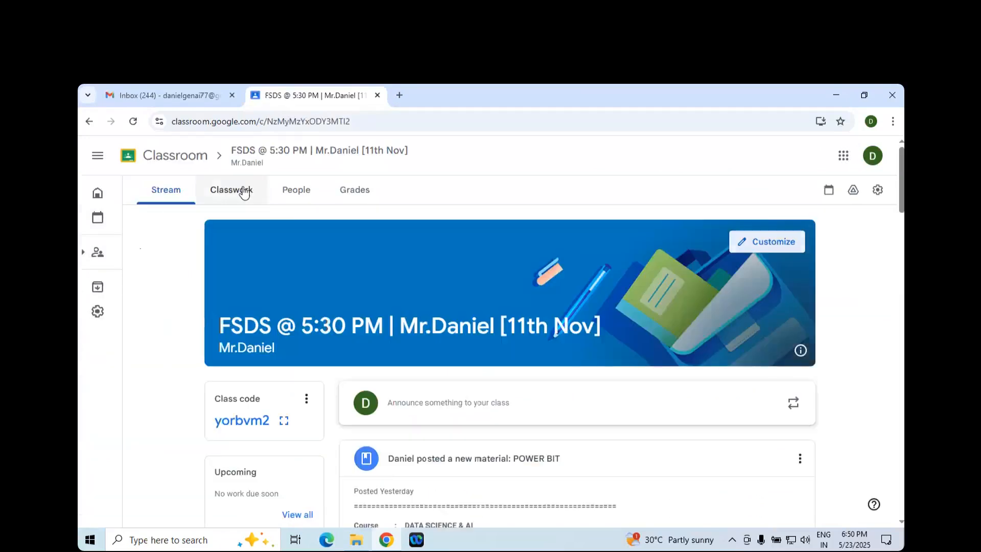
{"action": "left_click", "coordinate": [241, 190]}
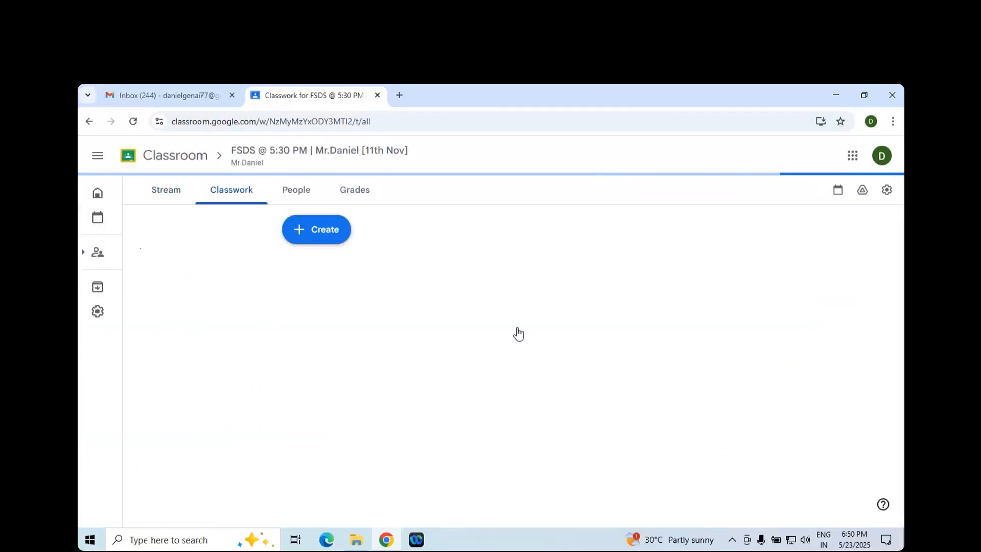
- Edit the POWER BIT material, correcting its title to POWER BI and its description to "POWER BI PDF ATTACHED"
{"action": "left_click", "coordinate": [484, 272]}
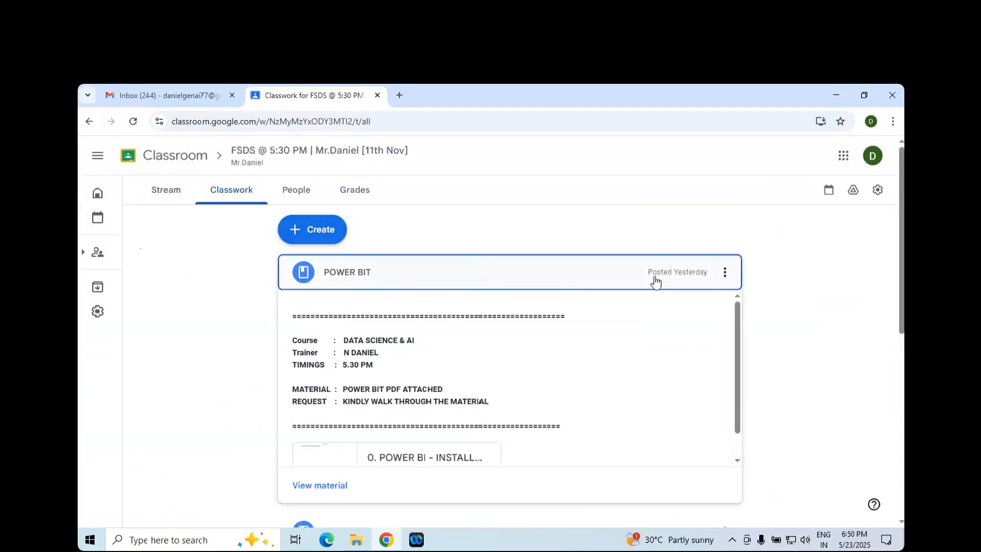
{"action": "left_click", "coordinate": [724, 272]}
{"action": "left_click", "coordinate": [727, 308]}
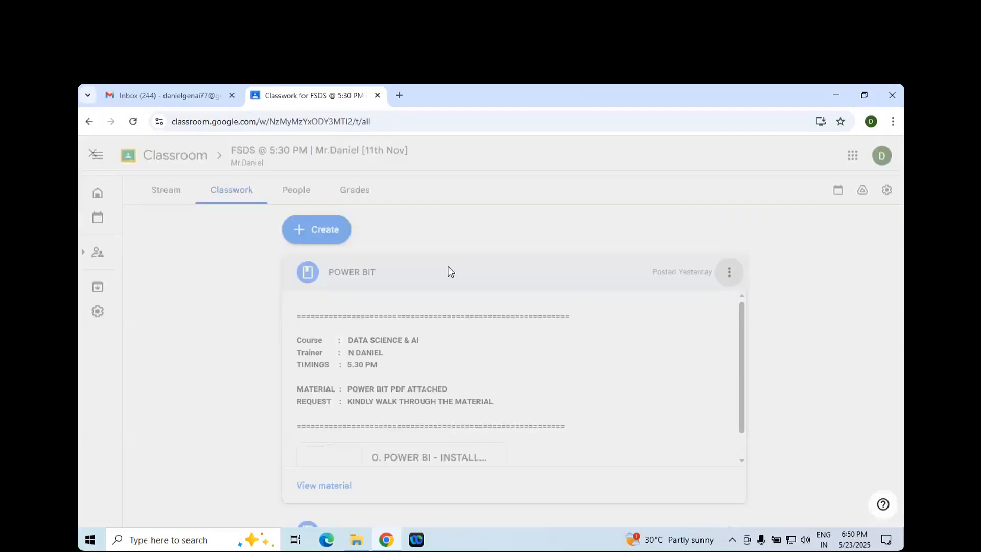
{"action": "left_click", "coordinate": [248, 223]}
{"action": "key", "text": "BackSpace"}
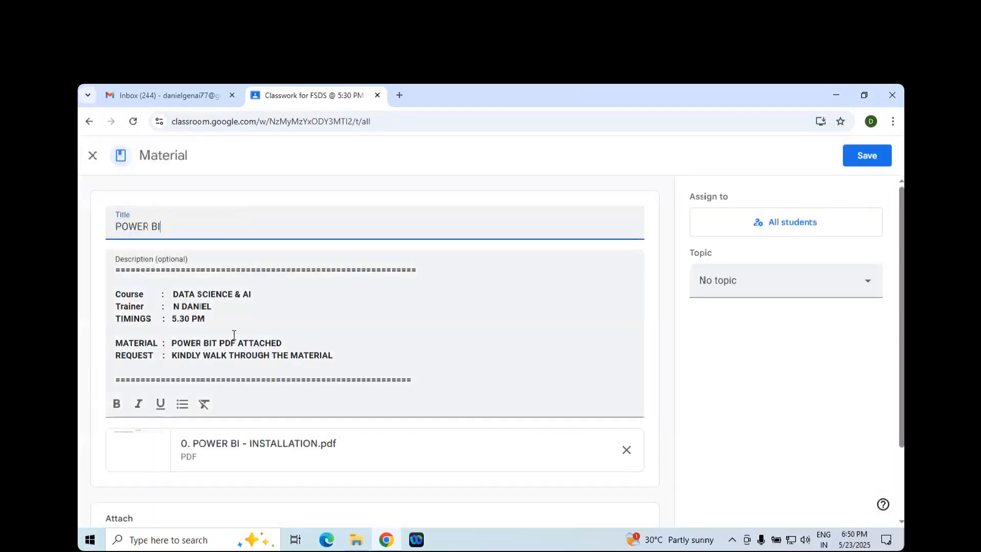
{"action": "left_click", "coordinate": [217, 343]}
{"action": "key", "text": "BackSpace"}
{"action": "scroll", "coordinate": [292, 332], "scroll_direction": "down", "scroll_amount": 2}
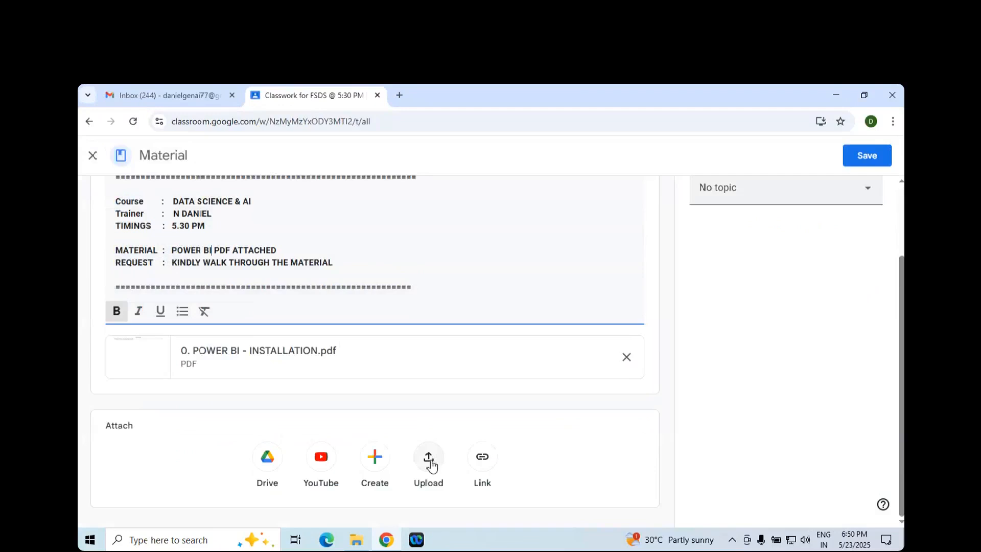
- Upload the files 1. POWER BI - INTRODUCTION and 2. POWER BI - CHARTS from the MATERIALS folder's 14. POWER BI subfolder to the material
{"action": "left_click", "coordinate": [429, 456]}
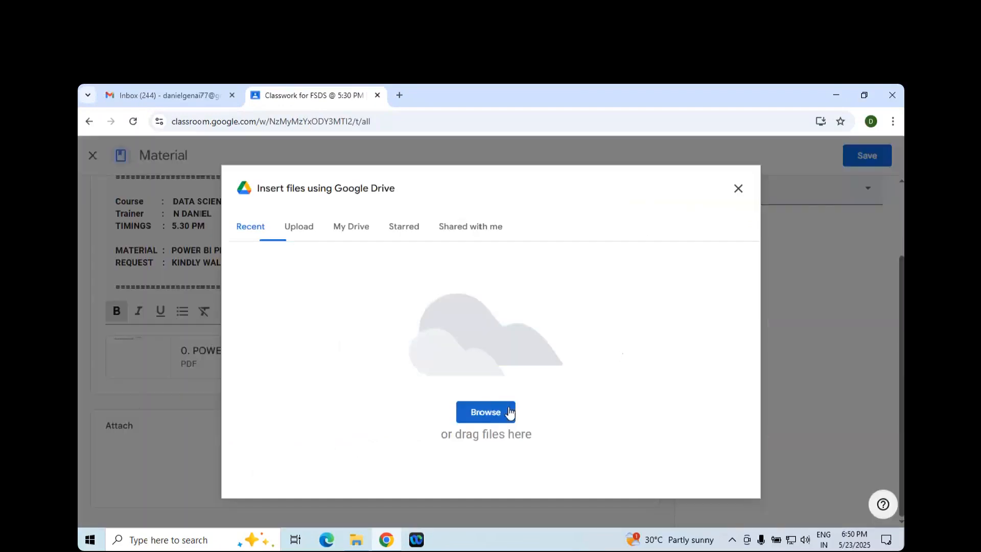
{"action": "left_click", "coordinate": [483, 409]}
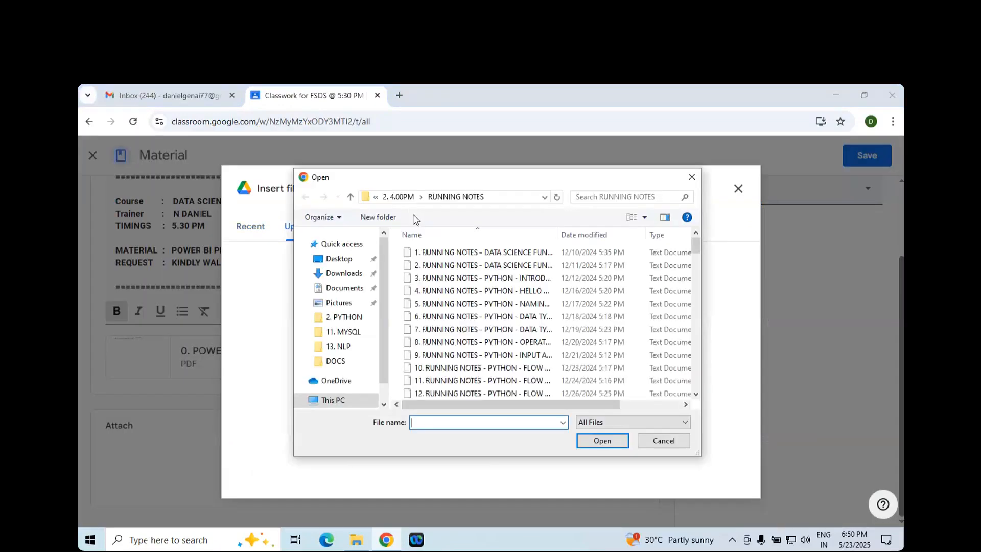
{"action": "left_click", "coordinate": [398, 197]}
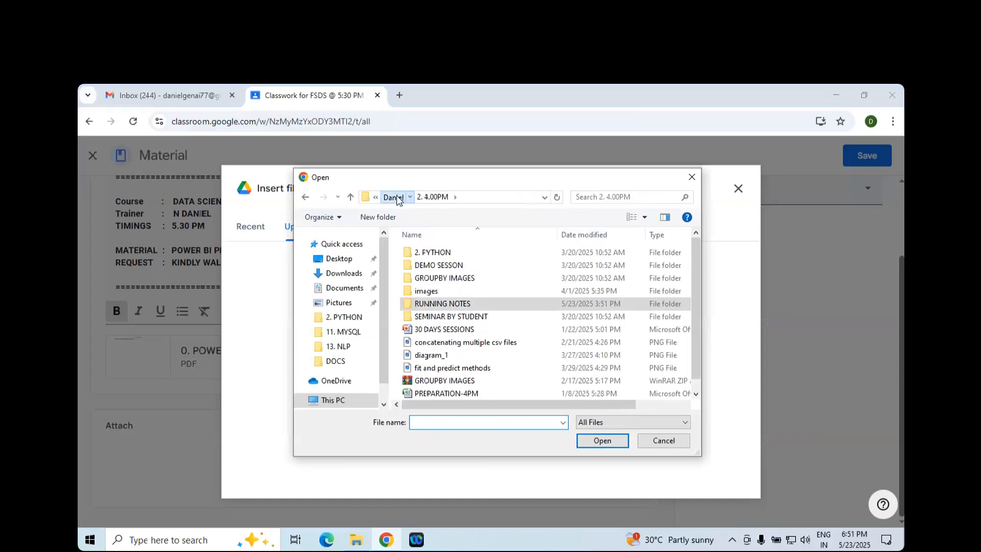
{"action": "left_click", "coordinate": [398, 197]}
{"action": "scroll", "coordinate": [441, 255], "scroll_direction": "down", "scroll_amount": 3}
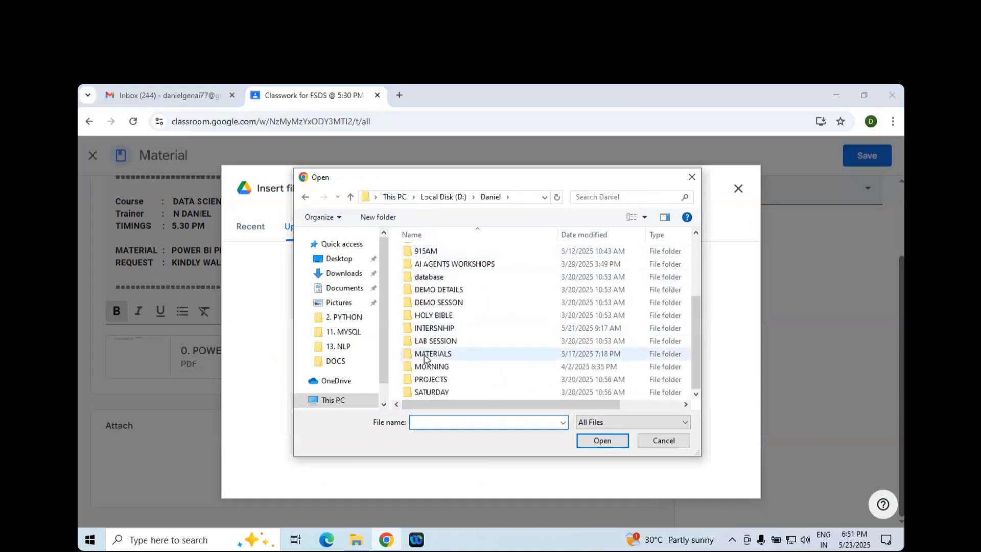
{"action": "double_click", "coordinate": [426, 354]}
{"action": "scroll", "coordinate": [438, 363], "scroll_direction": "down", "scroll_amount": 3}
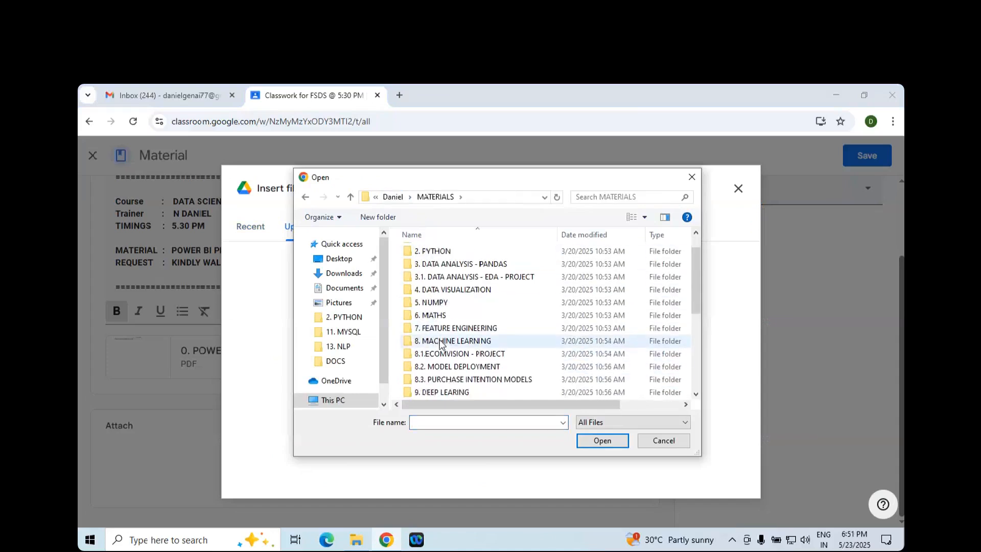
{"action": "double_click", "coordinate": [439, 366]}
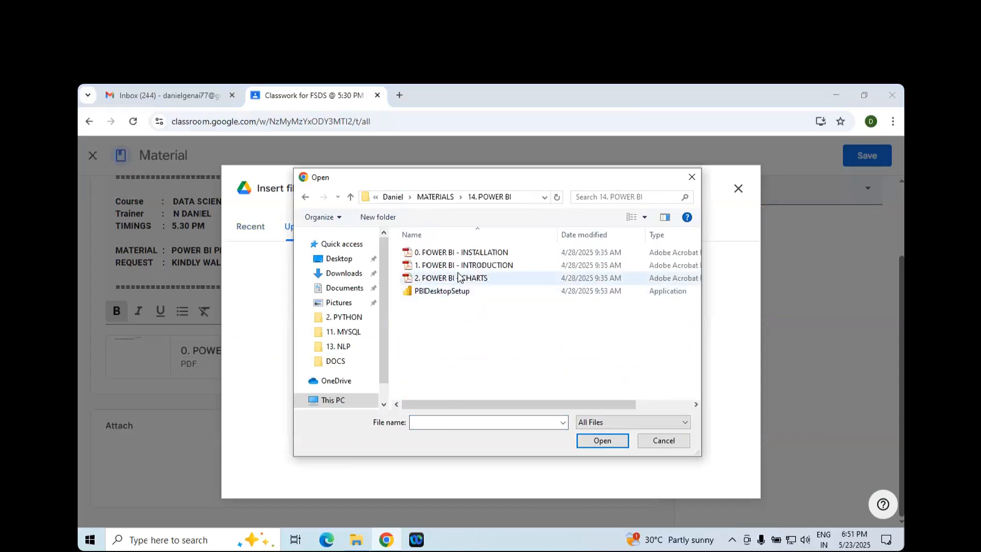
{"action": "left_click", "coordinate": [461, 266]}
{"action": "left_click", "coordinate": [469, 278], "text": "ctrl"}
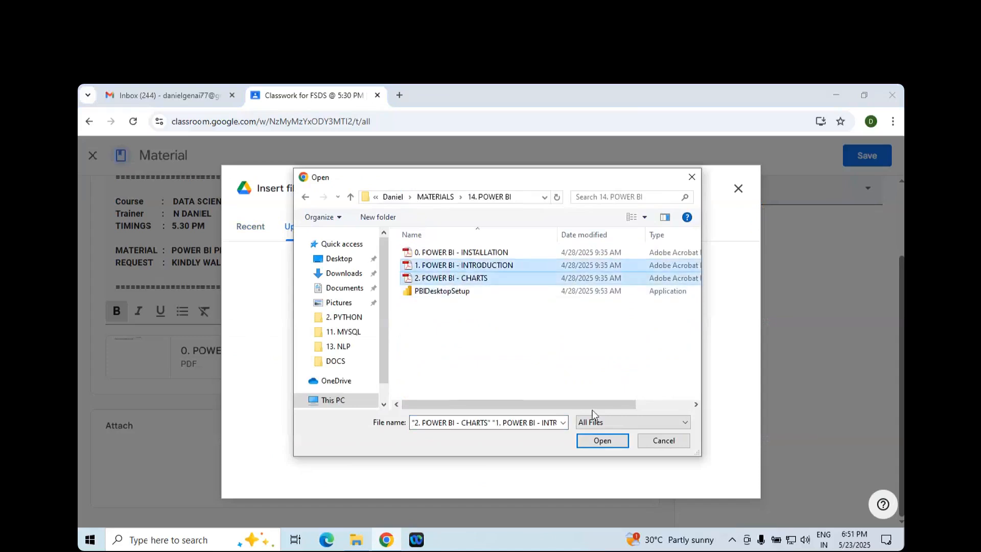
{"action": "left_click", "coordinate": [596, 439]}
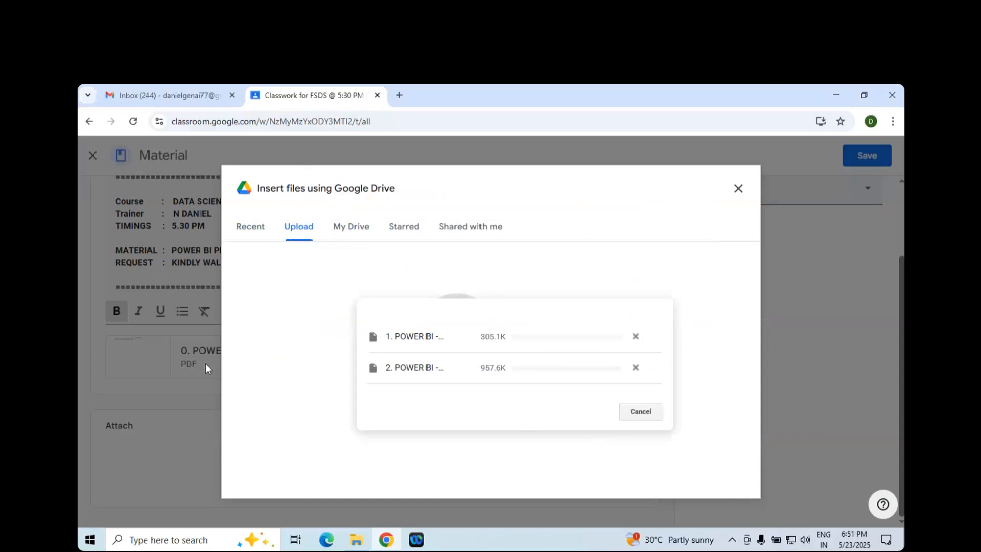
- Upload the 134. RUNNING NOTES - POWER BI text file from the 2. 5.30PM folder's RUNNING NOTES subfolder to the material and save the material
{"action": "scroll", "coordinate": [448, 403], "scroll_direction": "down", "scroll_amount": 2}
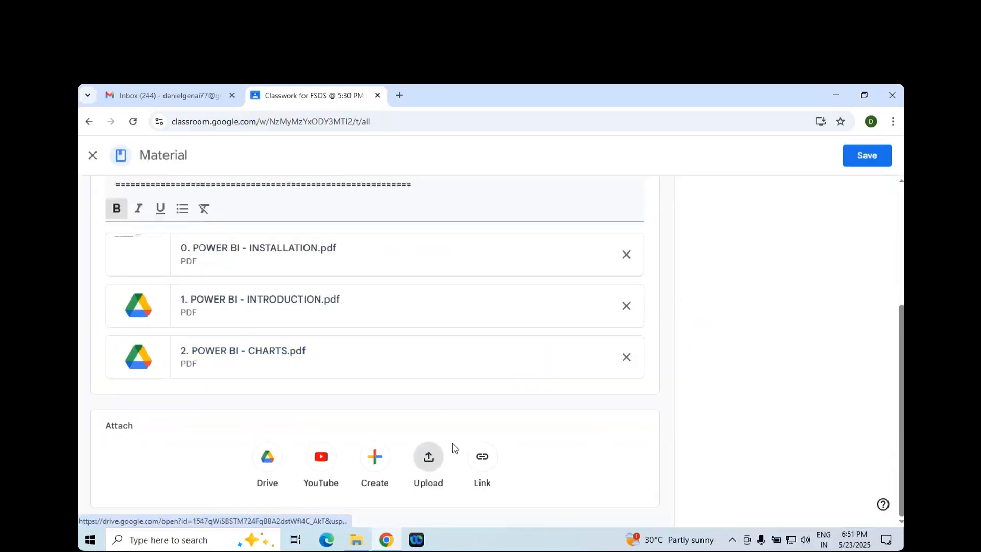
{"action": "left_click", "coordinate": [428, 457]}
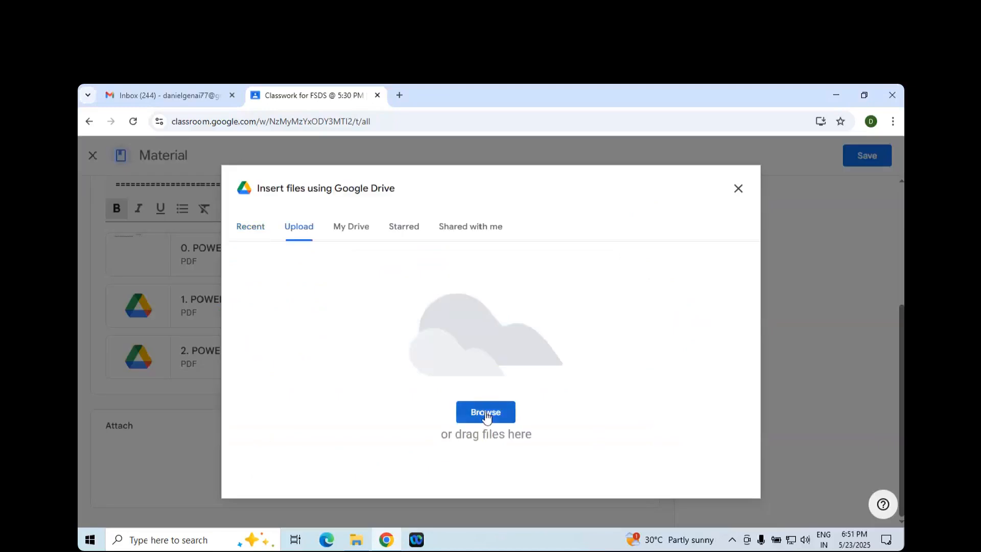
{"action": "left_click", "coordinate": [485, 413]}
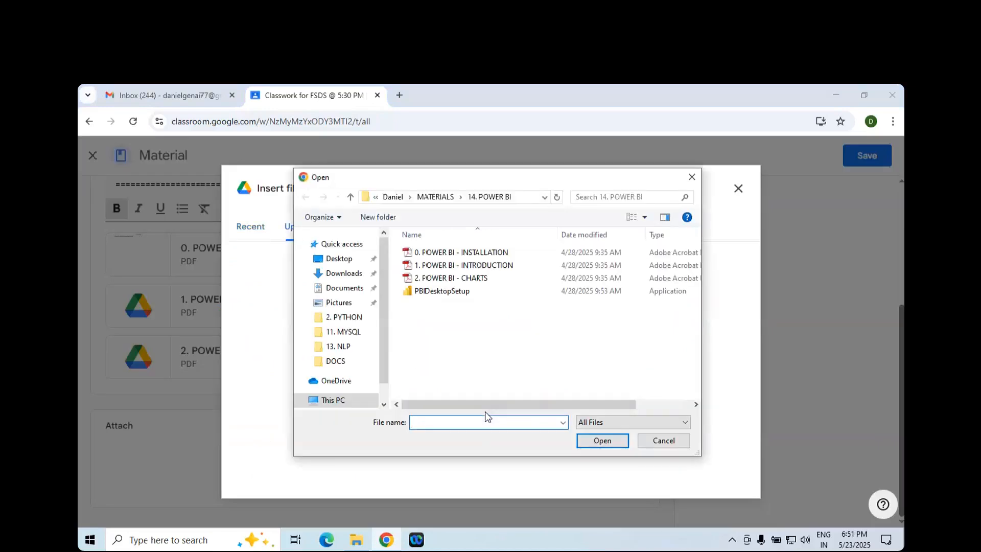
{"action": "left_click", "coordinate": [434, 196]}
{"action": "left_click", "coordinate": [394, 196]}
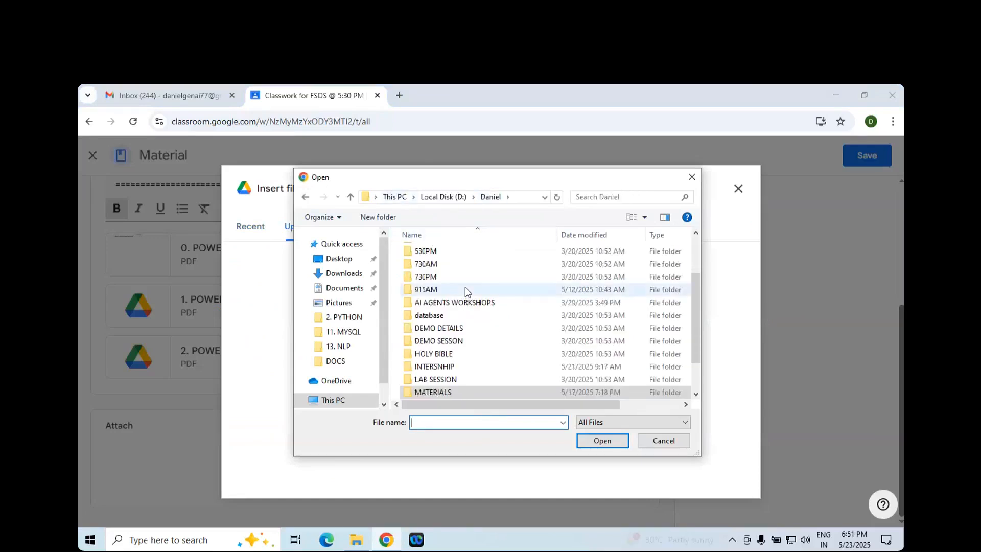
{"action": "scroll", "coordinate": [465, 289], "scroll_direction": "up", "scroll_amount": 5}
{"action": "double_click", "coordinate": [443, 261]}
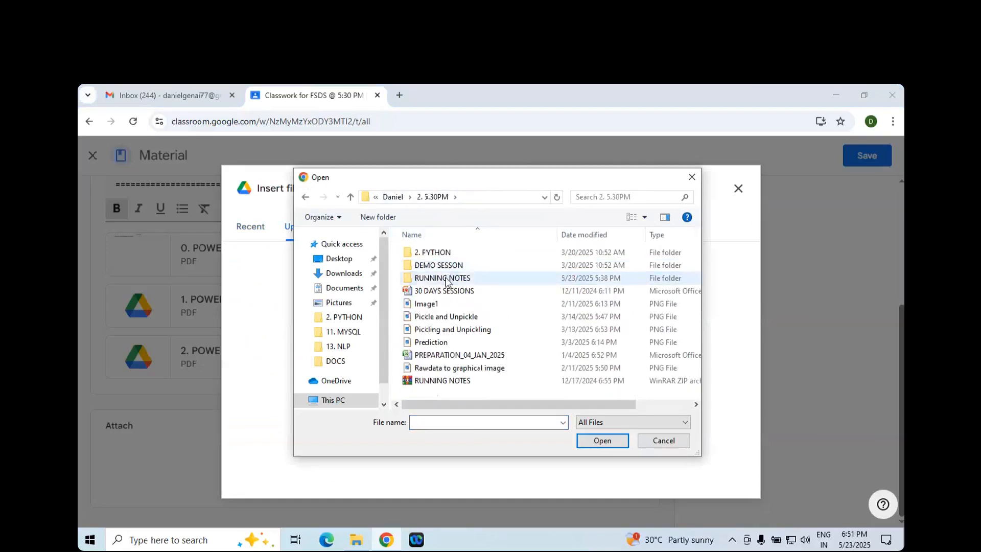
{"action": "double_click", "coordinate": [446, 278]}
{"action": "scroll", "coordinate": [453, 292], "scroll_direction": "down", "scroll_amount": 20}
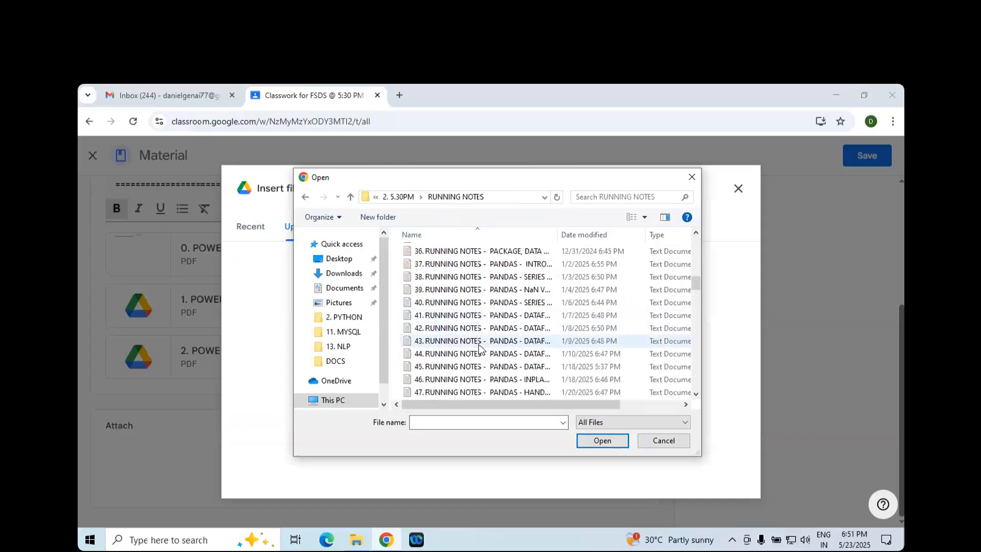
{"action": "scroll", "coordinate": [480, 370], "scroll_direction": "down", "scroll_amount": 19}
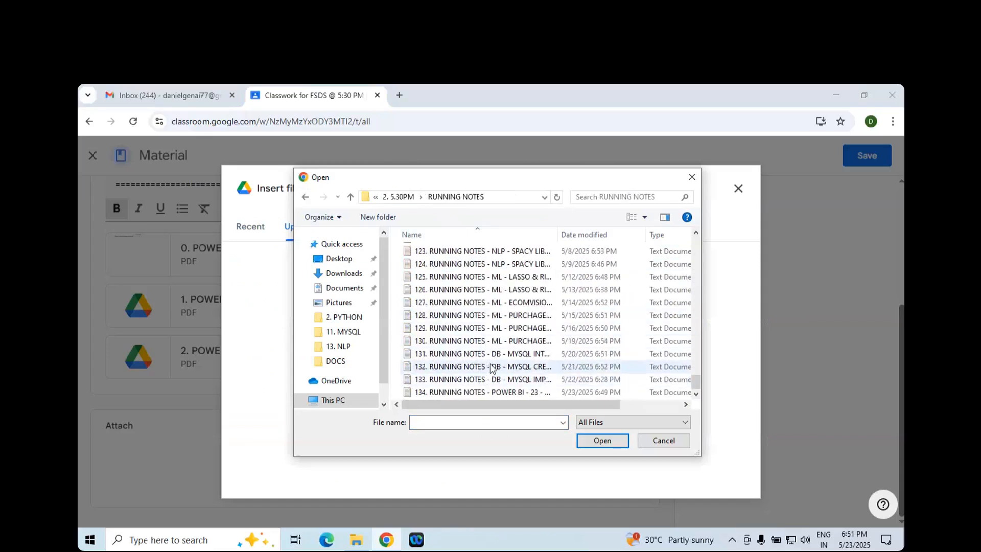
{"action": "left_click", "coordinate": [522, 393]}
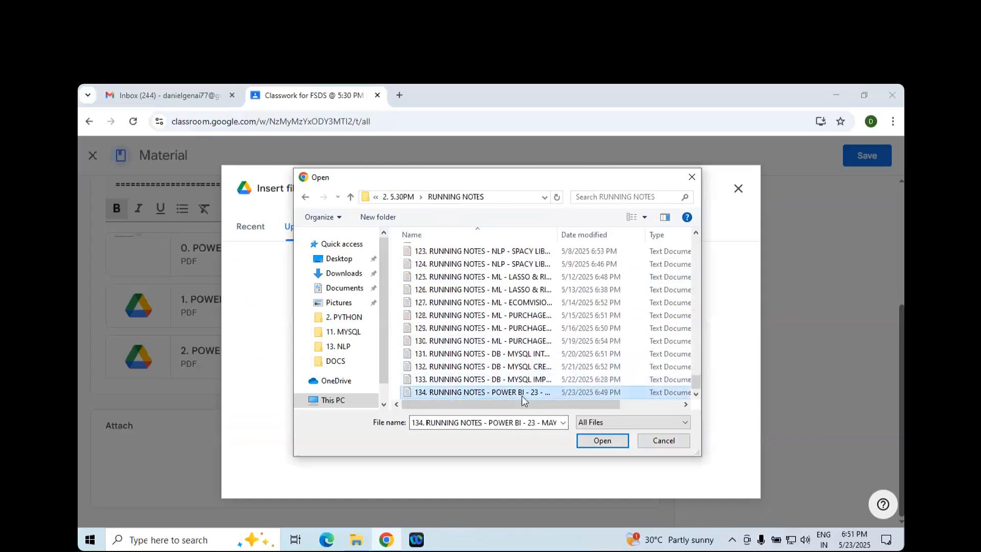
{"action": "left_click", "coordinate": [598, 440]}
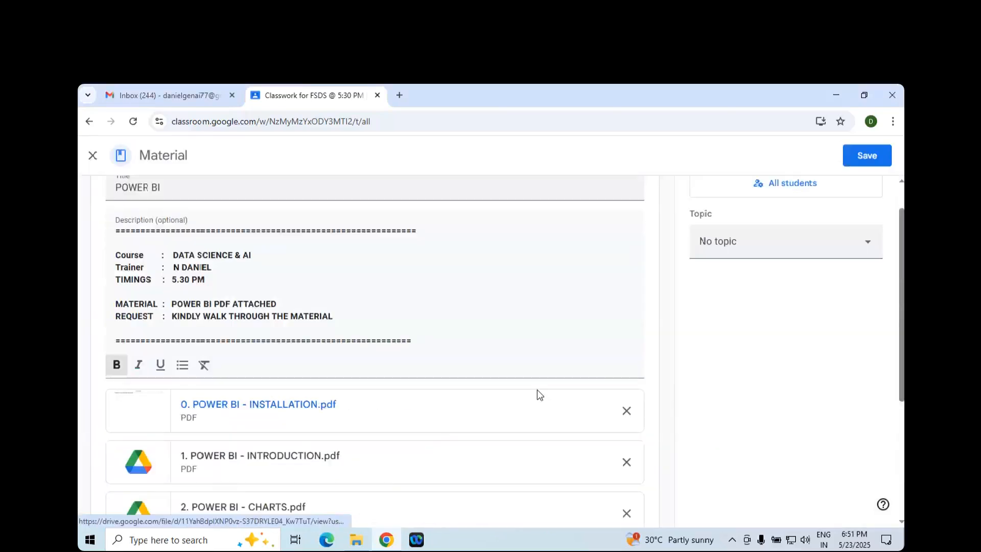
{"action": "left_click", "coordinate": [868, 157]}
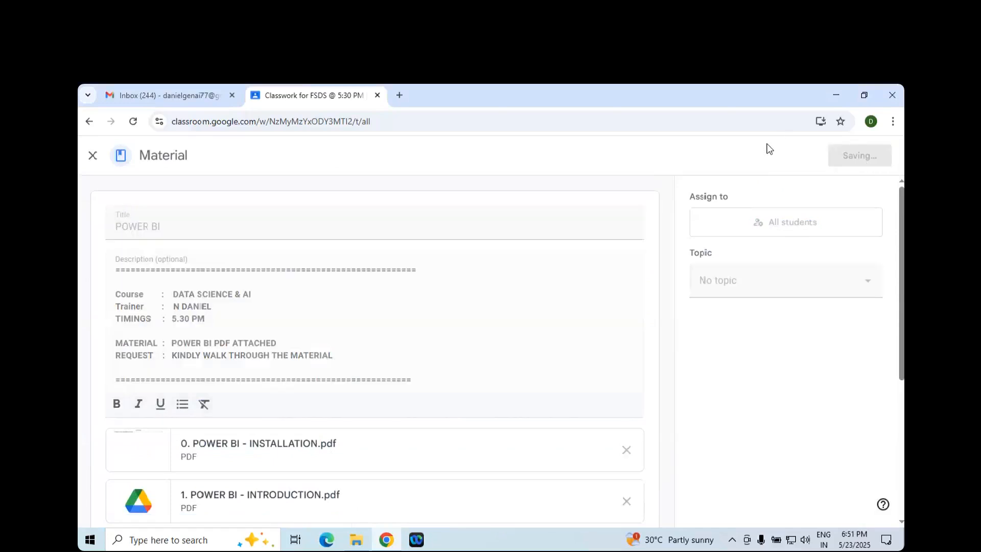
- Close the Gmail tab and sign out of the Google account from Classroom
{"action": "middle_click", "coordinate": [151, 93]}
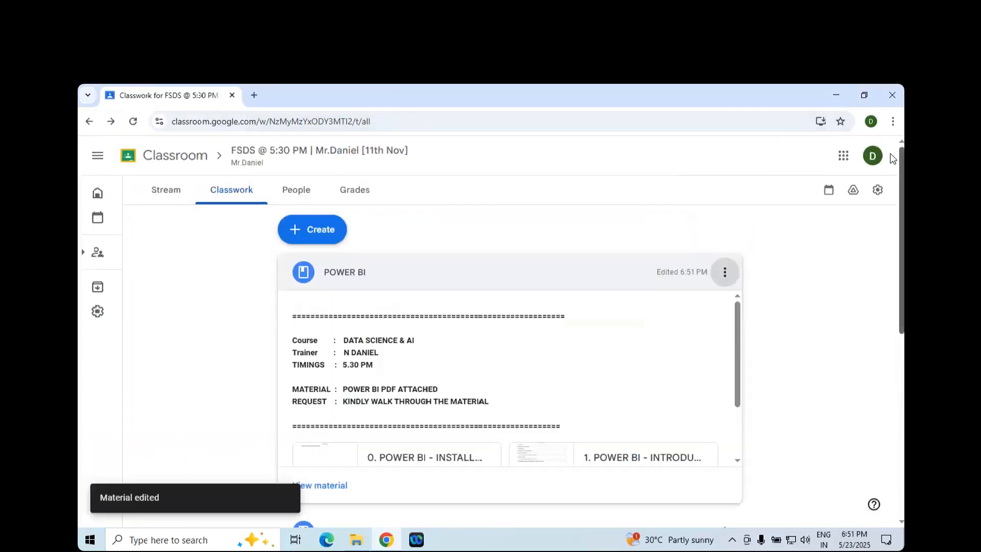
{"action": "left_click", "coordinate": [872, 155]}
{"action": "left_click", "coordinate": [802, 342]}
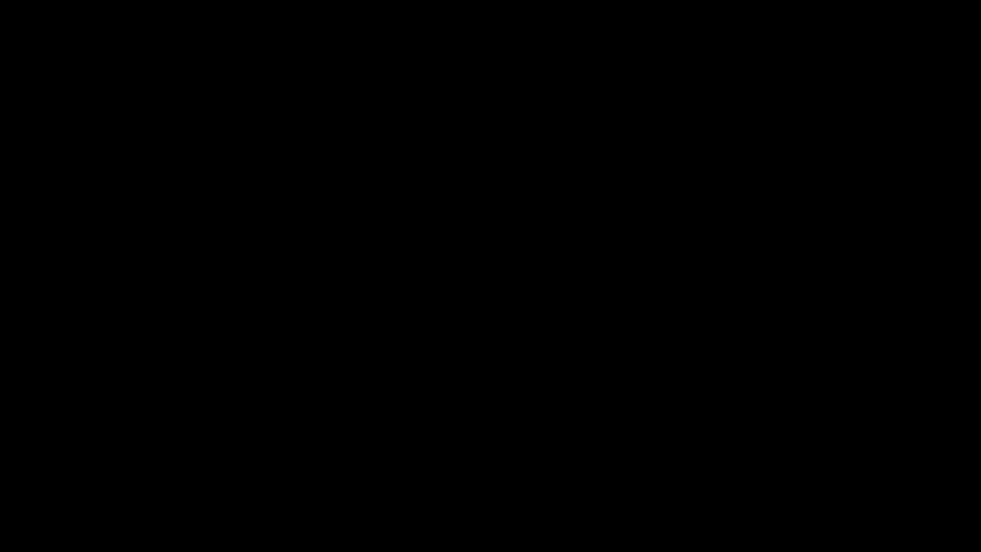